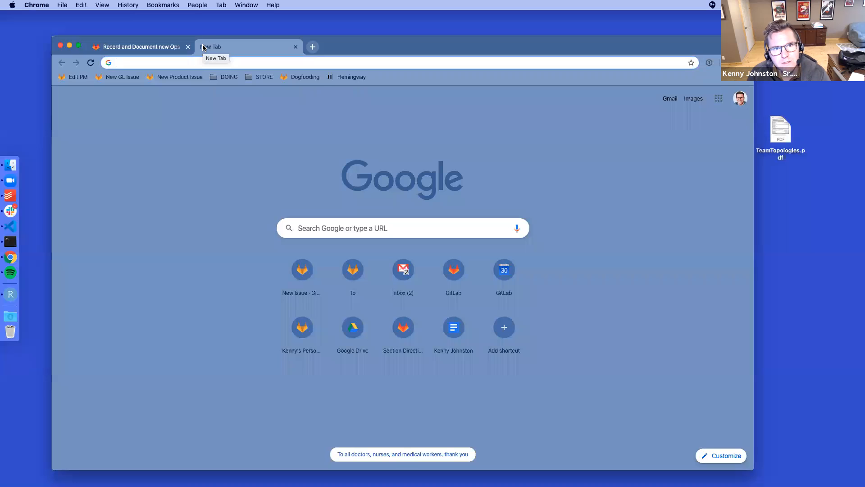
Step: Open the personal apps group on GitLab from the browser's address suggestions
{"action": "type", "text": "kenc"}
{"action": "key", "text": "Down"}
{"action": "key", "text": "Down"}
{"action": "key", "text": "Down"}
{"action": "key", "text": "Down"}
{"action": "key", "text": "Down"}
{"action": "key", "text": "Down"}
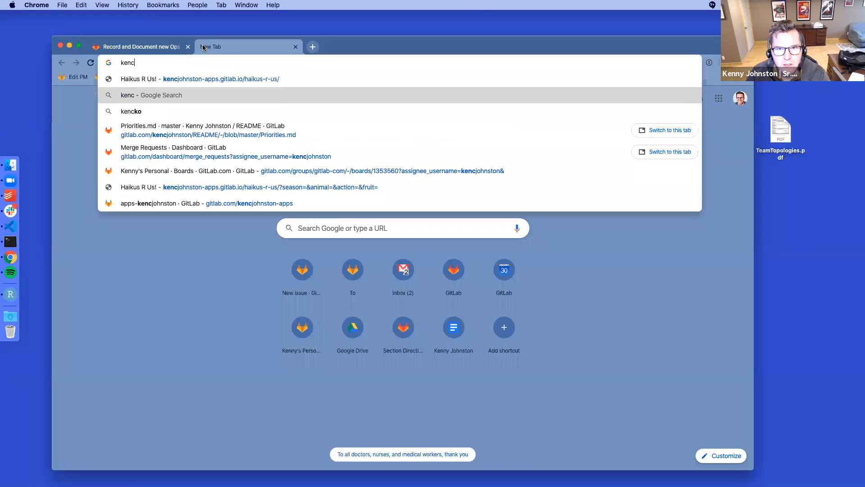
{"action": "key", "text": "Down"}
{"action": "key", "text": "Return"}
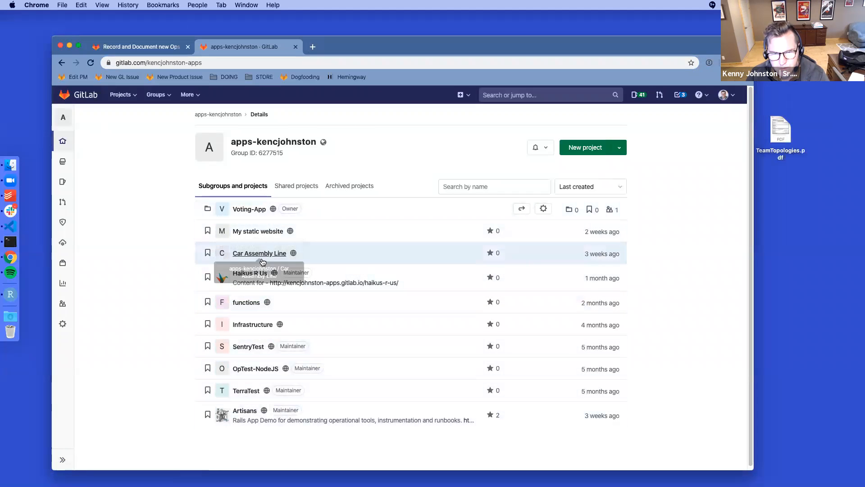
Step: Open the Car Assembly Line project and look through its .gitlab-ci.yml file
{"action": "left_click_drag", "start_coordinate": [533, 47], "coordinate": [517, 33]}
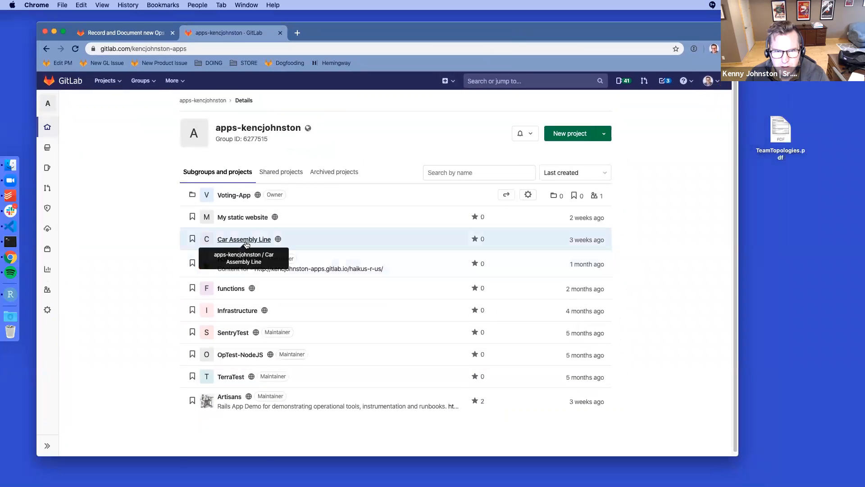
{"action": "left_click", "coordinate": [251, 241]}
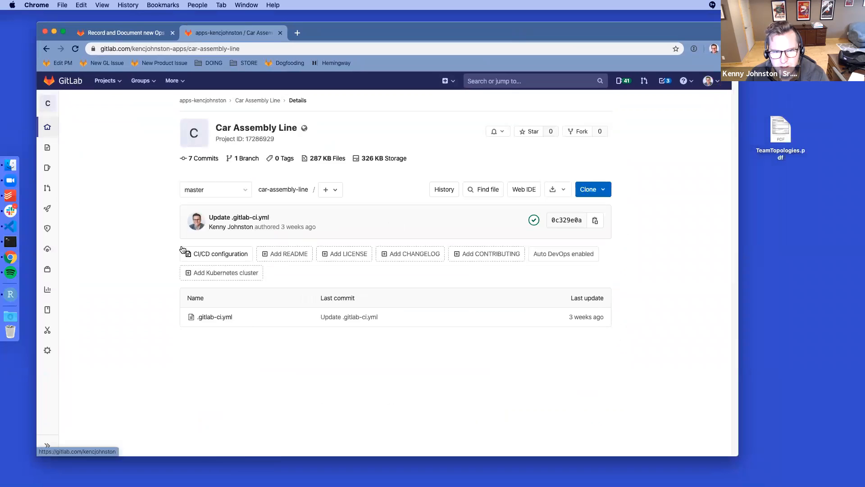
{"action": "left_click", "coordinate": [212, 320]}
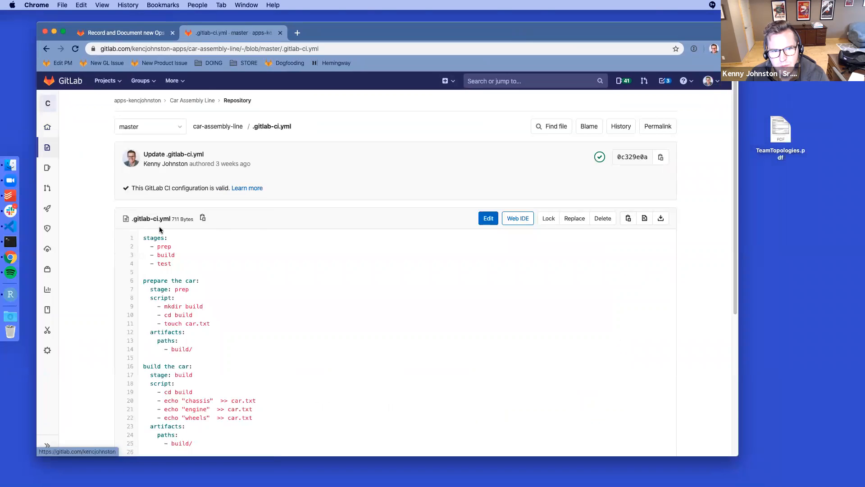
{"action": "scroll", "coordinate": [185, 191], "scroll_direction": "down", "scroll_amount": 5}
{"action": "scroll", "coordinate": [185, 191], "scroll_direction": "down", "scroll_amount": 2}
{"action": "scroll", "coordinate": [145, 138], "scroll_direction": "up", "scroll_amount": 10}
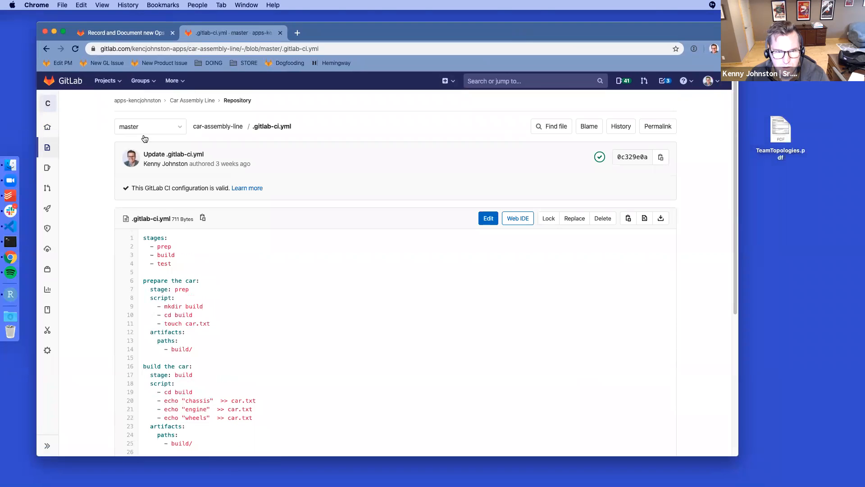
Step: Return to the group's project list and review the .gitlab-ci.yml file of the My static website project
{"action": "left_click", "coordinate": [45, 48]}
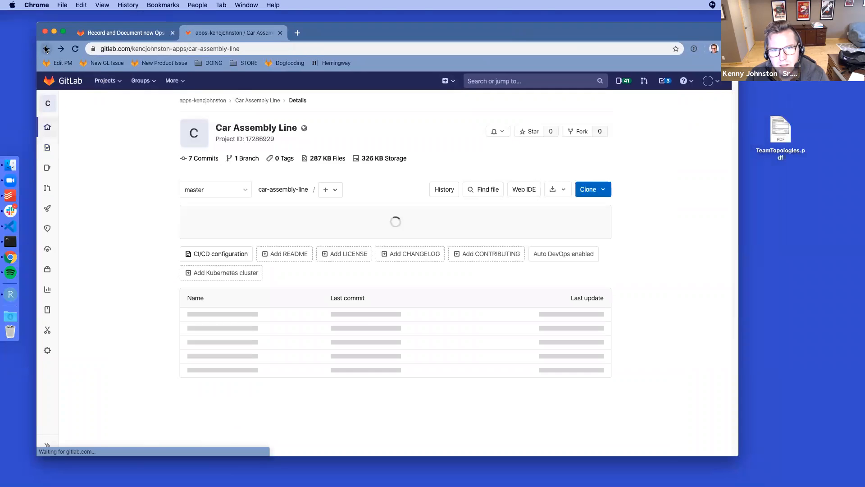
{"action": "left_click", "coordinate": [47, 49]}
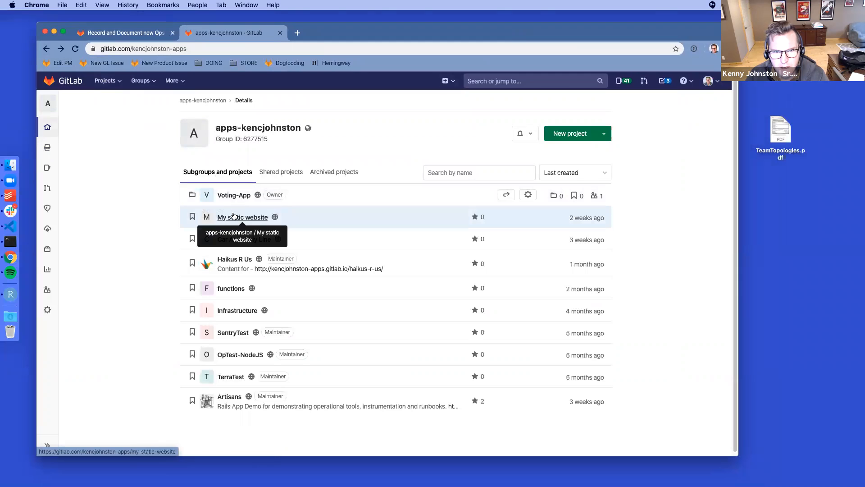
{"action": "left_click", "coordinate": [234, 216]}
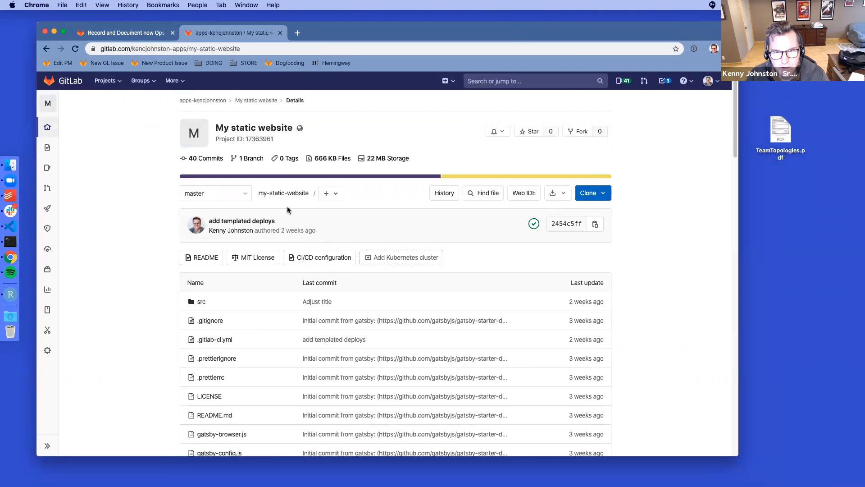
{"action": "left_click", "coordinate": [226, 329]}
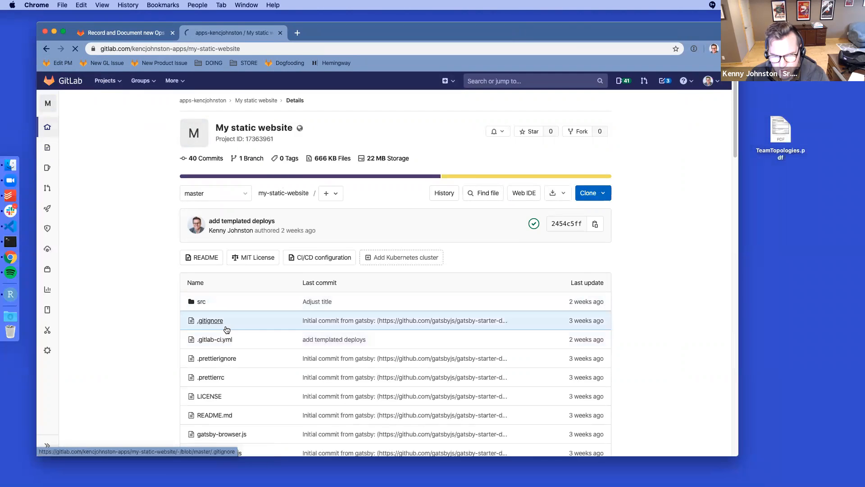
{"action": "scroll", "coordinate": [99, 239], "scroll_direction": "down", "scroll_amount": 8}
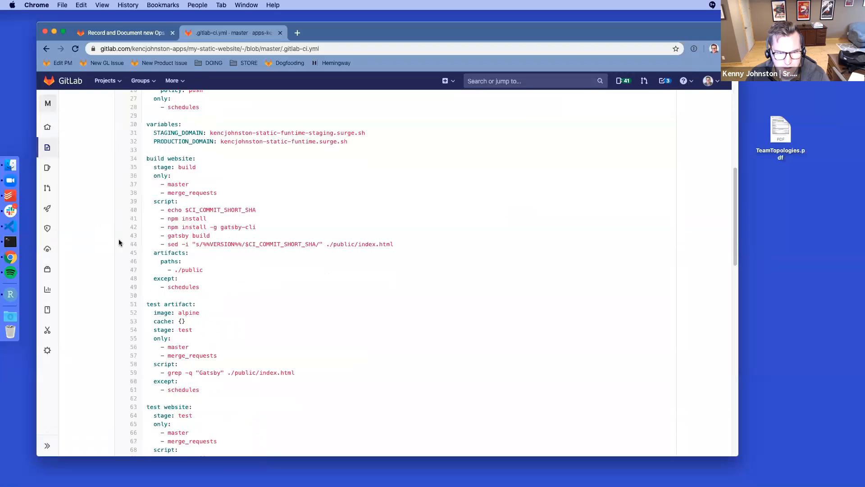
{"action": "scroll", "coordinate": [253, 259], "scroll_direction": "down", "scroll_amount": 5}
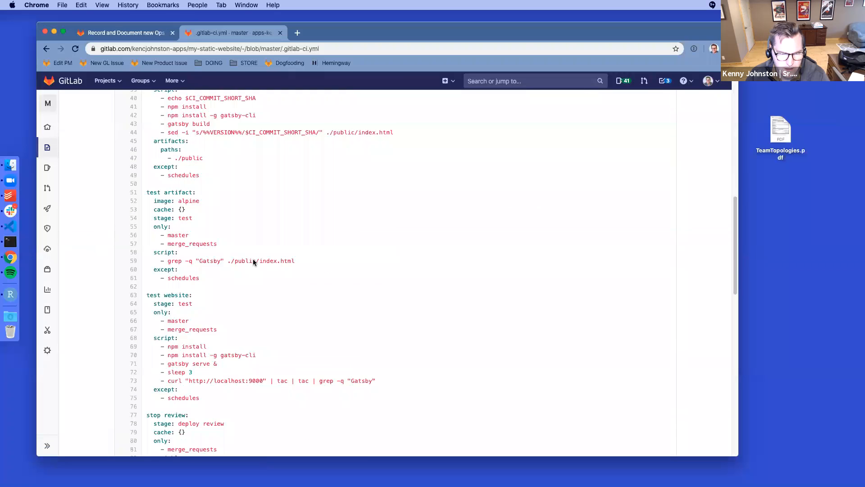
Step: Return to the group's project list, open the Artisans project and look through its repository files and README
{"action": "left_click", "coordinate": [46, 48]}
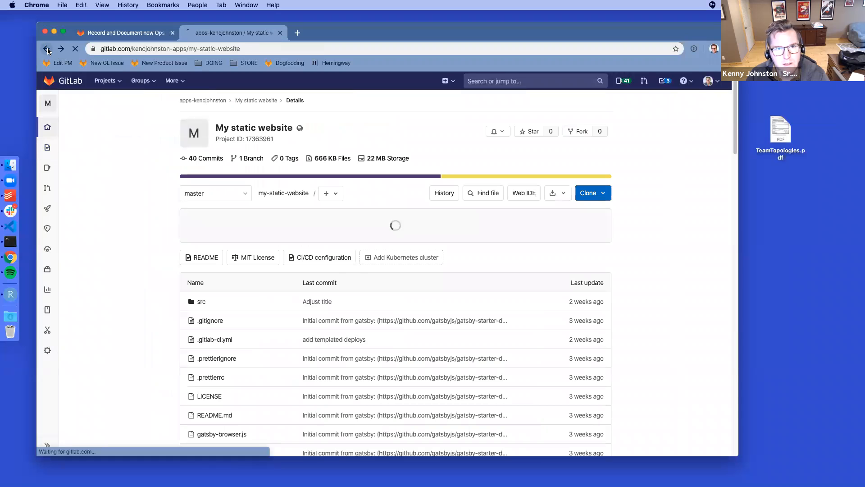
{"action": "left_click", "coordinate": [47, 48]}
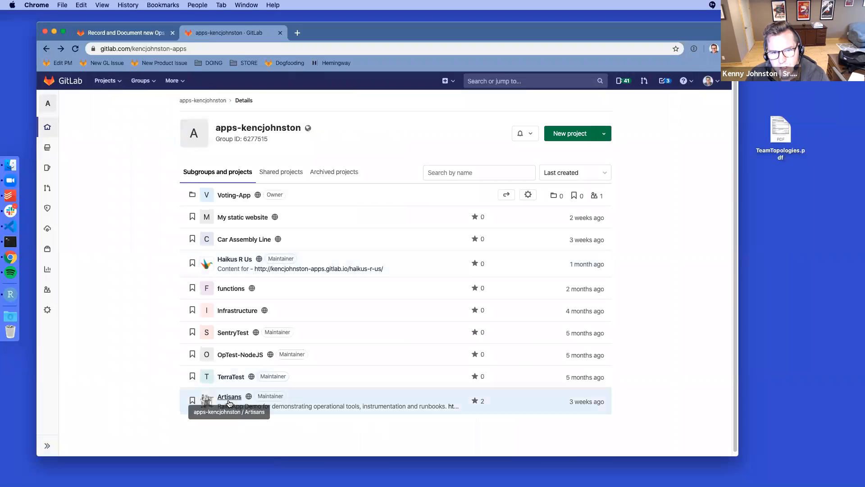
{"action": "left_click", "coordinate": [229, 397]}
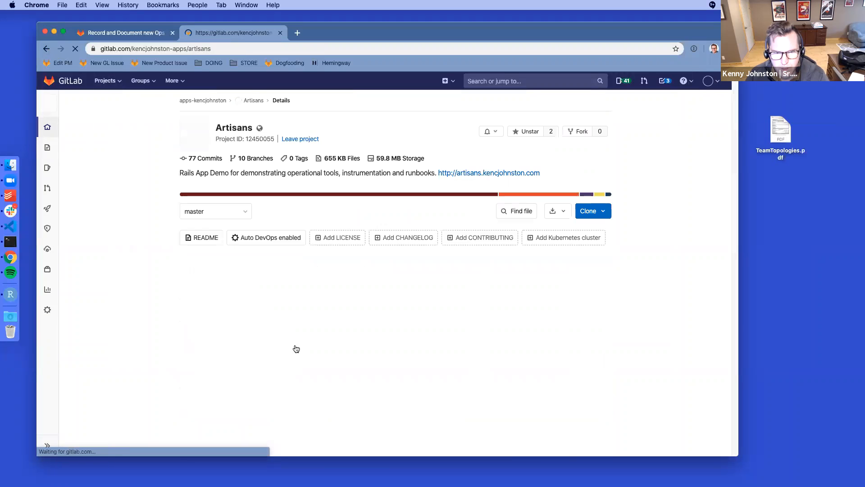
{"action": "scroll", "coordinate": [283, 306], "scroll_direction": "down", "scroll_amount": 5}
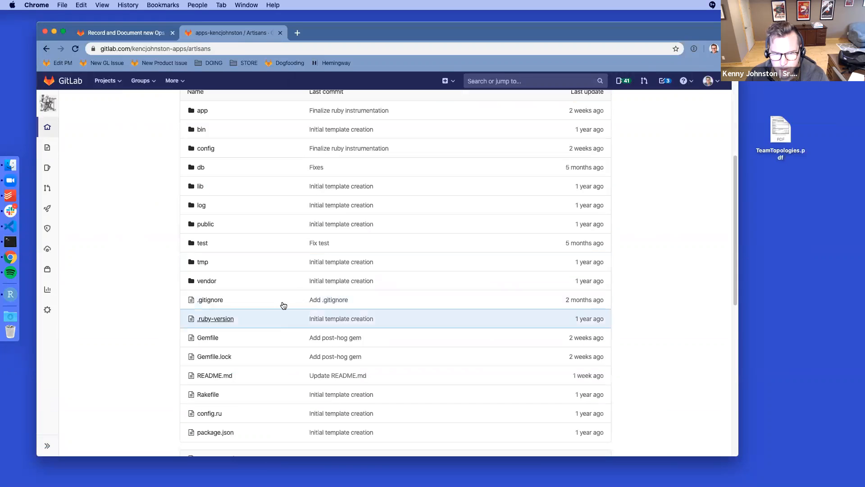
{"action": "scroll", "coordinate": [225, 345], "scroll_direction": "down", "scroll_amount": 5}
{"action": "scroll", "coordinate": [228, 346], "scroll_direction": "up", "scroll_amount": 8}
{"action": "scroll", "coordinate": [228, 347], "scroll_direction": "down", "scroll_amount": 11}
{"action": "scroll", "coordinate": [266, 315], "scroll_direction": "up", "scroll_amount": 6}
{"action": "scroll", "coordinate": [316, 279], "scroll_direction": "up", "scroll_amount": 8}
Step: Open the Artisans project's live website in a new tab and narrow the browser window
{"action": "left_click", "coordinate": [491, 174], "text": "super"}
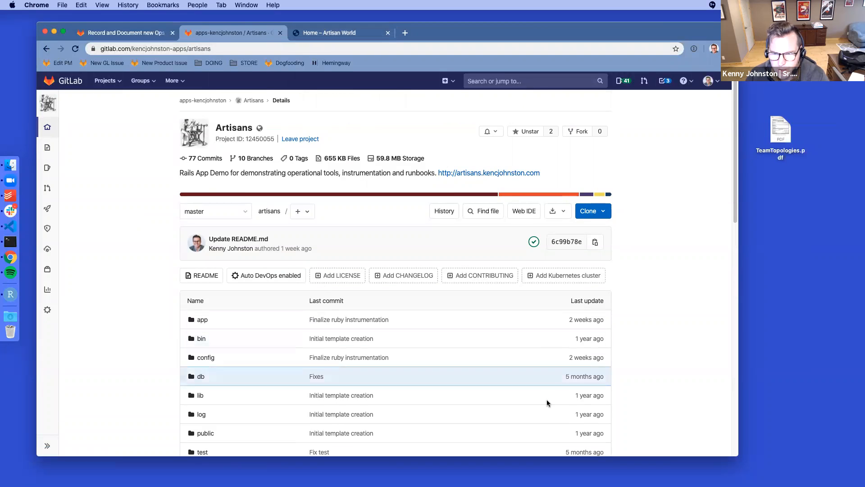
{"action": "left_click", "coordinate": [433, 44]}
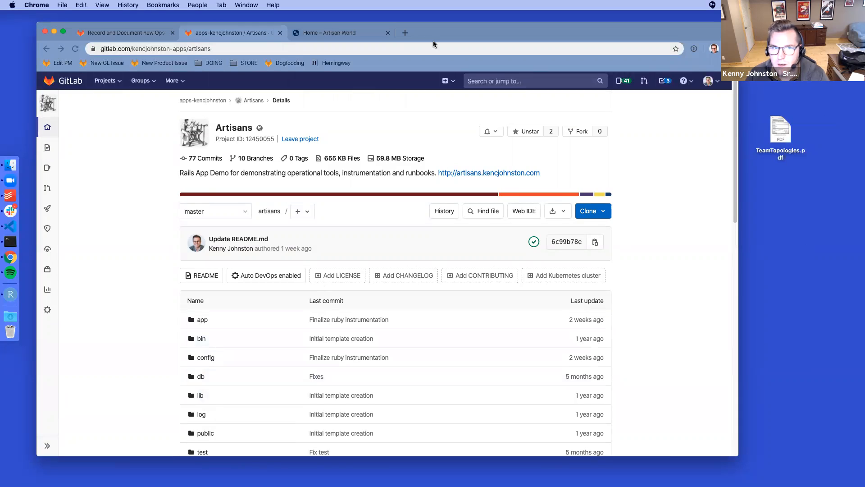
{"action": "left_click", "coordinate": [119, 239]}
{"action": "left_click_drag", "start_coordinate": [738, 251], "coordinate": [589, 267]}
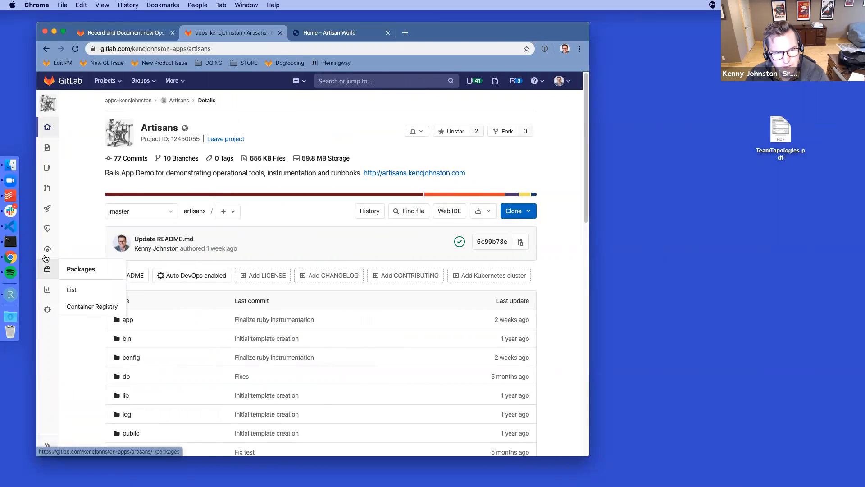
Step: Open the Artisans project's Feature Flags page in a separate tab
{"action": "mouse_move", "coordinate": [47, 251]}
{"action": "left_click", "coordinate": [86, 386], "text": "super"}
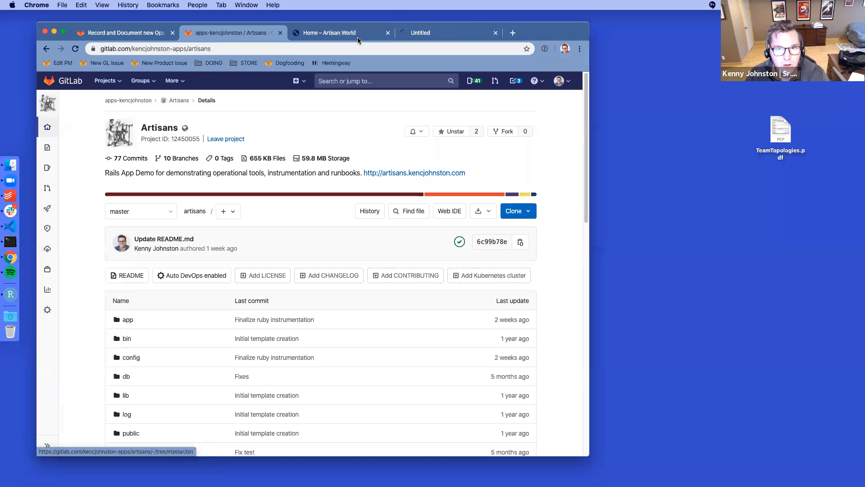
{"action": "left_click", "coordinate": [430, 34]}
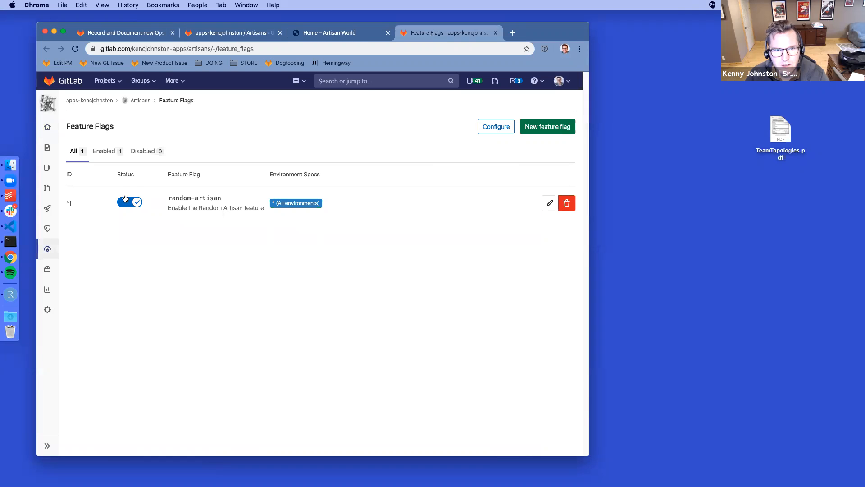
Step: Switch to Terminal and change the working directory to the local artisans project folder
{"action": "left_click", "coordinate": [11, 226]}
{"action": "left_click", "coordinate": [11, 242]}
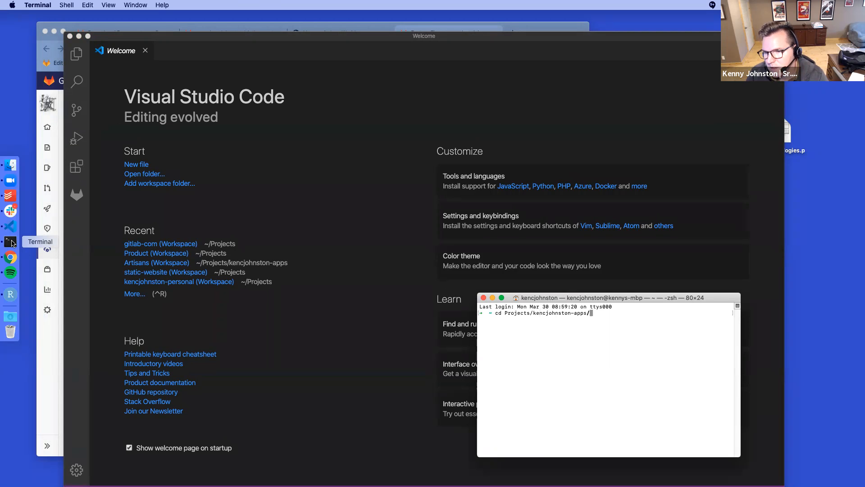
{"action": "key", "text": "Return"}
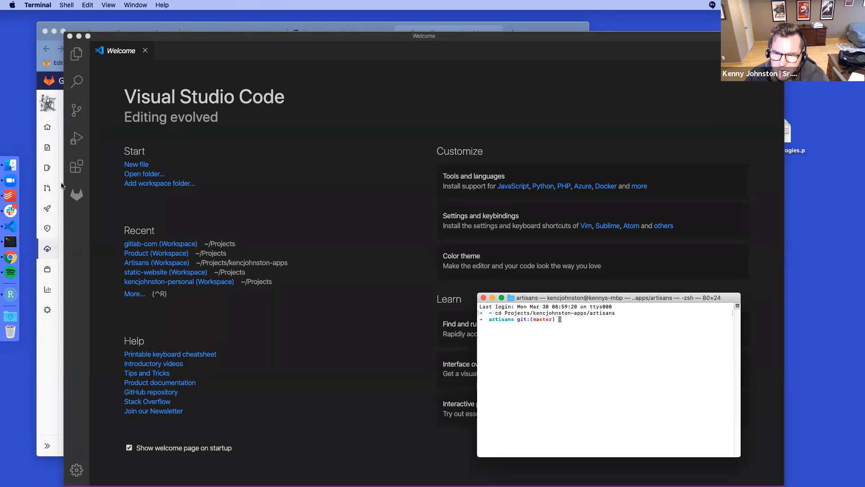
Step: Switch to Visual Studio Code, open the recent Artisans workspace and enlarge the code editing area
{"action": "left_click", "coordinate": [239, 49]}
{"action": "left_click", "coordinate": [54, 5]}
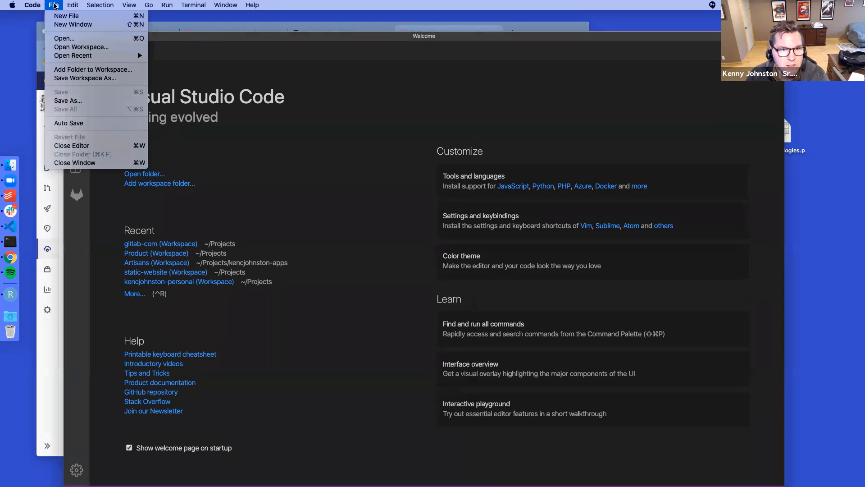
{"action": "mouse_move", "coordinate": [84, 57]}
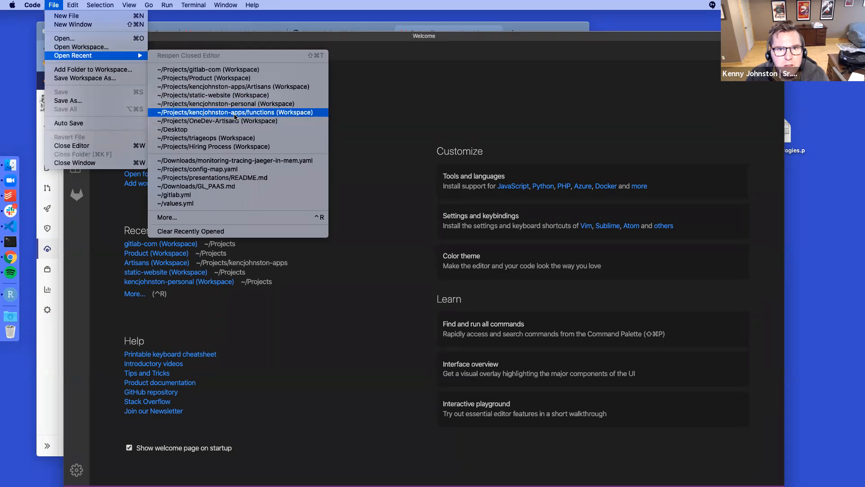
{"action": "left_click", "coordinate": [248, 88]}
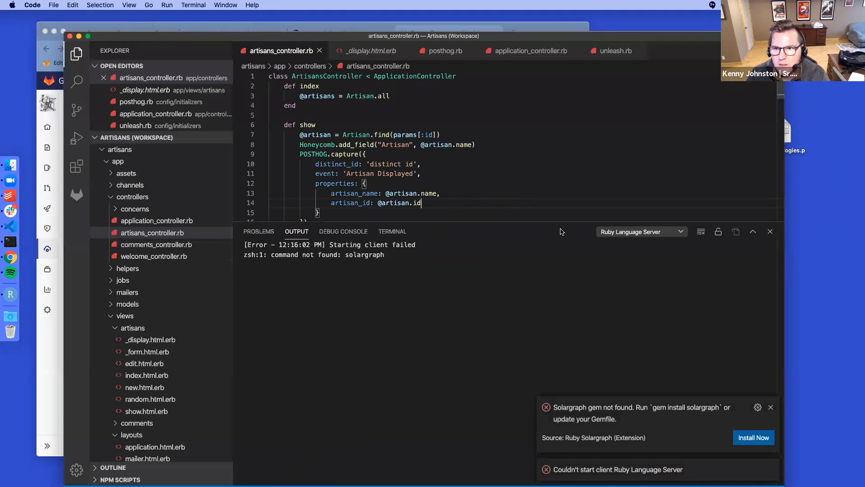
{"action": "left_click_drag", "start_coordinate": [560, 221], "coordinate": [554, 355]}
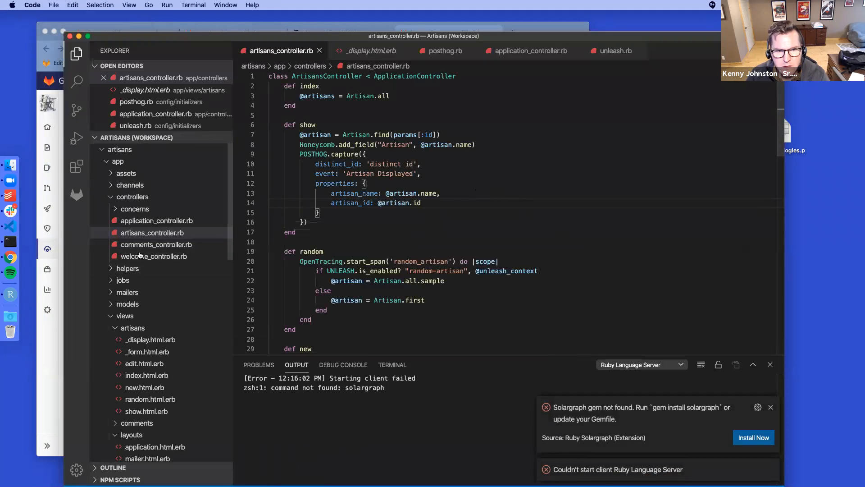
Step: Inspect welcome_controller.rb and the context methods in application_controller.rb
{"action": "left_click", "coordinate": [154, 256]}
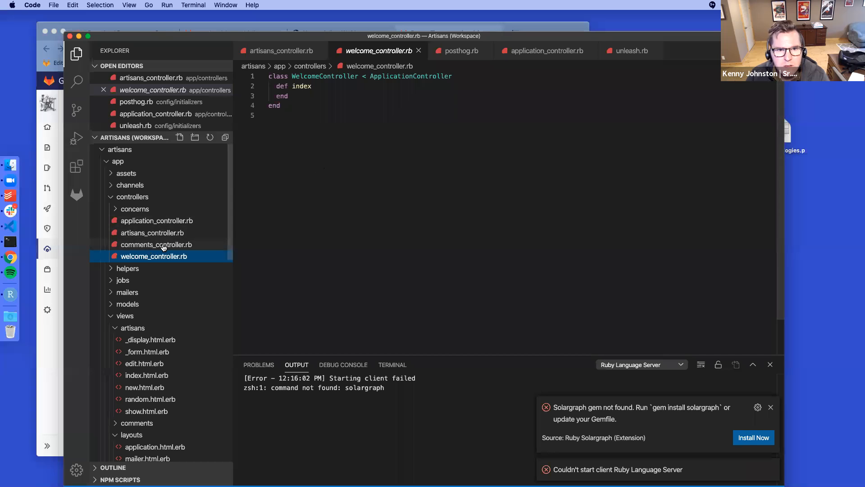
{"action": "left_click", "coordinate": [153, 220]}
{"action": "scroll", "coordinate": [391, 175], "scroll_direction": "down", "scroll_amount": 2}
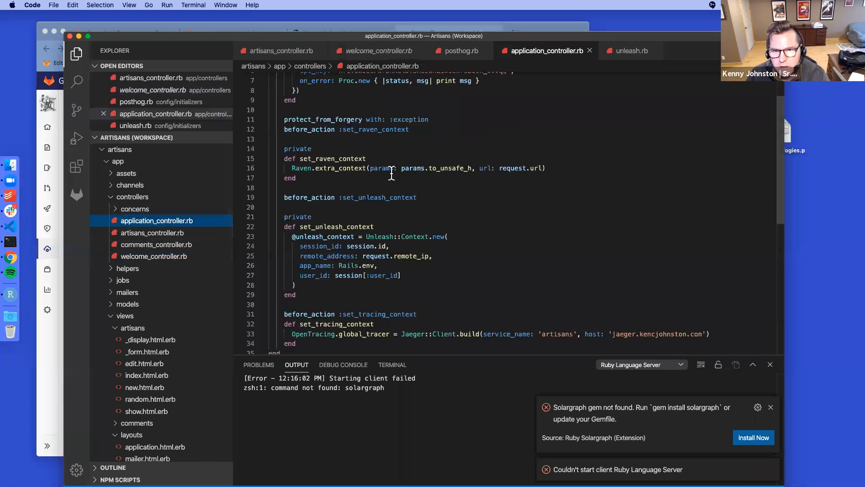
Step: Show the workspace search for "unleash" and examine the set_unleash_context match in application_controller.rb
{"action": "left_click_drag", "start_coordinate": [226, 38], "coordinate": [281, 45]}
{"action": "left_click", "coordinate": [131, 85]}
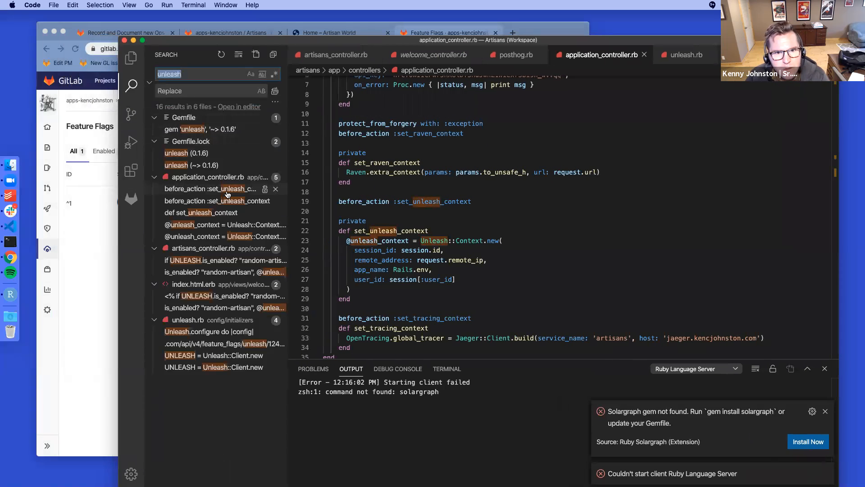
{"action": "left_click", "coordinate": [189, 193]}
{"action": "scroll", "coordinate": [478, 228], "scroll_direction": "down", "scroll_amount": 3}
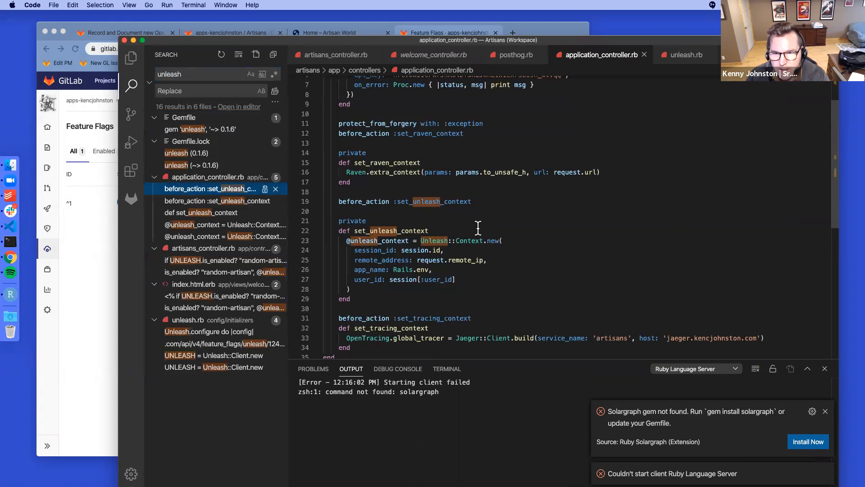
{"action": "left_click", "coordinate": [365, 206]}
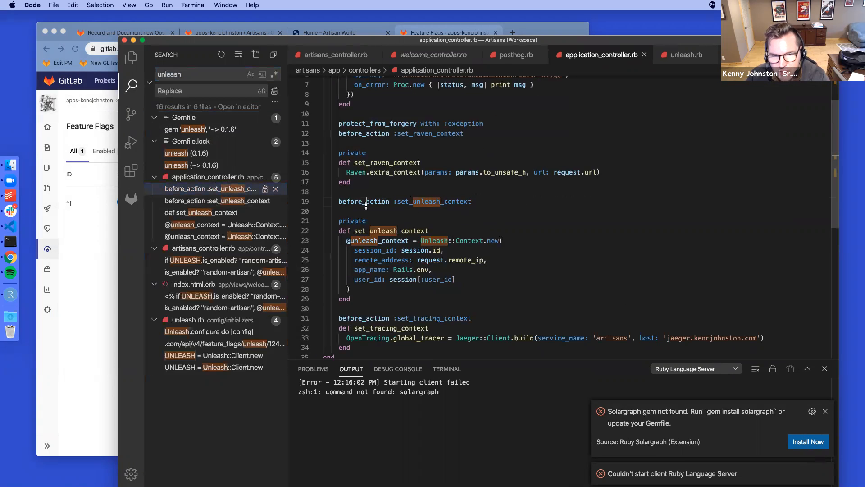
Step: Inspect the UNLEASH.is_enabled? matches in artisans_controller.rb and index.html.erb, undoing the accidental move of UNLEASH
{"action": "left_click", "coordinate": [199, 260]}
{"action": "left_click_drag", "start_coordinate": [392, 217], "coordinate": [464, 239]}
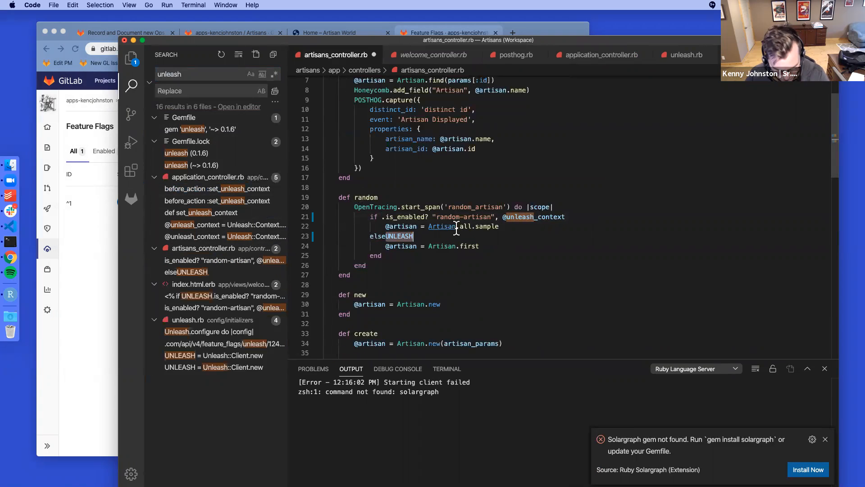
{"action": "key", "text": "super+z"}
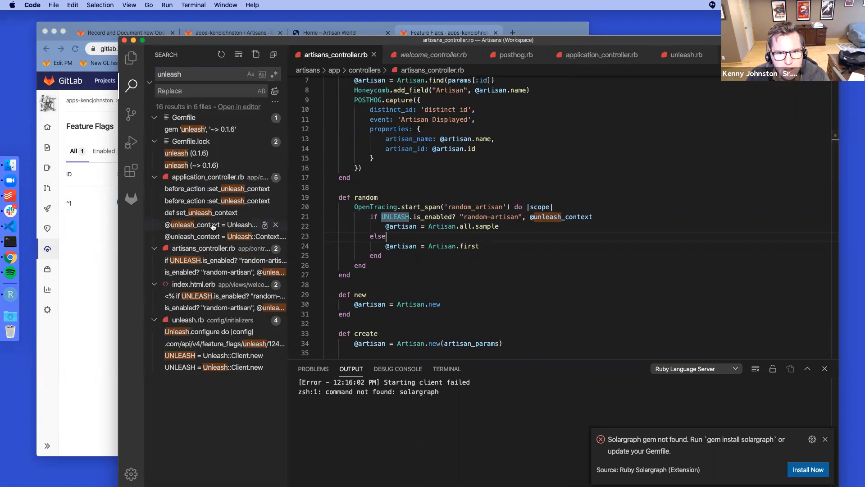
{"action": "left_click", "coordinate": [212, 296]}
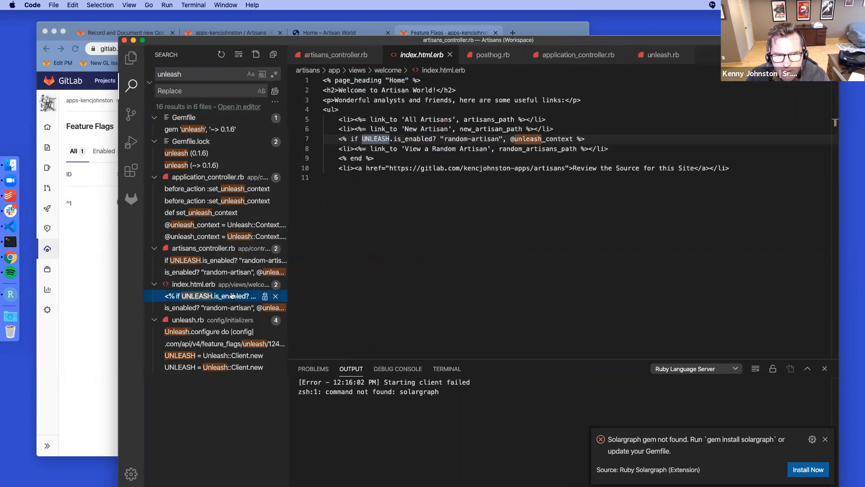
Step: Examine the Unleash matches in index.html.erb, the random action of artisans_controller.rb and the Unleash.configure block in unleash.rb
{"action": "left_click", "coordinate": [429, 141]}
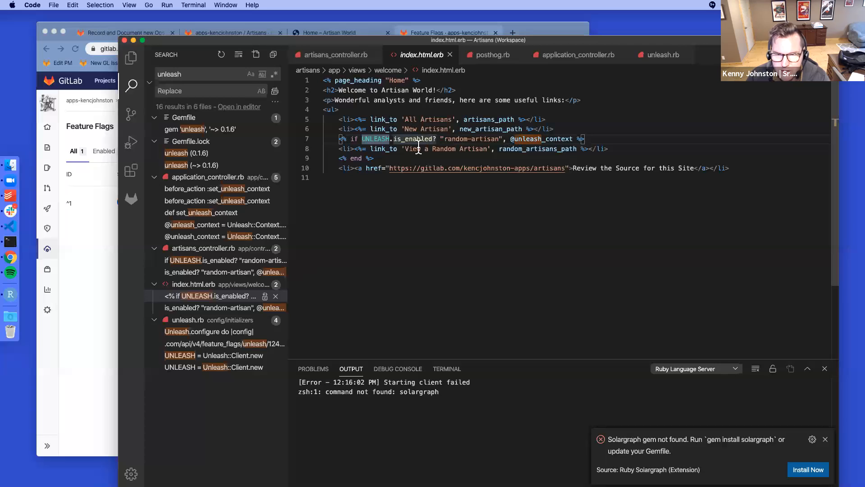
{"action": "left_click", "coordinate": [209, 251]}
{"action": "left_click", "coordinate": [209, 251]}
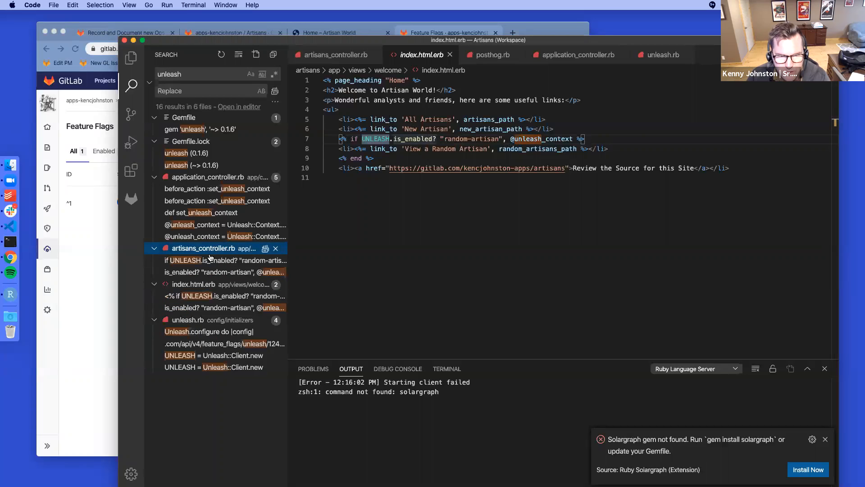
{"action": "left_click", "coordinate": [210, 260]}
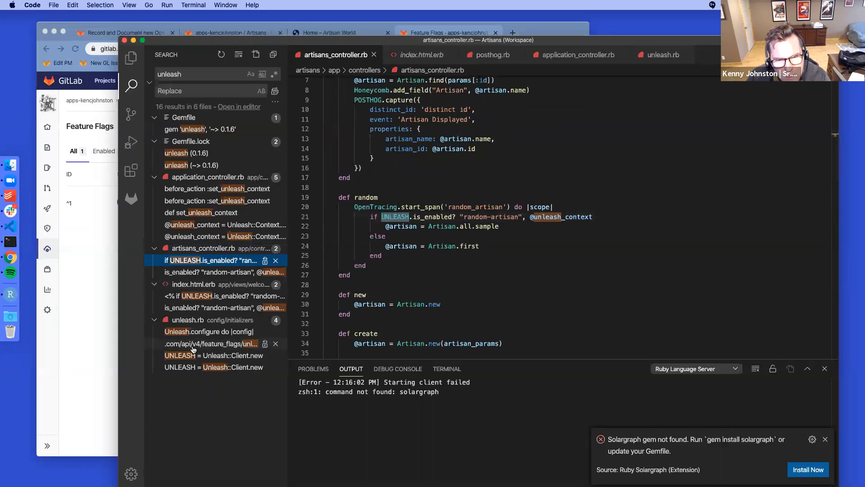
{"action": "left_click", "coordinate": [201, 332]}
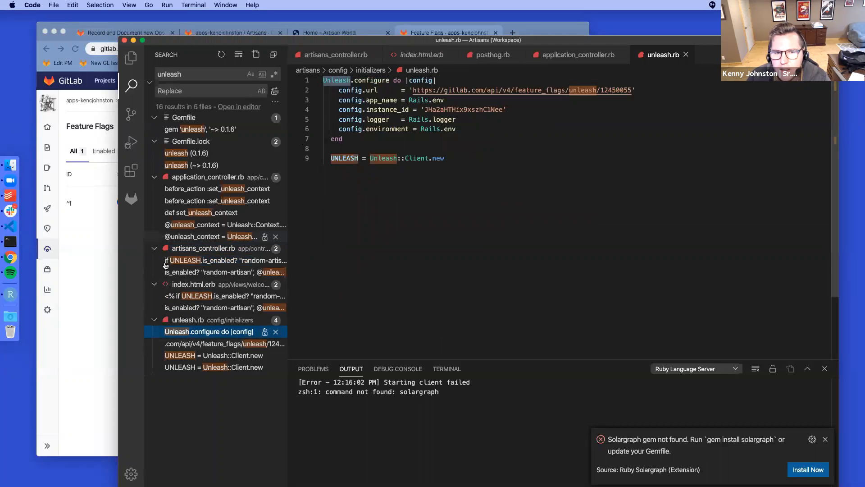
{"action": "left_click", "coordinate": [212, 284]}
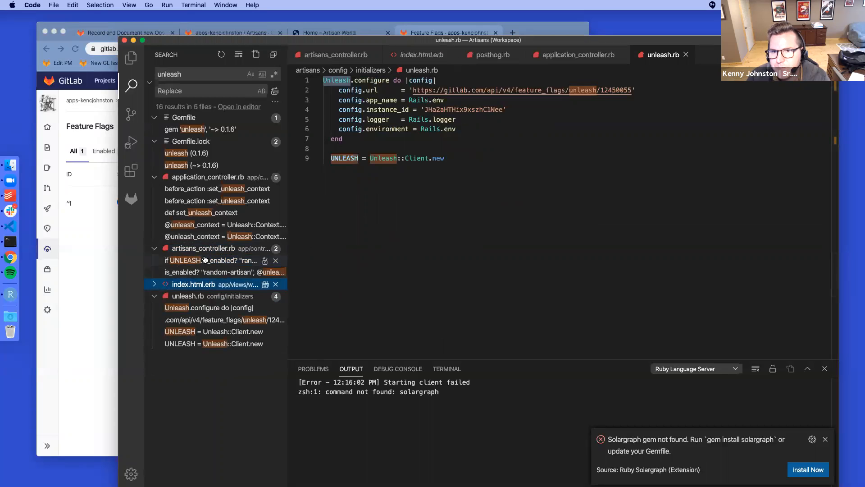
{"action": "left_click", "coordinate": [205, 260]}
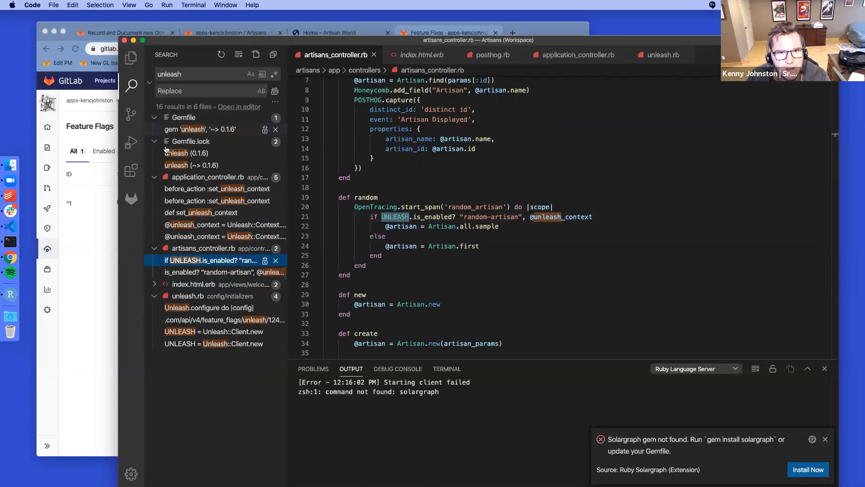
Step: Switch to Chrome, show the Artisans project's package list, and look through the NPM and NuGet filters before returning to All
{"action": "left_click", "coordinate": [536, 29]}
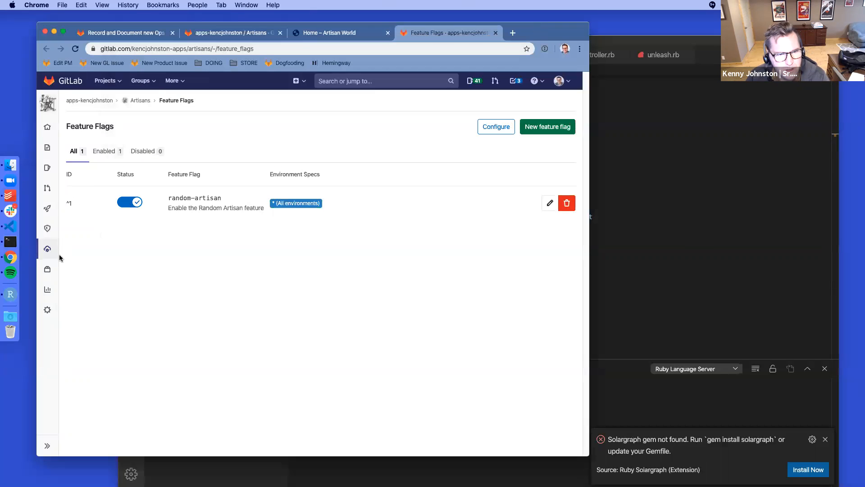
{"action": "mouse_move", "coordinate": [50, 273]}
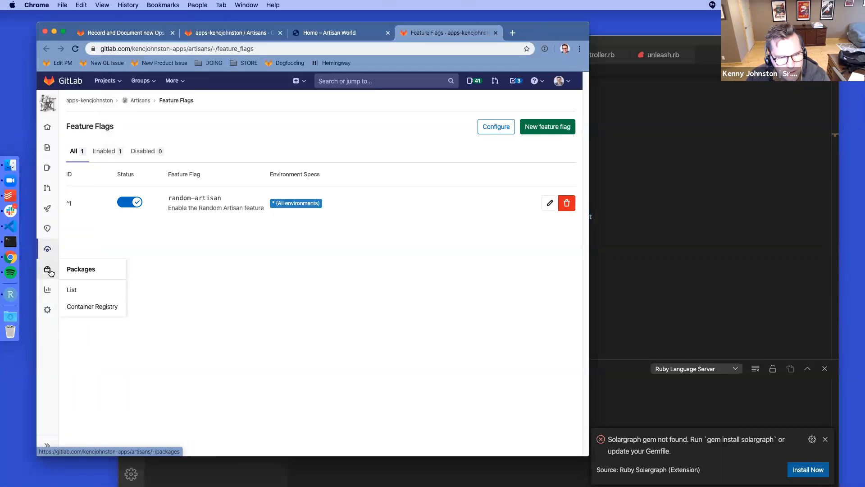
{"action": "left_click", "coordinate": [81, 294]}
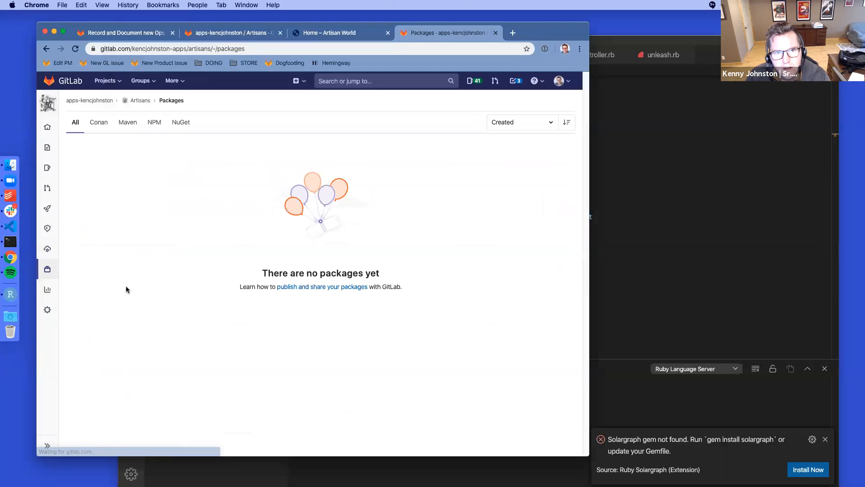
{"action": "left_click", "coordinate": [153, 124]}
{"action": "left_click", "coordinate": [179, 123]}
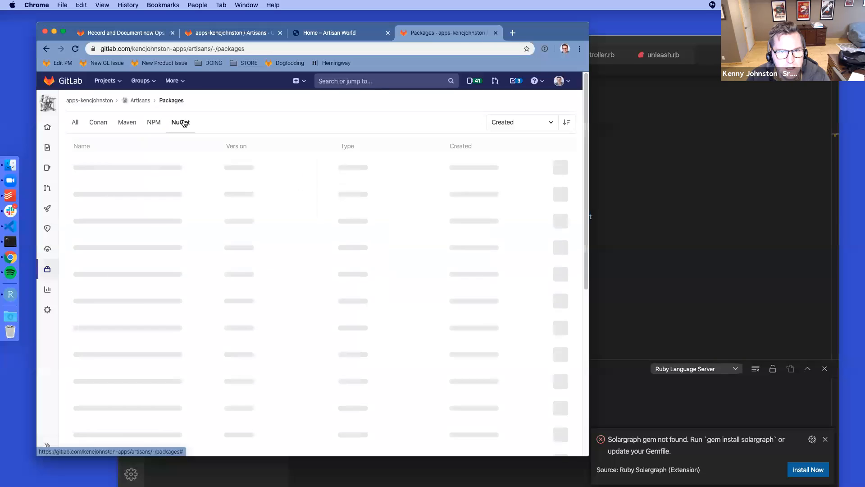
{"action": "left_click", "coordinate": [72, 123]}
Step: Open the Artisans container registry and browse the first two pages of tags in the artisans/master repository
{"action": "mouse_move", "coordinate": [49, 271]}
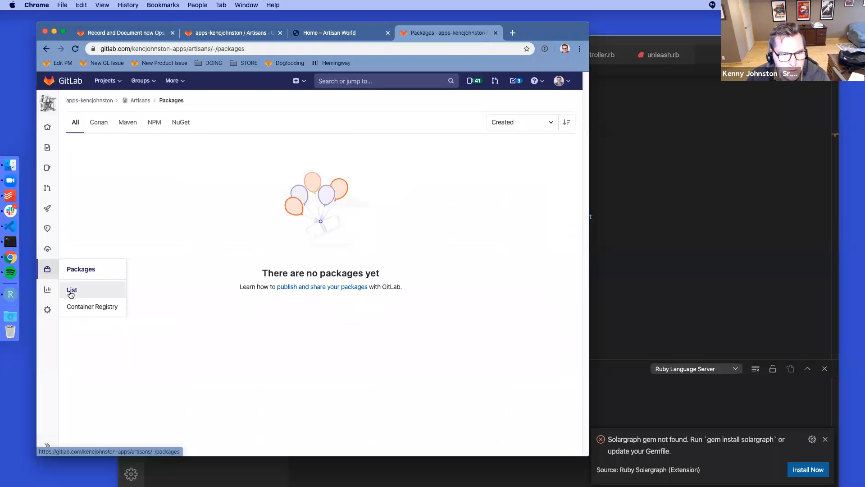
{"action": "left_click", "coordinate": [84, 315]}
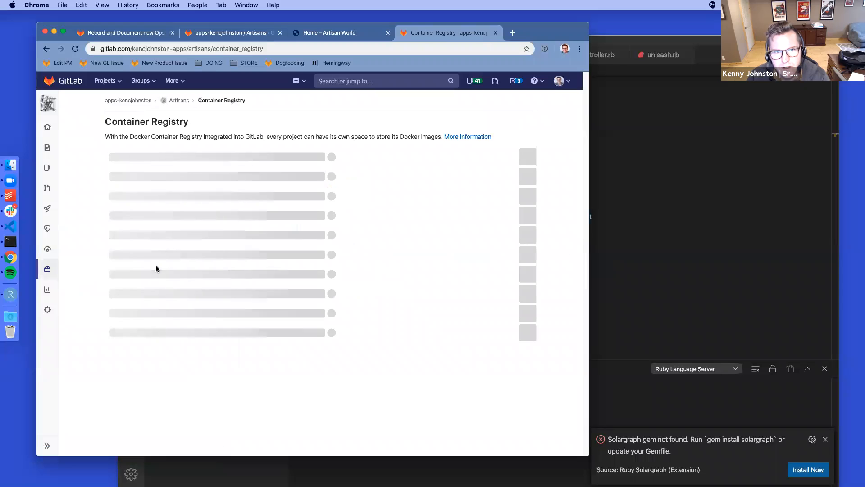
{"action": "left_click", "coordinate": [165, 161]}
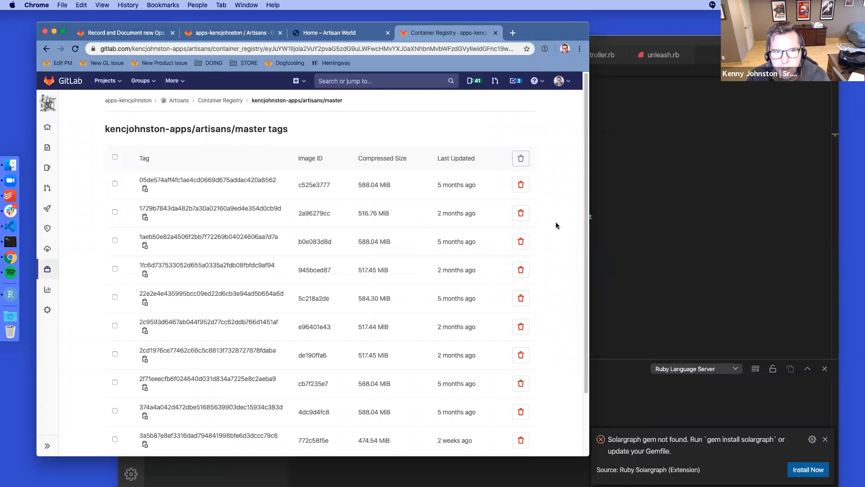
{"action": "scroll", "coordinate": [555, 224], "scroll_direction": "down", "scroll_amount": 3}
{"action": "scroll", "coordinate": [549, 226], "scroll_direction": "up", "scroll_amount": 3}
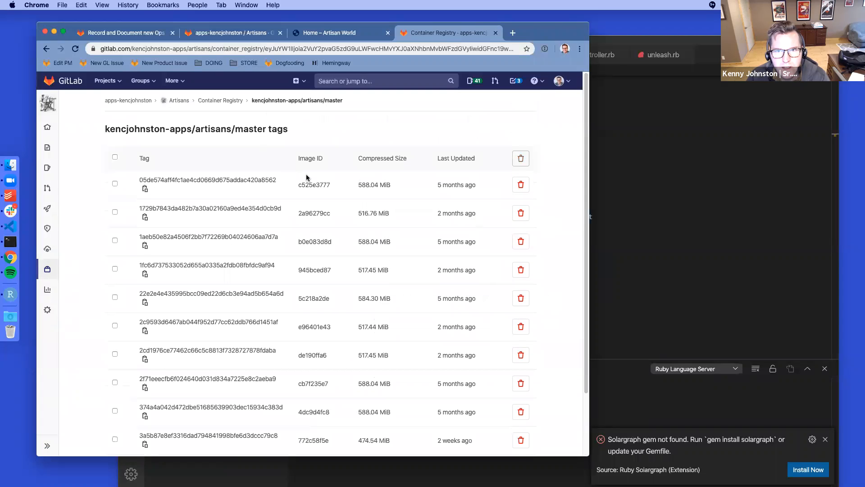
{"action": "scroll", "coordinate": [318, 387], "scroll_direction": "down", "scroll_amount": 5}
{"action": "left_click", "coordinate": [315, 396]}
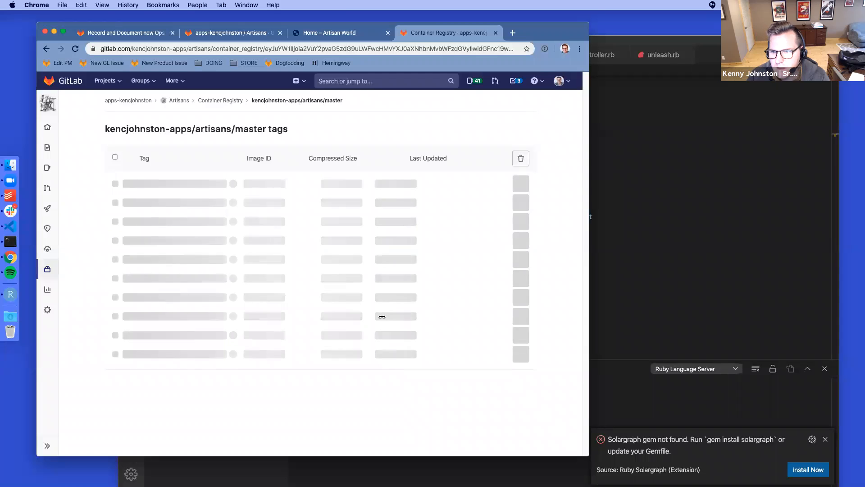
Step: Dismiss the Solargraph notification in Visual Studio Code and return to the first page of artisans/master tags in Chrome
{"action": "left_click", "coordinate": [826, 439]}
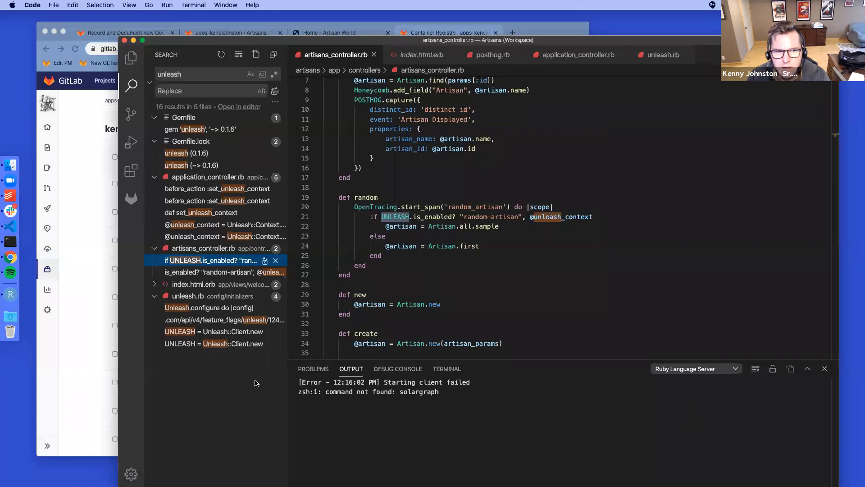
{"action": "left_click", "coordinate": [62, 391]}
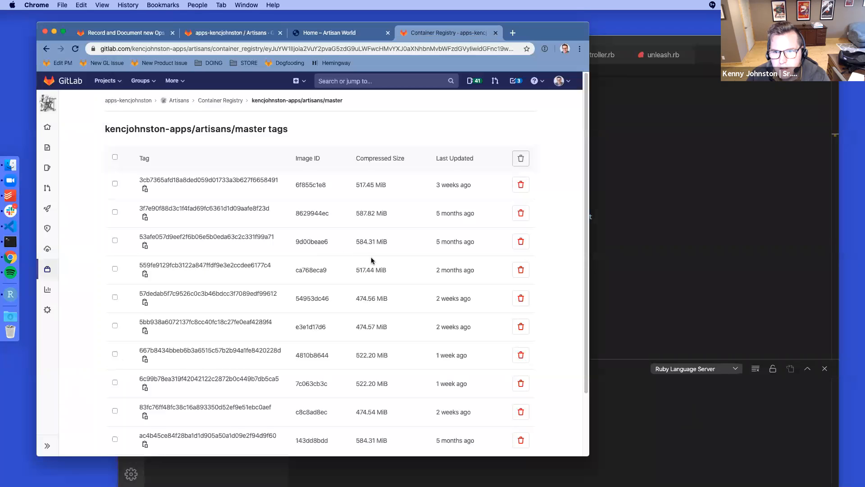
{"action": "scroll", "coordinate": [372, 261], "scroll_direction": "down", "scroll_amount": 3}
{"action": "left_click", "coordinate": [297, 396]}
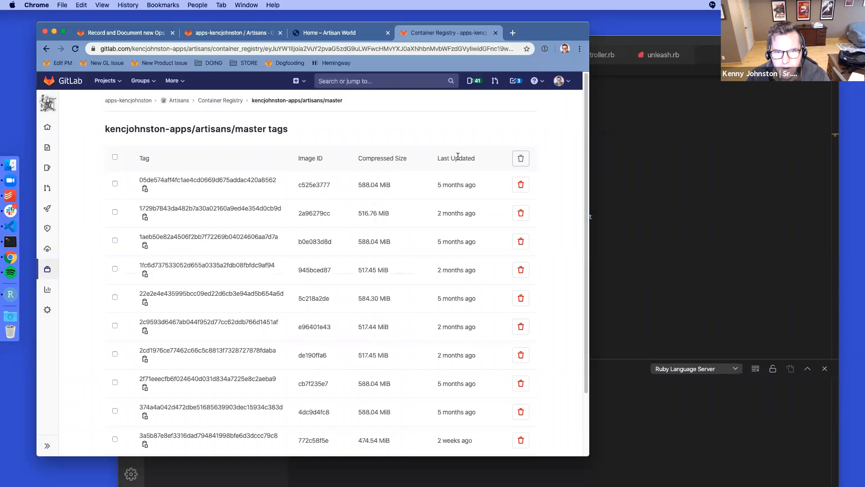
{"action": "scroll", "coordinate": [375, 208], "scroll_direction": "down", "scroll_amount": 3}
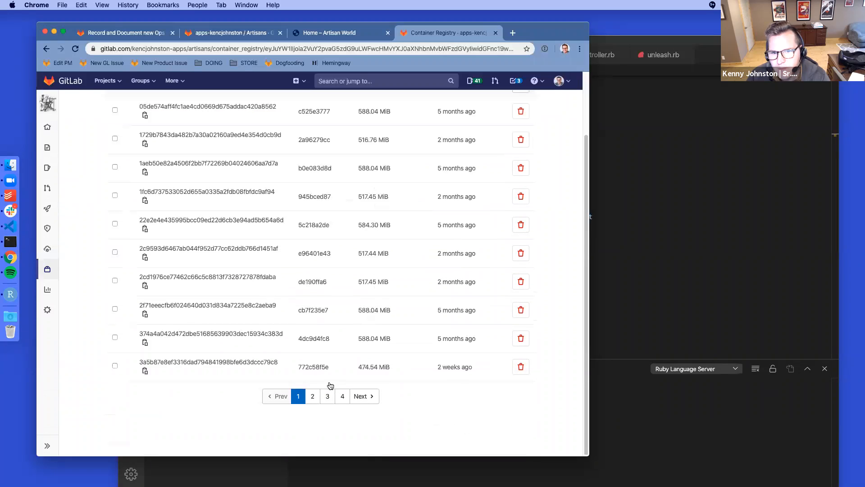
Step: Delete all artisans/master tags on page 4 except latest
{"action": "left_click", "coordinate": [343, 396]}
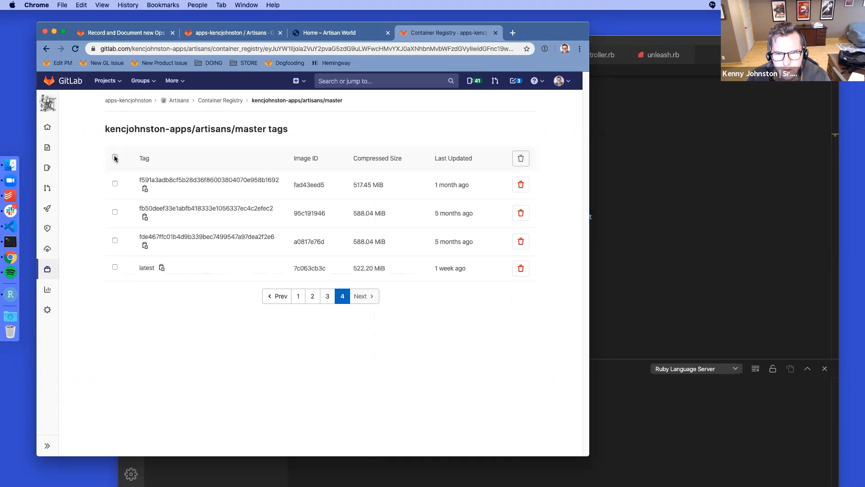
{"action": "left_click", "coordinate": [115, 158]}
{"action": "left_click", "coordinate": [115, 268]}
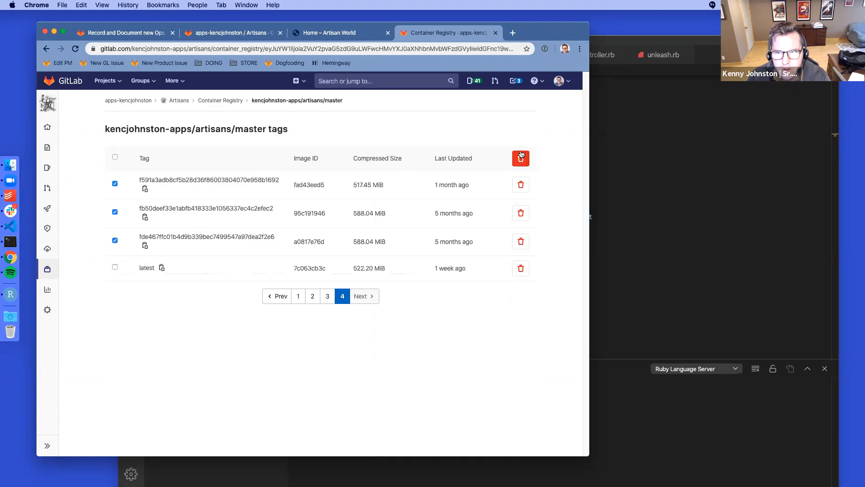
{"action": "left_click", "coordinate": [521, 158]}
{"action": "left_click", "coordinate": [461, 180]}
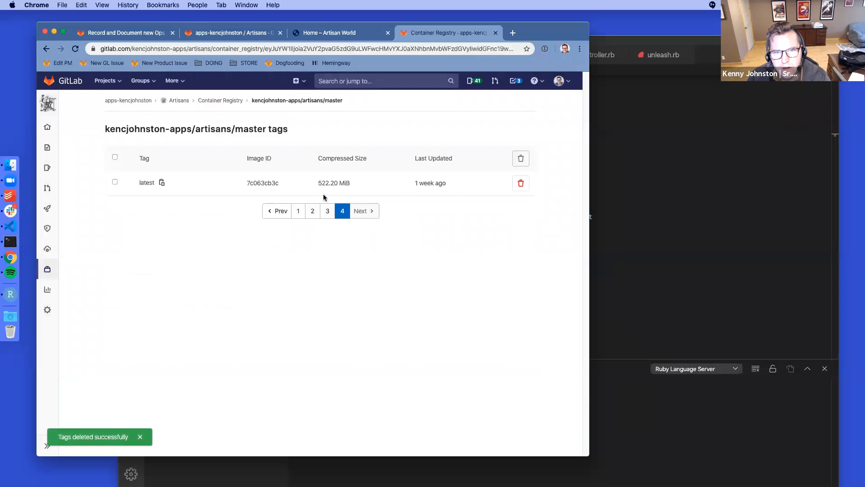
Step: Delete every artisans/master tag listed on page 3
{"action": "left_click", "coordinate": [322, 208]}
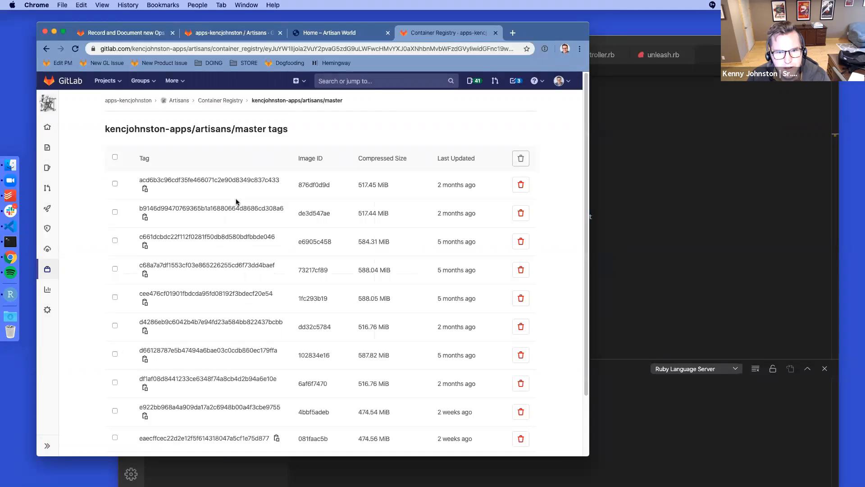
{"action": "scroll", "coordinate": [236, 203], "scroll_direction": "down", "scroll_amount": 3}
{"action": "scroll", "coordinate": [347, 406], "scroll_direction": "up", "scroll_amount": 3}
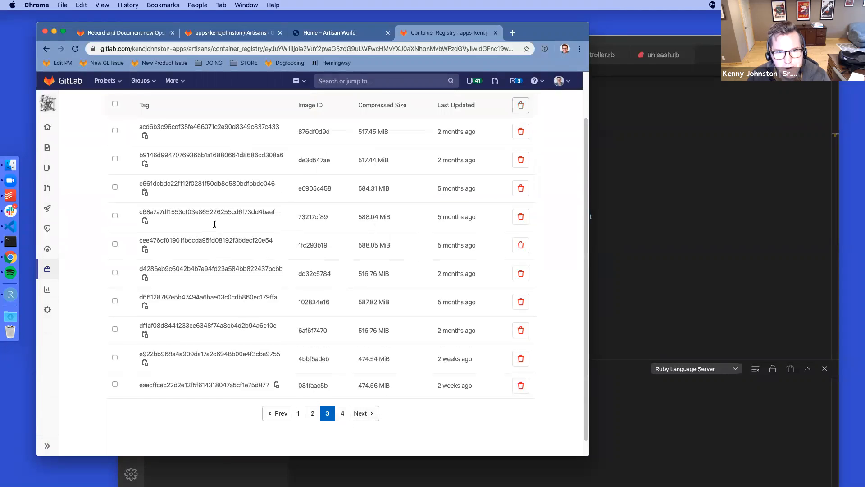
{"action": "left_click", "coordinate": [115, 157]}
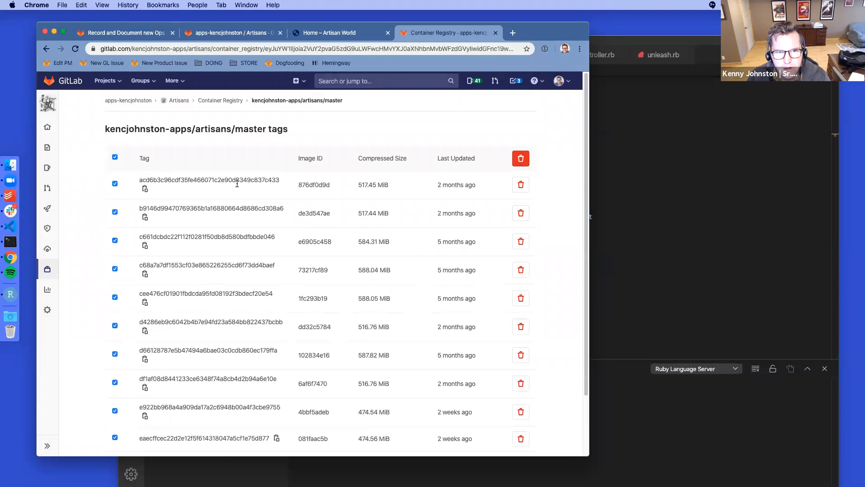
{"action": "left_click", "coordinate": [521, 158]}
{"action": "left_click", "coordinate": [446, 176]}
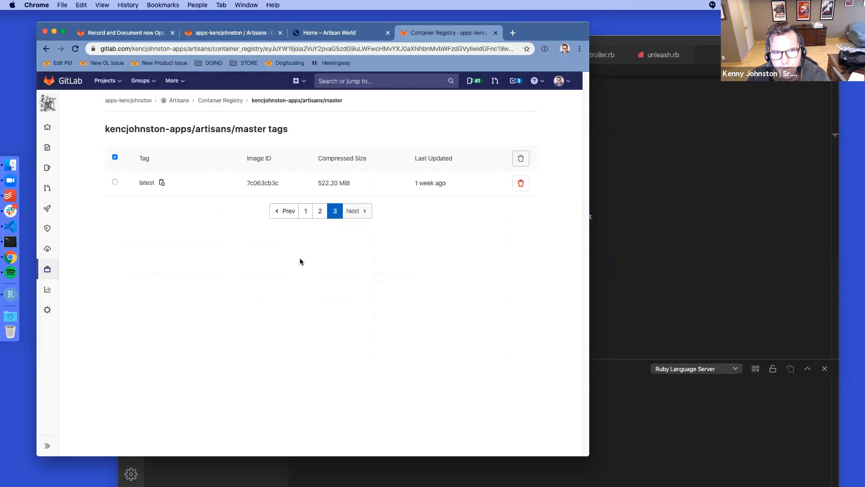
Step: Remove the artisans/add-friends and artisans/revert-3a5b87e8 image repositories from the container registry
{"action": "left_click", "coordinate": [223, 101]}
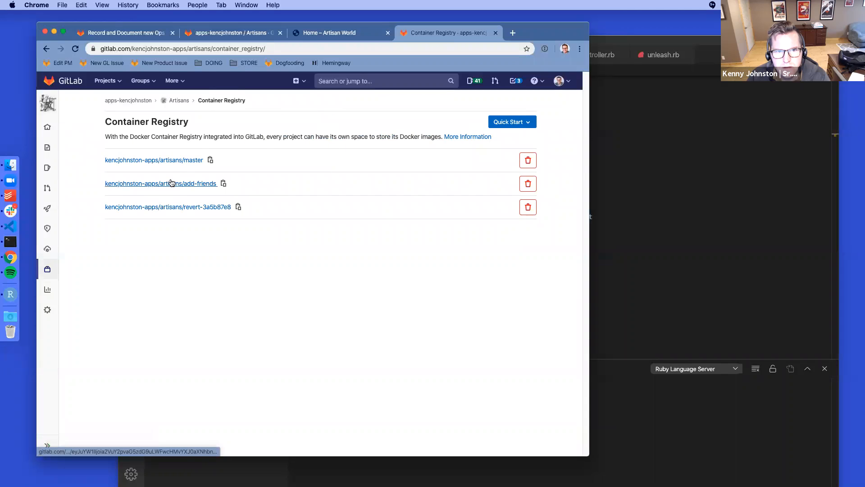
{"action": "left_click", "coordinate": [530, 183]}
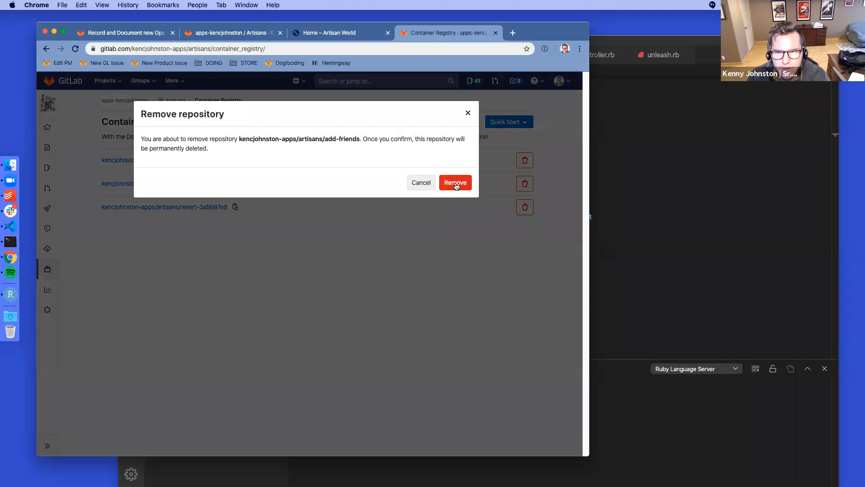
{"action": "left_click", "coordinate": [456, 182]}
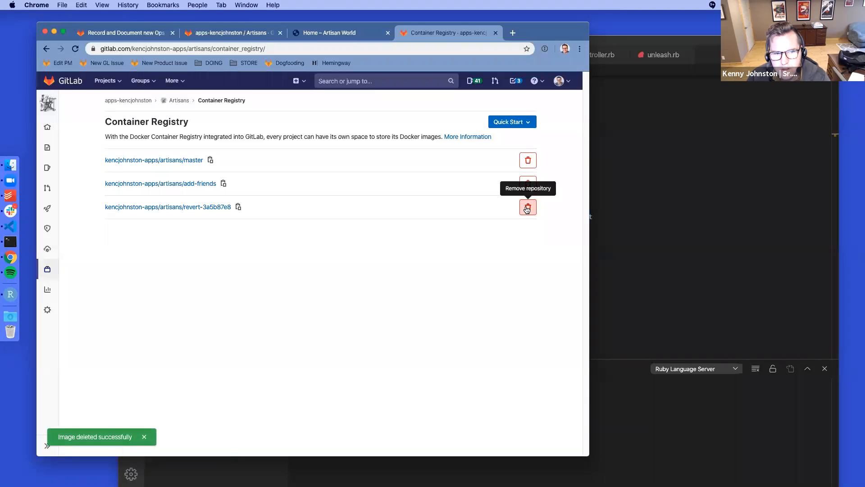
{"action": "left_click", "coordinate": [527, 208]}
{"action": "left_click", "coordinate": [457, 181]}
Step: Delete every tag on the first page of the artisans/master repository
{"action": "left_click", "coordinate": [180, 161]}
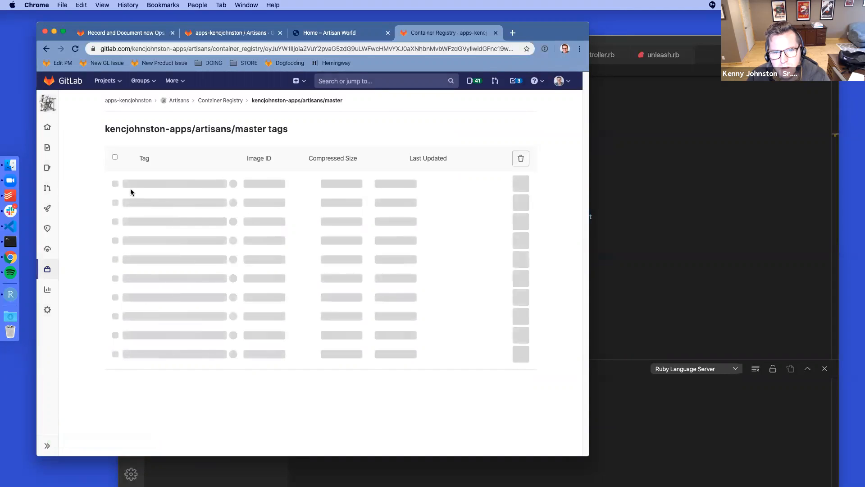
{"action": "left_click", "coordinate": [114, 158]}
{"action": "scroll", "coordinate": [265, 210], "scroll_direction": "down", "scroll_amount": 3}
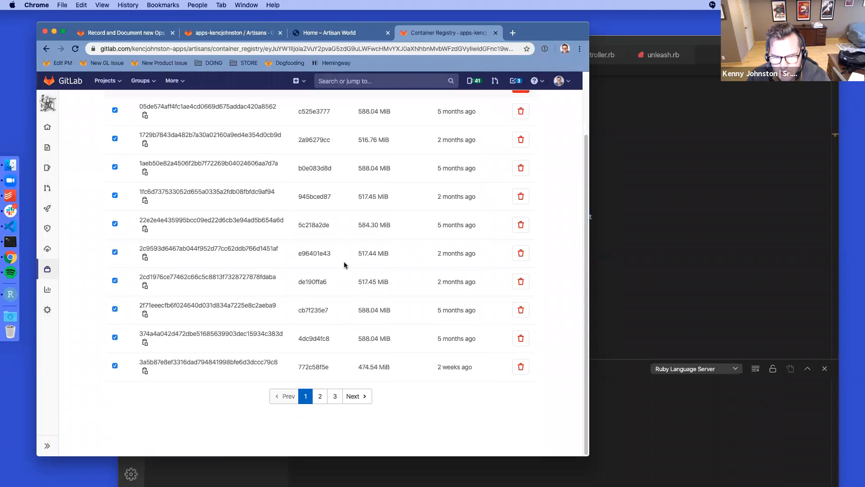
{"action": "scroll", "coordinate": [365, 282], "scroll_direction": "up", "scroll_amount": 3}
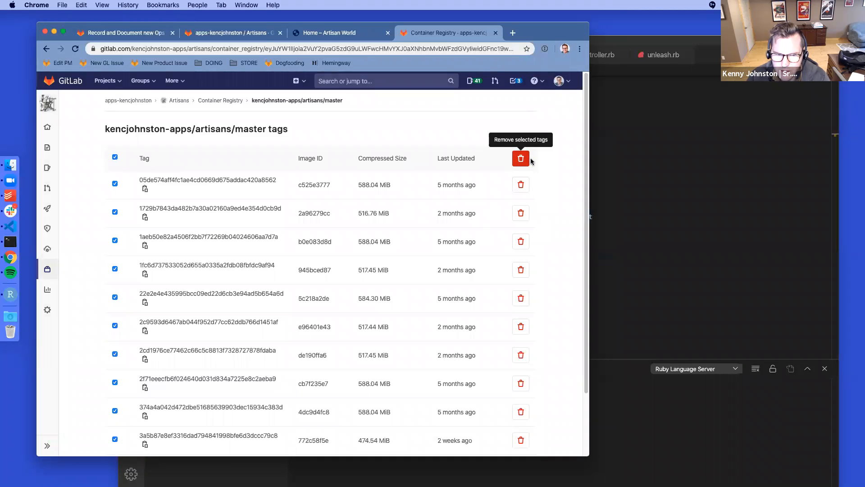
{"action": "scroll", "coordinate": [532, 162], "scroll_direction": "down", "scroll_amount": 3}
{"action": "scroll", "coordinate": [534, 163], "scroll_direction": "up", "scroll_amount": 3}
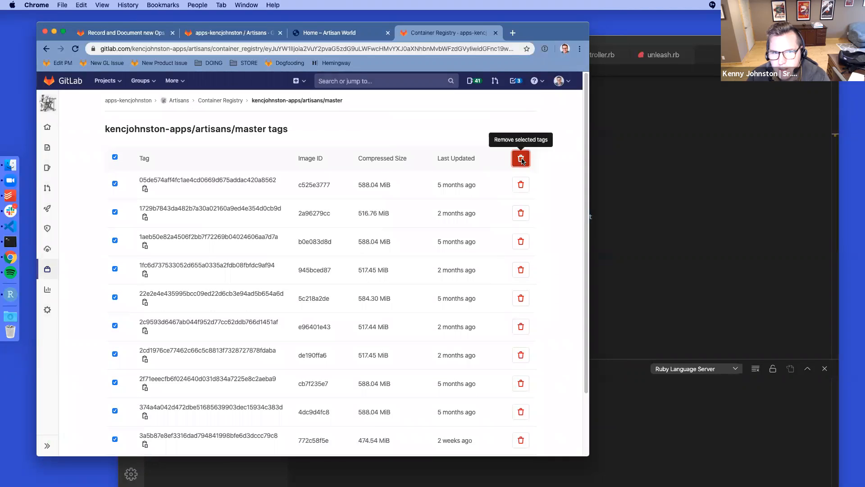
{"action": "left_click", "coordinate": [519, 158]}
{"action": "left_click", "coordinate": [456, 180]}
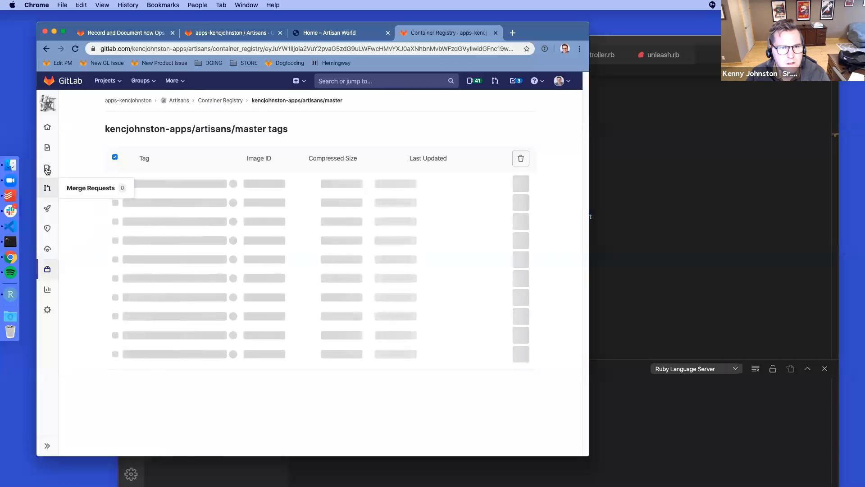
{"action": "mouse_move", "coordinate": [52, 148]}
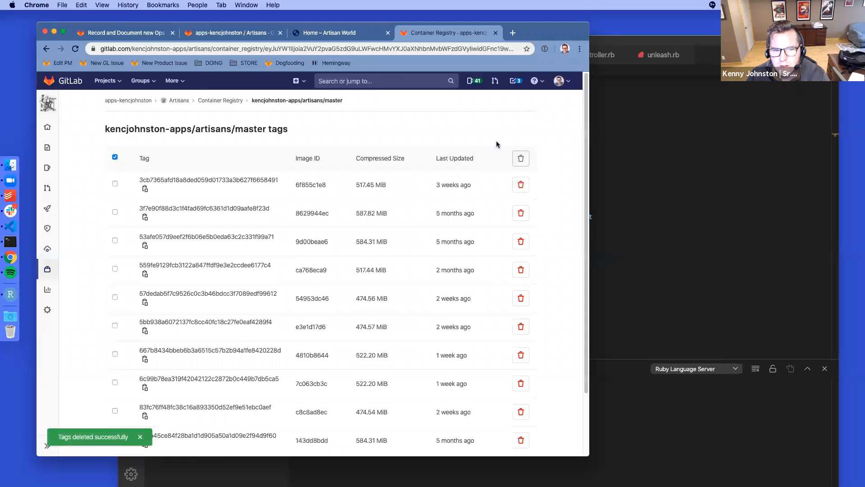
Step: Delete all remaining commit-hash tags listed for the artisans/master image repository, keeping only latest
{"action": "scroll", "coordinate": [326, 238], "scroll_direction": "down", "scroll_amount": 3}
{"action": "scroll", "coordinate": [325, 240], "scroll_direction": "up", "scroll_amount": 3}
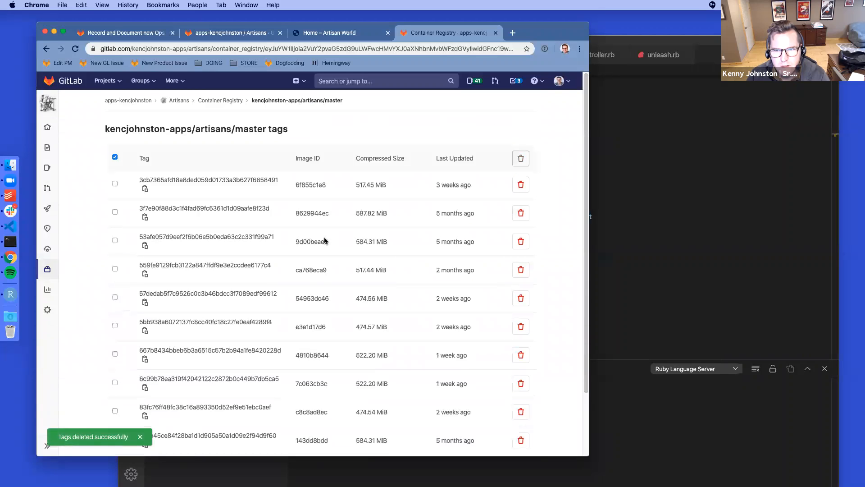
{"action": "left_click", "coordinate": [115, 157]}
{"action": "scroll", "coordinate": [464, 225], "scroll_direction": "down", "scroll_amount": 3}
{"action": "scroll", "coordinate": [518, 186], "scroll_direction": "up", "scroll_amount": 3}
{"action": "left_click", "coordinate": [520, 164]}
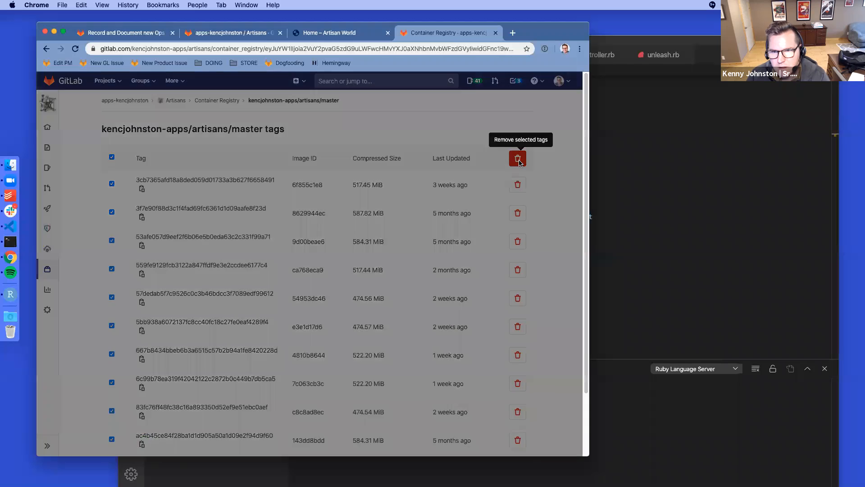
{"action": "left_click", "coordinate": [445, 178]}
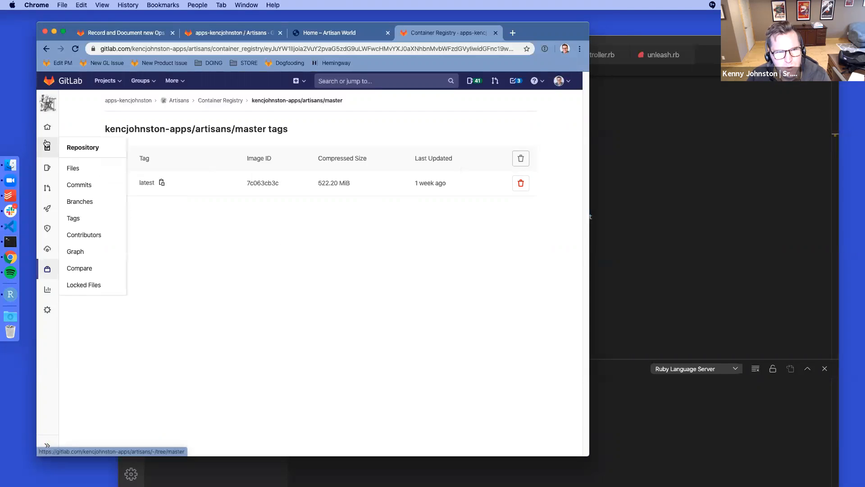
Step: Try to create a release tag "Release 1.0" from master with message "This is the 1.0 Release for Artisans" and release notes "Initial release"
{"action": "mouse_move", "coordinate": [47, 127]}
{"action": "left_click", "coordinate": [104, 186]}
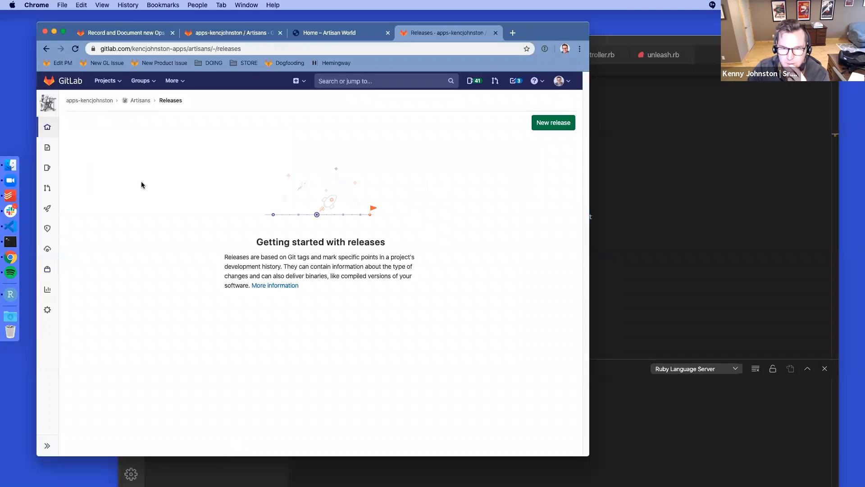
{"action": "left_click", "coordinate": [554, 125]}
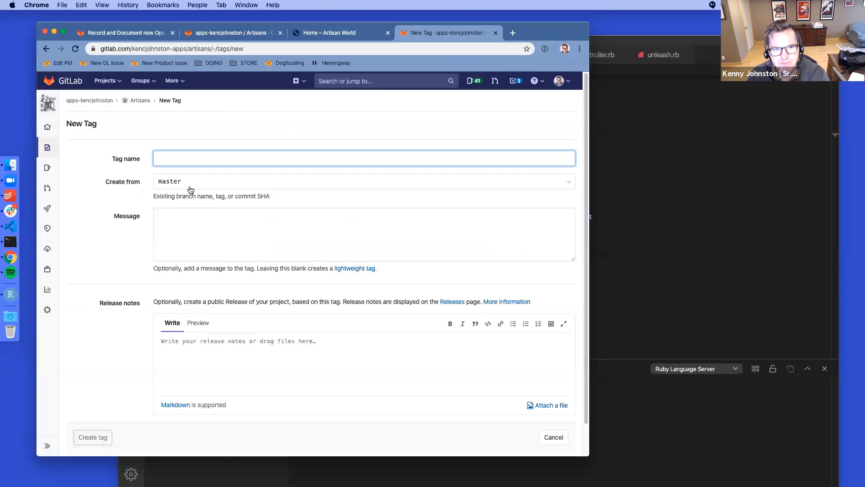
{"action": "type", "text": "Release 1.0"}
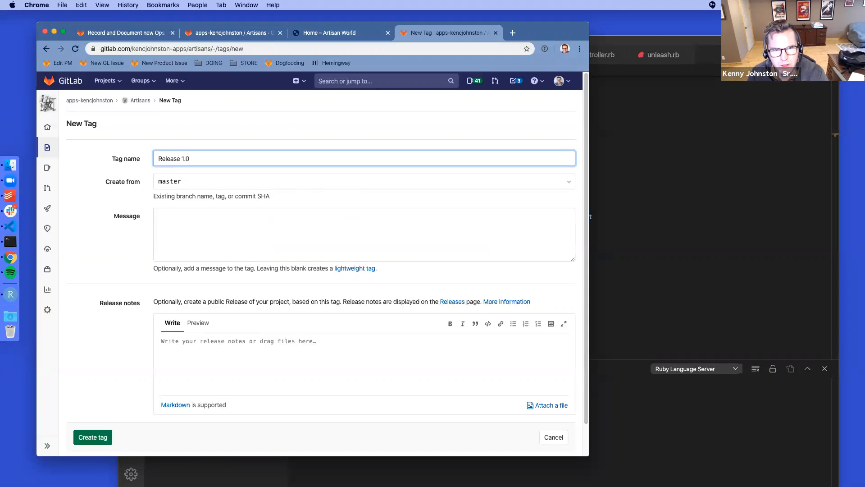
{"action": "left_click", "coordinate": [207, 228]}
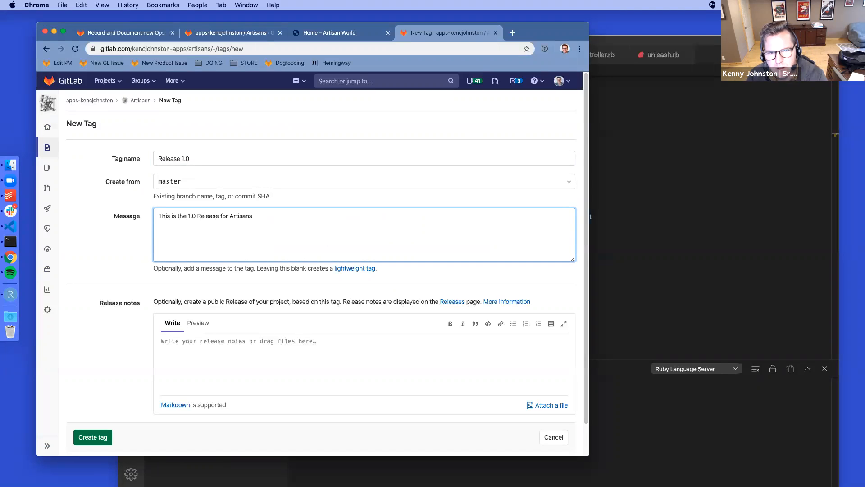
{"action": "left_click", "coordinate": [204, 360]}
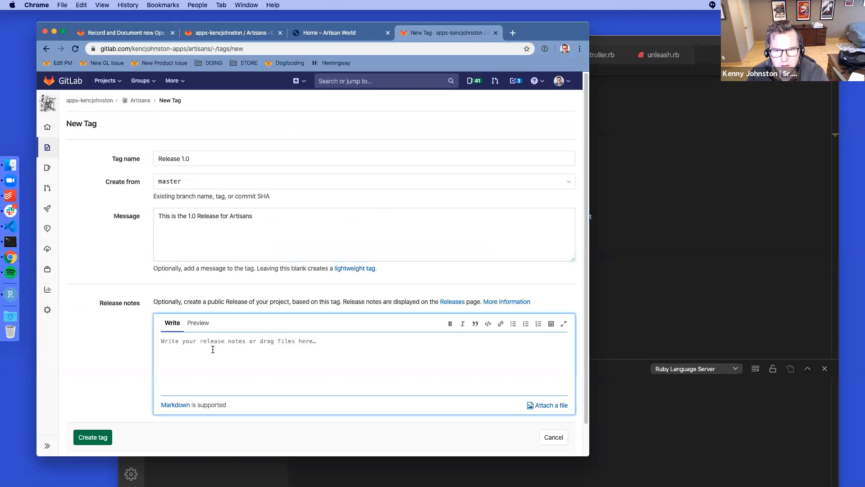
{"action": "type", "text": "Initial release"}
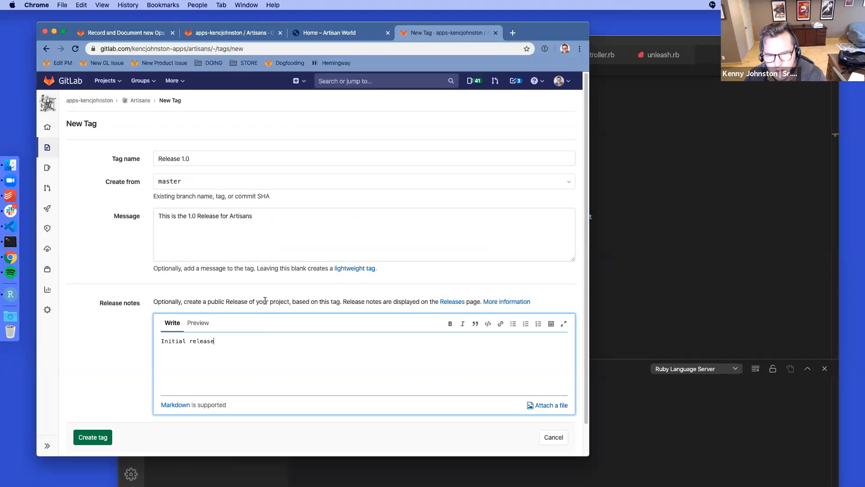
{"action": "scroll", "coordinate": [343, 275], "scroll_direction": "down", "scroll_amount": 2}
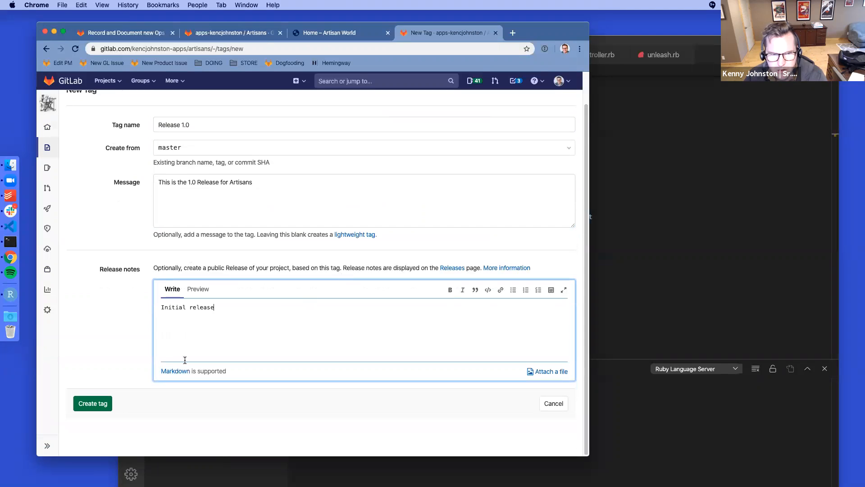
{"action": "left_click", "coordinate": [96, 404]}
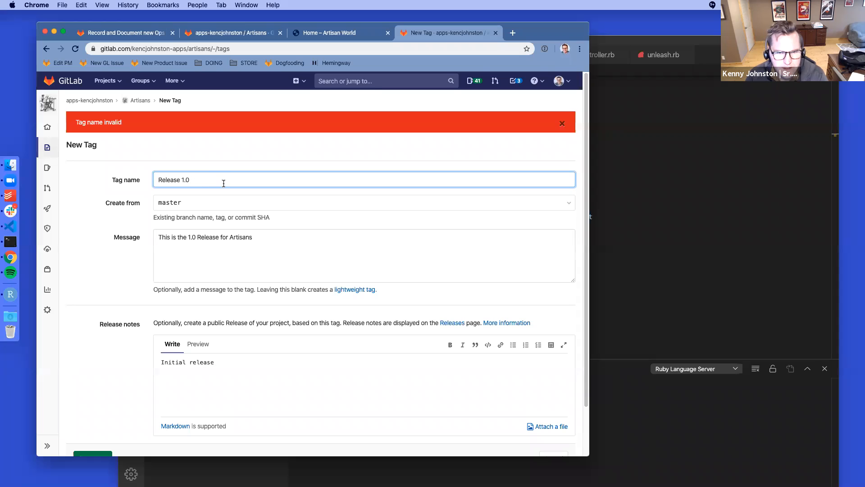
Step: Change the tag name to 1.0 and create the tag with its release notes
{"action": "key", "text": "BackSpace"}
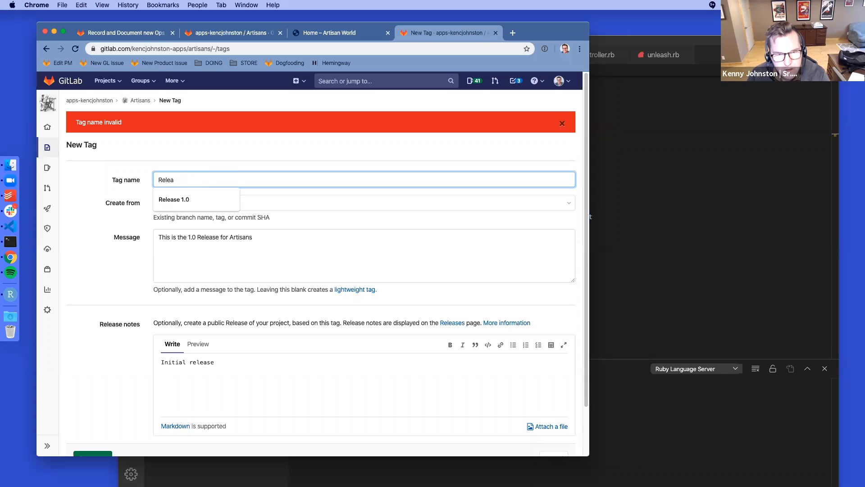
{"action": "key", "text": "BackSpace"}
{"action": "key", "text": "BackSpace"}
{"action": "type", "text": ".1"}
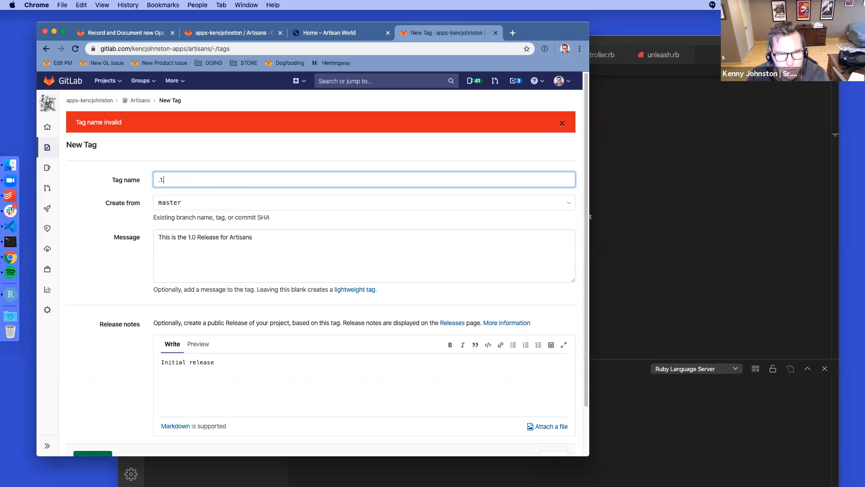
{"action": "key", "text": "BackSpace"}
{"action": "type", "text": "1.0"}
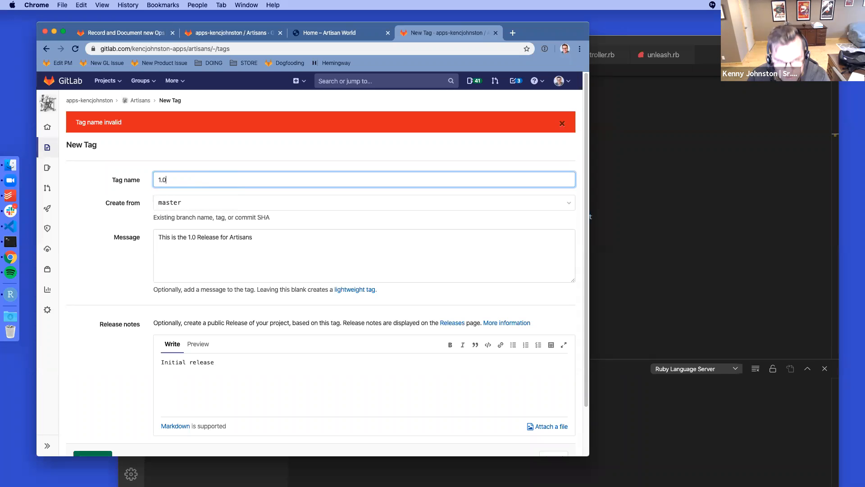
{"action": "scroll", "coordinate": [92, 358], "scroll_direction": "down", "scroll_amount": 2}
{"action": "left_click", "coordinate": [98, 407]}
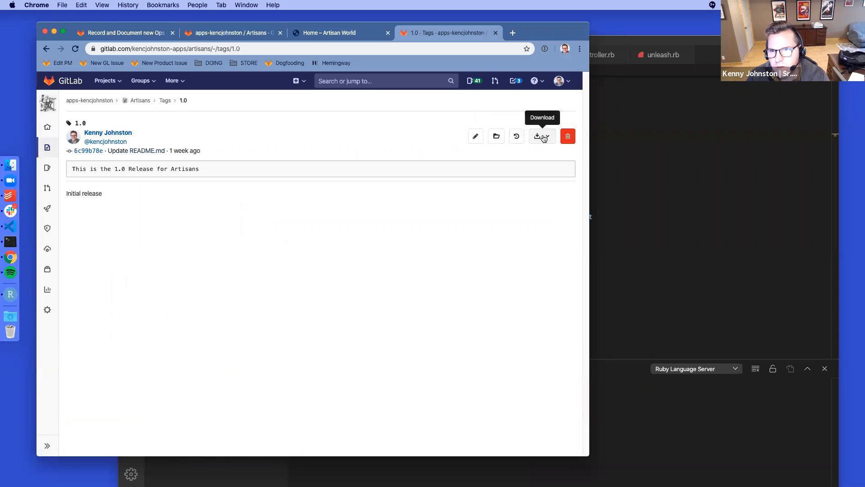
{"action": "left_click", "coordinate": [474, 139]}
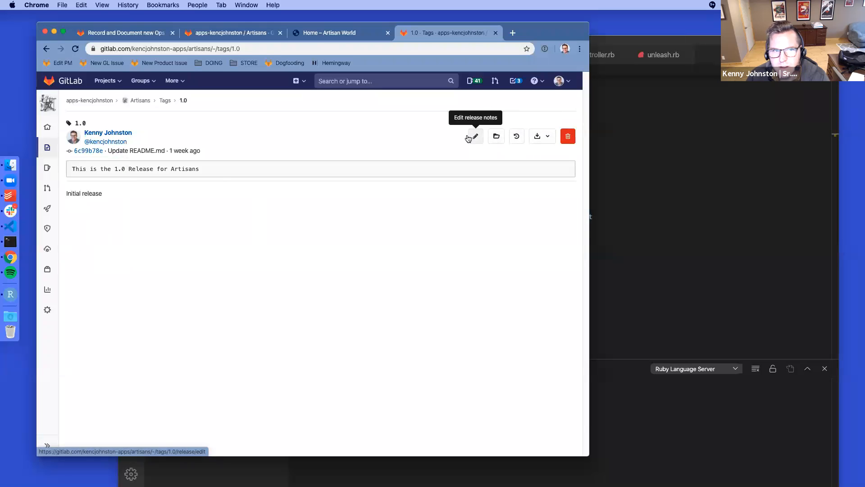
Step: Search GitLab Docs in a new tab for "associate milestone to release" and open the "Milestones as releases" section
{"action": "key", "text": "super+t"}
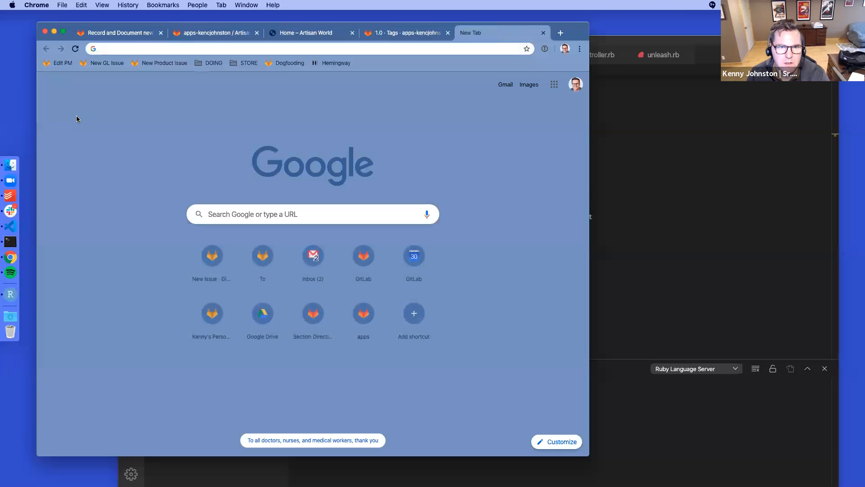
{"action": "type", "text": "gd"}
{"action": "key", "text": "Tab"}
{"action": "type", "text": "associa"}
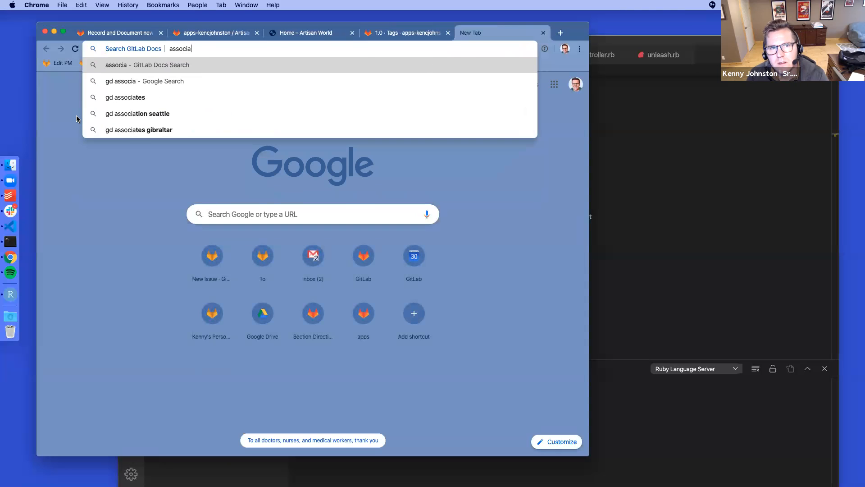
{"action": "type", "text": "te milestone to release"}
{"action": "key", "text": "Return"}
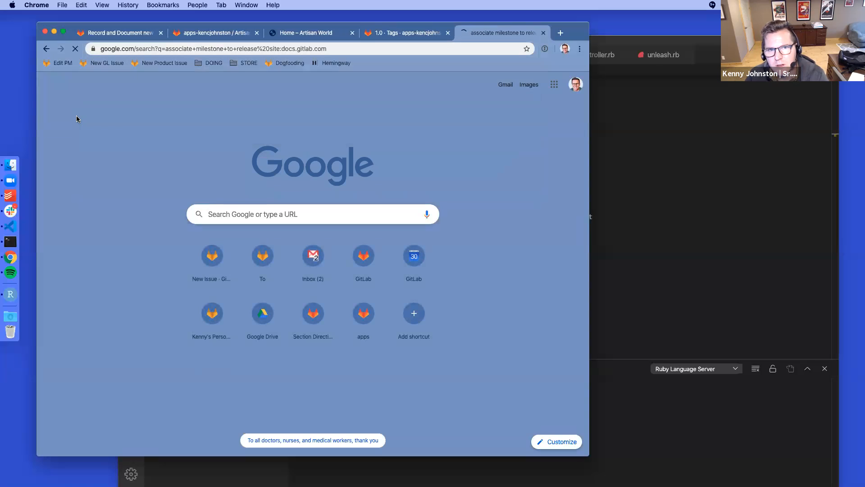
{"action": "left_click_drag", "start_coordinate": [342, 28], "coordinate": [422, 21]}
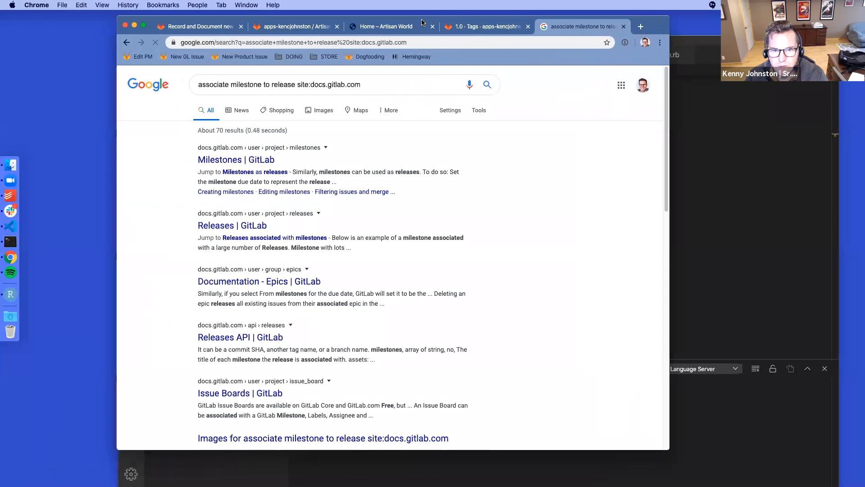
{"action": "left_click", "coordinate": [76, 23]}
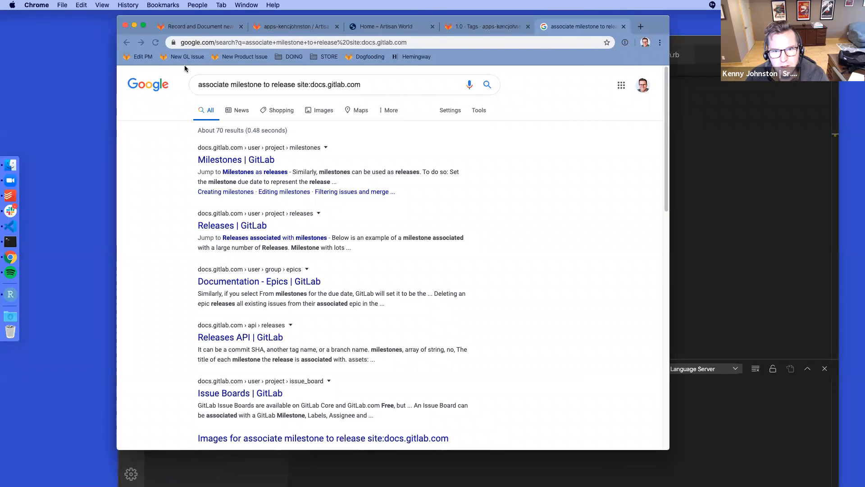
{"action": "left_click", "coordinate": [248, 174]}
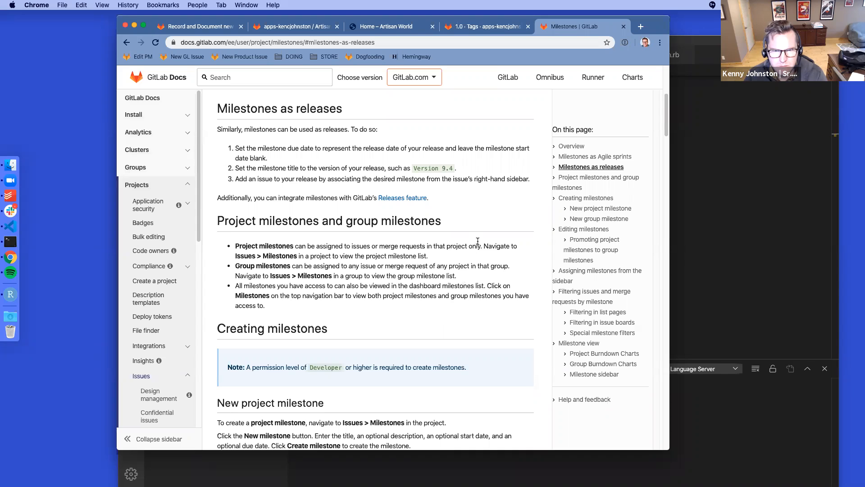
Step: Follow the docs to the Releases feature and read how releases are associated with milestones, listed, counted and scheduled
{"action": "scroll", "coordinate": [477, 241], "scroll_direction": "down", "scroll_amount": 1}
{"action": "left_click", "coordinate": [391, 196]}
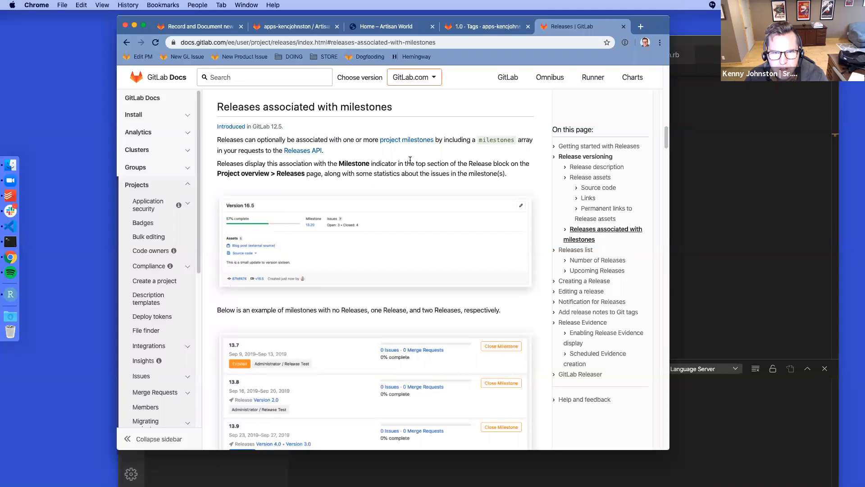
{"action": "left_click_drag", "start_coordinate": [283, 127], "coordinate": [266, 126]}
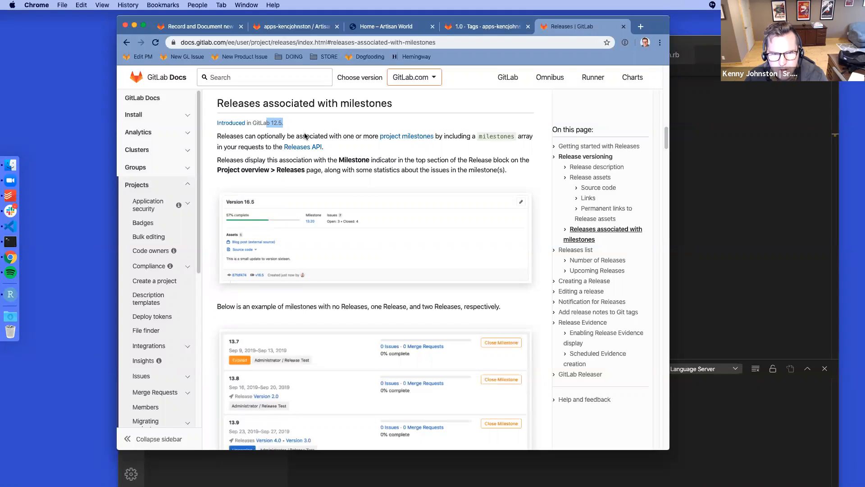
{"action": "scroll", "coordinate": [305, 136], "scroll_direction": "down", "scroll_amount": 3}
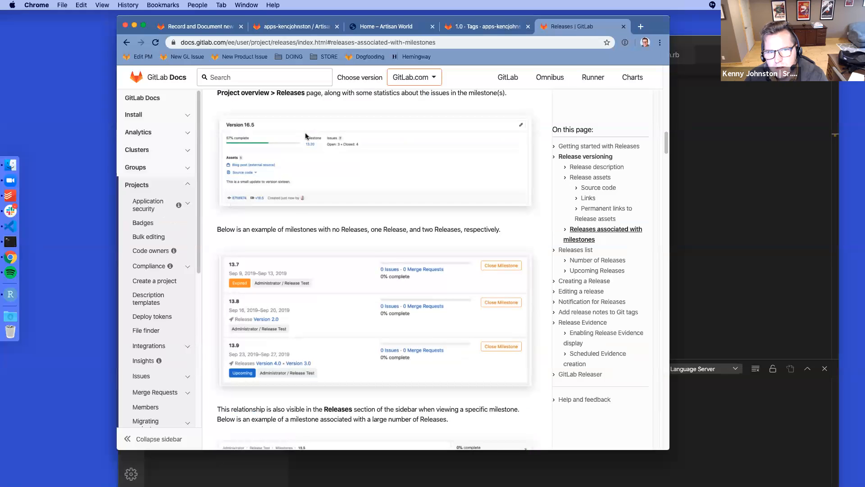
{"action": "scroll", "coordinate": [306, 136], "scroll_direction": "down", "scroll_amount": 8}
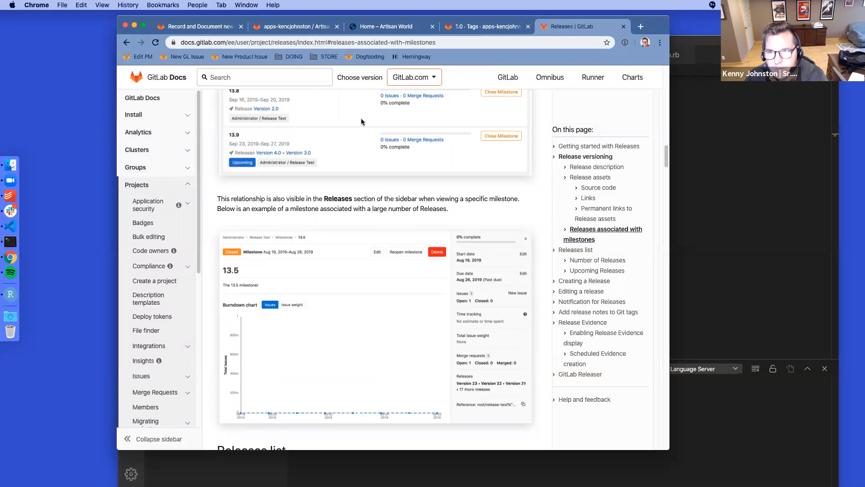
{"action": "scroll", "coordinate": [392, 236], "scroll_direction": "down", "scroll_amount": 8}
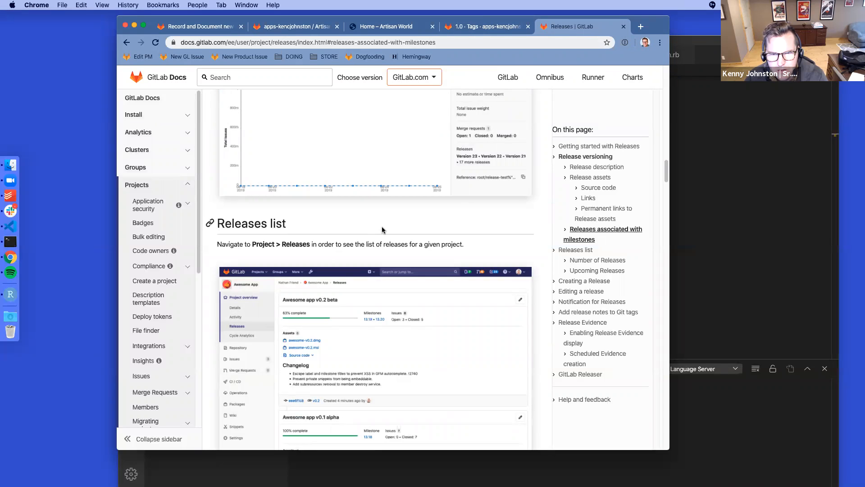
{"action": "scroll", "coordinate": [382, 230], "scroll_direction": "down", "scroll_amount": 7}
{"action": "scroll", "coordinate": [383, 230], "scroll_direction": "down", "scroll_amount": 6}
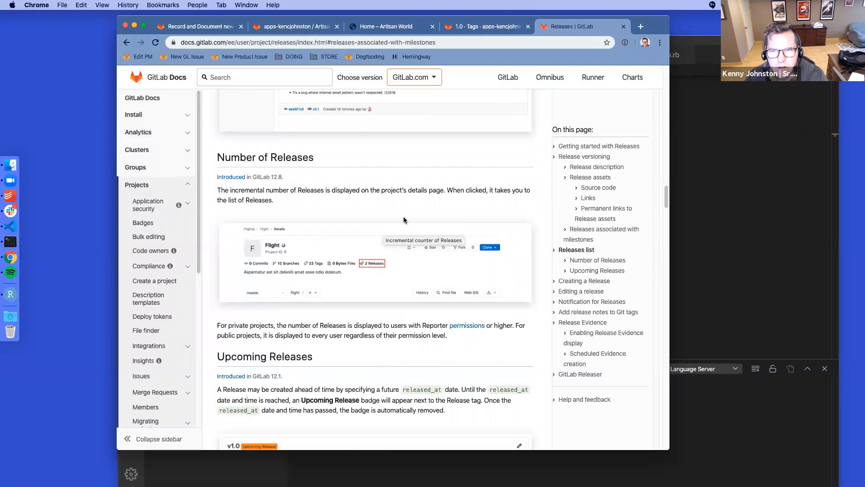
Step: Return to the Artisans project's 1.0 tag page and open the project's Releases list
{"action": "left_click", "coordinate": [476, 28]}
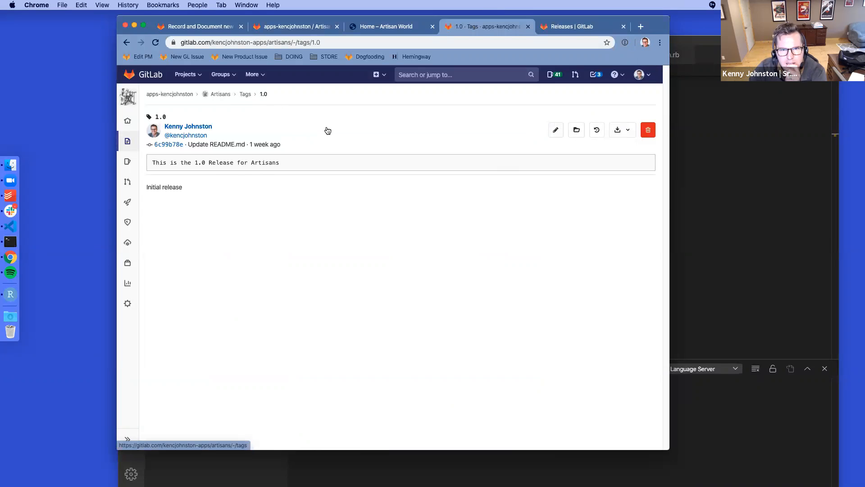
{"action": "mouse_move", "coordinate": [122, 143]}
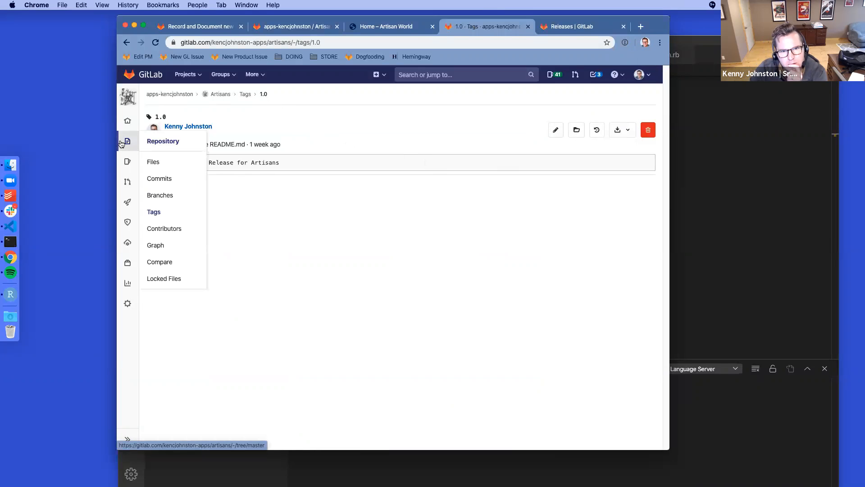
{"action": "mouse_move", "coordinate": [128, 123]}
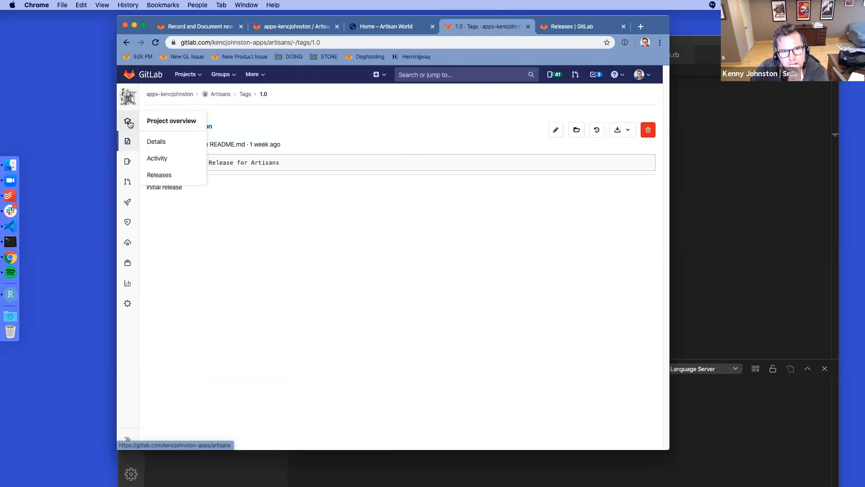
{"action": "left_click", "coordinate": [181, 178]}
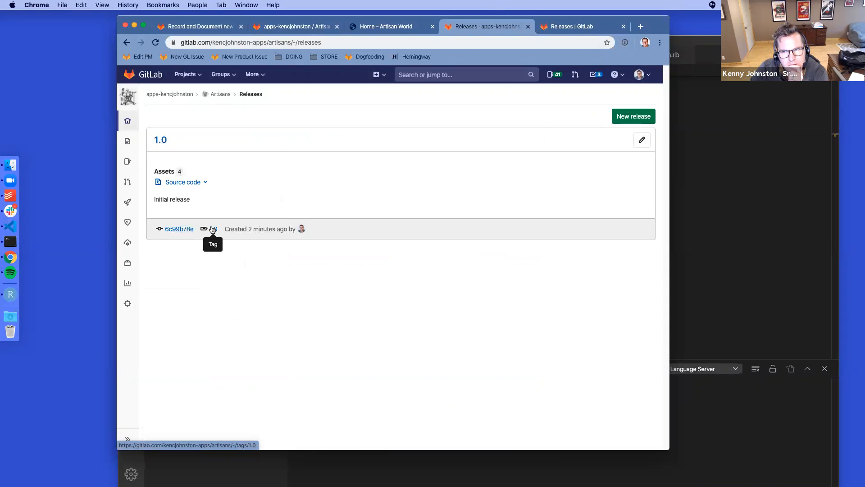
Step: Open the tag linked to the 1.0 release and go to the repository's Tags list
{"action": "left_click", "coordinate": [212, 229]}
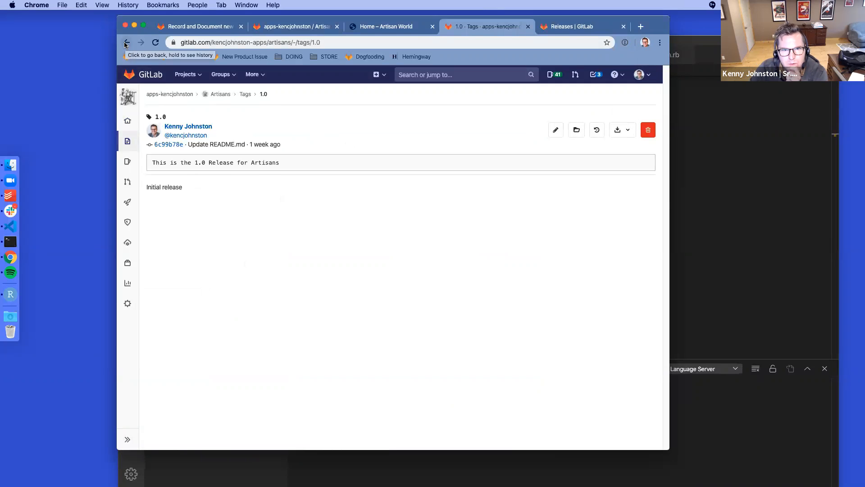
{"action": "mouse_move", "coordinate": [128, 143]}
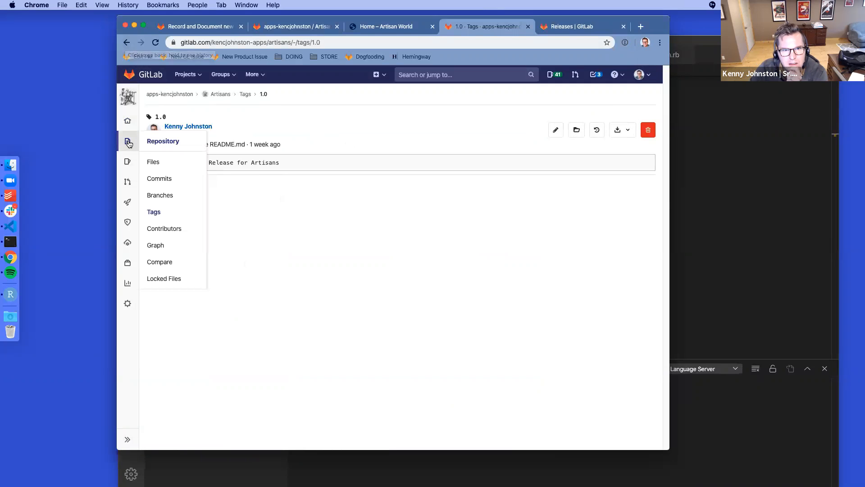
{"action": "left_click", "coordinate": [182, 218]}
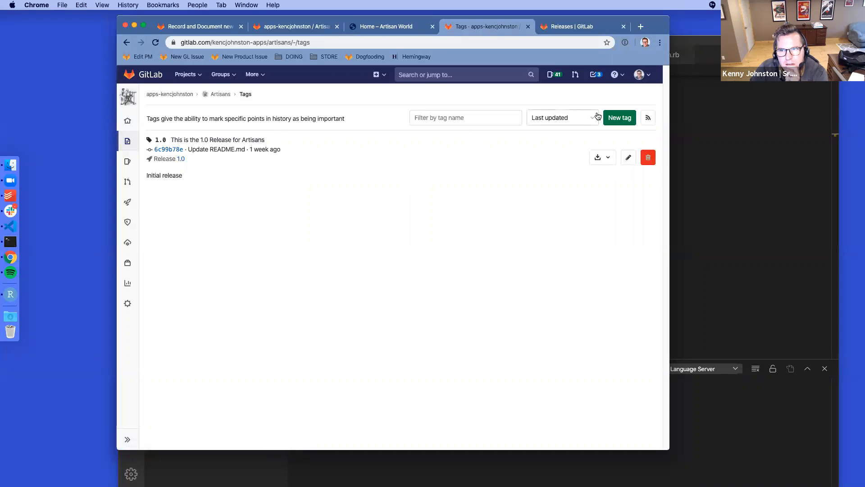
Step: Open the new tag form and check whether it offers a milestone field
{"action": "left_click", "coordinate": [633, 120]}
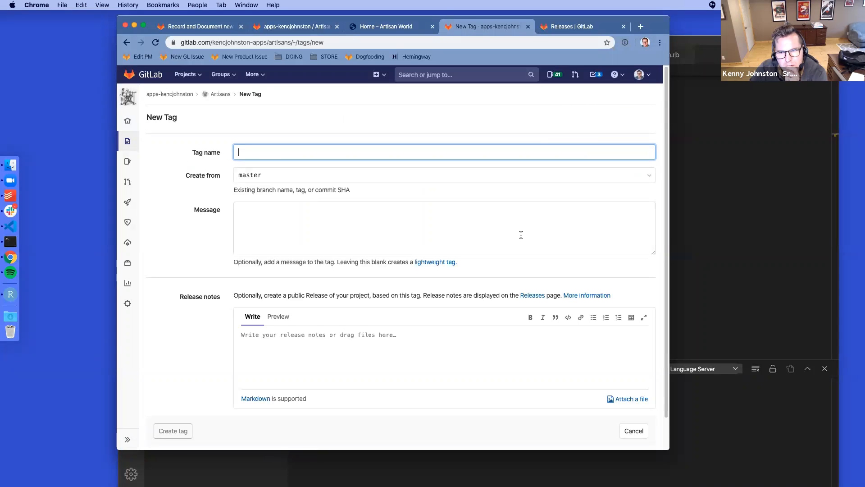
{"action": "scroll", "coordinate": [521, 235], "scroll_direction": "down", "scroll_amount": 2}
{"action": "scroll", "coordinate": [264, 147], "scroll_direction": "up", "scroll_amount": 2}
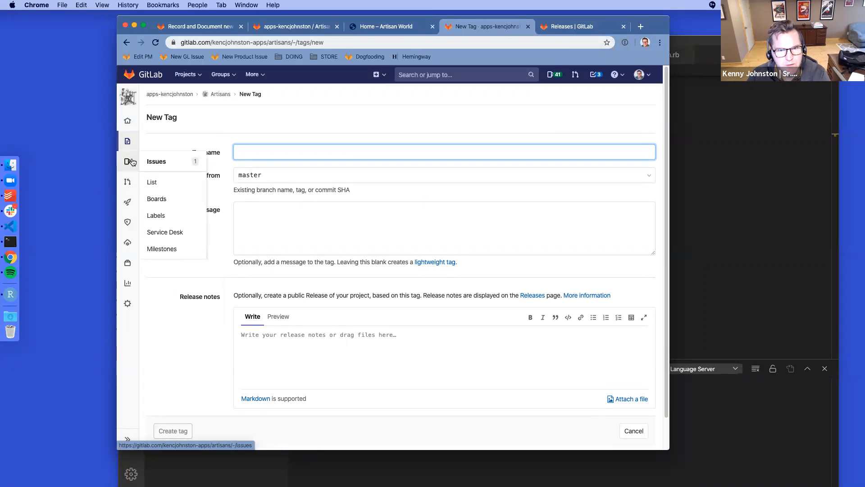
Step: Create a project milestone titled "1.0 Milestone" with the due date 2020-03-31
{"action": "left_click", "coordinate": [168, 249]}
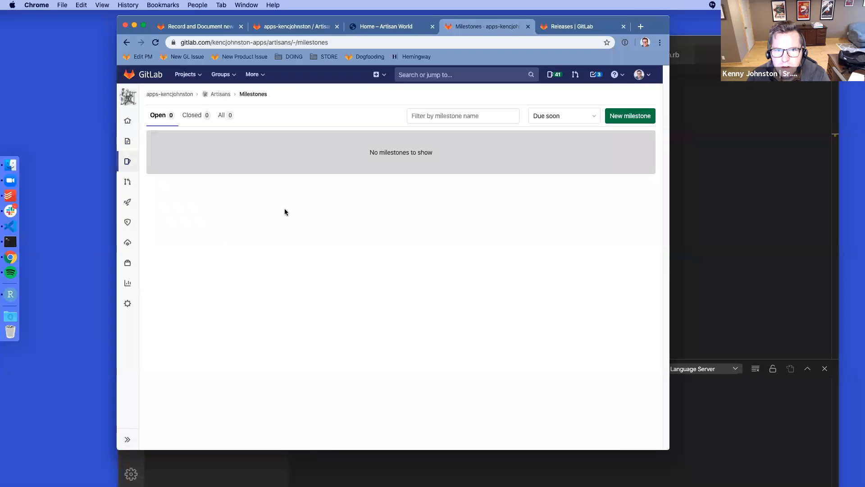
{"action": "left_click", "coordinate": [624, 118]}
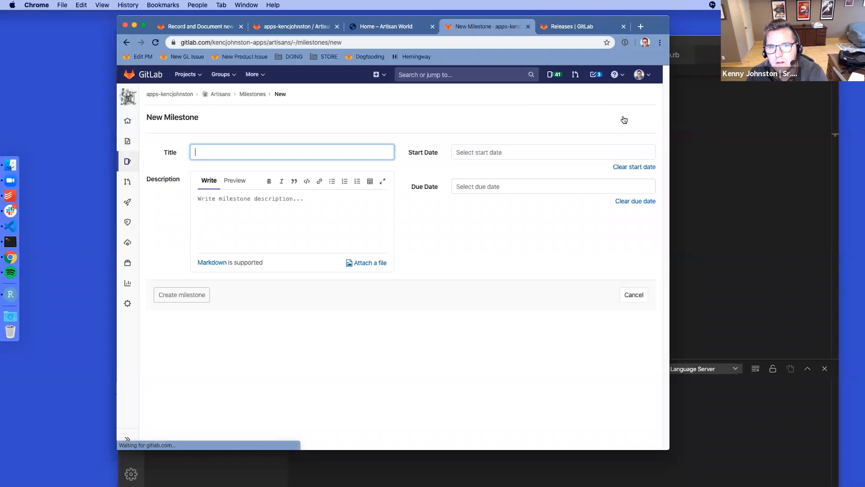
{"action": "type", "text": "1.0 Milestone"}
{"action": "key", "text": "Tab"}
{"action": "key", "text": "Tab"}
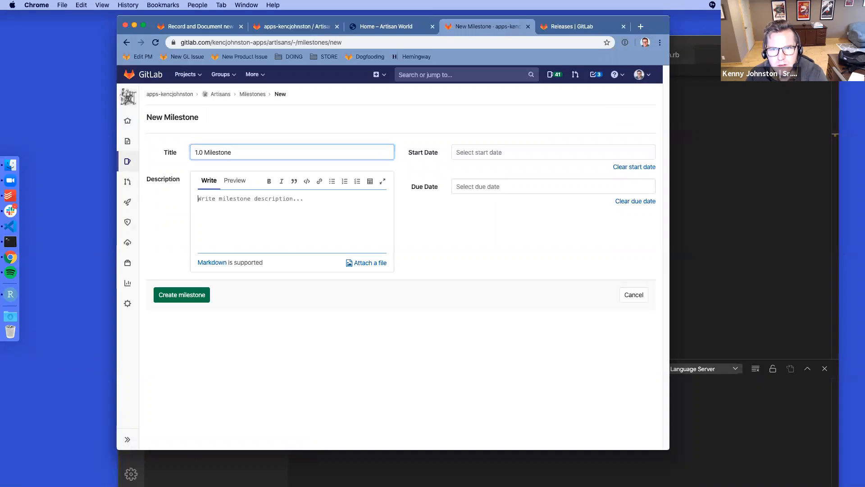
{"action": "left_click", "coordinate": [640, 186]}
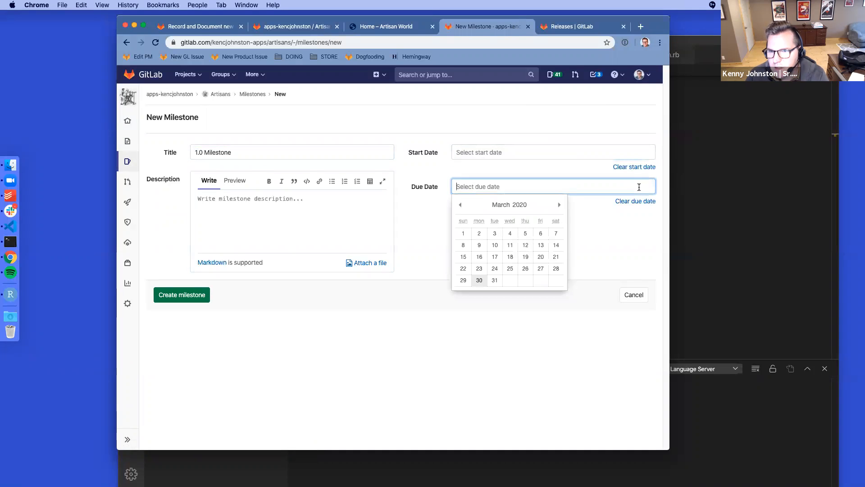
{"action": "left_click", "coordinate": [494, 280]}
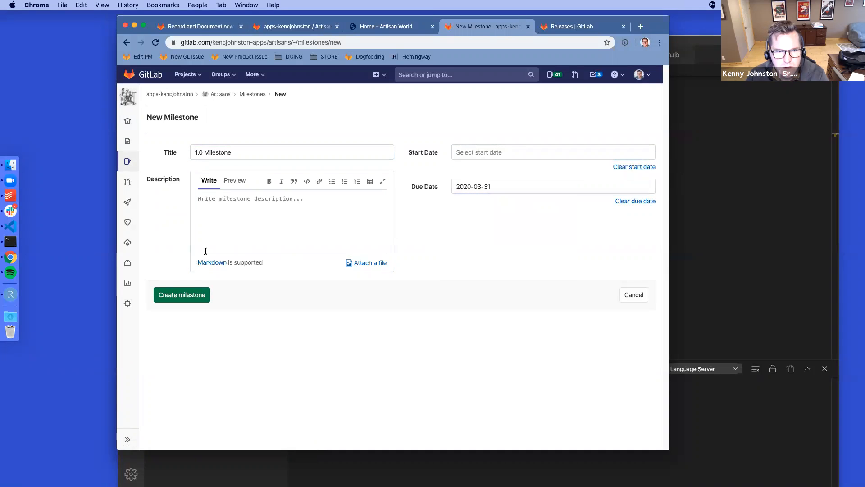
{"action": "left_click", "coordinate": [170, 301]}
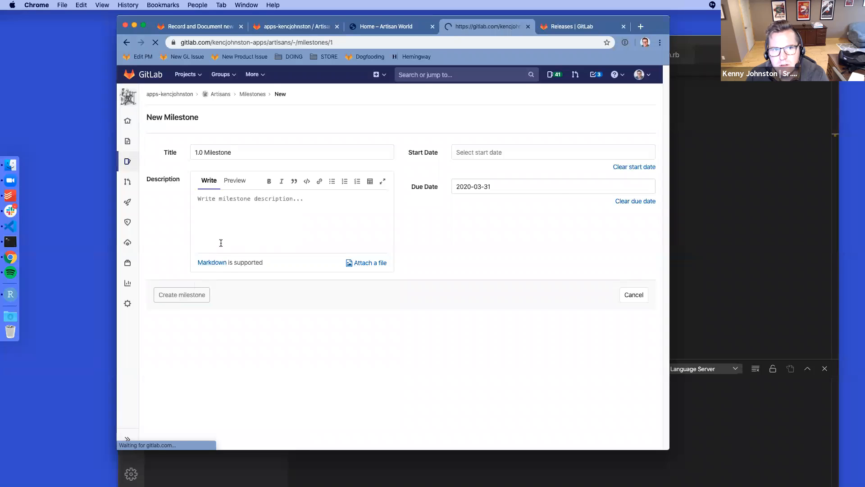
Step: Open the project's issue list in a separate tab and create an issue titled "Adjust front-page language", assigned to yourself
{"action": "mouse_move", "coordinate": [127, 161]}
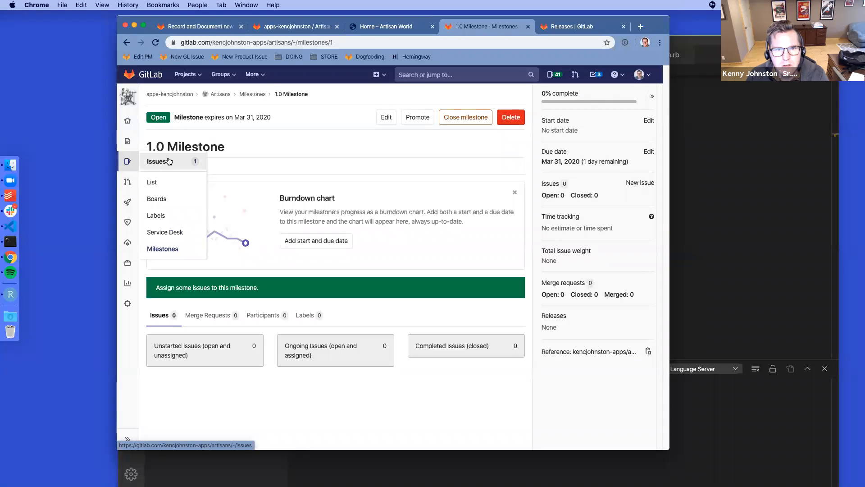
{"action": "left_click", "coordinate": [174, 190], "text": "super"}
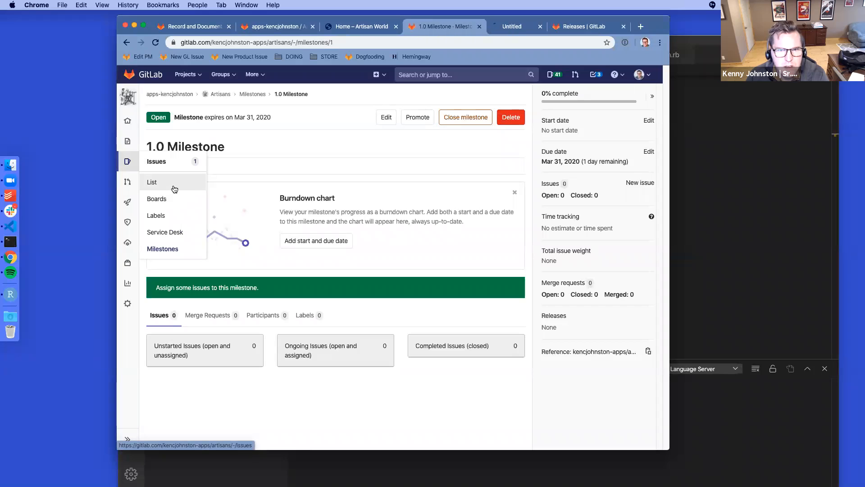
{"action": "left_click", "coordinate": [507, 27]}
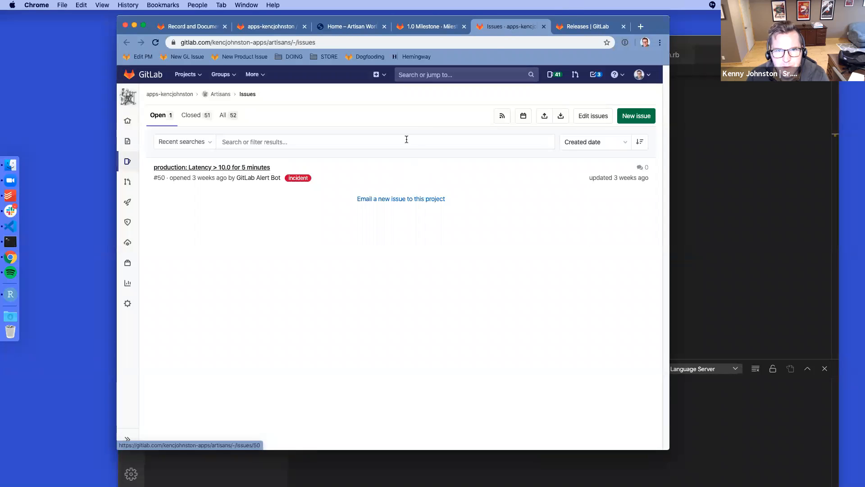
{"action": "left_click", "coordinate": [638, 118]}
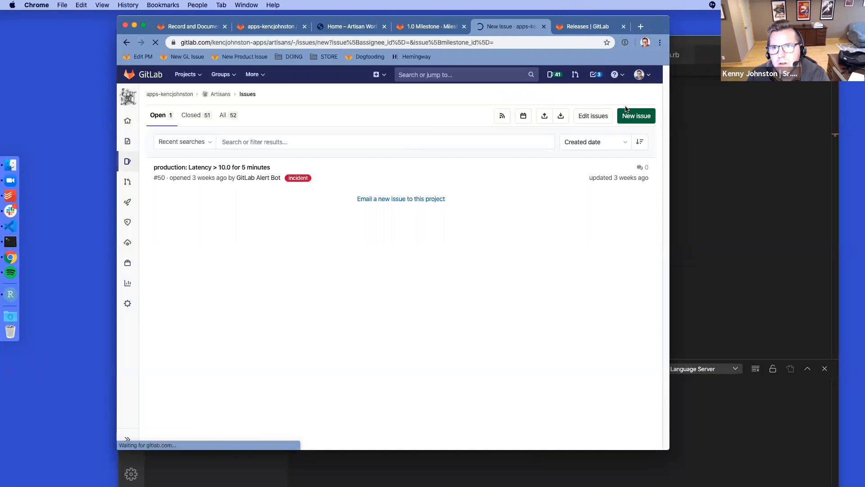
{"action": "type", "text": "Adjust front-page language"}
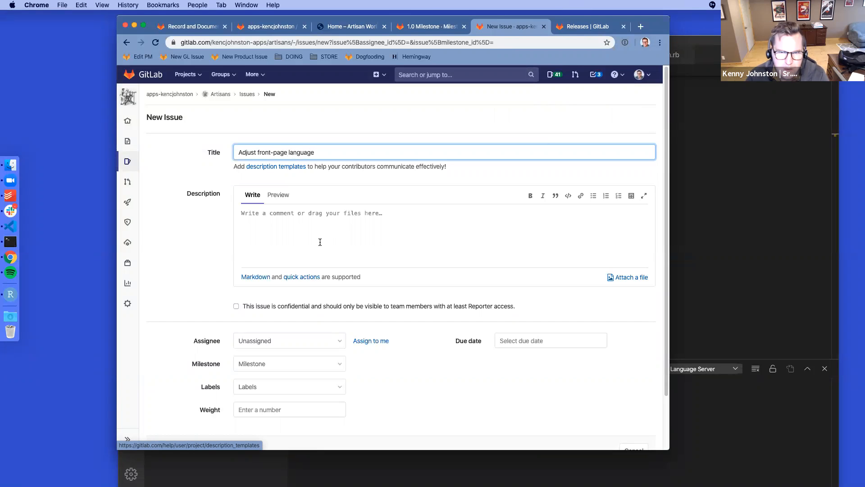
{"action": "left_click", "coordinate": [319, 241]}
{"action": "scroll", "coordinate": [404, 353], "scroll_direction": "down", "scroll_amount": 3}
{"action": "left_click", "coordinate": [189, 391]}
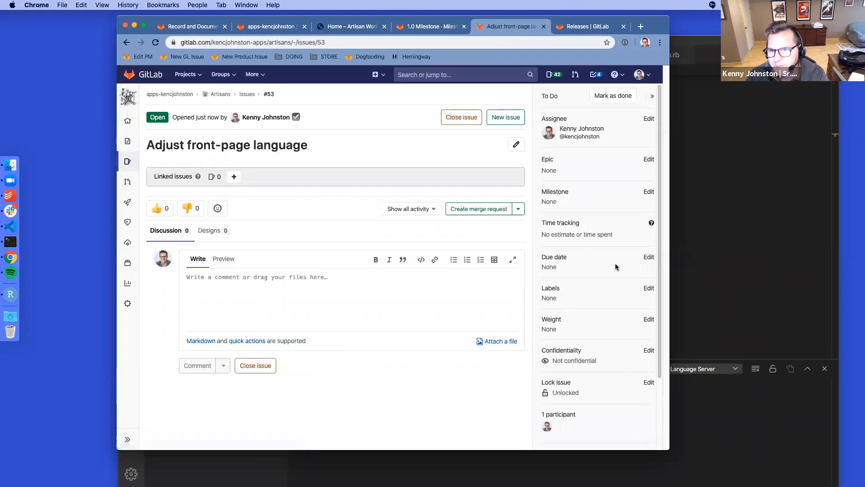
Step: Assign the "Adjust front-page language" issue to 1.0 Milestone and reload the issue page
{"action": "left_click", "coordinate": [649, 192]}
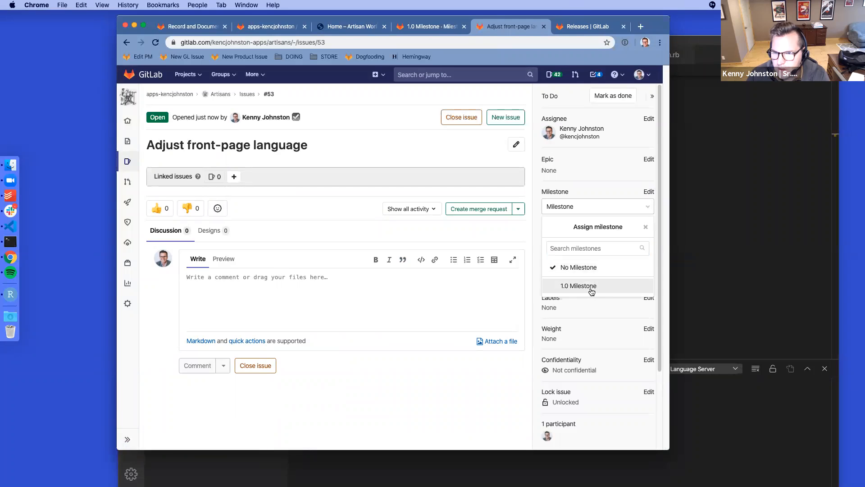
{"action": "left_click", "coordinate": [589, 287]}
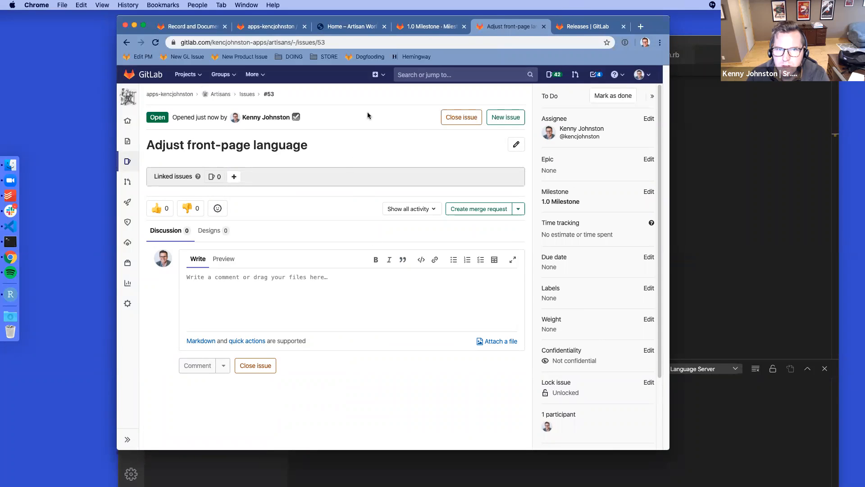
{"action": "left_click", "coordinate": [155, 44]}
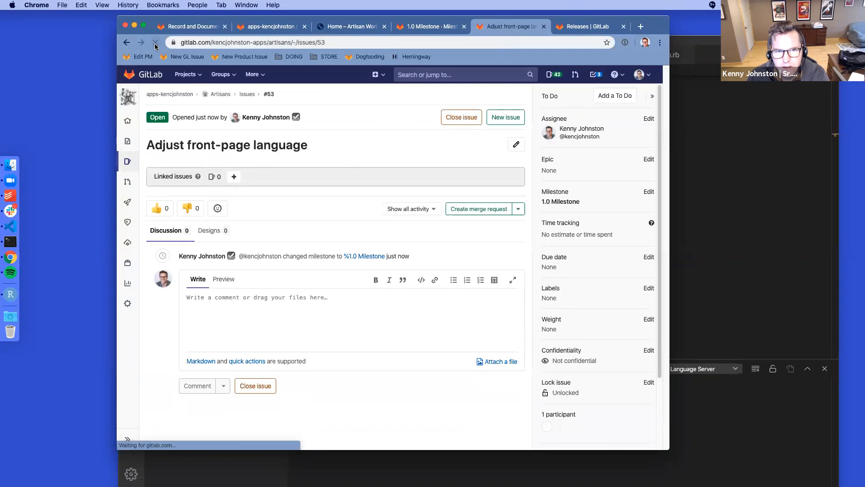
Step: Open 1.0 Milestone from the issue's activity and set its start date to March 30, 2020
{"action": "left_click", "coordinate": [363, 257]}
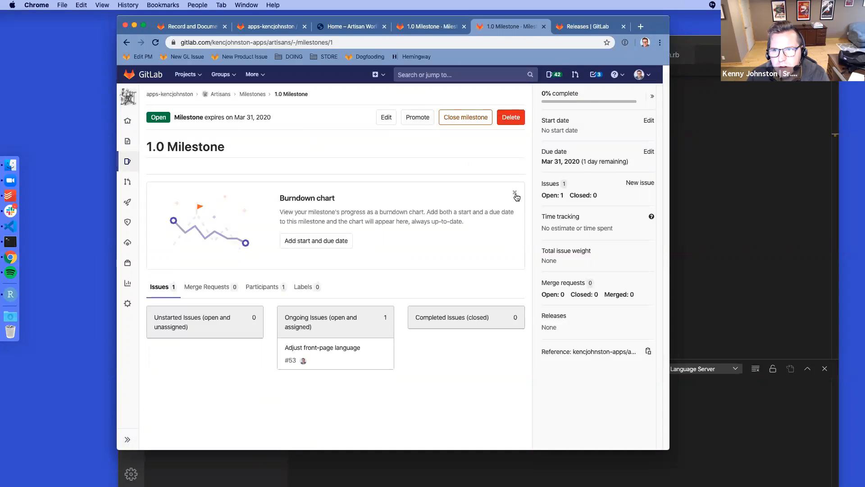
{"action": "left_click", "coordinate": [303, 241]}
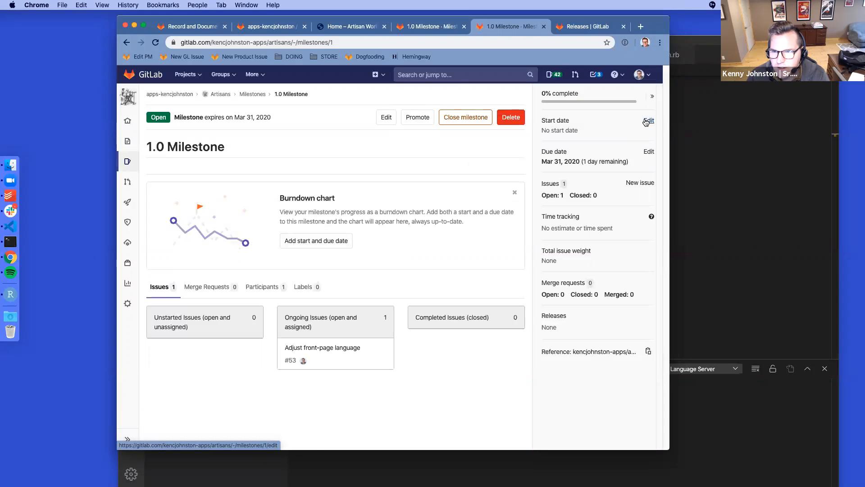
{"action": "left_click", "coordinate": [508, 150]}
{"action": "left_click", "coordinate": [479, 246]}
{"action": "left_click", "coordinate": [170, 295]}
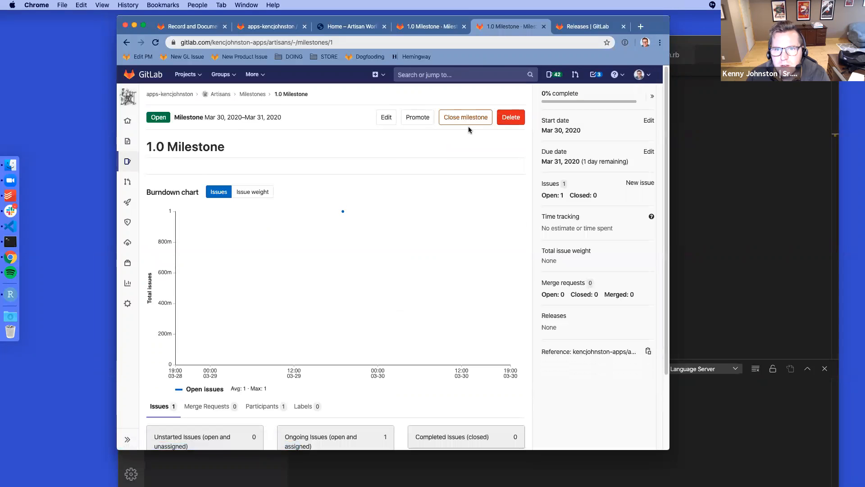
Step: Check the milestone's Promote option without applying it, and examine the burndown chart and the issues below it
{"action": "mouse_move", "coordinate": [128, 161]}
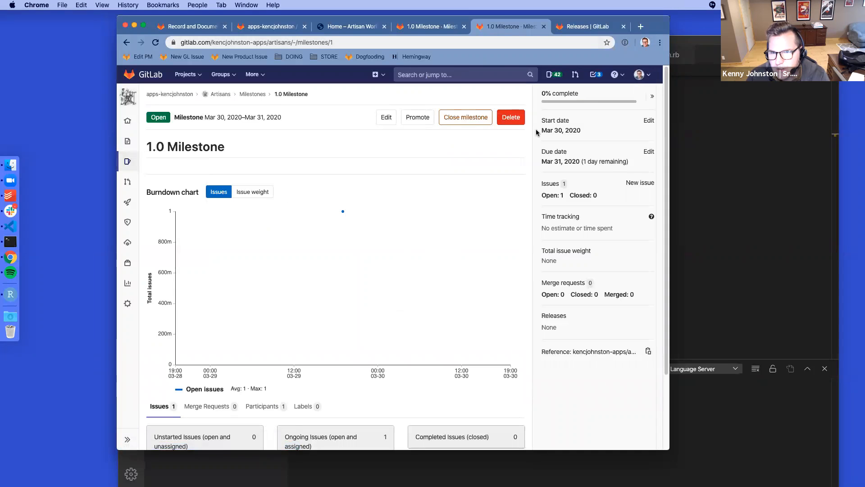
{"action": "left_click", "coordinate": [418, 119]}
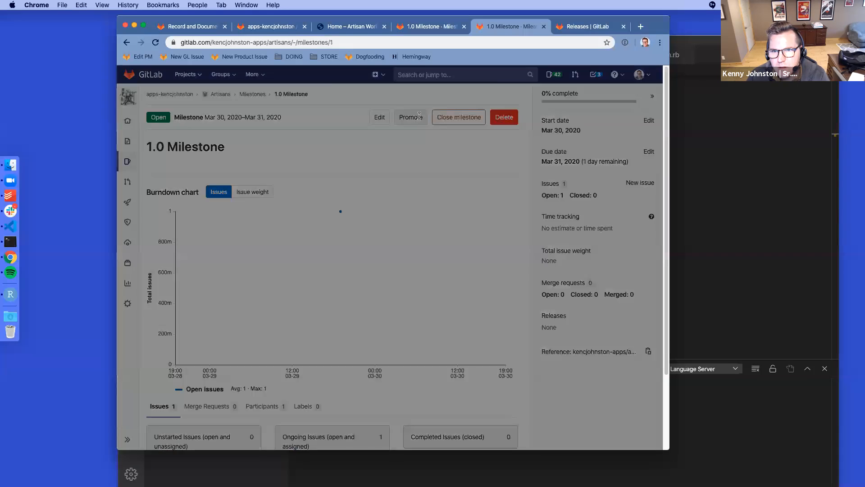
{"action": "left_click", "coordinate": [488, 107]}
{"action": "scroll", "coordinate": [358, 243], "scroll_direction": "down", "scroll_amount": 2}
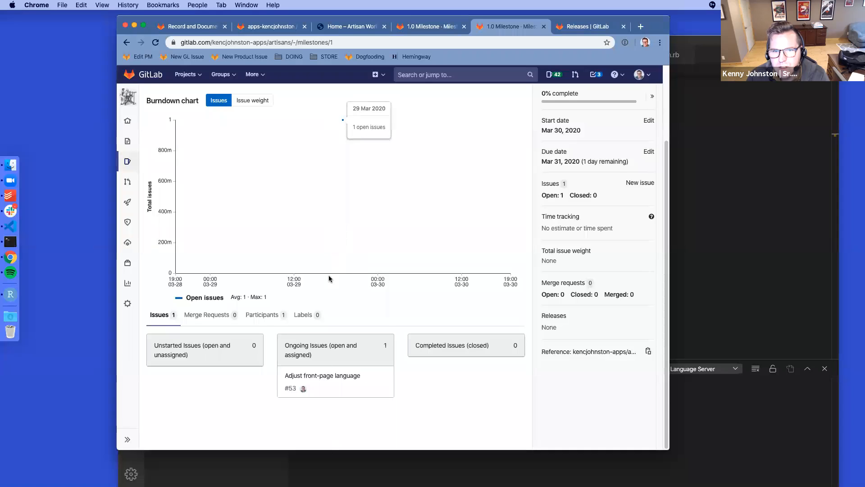
{"action": "scroll", "coordinate": [328, 277], "scroll_direction": "up", "scroll_amount": 2}
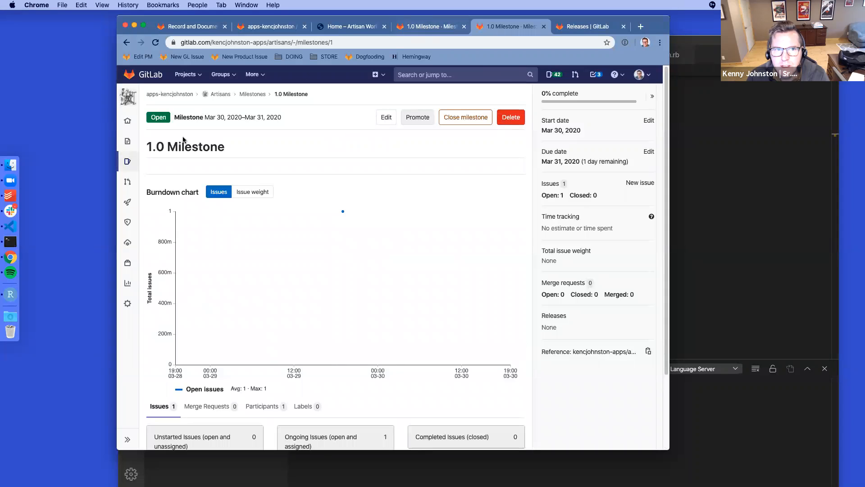
Step: Open the 1.0 release for editing from the project's Releases, check its fields for a milestone option, and cancel
{"action": "mouse_move", "coordinate": [127, 121]}
{"action": "left_click", "coordinate": [182, 179]}
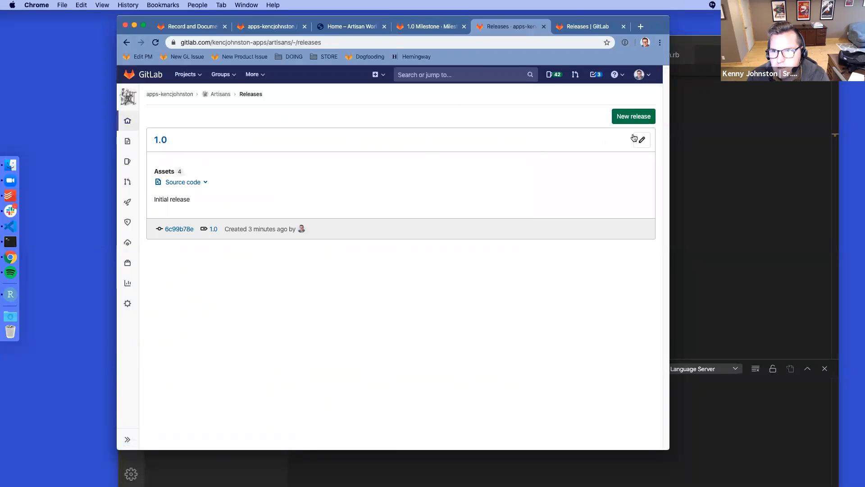
{"action": "left_click", "coordinate": [641, 142]}
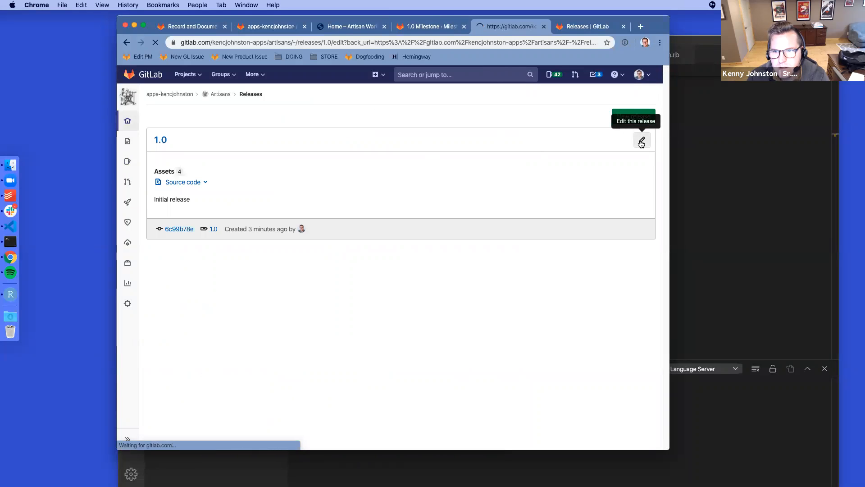
{"action": "left_click", "coordinate": [647, 347]}
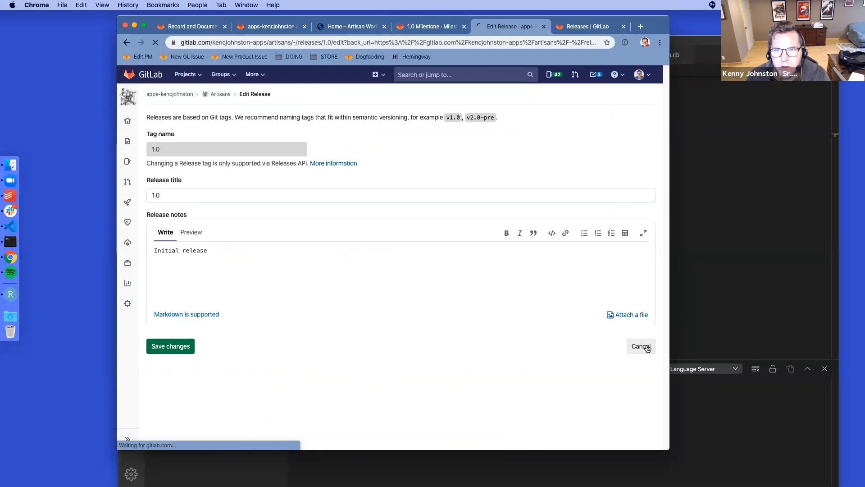
Step: Start a new release, look through its form for a milestone setting, and cancel it
{"action": "left_click", "coordinate": [626, 117]}
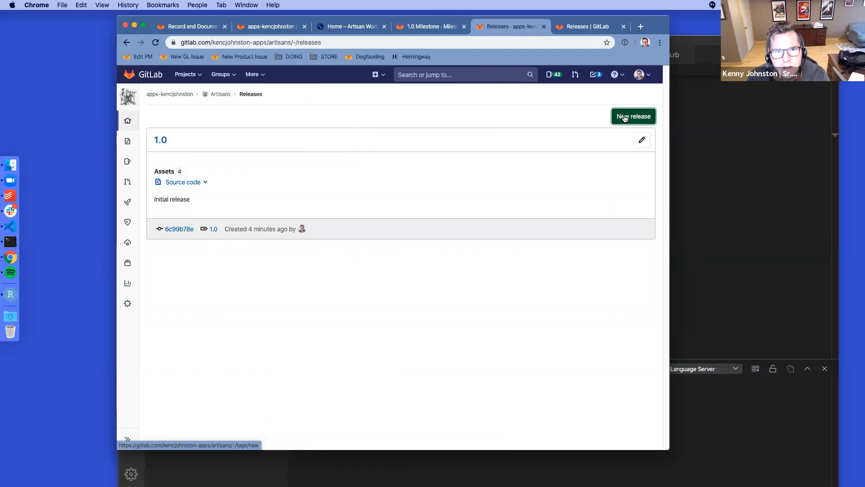
{"action": "scroll", "coordinate": [465, 216], "scroll_direction": "down", "scroll_amount": 2}
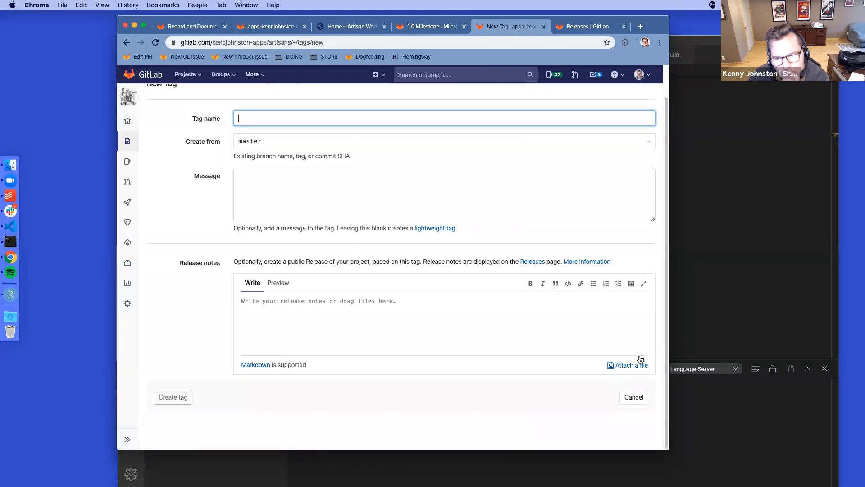
{"action": "left_click", "coordinate": [634, 399]}
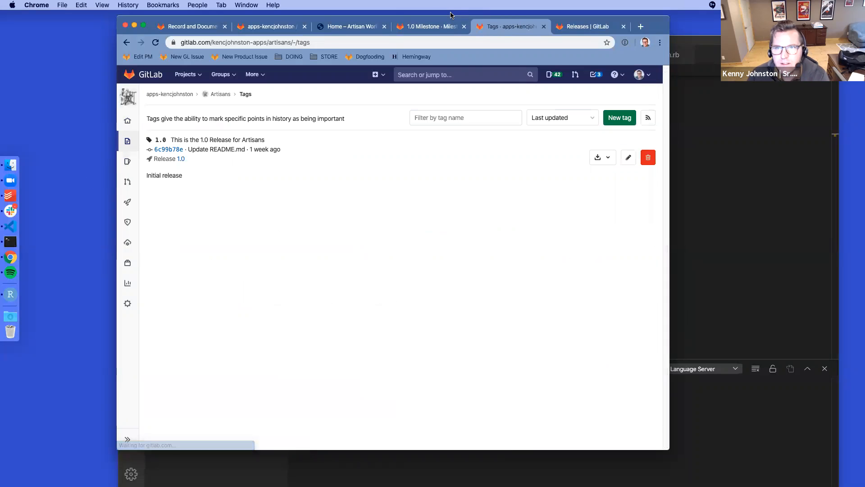
Step: Return to the GitLab Docs Releases page and read the "Creating a Release" and "Editing a release" sections about associating milestones
{"action": "left_click", "coordinate": [586, 27]}
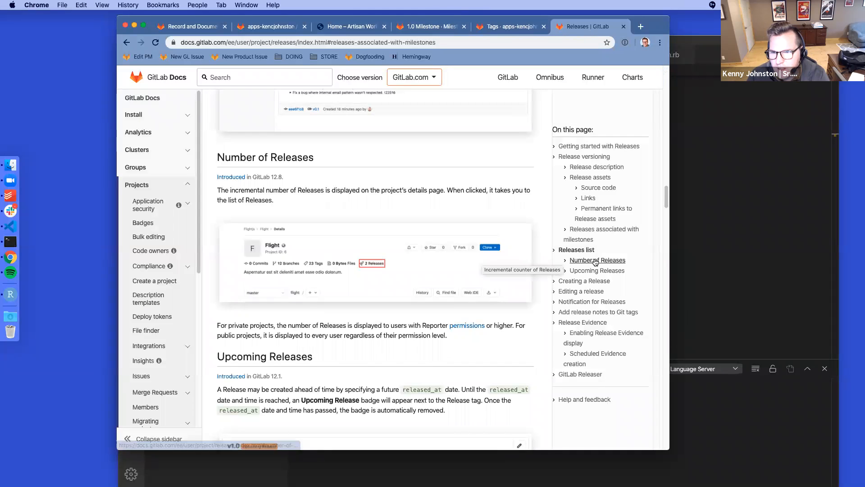
{"action": "left_click", "coordinate": [591, 282]}
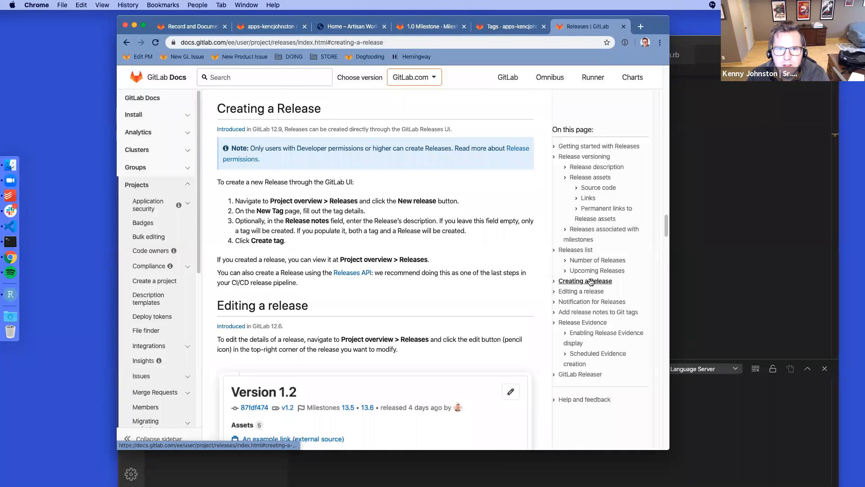
{"action": "scroll", "coordinate": [467, 228], "scroll_direction": "down", "scroll_amount": 3}
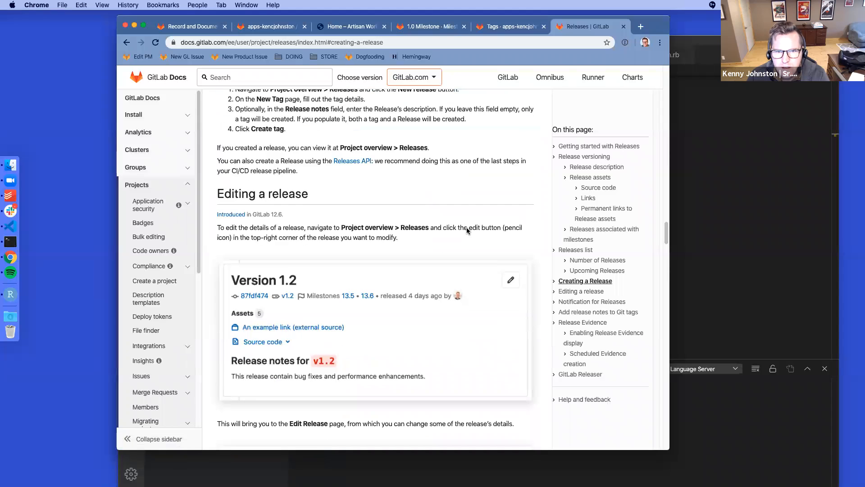
{"action": "scroll", "coordinate": [467, 227], "scroll_direction": "down", "scroll_amount": 2}
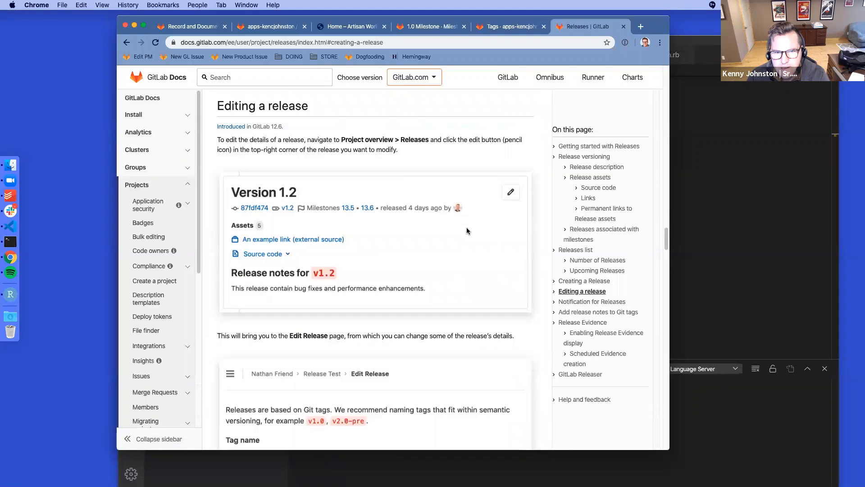
{"action": "scroll", "coordinate": [467, 230], "scroll_direction": "down", "scroll_amount": 4}
{"action": "scroll", "coordinate": [467, 230], "scroll_direction": "down", "scroll_amount": 8}
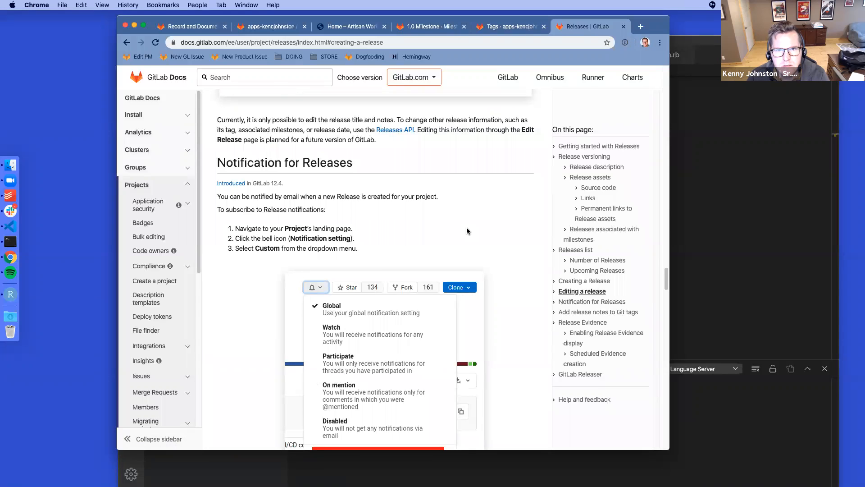
Step: Read the docs sections "Notification for Releases" and "Add release notes to Git tags"
{"action": "scroll", "coordinate": [467, 231], "scroll_direction": "down", "scroll_amount": 1}
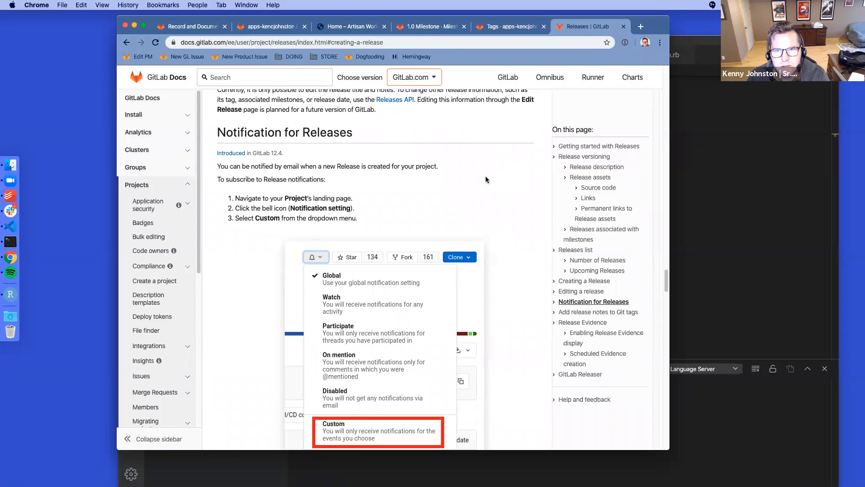
{"action": "scroll", "coordinate": [485, 180], "scroll_direction": "down", "scroll_amount": 3}
{"action": "scroll", "coordinate": [486, 180], "scroll_direction": "down", "scroll_amount": 7}
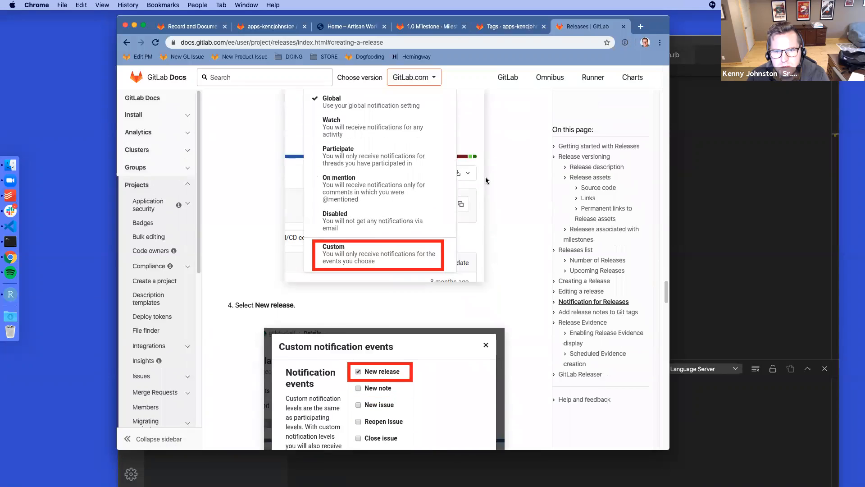
{"action": "scroll", "coordinate": [485, 181], "scroll_direction": "down", "scroll_amount": 4}
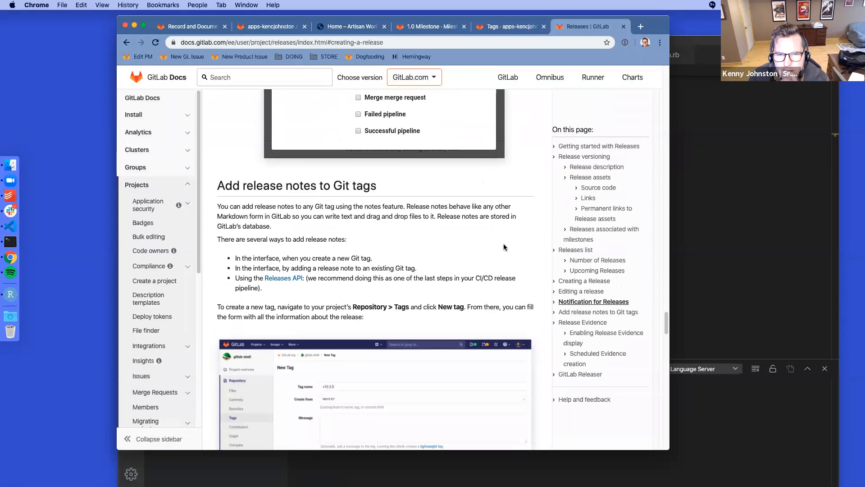
{"action": "scroll", "coordinate": [504, 247], "scroll_direction": "down", "scroll_amount": 8}
{"action": "scroll", "coordinate": [504, 247], "scroll_direction": "down", "scroll_amount": 2}
{"action": "scroll", "coordinate": [504, 247], "scroll_direction": "down", "scroll_amount": 2}
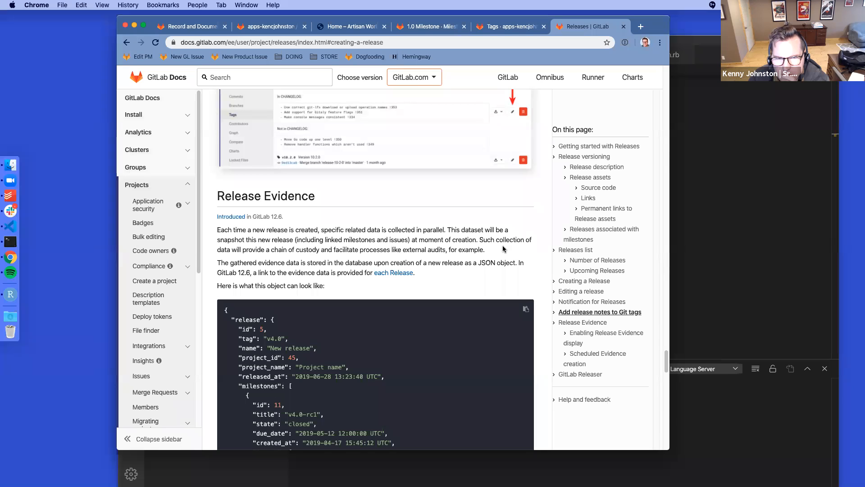
Step: Read the "Release Evidence" section, its display-enabling and scheduled creation parts, and the "GitLab Releaser" section
{"action": "scroll", "coordinate": [504, 250], "scroll_direction": "down", "scroll_amount": 13}
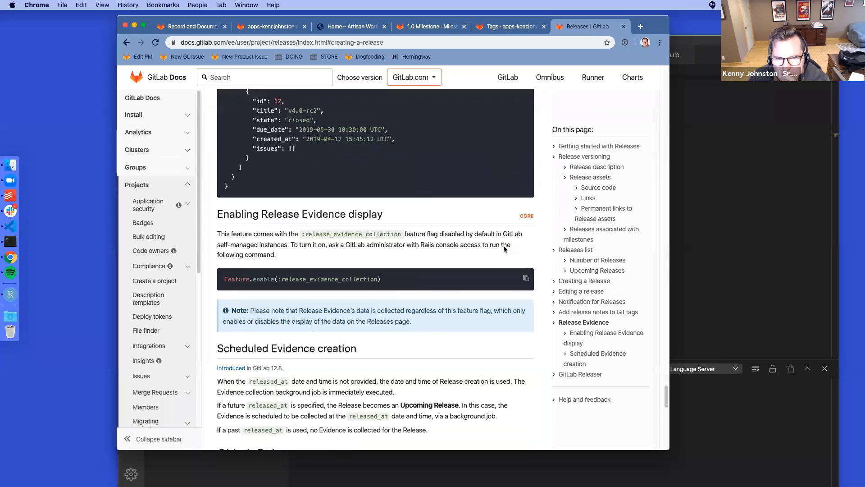
{"action": "scroll", "coordinate": [504, 249], "scroll_direction": "up", "scroll_amount": 2}
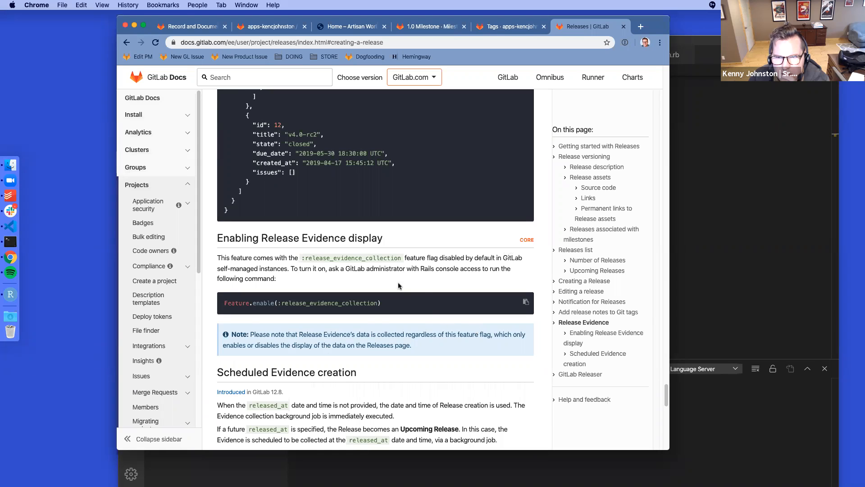
{"action": "left_click_drag", "start_coordinate": [439, 258], "coordinate": [432, 264]}
{"action": "left_click", "coordinate": [432, 264]}
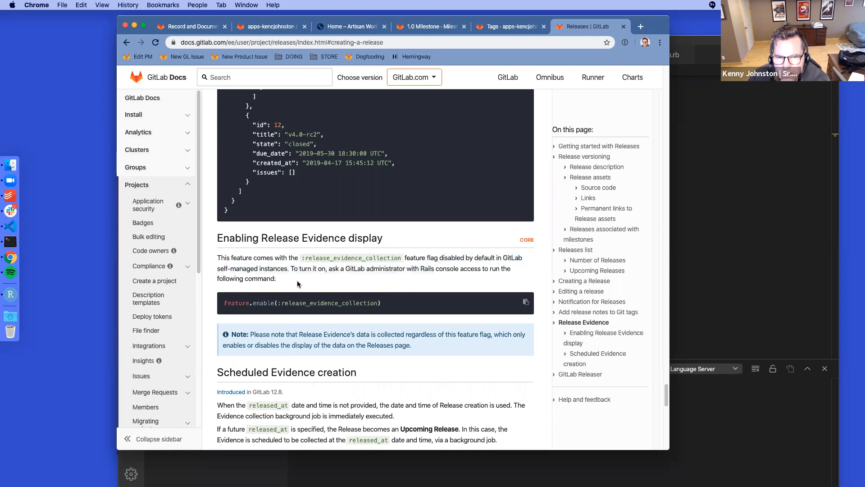
{"action": "scroll", "coordinate": [321, 289], "scroll_direction": "down", "scroll_amount": 2}
{"action": "scroll", "coordinate": [321, 289], "scroll_direction": "down", "scroll_amount": 3}
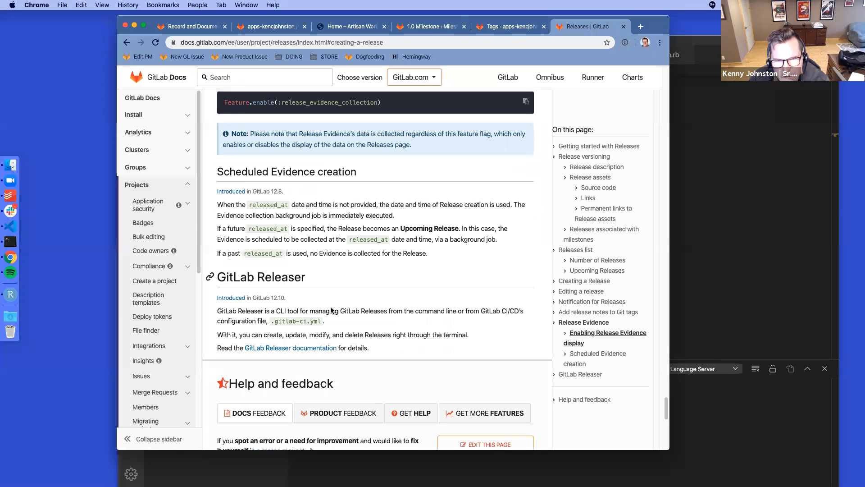
Step: Return to the start of the Releases page and read the introduction, "Release versioning" and "Release description"
{"action": "scroll", "coordinate": [330, 307], "scroll_direction": "up", "scroll_amount": 10}
{"action": "scroll", "coordinate": [331, 310], "scroll_direction": "up", "scroll_amount": 20}
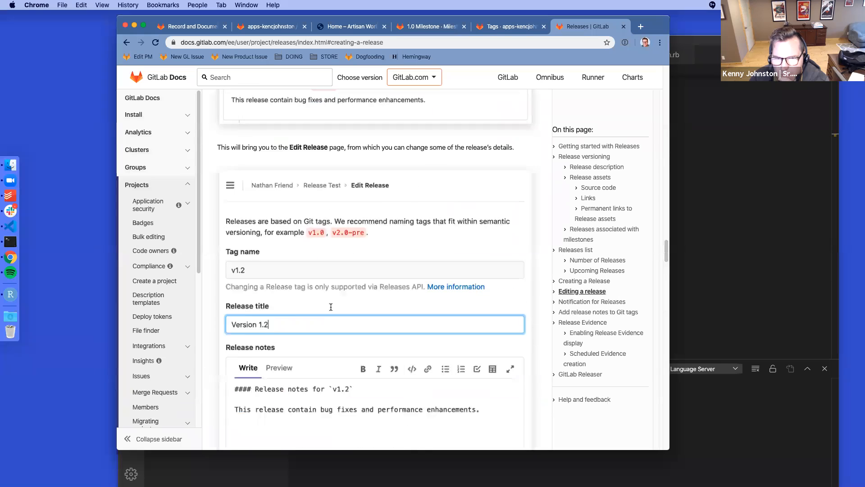
{"action": "scroll", "coordinate": [331, 307], "scroll_direction": "up", "scroll_amount": 15}
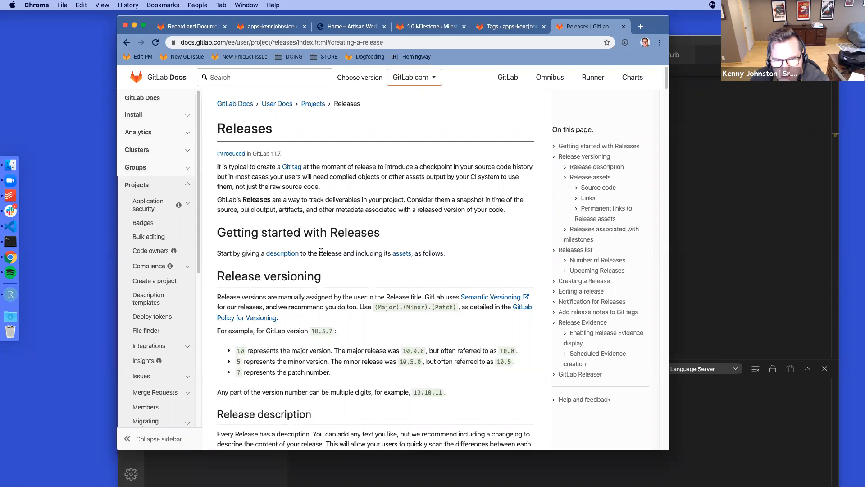
{"action": "scroll", "coordinate": [321, 252], "scroll_direction": "down", "scroll_amount": 3}
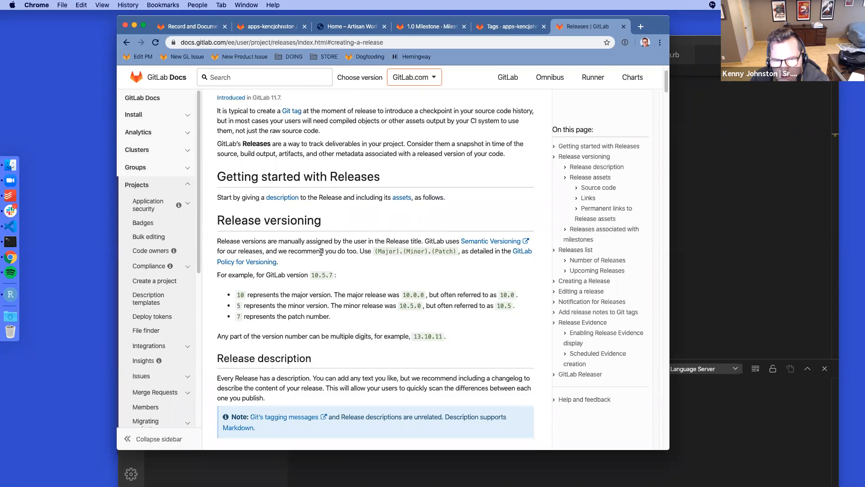
{"action": "scroll", "coordinate": [321, 252], "scroll_direction": "down", "scroll_amount": 5}
{"action": "scroll", "coordinate": [321, 255], "scroll_direction": "down", "scroll_amount": 7}
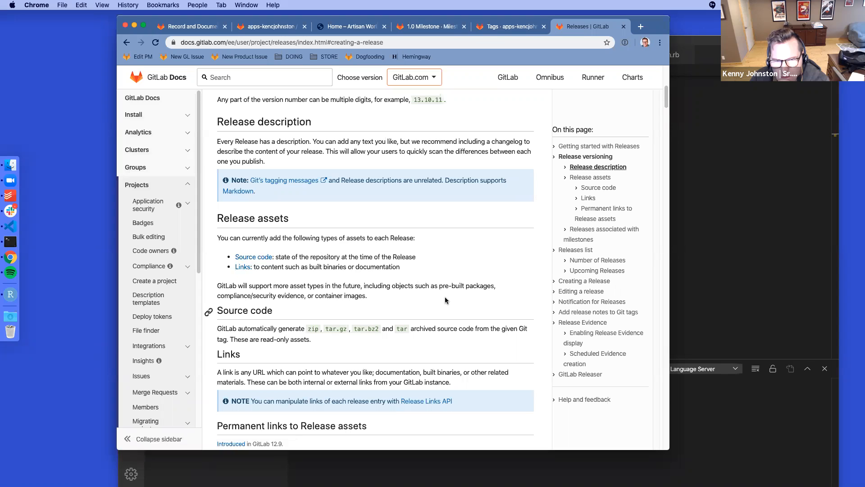
Step: Read the release assets documentation on source code, links and "Permanent links to Release assets"
{"action": "scroll", "coordinate": [442, 300], "scroll_direction": "down", "scroll_amount": 3}
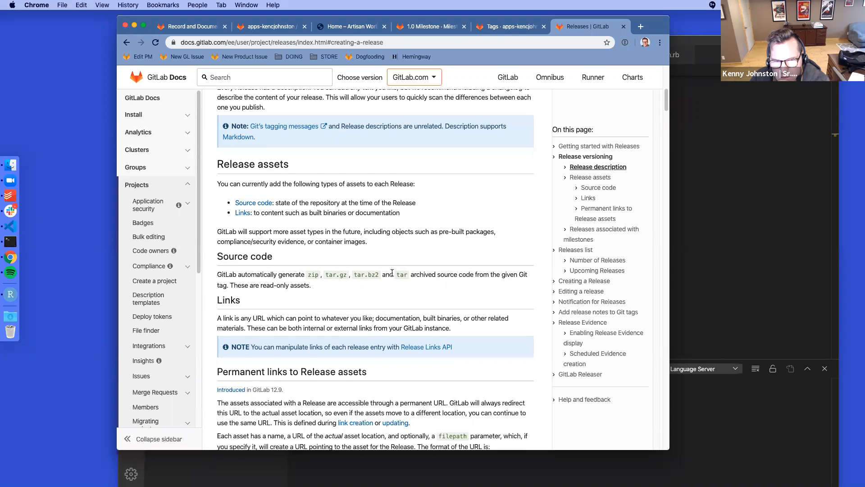
{"action": "left_click_drag", "start_coordinate": [281, 275], "coordinate": [335, 301]}
{"action": "left_click", "coordinate": [320, 293]}
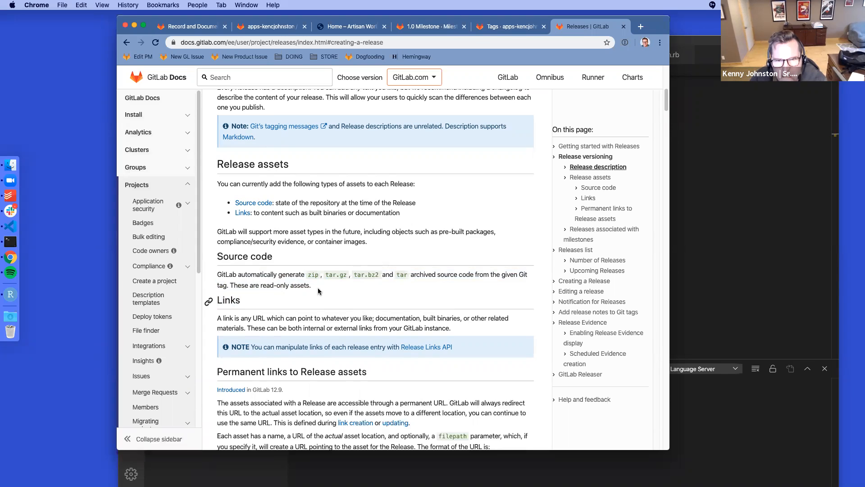
{"action": "scroll", "coordinate": [318, 292], "scroll_direction": "down", "scroll_amount": 3}
{"action": "scroll", "coordinate": [318, 292], "scroll_direction": "down", "scroll_amount": 4}
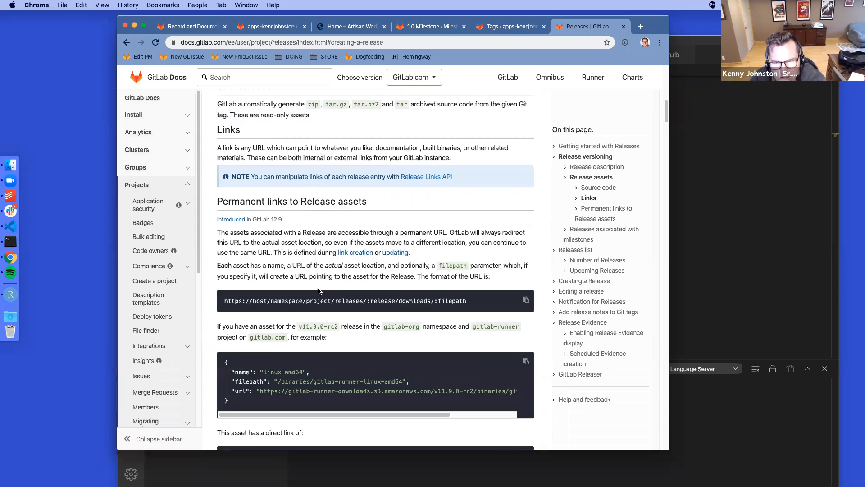
{"action": "scroll", "coordinate": [318, 291], "scroll_direction": "down", "scroll_amount": 4}
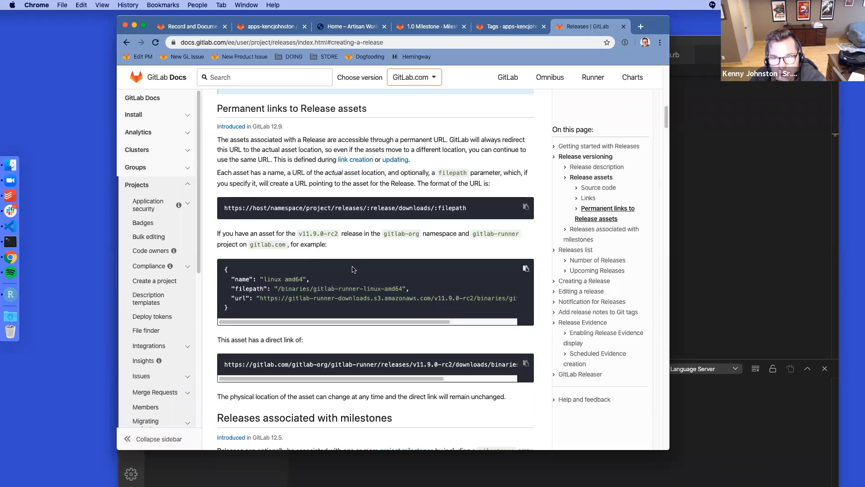
Step: Refresh the Artisans project page, open its releases, and check the 1.0 release's source code download formats and release notes
{"action": "left_click", "coordinate": [432, 28]}
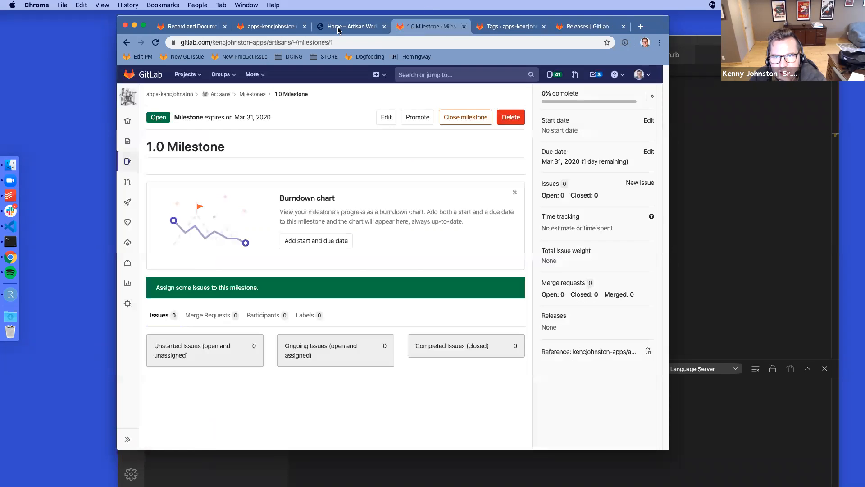
{"action": "left_click", "coordinate": [271, 30]}
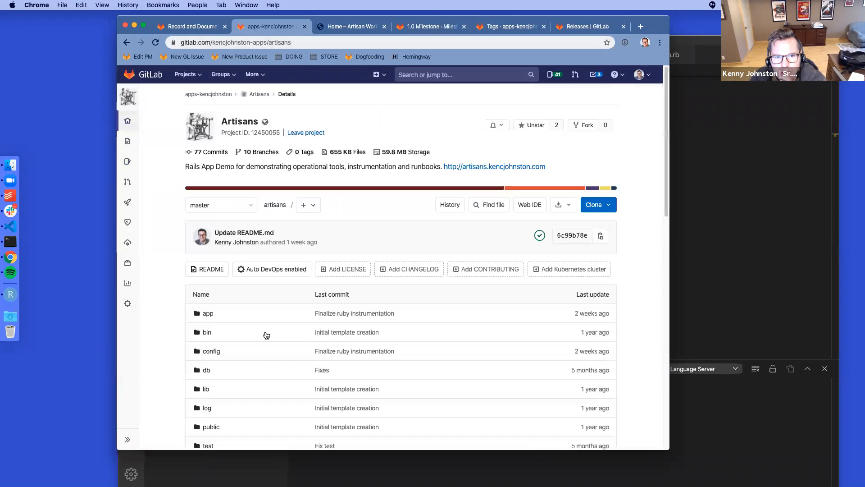
{"action": "left_click", "coordinate": [155, 42]}
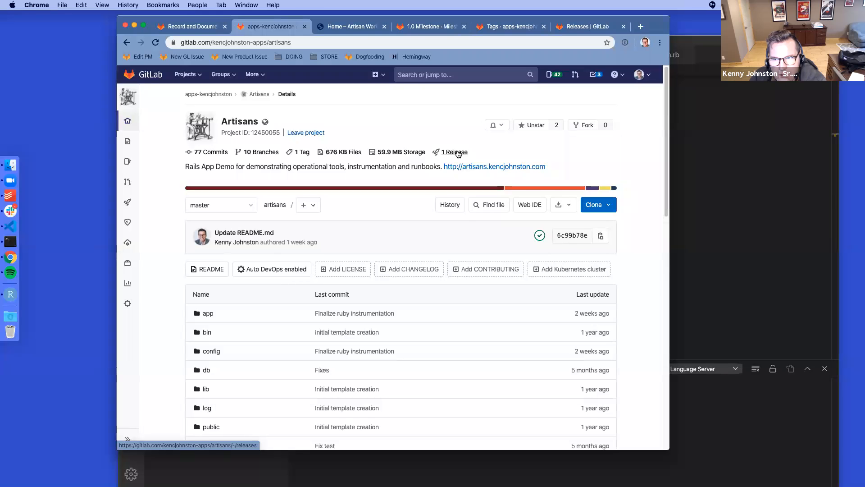
{"action": "left_click", "coordinate": [458, 152]}
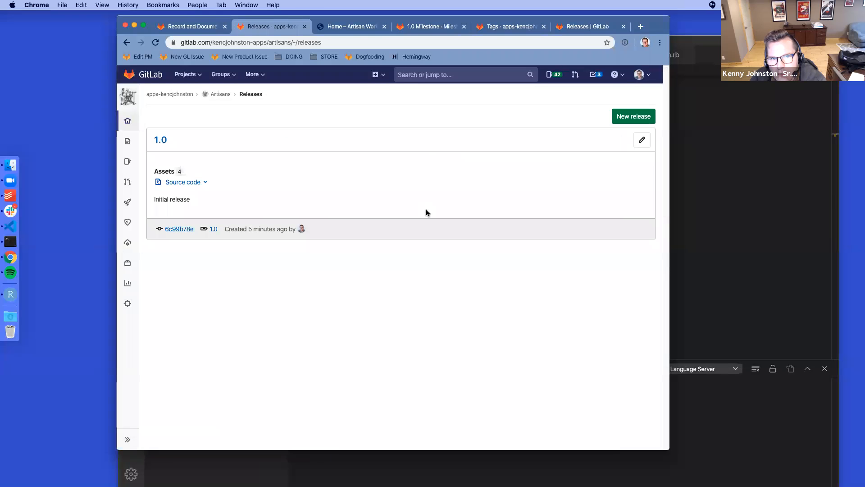
{"action": "left_click", "coordinate": [204, 182]}
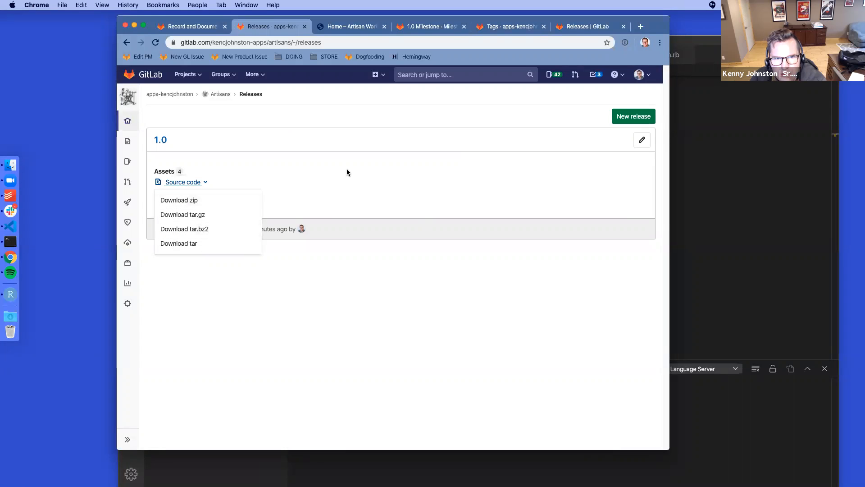
{"action": "left_click", "coordinate": [383, 186]}
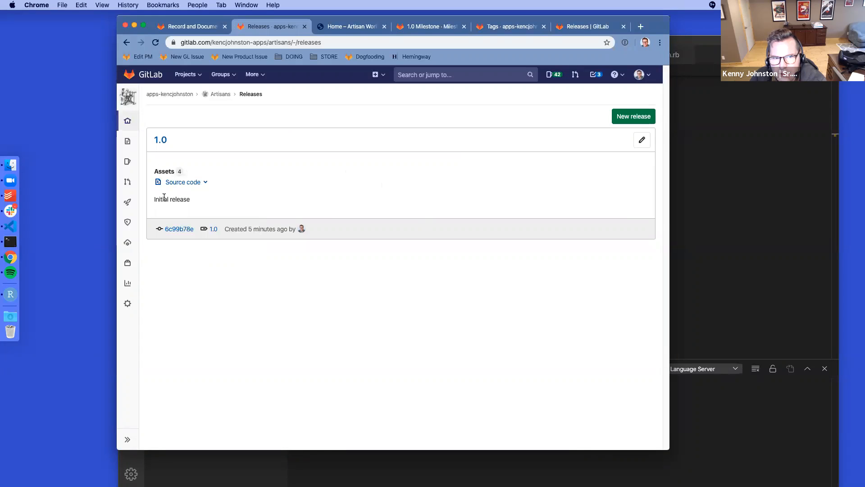
{"action": "left_click_drag", "start_coordinate": [191, 201], "coordinate": [156, 199]}
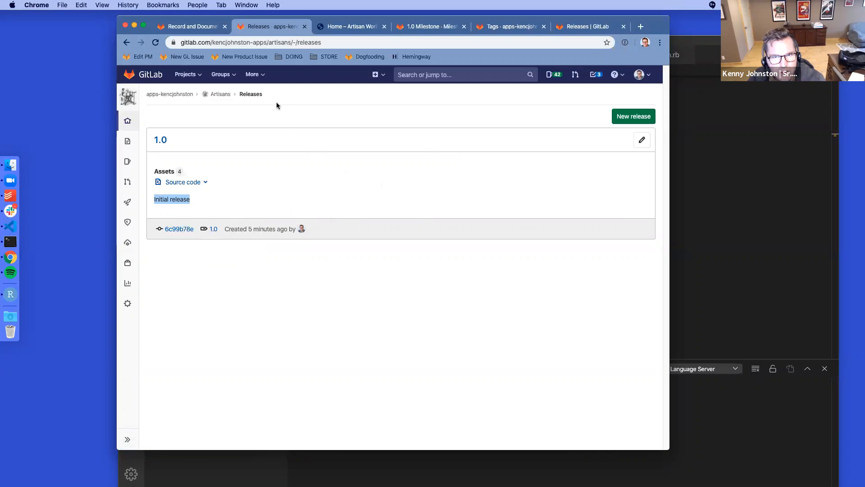
Step: Go back to the Artisans project overview and open its CI/CD pipelines list to examine the pipeline for tag 1.0
{"action": "left_click", "coordinate": [196, 29]}
{"action": "left_click", "coordinate": [268, 31]}
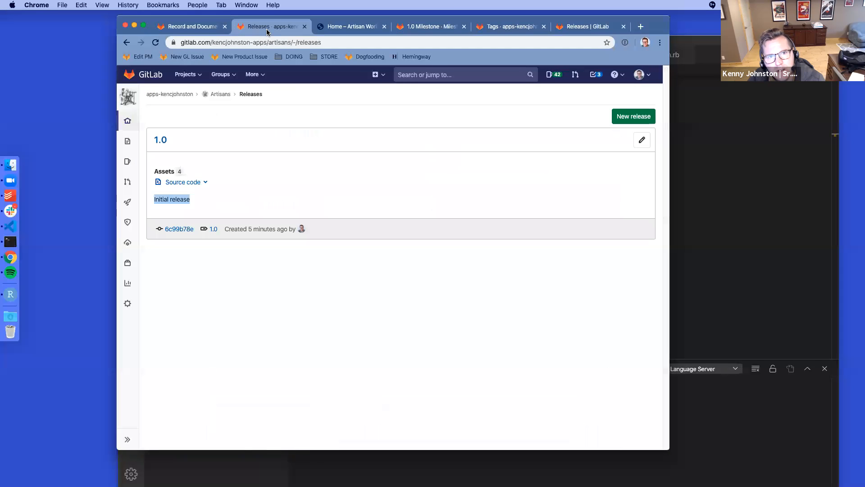
{"action": "left_click", "coordinate": [221, 95]}
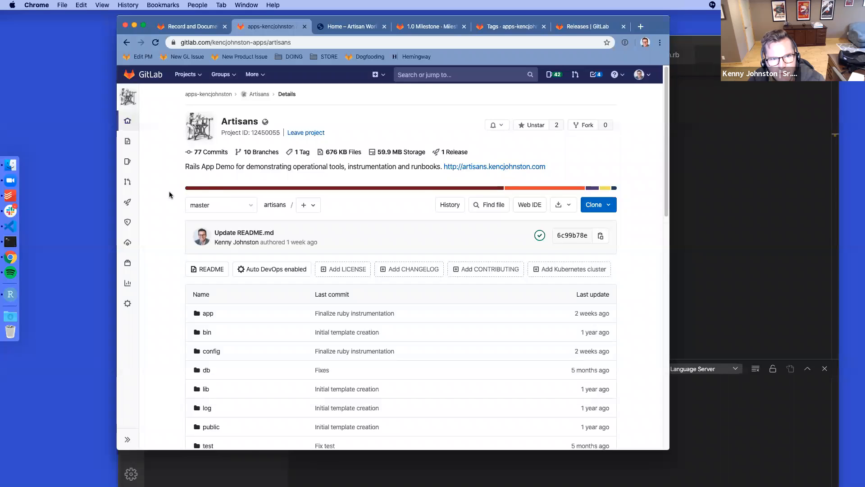
{"action": "mouse_move", "coordinate": [128, 163]}
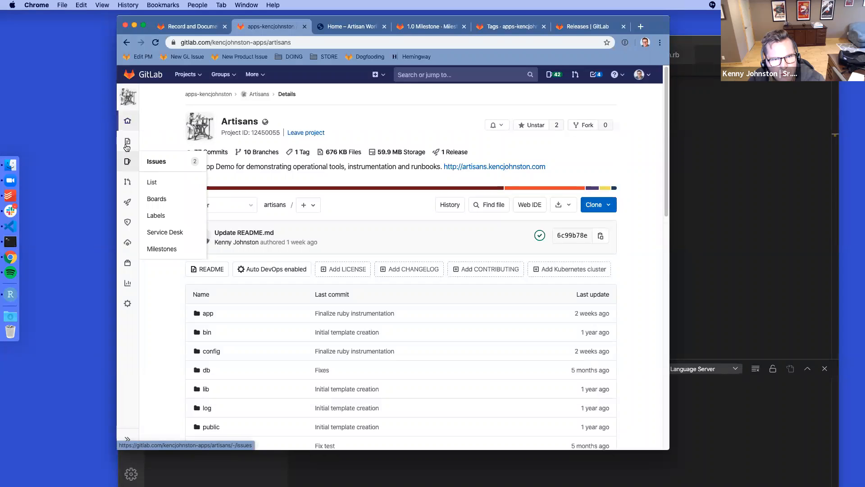
{"action": "mouse_move", "coordinate": [131, 206]}
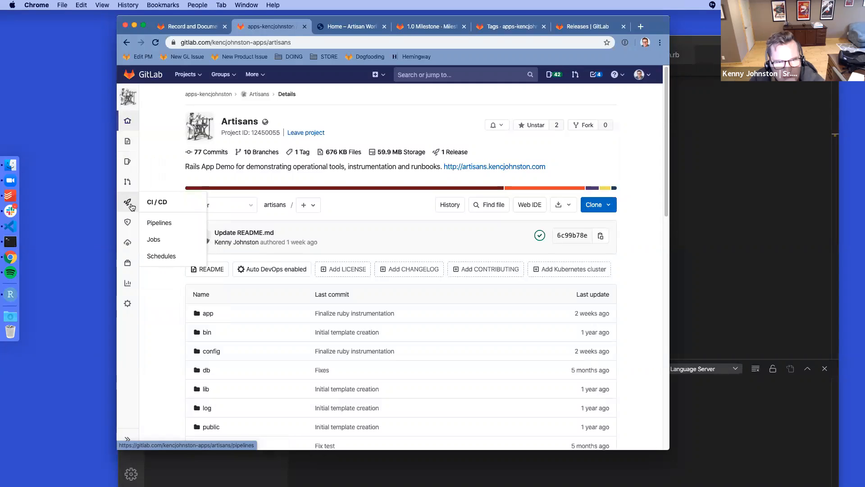
{"action": "left_click", "coordinate": [164, 223]}
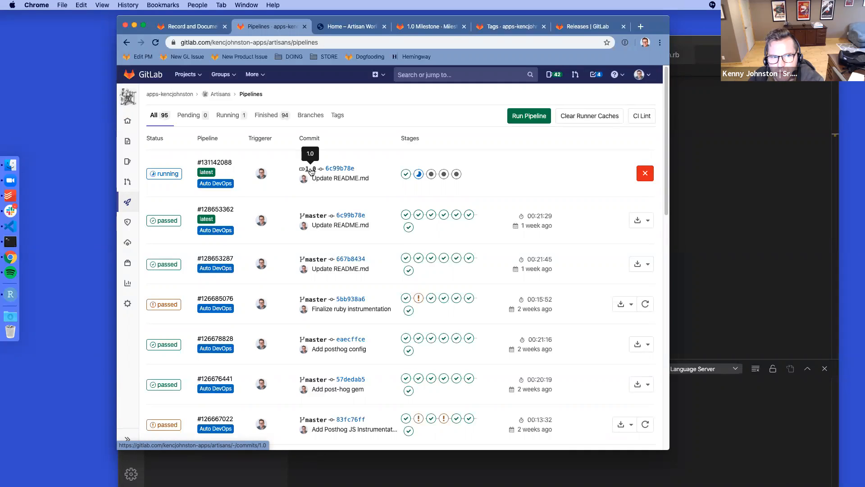
Step: Search GitLab Docs for "release triggers pipeline" in a new browser tab
{"action": "key", "text": "super+t"}
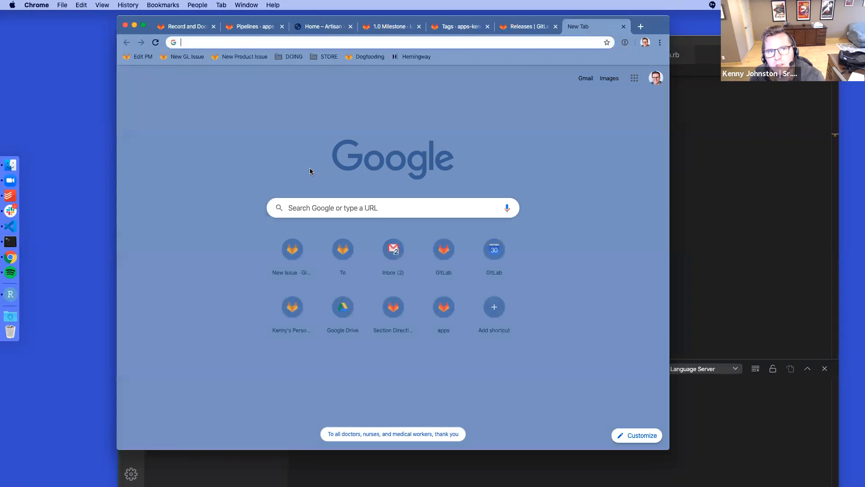
{"action": "type", "text": "gd"}
{"action": "key", "text": "Tab"}
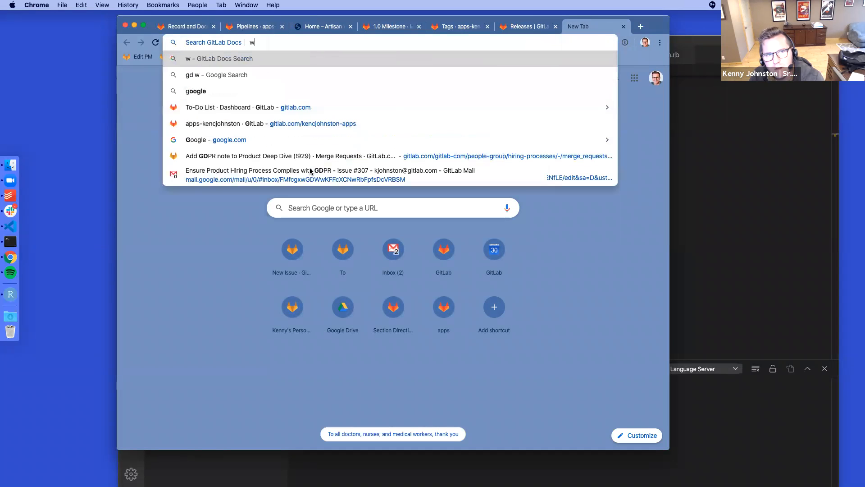
{"action": "type", "text": "r"}
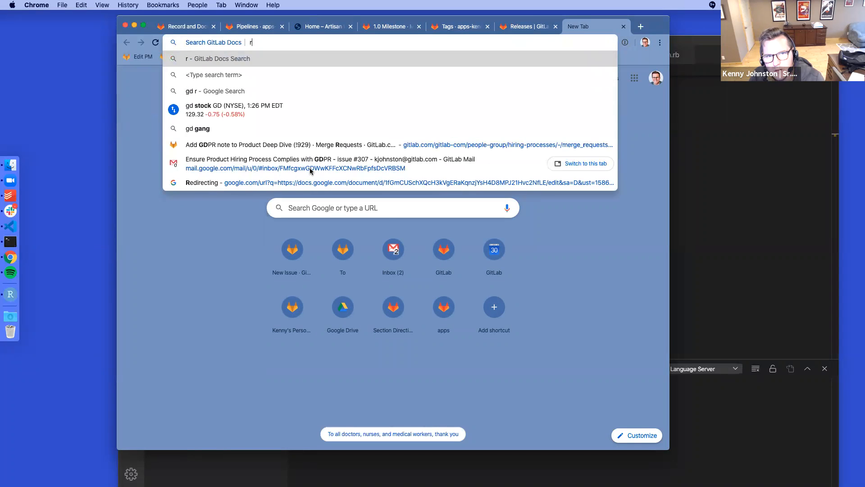
{"action": "type", "text": "elease triggers pipeline"}
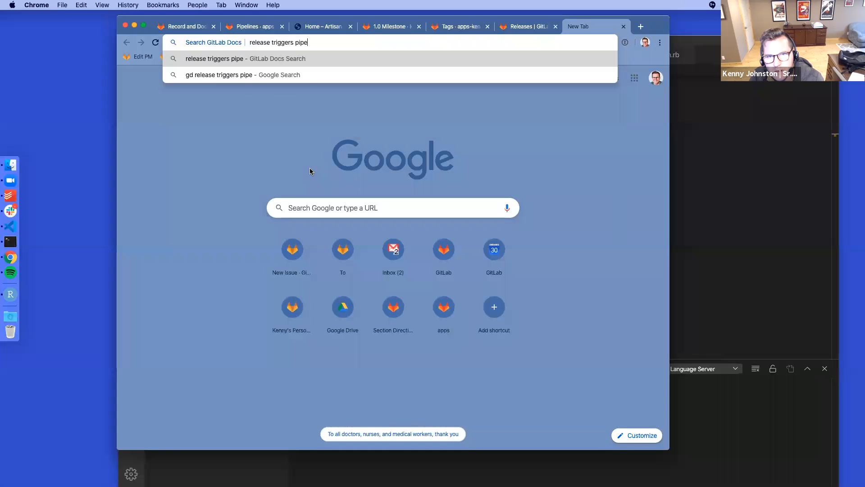
{"action": "key", "text": "Return"}
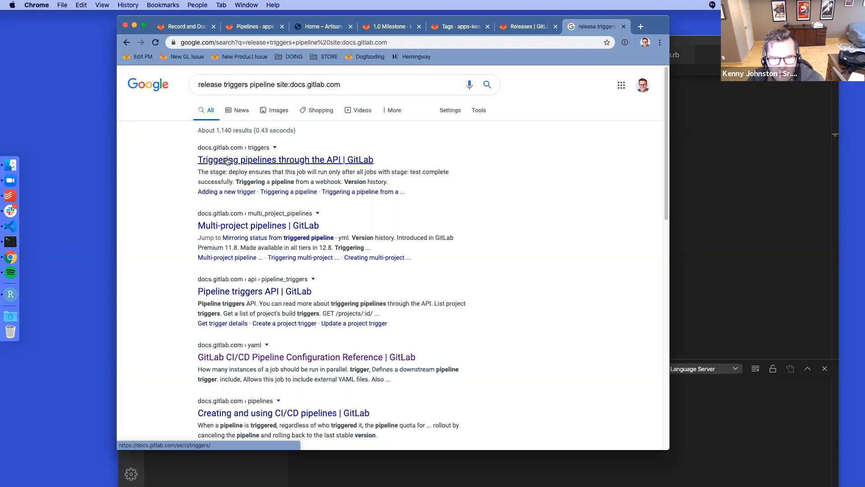
Step: Return to the Releases documentation and read from "Getting started with Releases" through the release description and release assets sections
{"action": "left_click", "coordinate": [527, 26]}
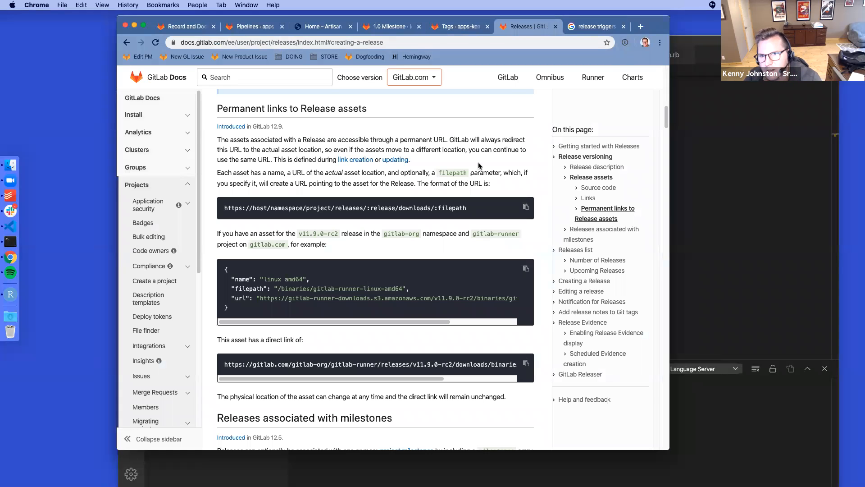
{"action": "scroll", "coordinate": [611, 177], "scroll_direction": "up", "scroll_amount": 1}
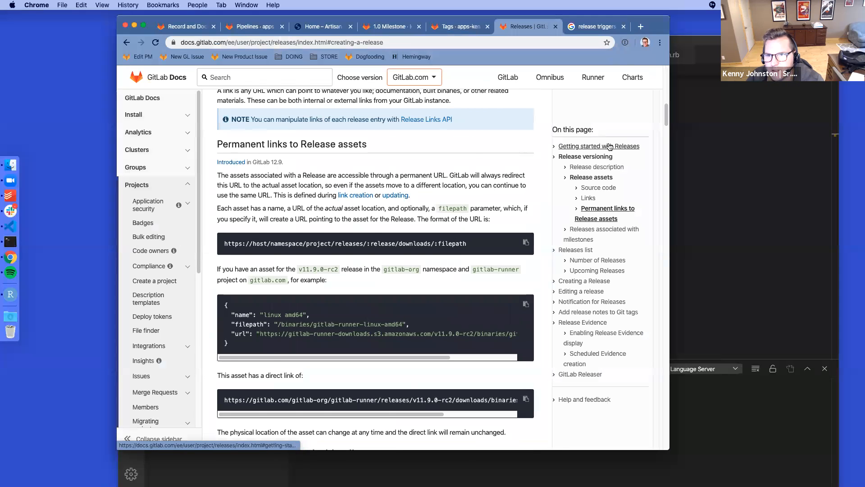
{"action": "left_click", "coordinate": [601, 146]}
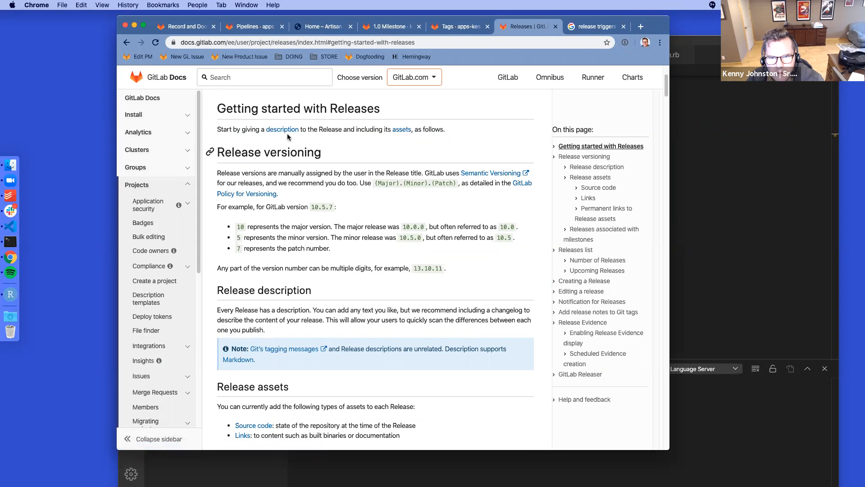
{"action": "scroll", "coordinate": [288, 137], "scroll_direction": "down", "scroll_amount": 5}
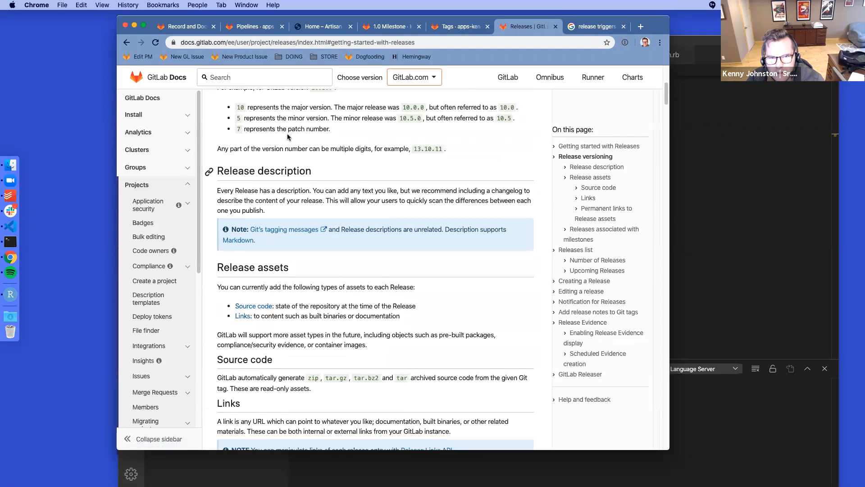
{"action": "scroll", "coordinate": [287, 137], "scroll_direction": "down", "scroll_amount": 5}
Step: Search for "gitlab tag pipeline" in a new browser tab, open the GitLab CI/CD YAML reference, and find "tag" on the page
{"action": "key", "text": "super+t"}
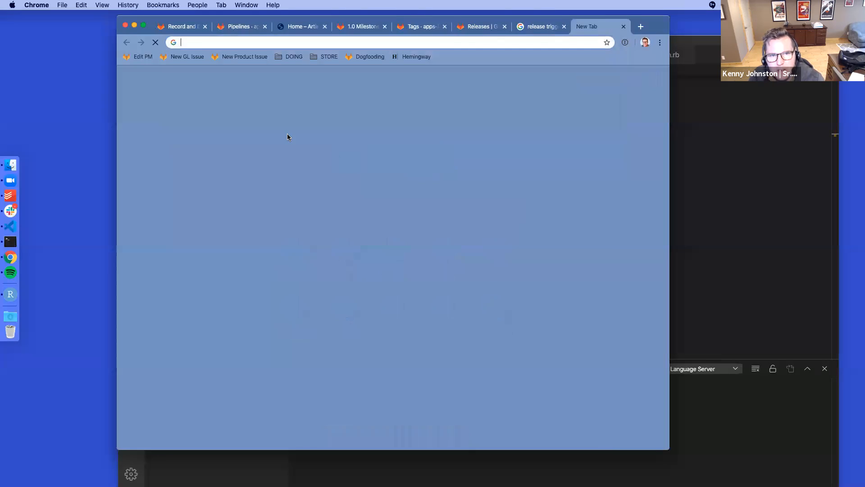
{"action": "type", "text": "gitlab tag pipeline"}
{"action": "key", "text": "Return"}
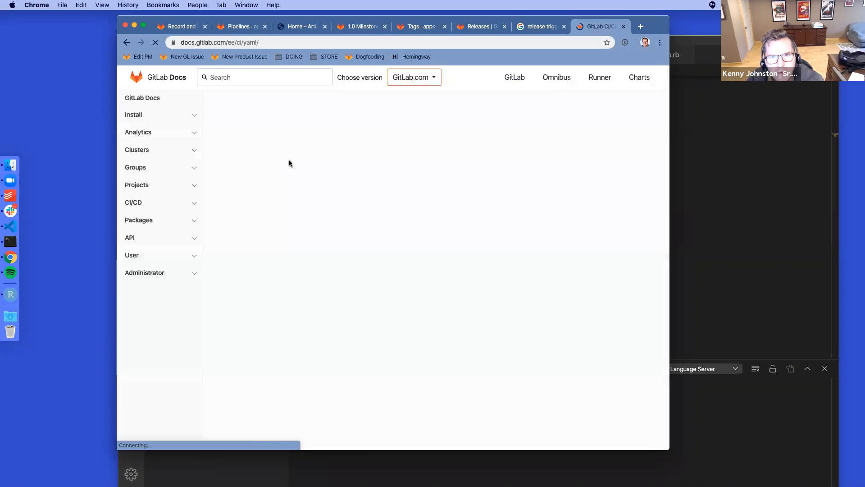
{"action": "key", "text": "cmd+f"}
{"action": "type", "text": "tag"}
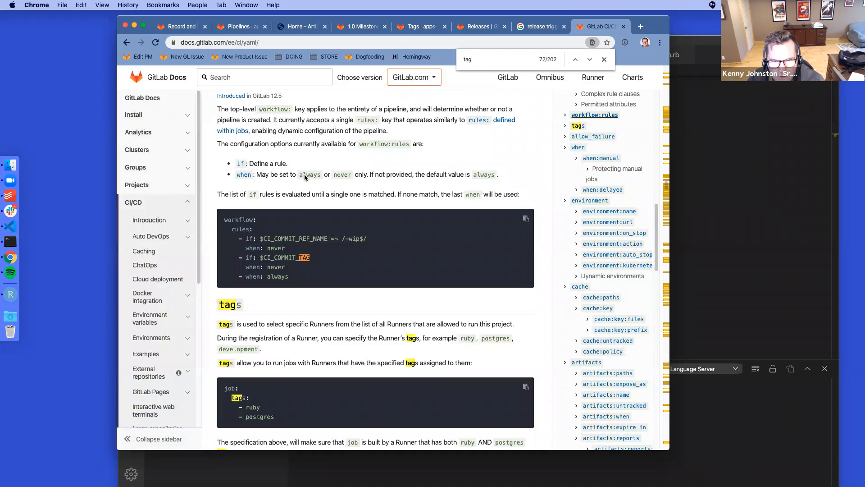
Step: Examine the workflow:rules, tags and allow_failure sections and the page's table of contents for how tags affect pipelines
{"action": "scroll", "coordinate": [277, 307], "scroll_direction": "down", "scroll_amount": 4}
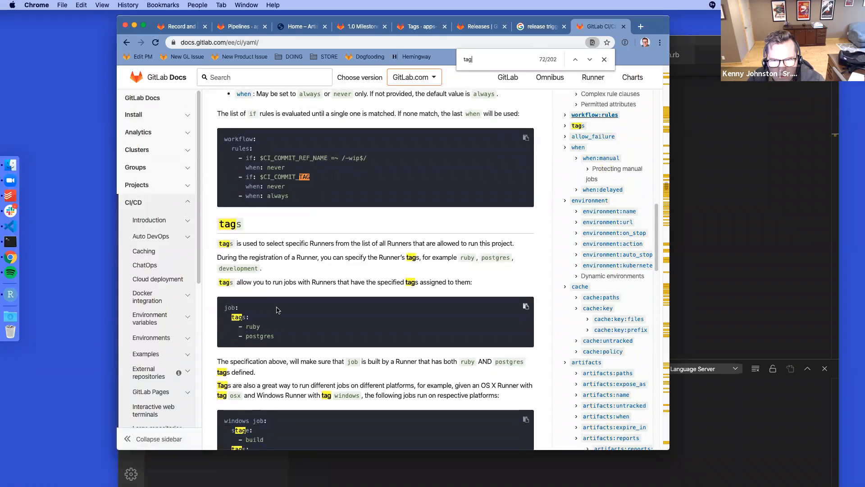
{"action": "scroll", "coordinate": [277, 309], "scroll_direction": "down", "scroll_amount": 1}
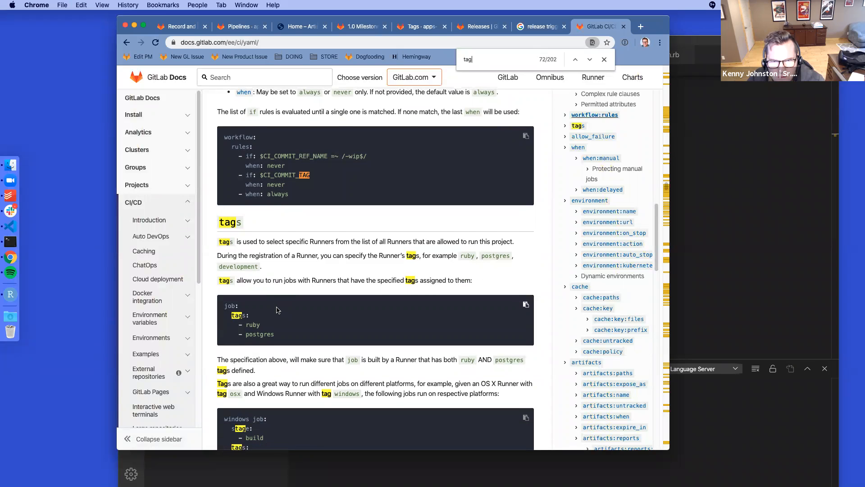
{"action": "scroll", "coordinate": [277, 309], "scroll_direction": "down", "scroll_amount": 1}
{"action": "scroll", "coordinate": [277, 309], "scroll_direction": "down", "scroll_amount": 1}
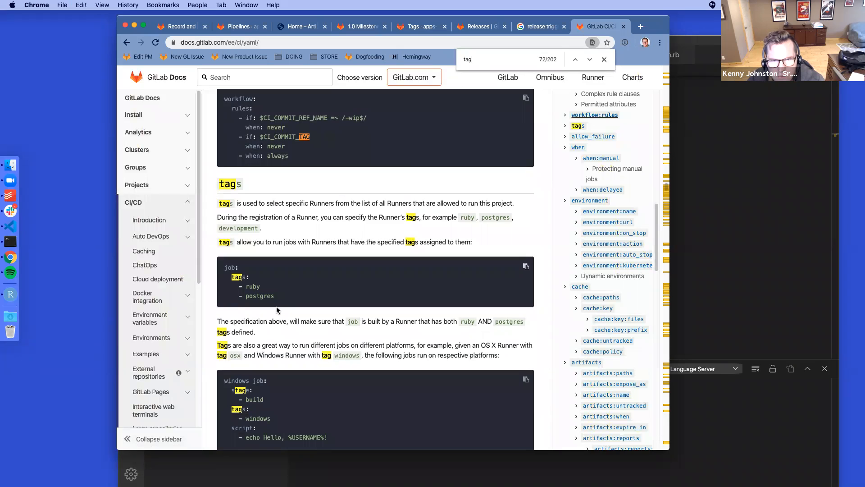
{"action": "scroll", "coordinate": [277, 310], "scroll_direction": "down", "scroll_amount": 10}
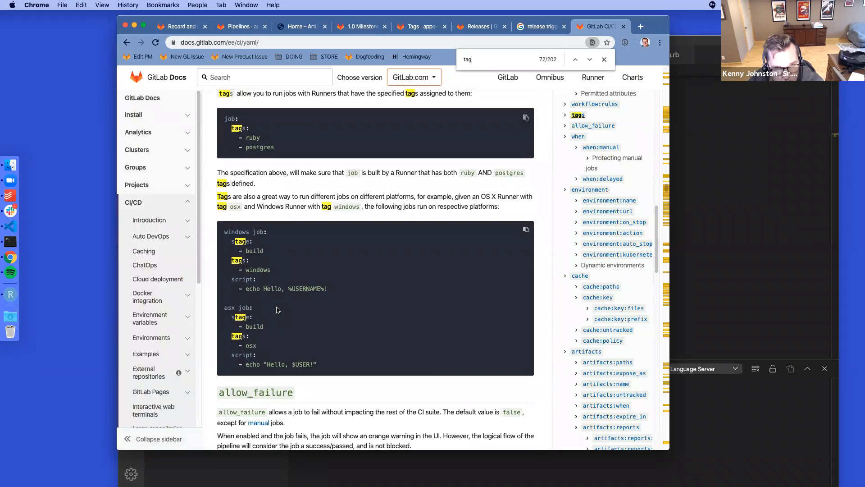
{"action": "scroll", "coordinate": [276, 310], "scroll_direction": "down", "scroll_amount": 6}
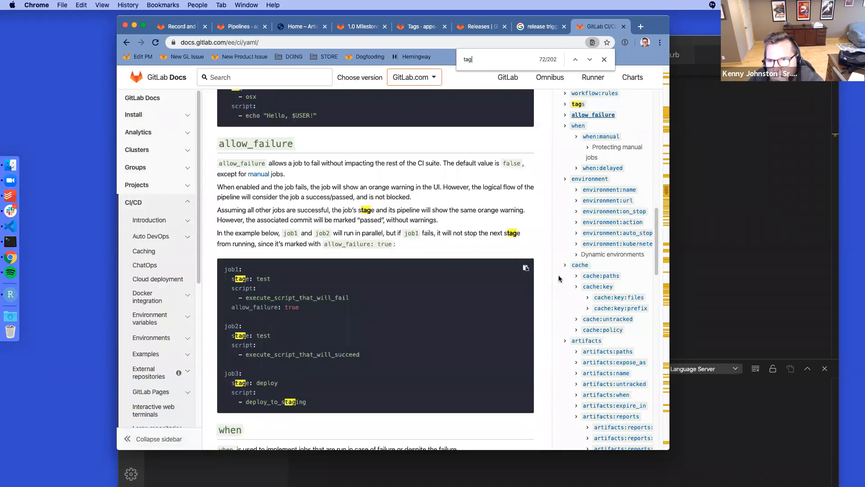
{"action": "scroll", "coordinate": [604, 275], "scroll_direction": "down", "scroll_amount": 15}
{"action": "scroll", "coordinate": [619, 272], "scroll_direction": "down", "scroll_amount": 12}
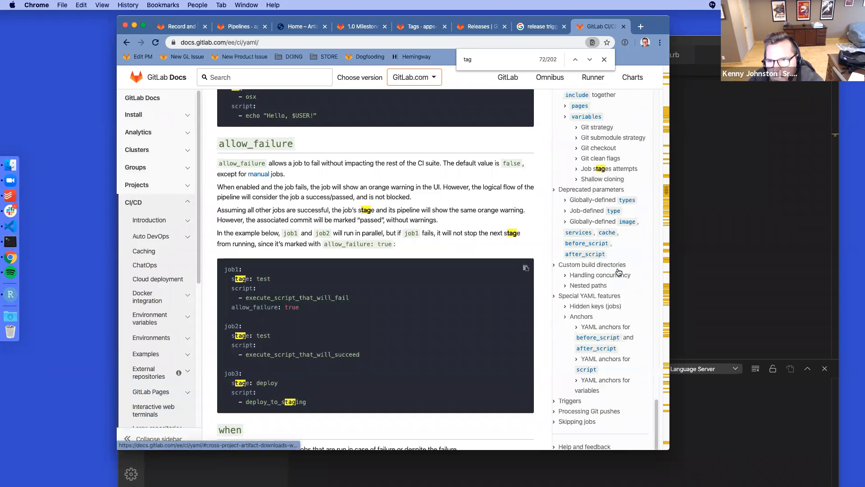
{"action": "scroll", "coordinate": [346, 107], "scroll_direction": "down", "scroll_amount": 15}
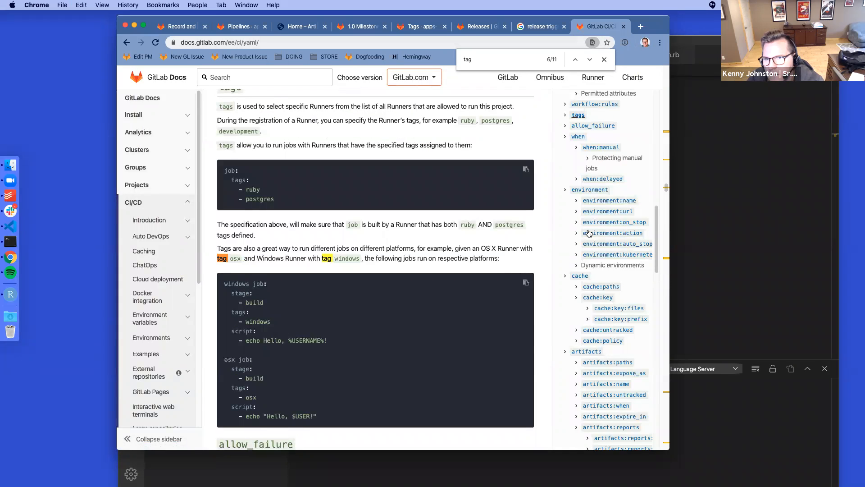
Step: Narrow the page search to the whole word "tag" and step through its matches up to the variables section
{"action": "key", "text": "Return"}
{"action": "key", "text": "Return"}
{"action": "key", "text": "Return"}
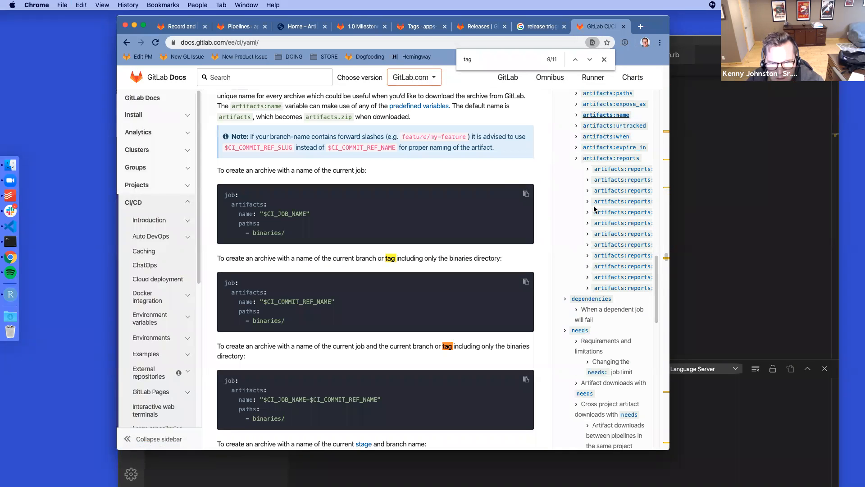
{"action": "key", "text": "Return"}
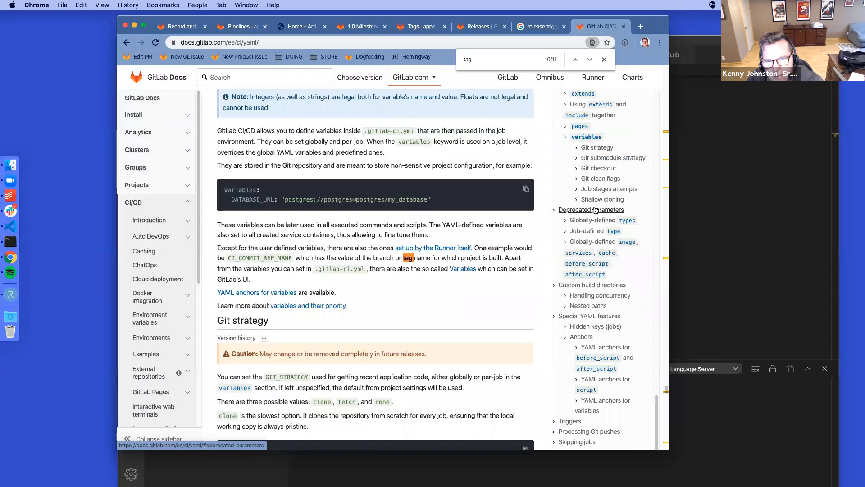
Step: Read the YAML reference from the pages and variables sections through the Git options to "Custom build directories"
{"action": "scroll", "coordinate": [364, 308], "scroll_direction": "up", "scroll_amount": 8}
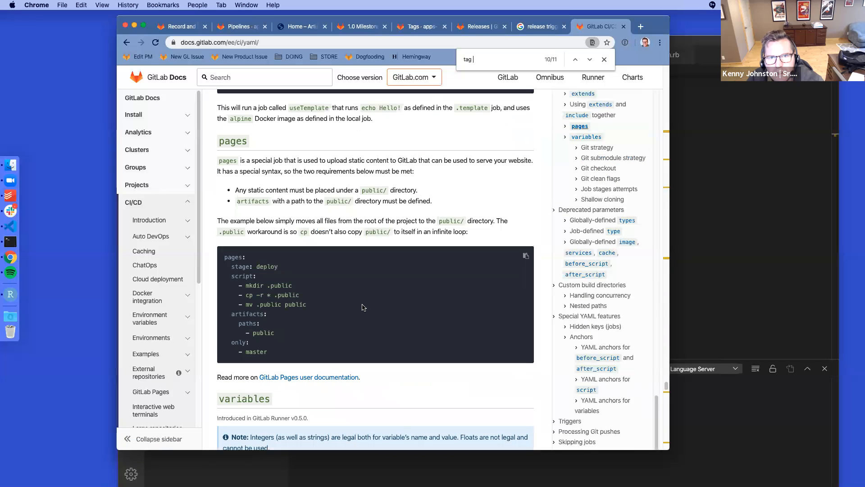
{"action": "scroll", "coordinate": [364, 308], "scroll_direction": "down", "scroll_amount": 8}
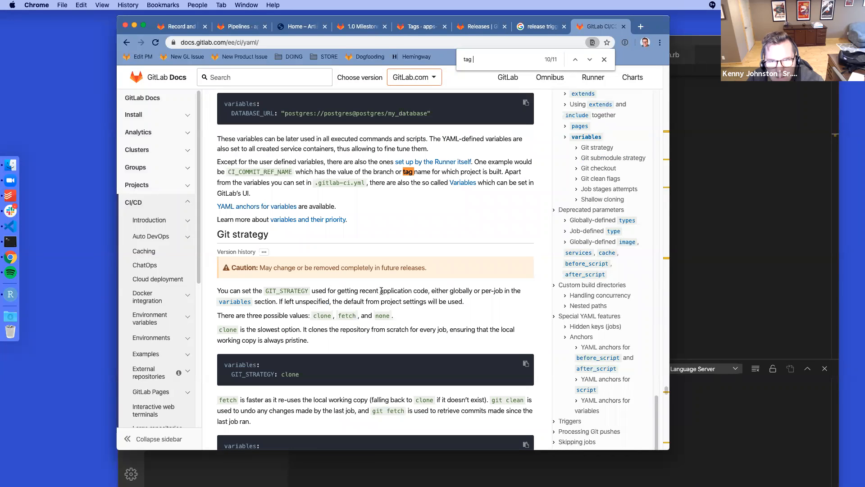
{"action": "scroll", "coordinate": [401, 240], "scroll_direction": "down", "scroll_amount": 12}
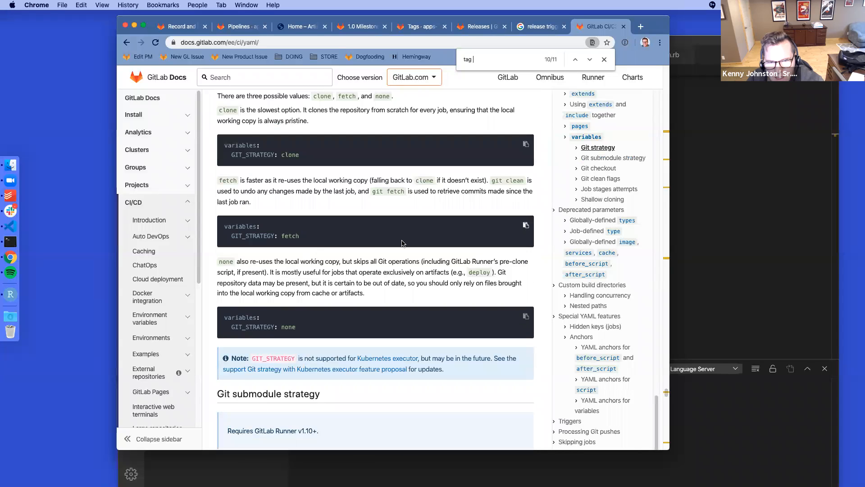
{"action": "scroll", "coordinate": [401, 240], "scroll_direction": "down", "scroll_amount": 5}
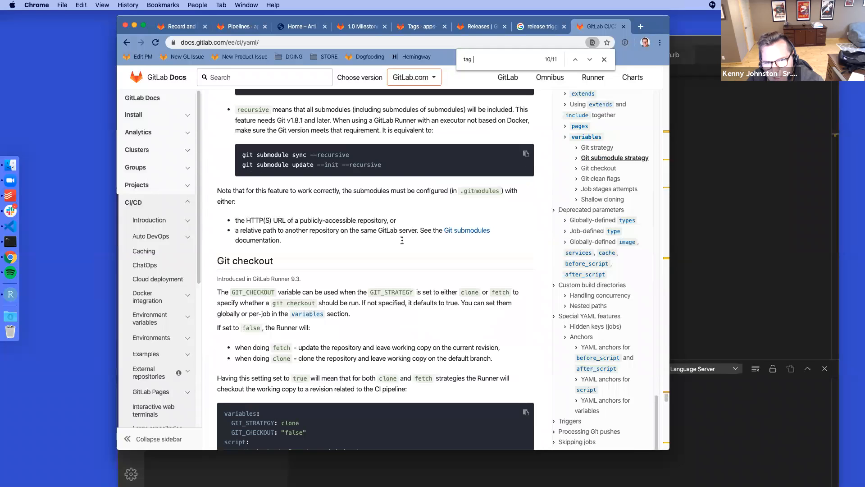
{"action": "scroll", "coordinate": [402, 240], "scroll_direction": "down", "scroll_amount": 15}
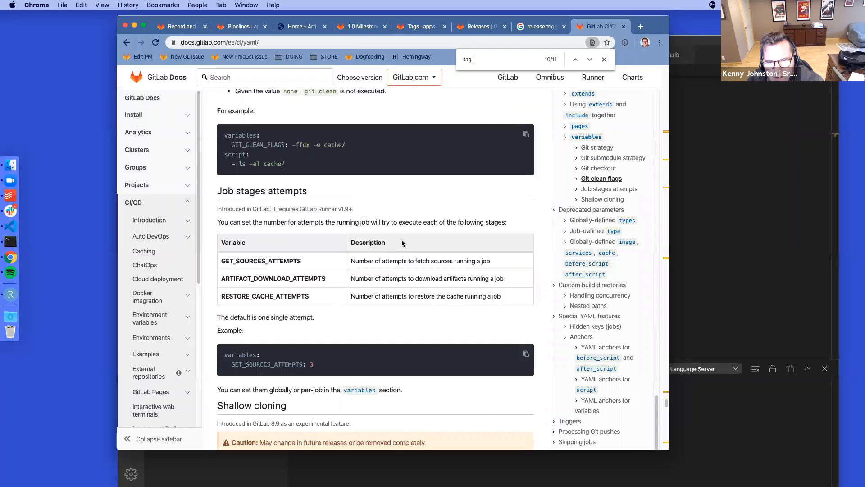
{"action": "scroll", "coordinate": [401, 242], "scroll_direction": "down", "scroll_amount": 20}
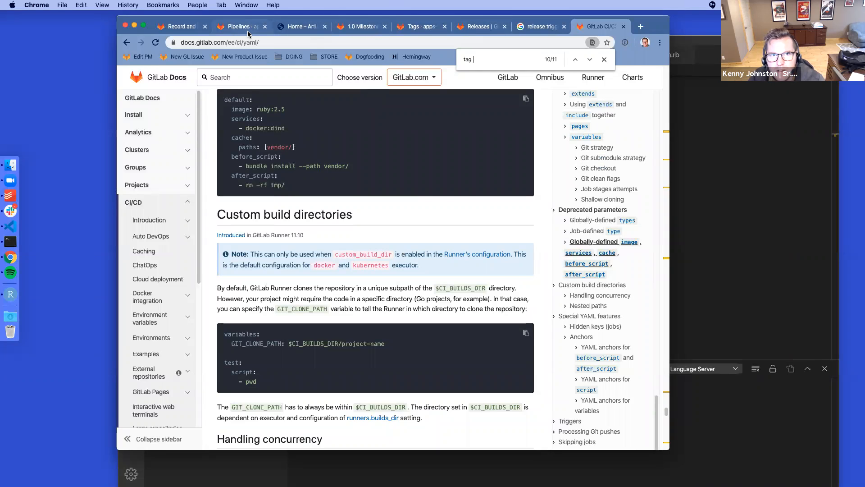
Step: Refresh the Artisans pipelines list and open the pipeline for tag 1.0 to examine its stages and jobs
{"action": "left_click", "coordinate": [263, 27]}
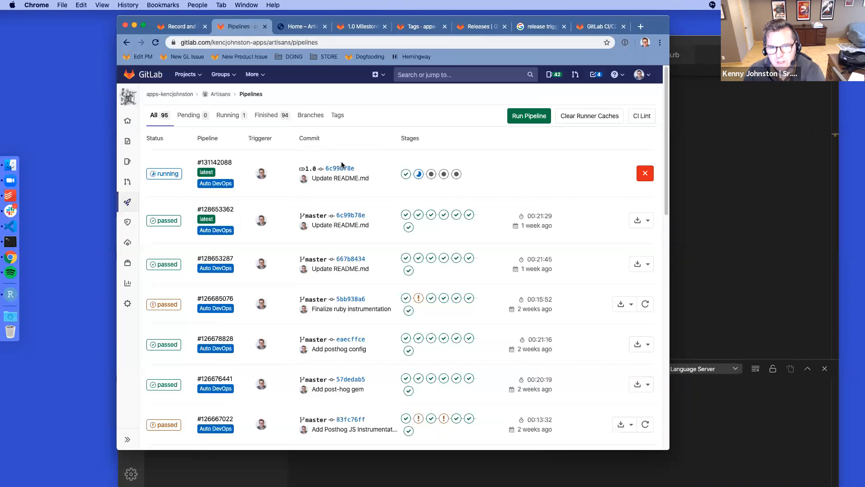
{"action": "key", "text": "super+r"}
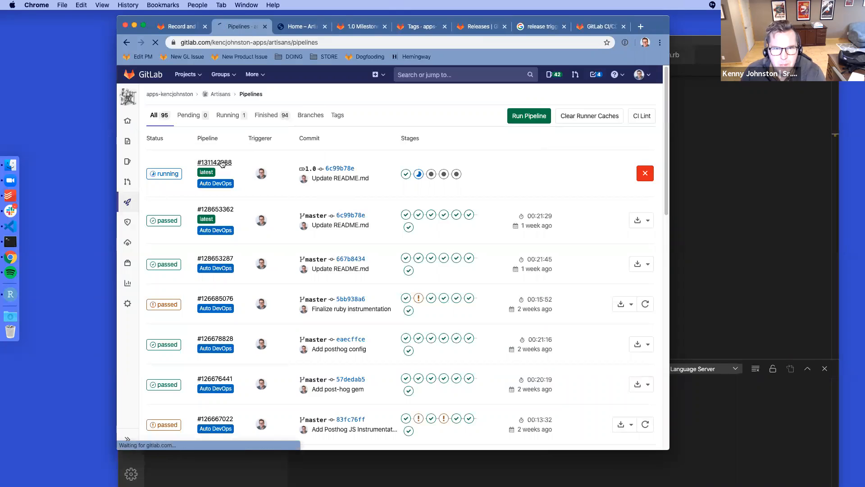
{"action": "left_click", "coordinate": [215, 162]}
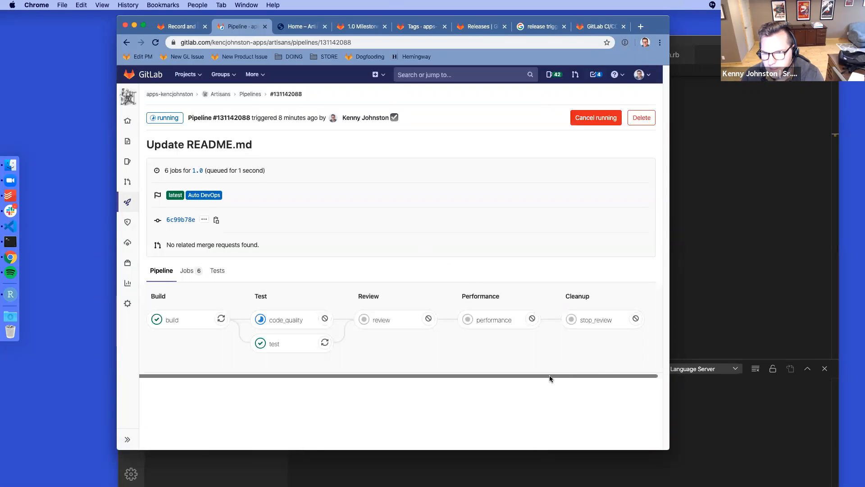
{"action": "left_click_drag", "start_coordinate": [550, 375], "coordinate": [613, 373]}
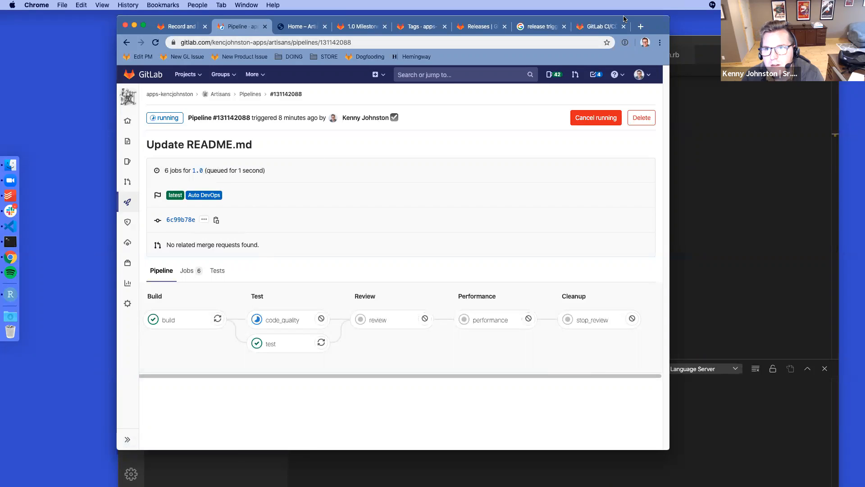
Step: Go back to the CI/CD YAML reference and find "merge_re" on the page to locate the only/except keywords table
{"action": "left_click", "coordinate": [597, 28]}
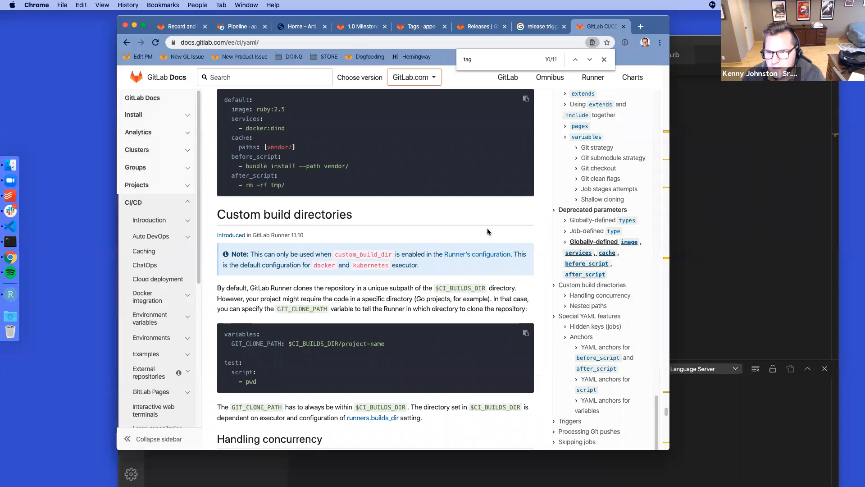
{"action": "key", "text": "super+t"}
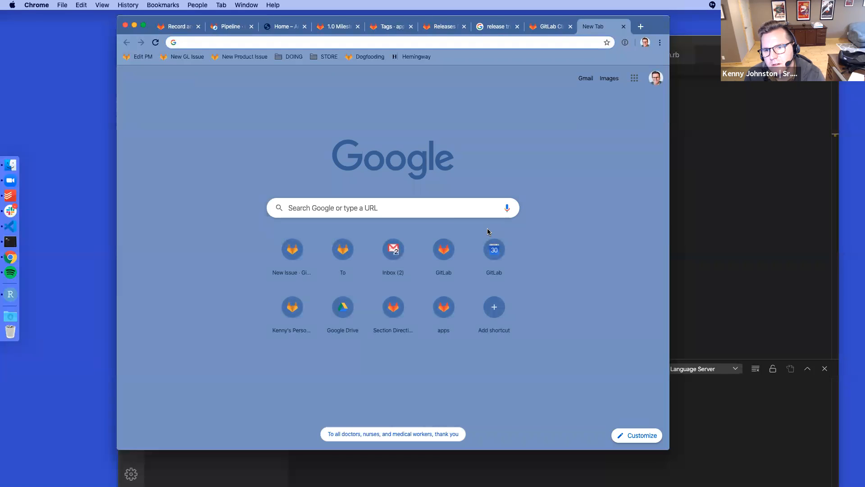
{"action": "left_click", "coordinate": [550, 27]}
{"action": "key", "text": "BackSpace"}
{"action": "key", "text": "BackSpace"}
{"action": "key", "text": "BackSpace"}
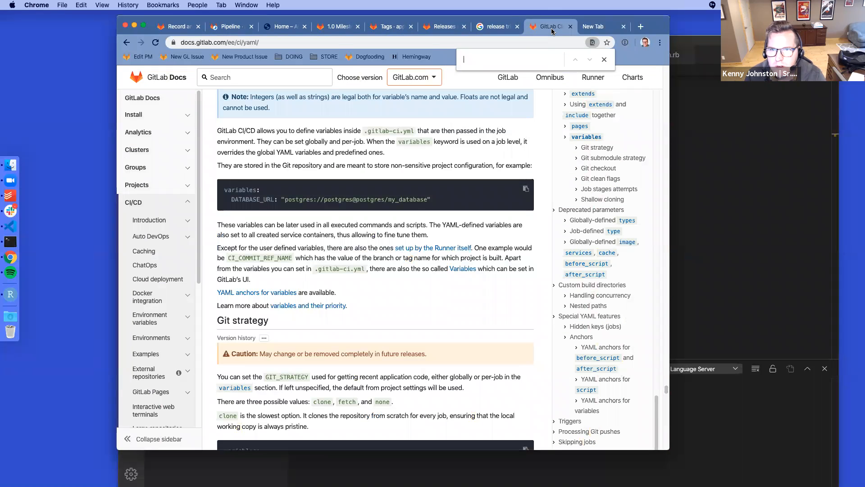
{"action": "type", "text": "merge_re"}
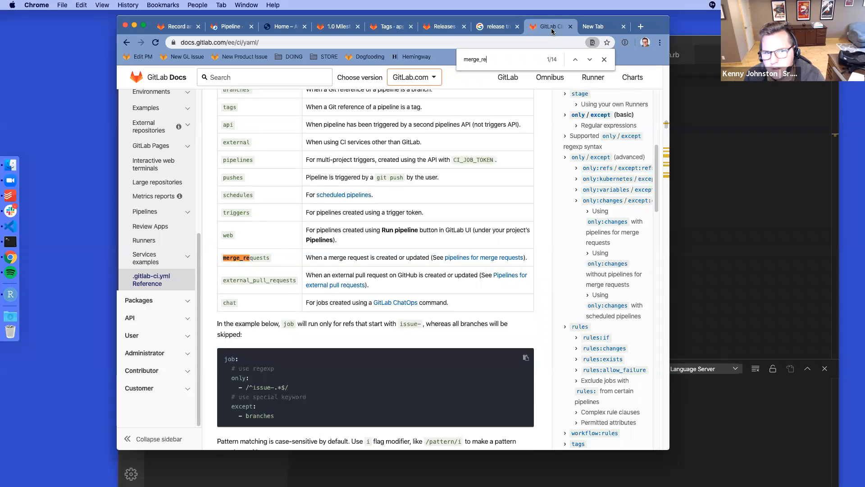
Step: Open the .gitlab-ci.yml Reference in another tab, then highlight the tags row of the only/except keywords table in the current page
{"action": "left_click", "coordinate": [148, 280], "text": "super"}
{"action": "scroll", "coordinate": [270, 291], "scroll_direction": "up", "scroll_amount": 2}
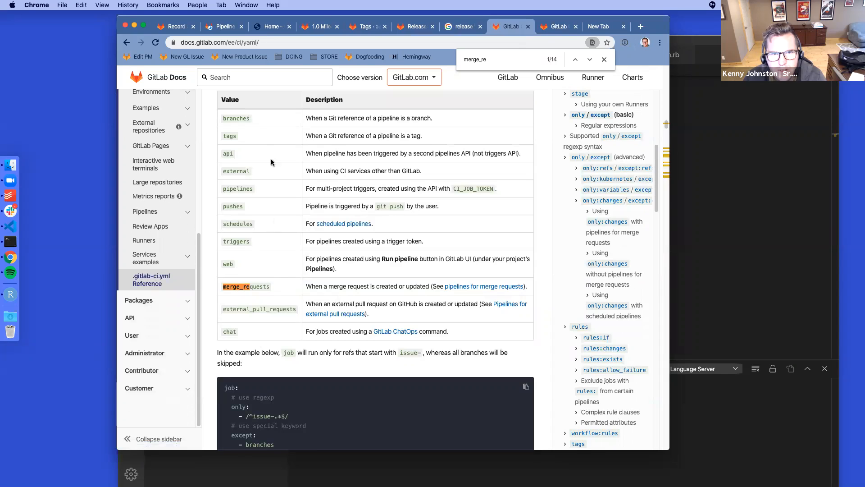
{"action": "left_click_drag", "start_coordinate": [445, 137], "coordinate": [222, 137]}
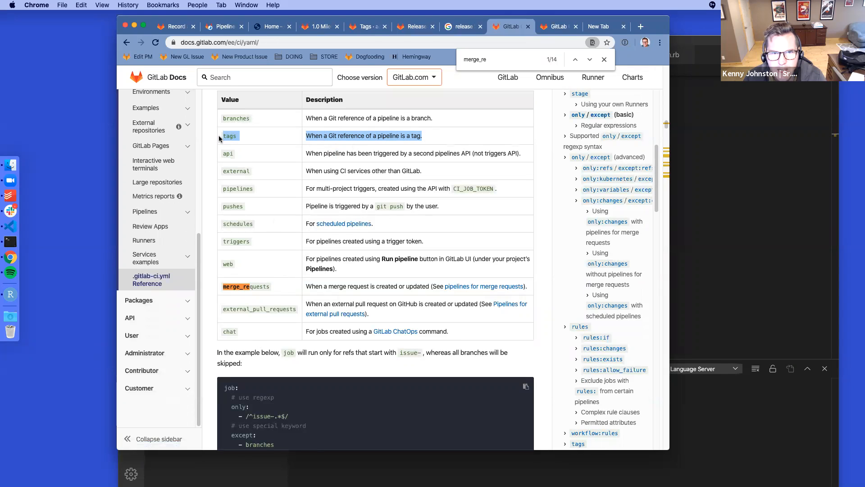
{"action": "left_click", "coordinate": [428, 138]}
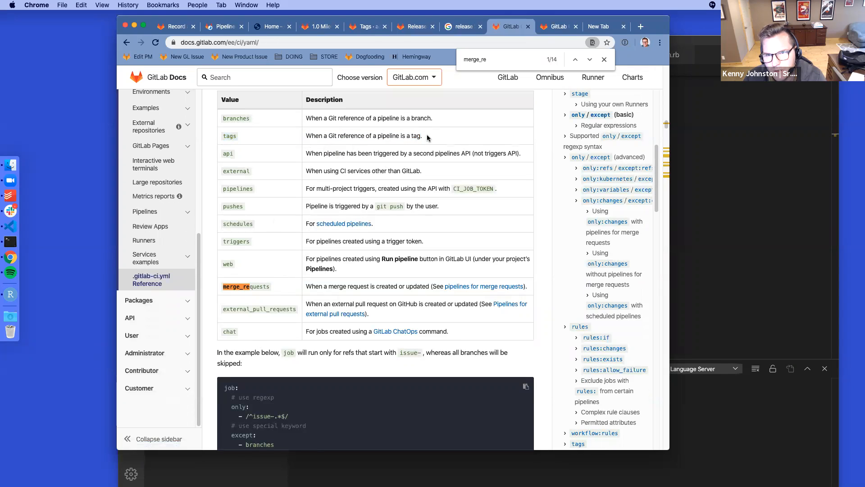
{"action": "scroll", "coordinate": [427, 138], "scroll_direction": "up", "scroll_amount": 5}
{"action": "left_click_drag", "start_coordinate": [434, 235], "coordinate": [231, 231]}
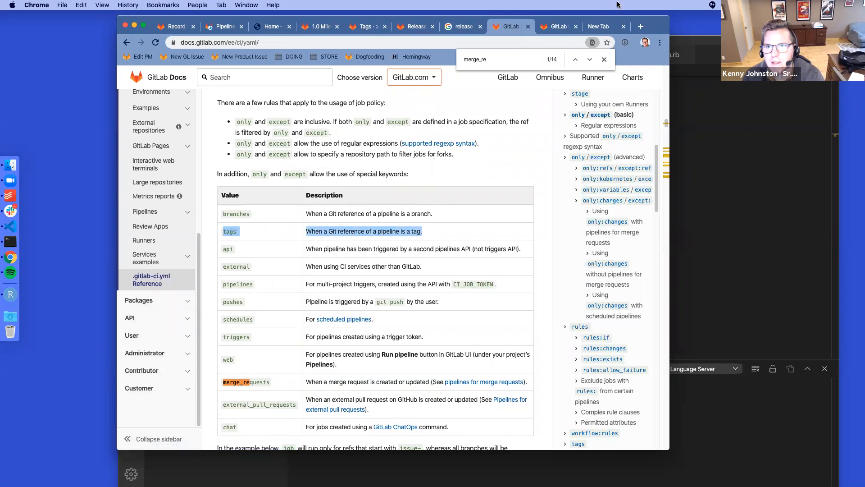
Step: Search for "auto devops gitlab" in a new browser tab and open the GitLab Auto DevOps documentation
{"action": "left_click", "coordinate": [640, 26]}
{"action": "type", "text": "auto devops gitlab"}
{"action": "key", "text": "Down"}
{"action": "key", "text": "Down"}
{"action": "key", "text": "Down"}
{"action": "key", "text": "Down"}
{"action": "key", "text": "Down"}
{"action": "key", "text": "Return"}
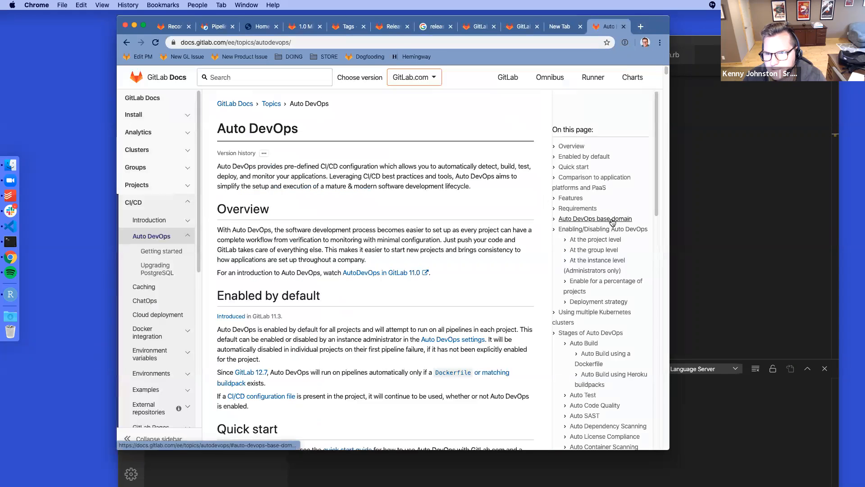
Step: Open the Auto Build section of the Auto DevOps documentation and go through the page's matches for "tag"
{"action": "scroll", "coordinate": [606, 268], "scroll_direction": "down", "scroll_amount": 3}
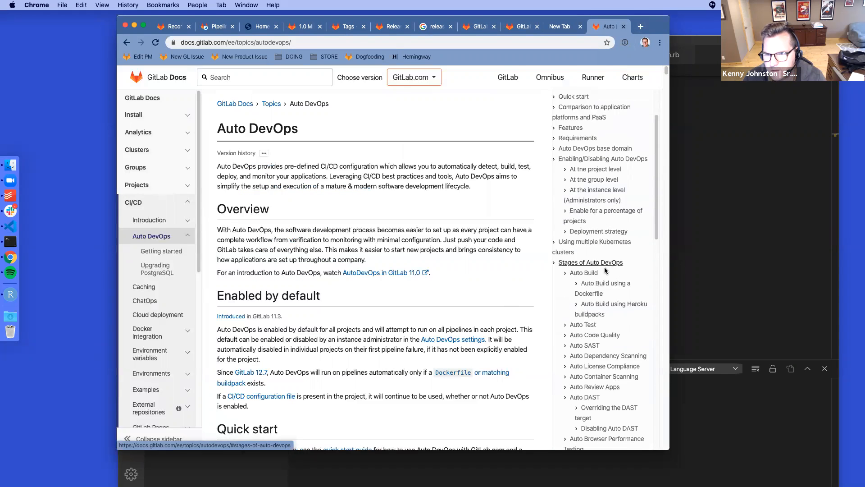
{"action": "left_click", "coordinate": [593, 273]}
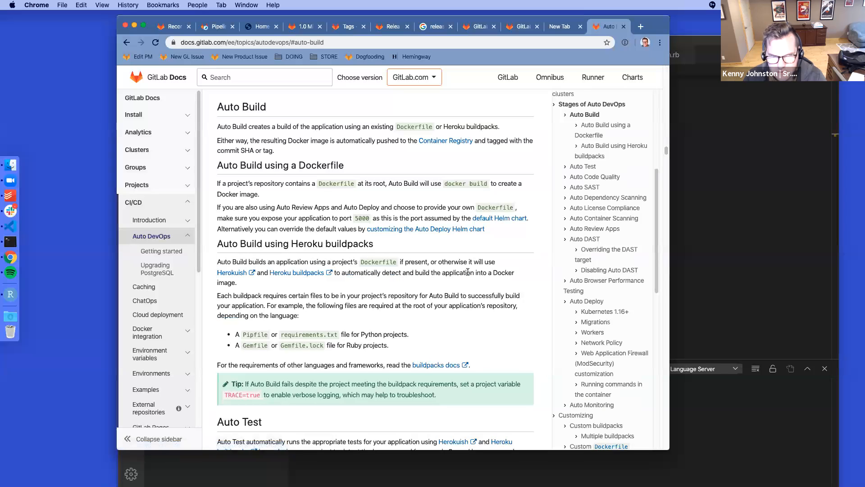
{"action": "key", "text": "super+f"}
{"action": "type", "text": "tag"}
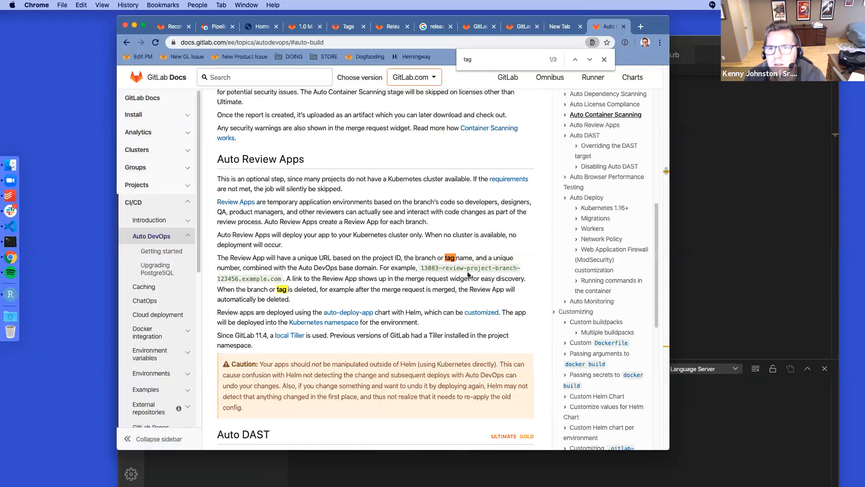
{"action": "key", "text": "Return"}
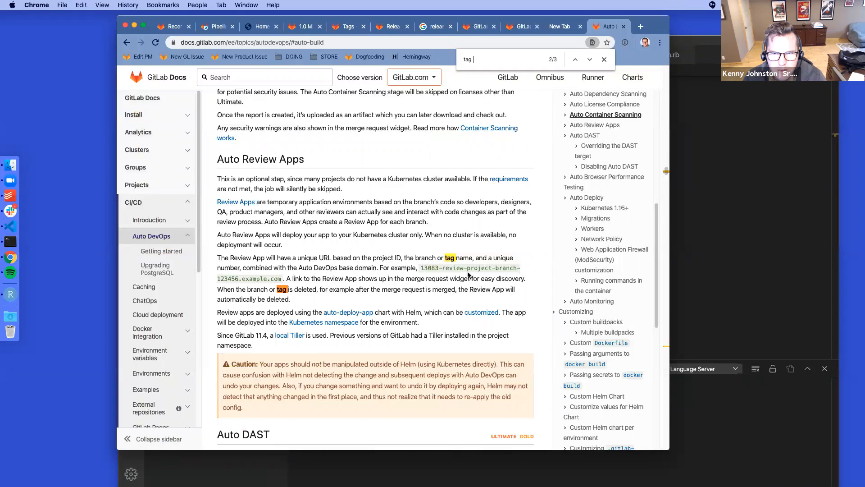
{"action": "key", "text": "Return"}
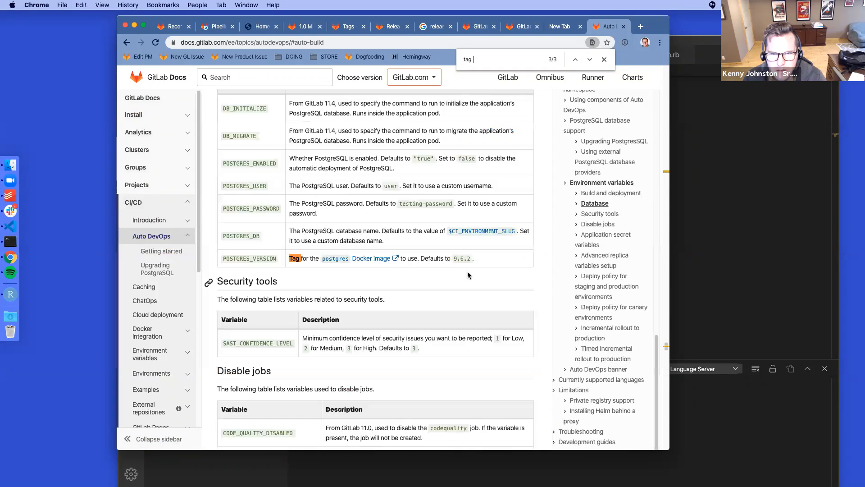
{"action": "key", "text": "Return"}
{"action": "key", "text": "Return"}
{"action": "key", "text": "Return"}
{"action": "key", "text": "Return"}
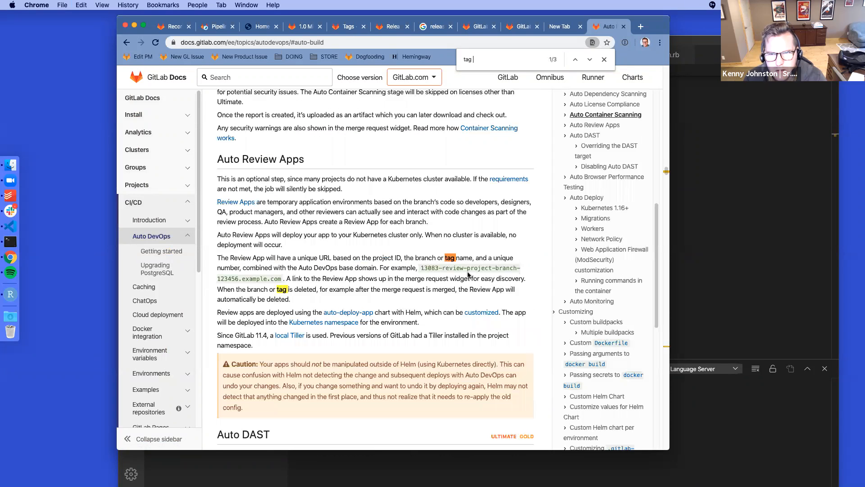
Step: Close the blank browser tab and search the GitLab Docs for "tag" in a new one
{"action": "left_click", "coordinate": [569, 27]}
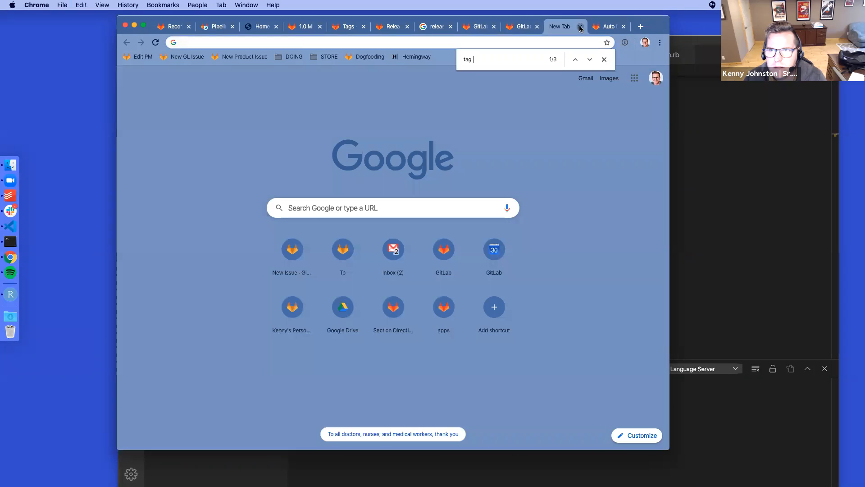
{"action": "left_click", "coordinate": [580, 27]}
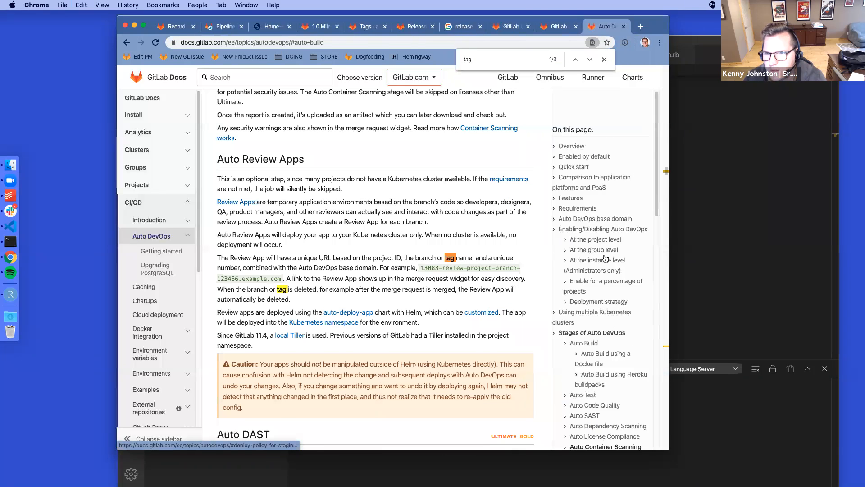
{"action": "key", "text": "super+t"}
{"action": "type", "text": "gitlab"}
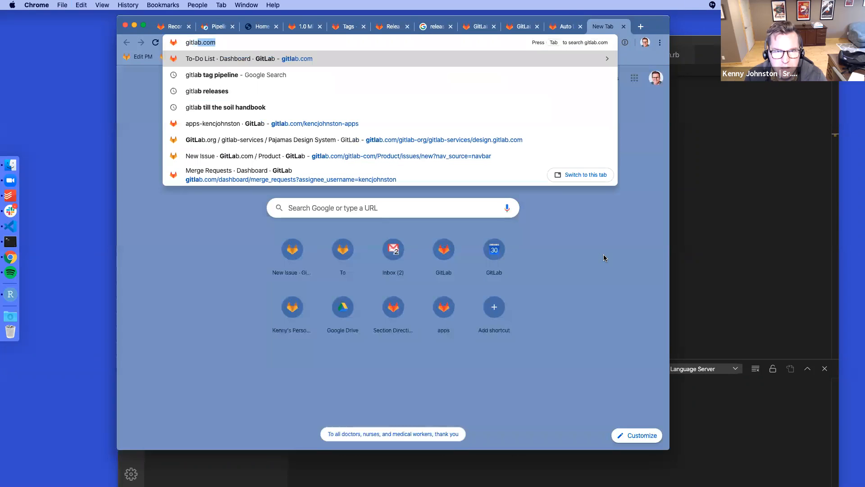
{"action": "key", "text": "BackSpace"}
{"action": "key", "text": "BackSpace"}
{"action": "key", "text": "BackSpace"}
{"action": "key", "text": "BackSpace"}
{"action": "key", "text": "BackSpace"}
{"action": "key", "text": "BackSpace"}
{"action": "key", "text": "BackSpace"}
{"action": "type", "text": "d tag"}
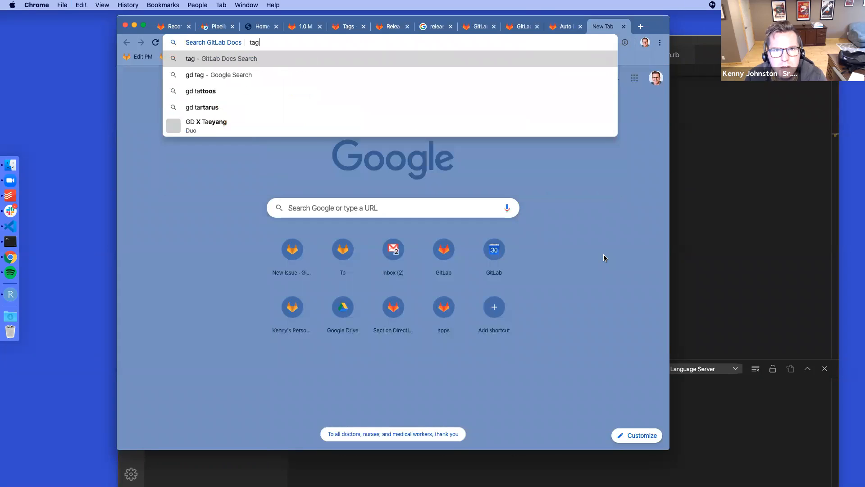
{"action": "key", "text": "Return"}
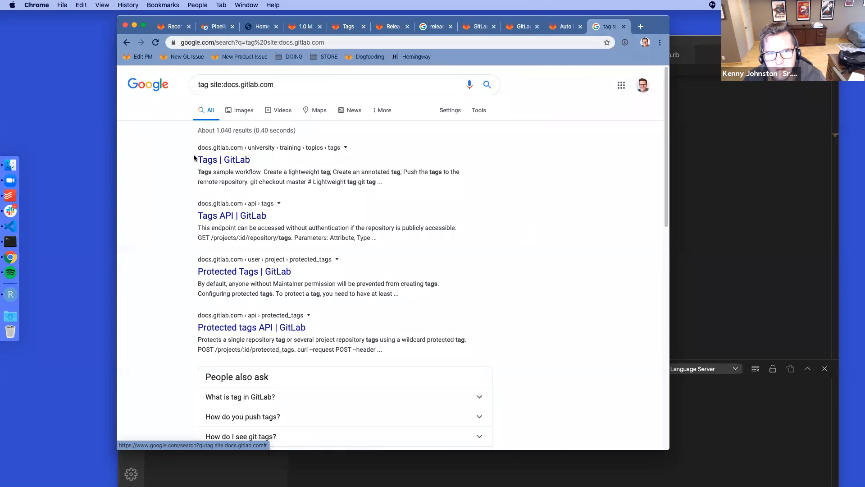
Step: Open the Tags training page from the results and examine its notes on annotated and lightweight tags and the sample workflow
{"action": "left_click", "coordinate": [214, 160]}
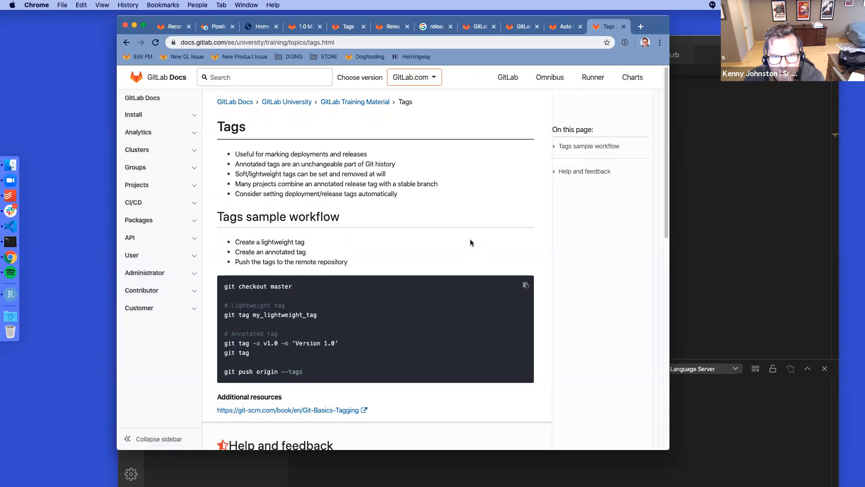
{"action": "left_click_drag", "start_coordinate": [243, 164], "coordinate": [404, 164]}
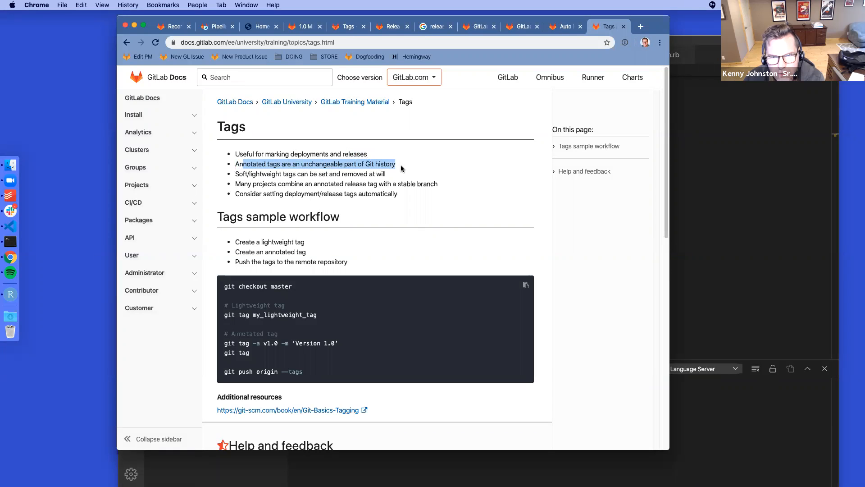
{"action": "left_click", "coordinate": [404, 163]}
{"action": "left_click_drag", "start_coordinate": [357, 219], "coordinate": [291, 176]}
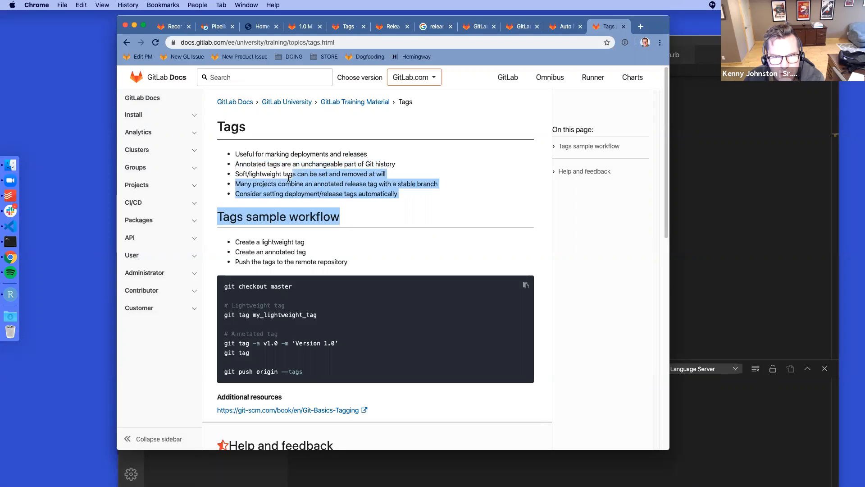
{"action": "left_click", "coordinate": [259, 187]}
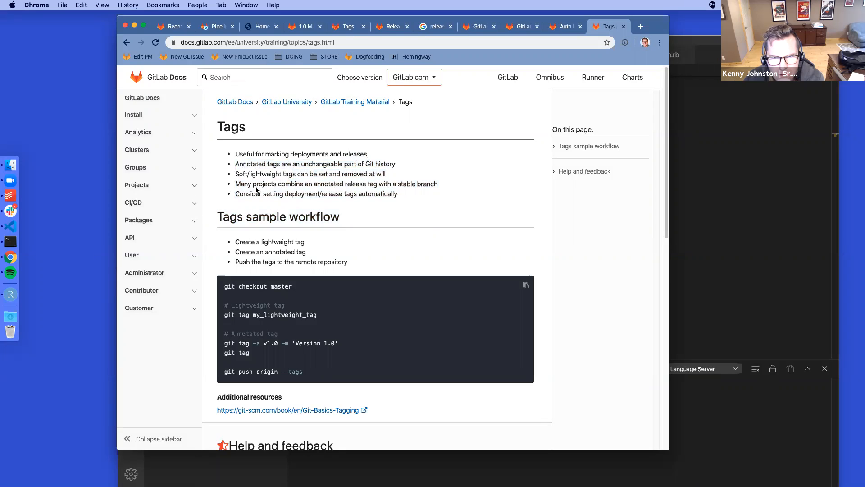
{"action": "scroll", "coordinate": [256, 190], "scroll_direction": "down", "scroll_amount": 5}
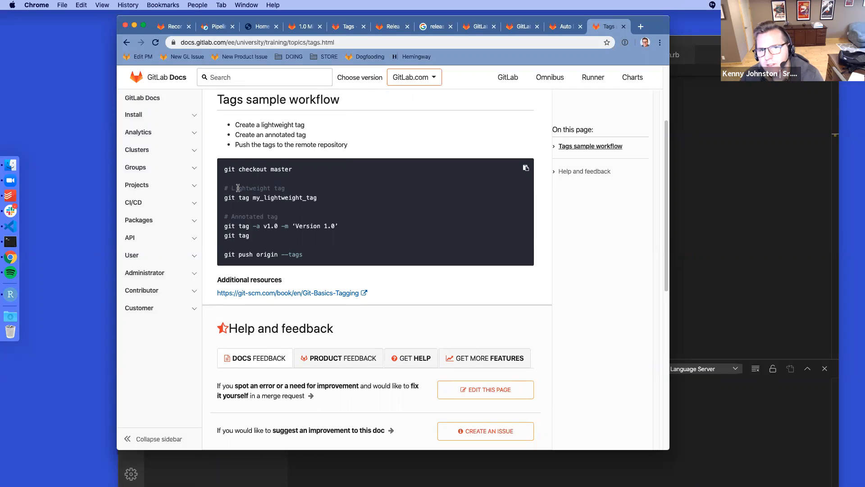
{"action": "scroll", "coordinate": [238, 188], "scroll_direction": "up", "scroll_amount": 5}
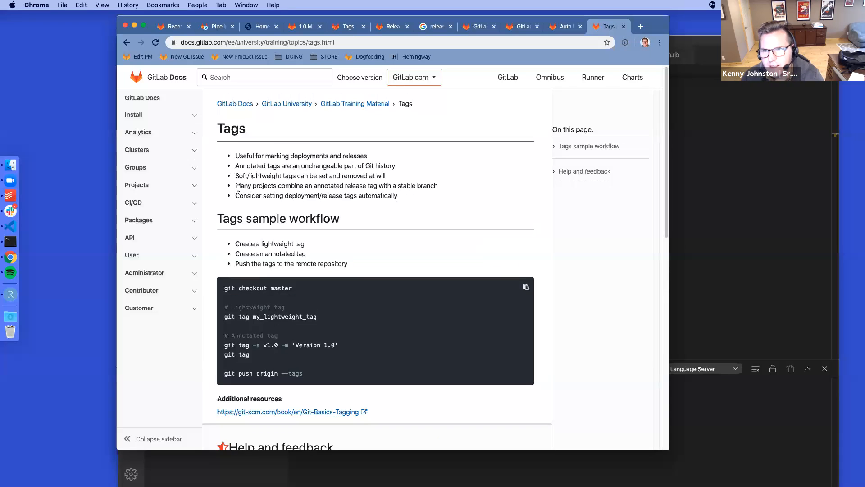
Step: Return to the "tag site:docs.gitlab.com" search results and look through the remaining entries
{"action": "left_click", "coordinate": [126, 42]}
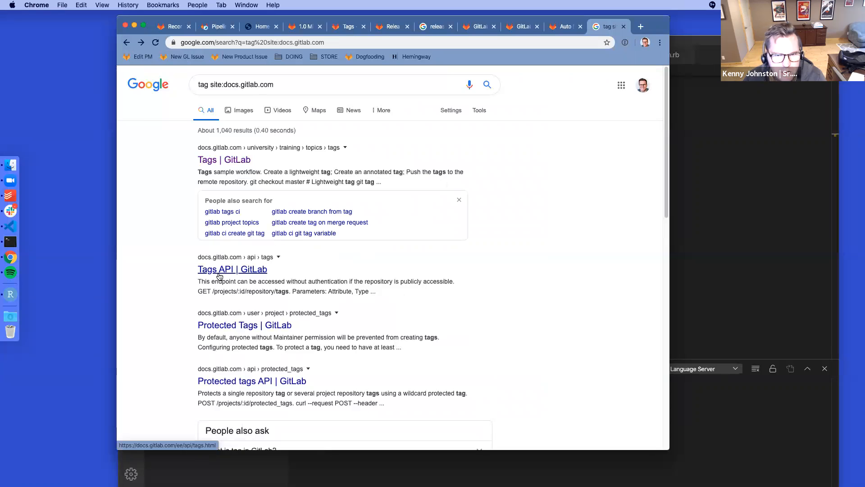
{"action": "scroll", "coordinate": [219, 275], "scroll_direction": "down", "scroll_amount": 3}
{"action": "scroll", "coordinate": [220, 274], "scroll_direction": "down", "scroll_amount": 7}
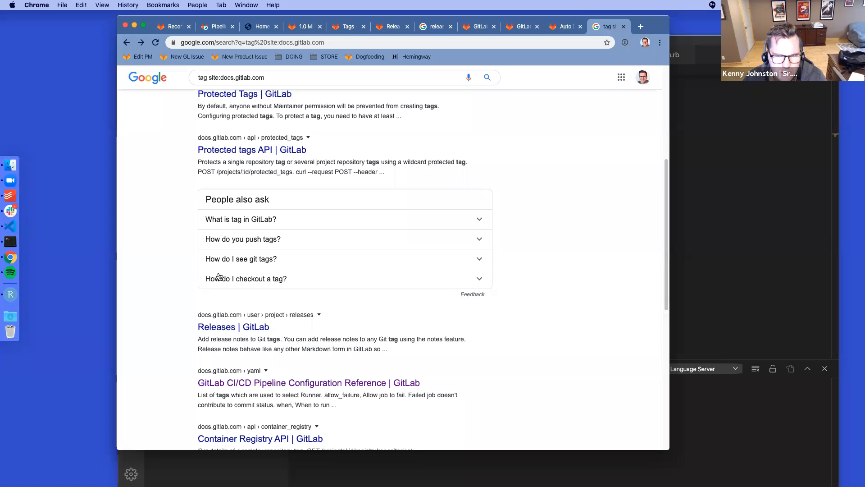
{"action": "scroll", "coordinate": [220, 276], "scroll_direction": "down", "scroll_amount": 1}
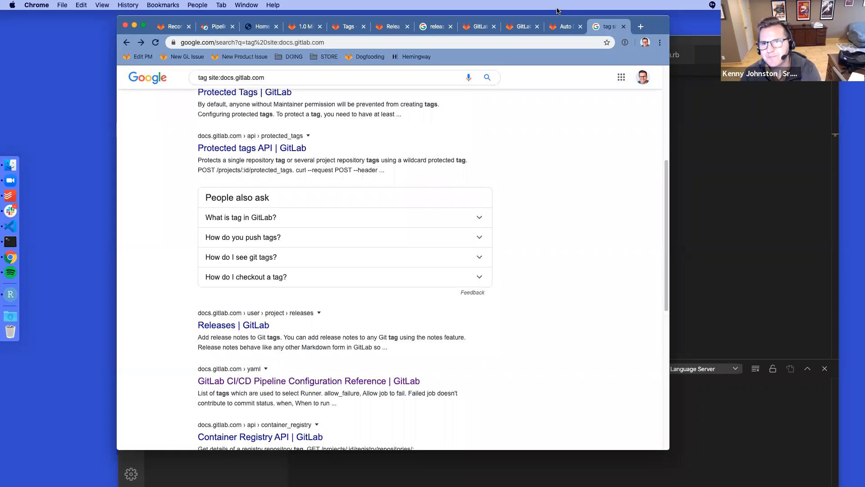
Step: Return to the Auto DevOps documentation and go through its Customizing topics to the "Customizing .gitlab-ci.yml" section
{"action": "left_click", "coordinate": [571, 28]}
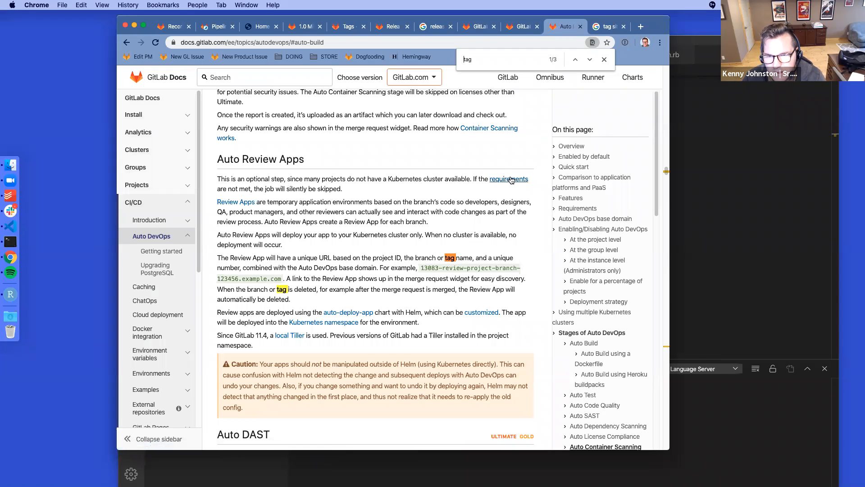
{"action": "scroll", "coordinate": [512, 180], "scroll_direction": "down", "scroll_amount": 1}
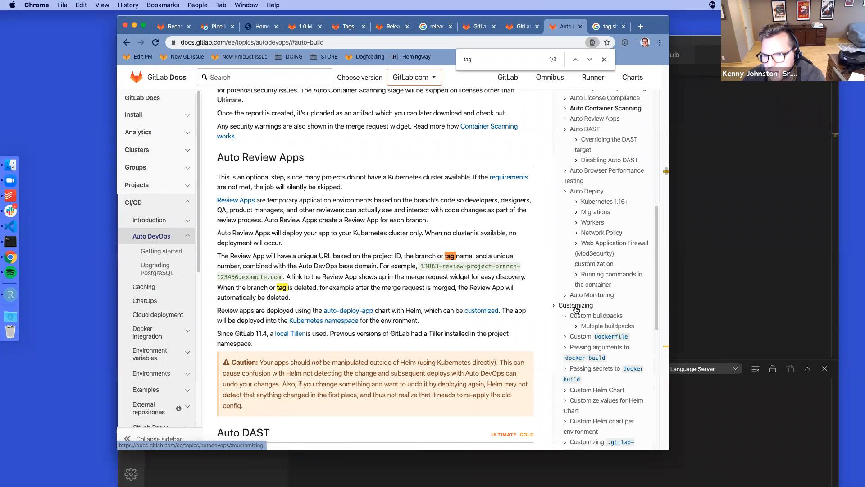
{"action": "left_click", "coordinate": [575, 306]}
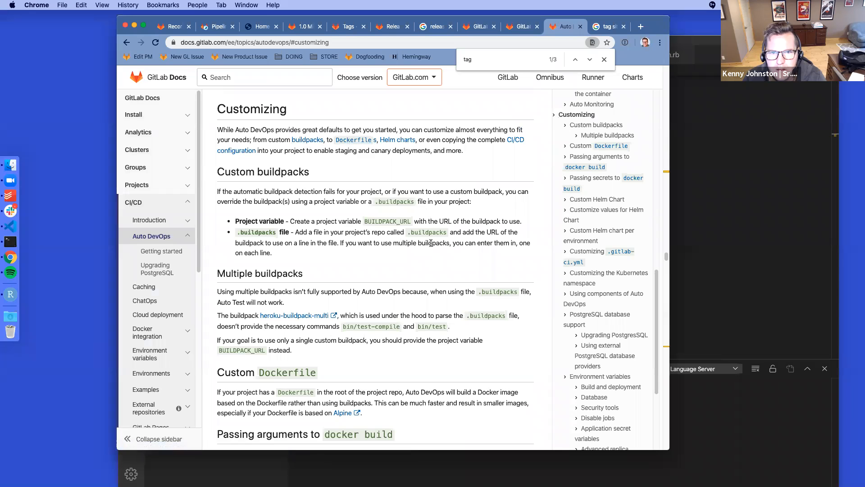
{"action": "scroll", "coordinate": [638, 280], "scroll_direction": "down", "scroll_amount": 5}
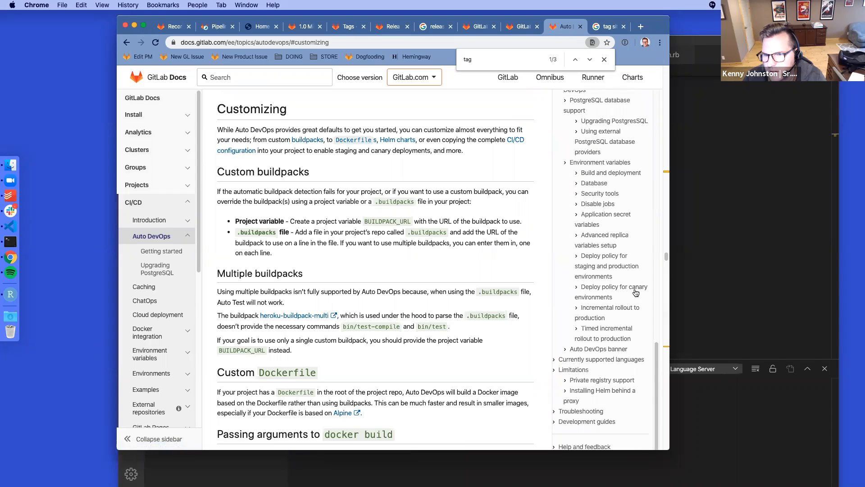
{"action": "scroll", "coordinate": [604, 181], "scroll_direction": "down", "scroll_amount": 3}
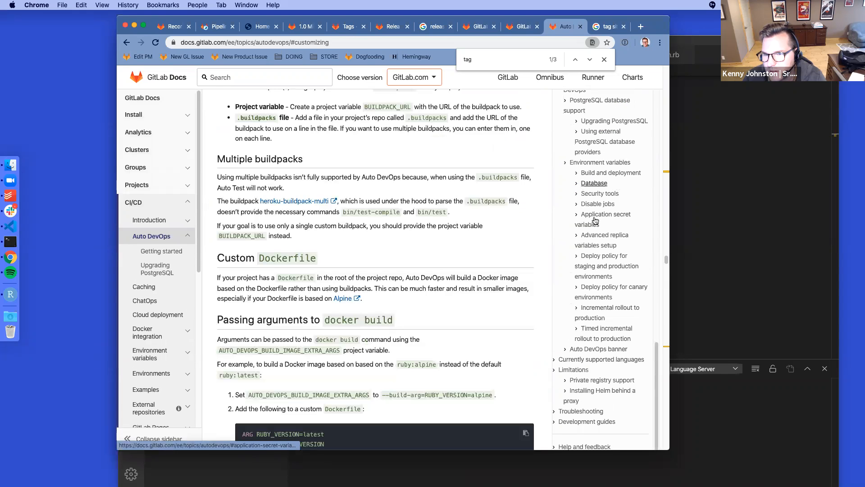
{"action": "scroll", "coordinate": [601, 185], "scroll_direction": "up", "scroll_amount": 3}
{"action": "scroll", "coordinate": [602, 184], "scroll_direction": "up", "scroll_amount": 1}
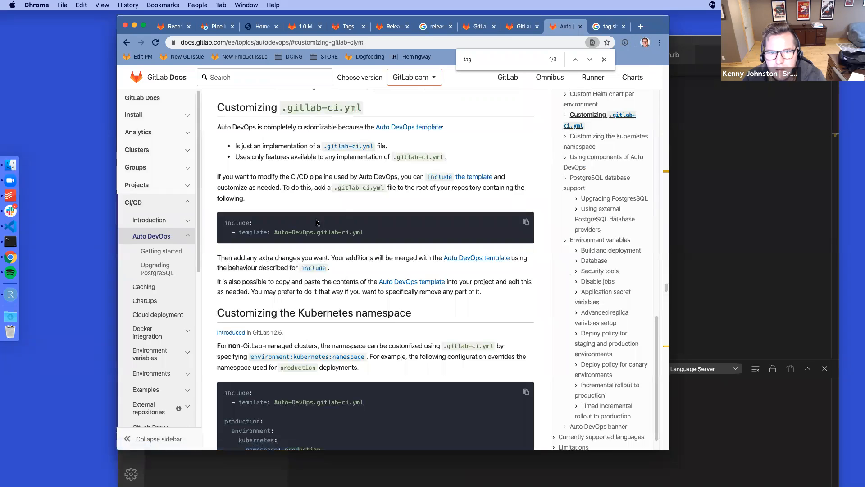
Step: Check the include:template reference, then open the Auto-DevOps.gitlab-ci.yml template and examine its stages and included job templates
{"action": "left_click", "coordinate": [473, 176]}
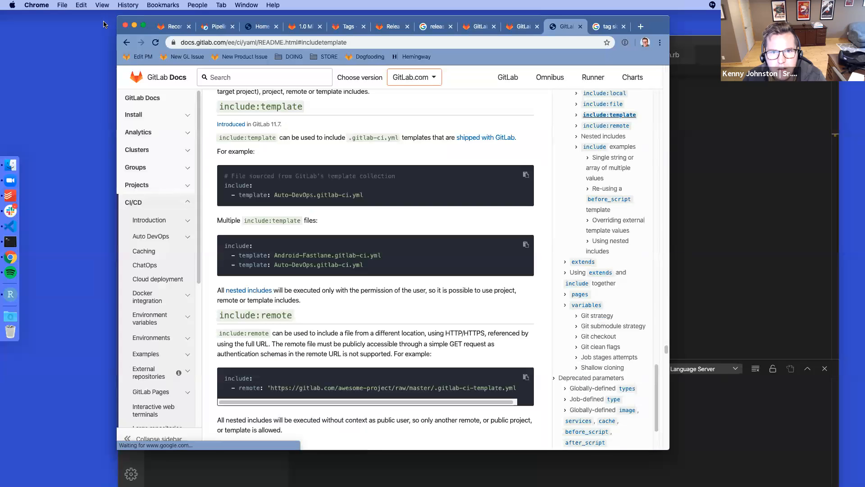
{"action": "left_click", "coordinate": [127, 42]}
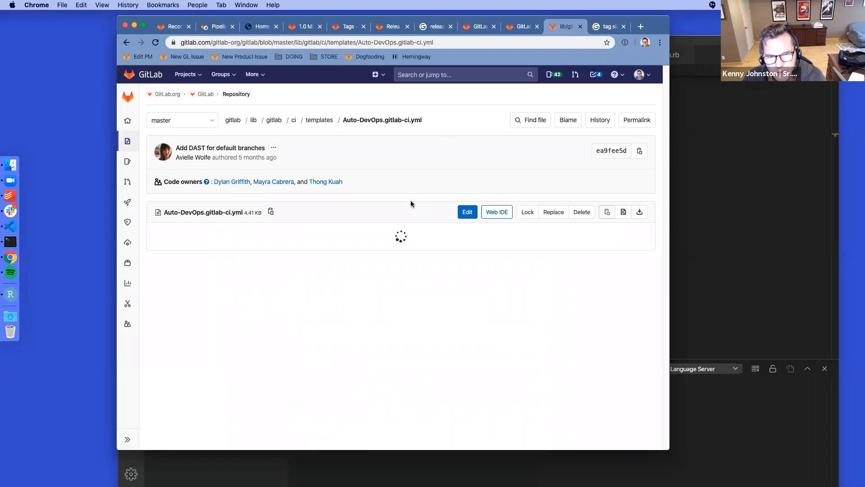
{"action": "scroll", "coordinate": [380, 249], "scroll_direction": "down", "scroll_amount": 10}
{"action": "scroll", "coordinate": [381, 249], "scroll_direction": "down", "scroll_amount": 5}
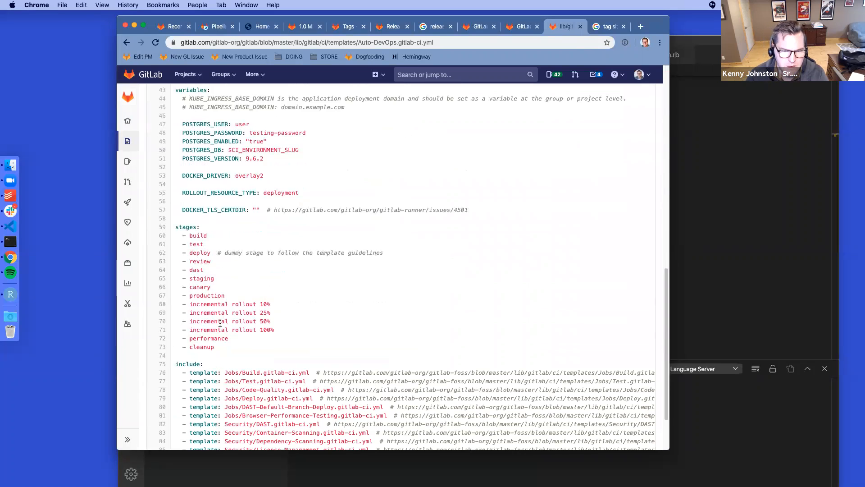
Step: Search the Auto-DevOps.gitlab-ci.yml template for "tag", then clear the search term and return to the start of the file
{"action": "key", "text": "super+f"}
{"action": "type", "text": "tag"}
{"action": "key", "text": "Return"}
{"action": "key", "text": "Return"}
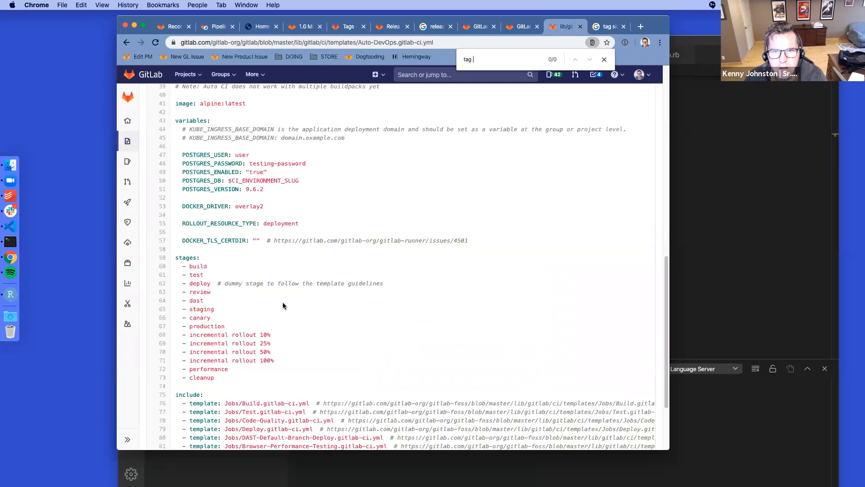
{"action": "key", "text": "BackSpace"}
{"action": "key", "text": "BackSpace"}
{"action": "key", "text": "BackSpace"}
{"action": "key", "text": "BackSpace"}
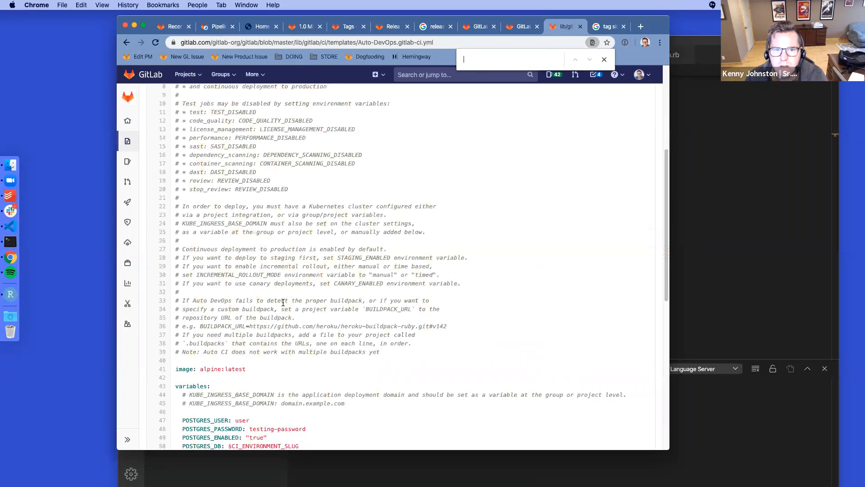
{"action": "scroll", "coordinate": [309, 285], "scroll_direction": "up", "scroll_amount": 6}
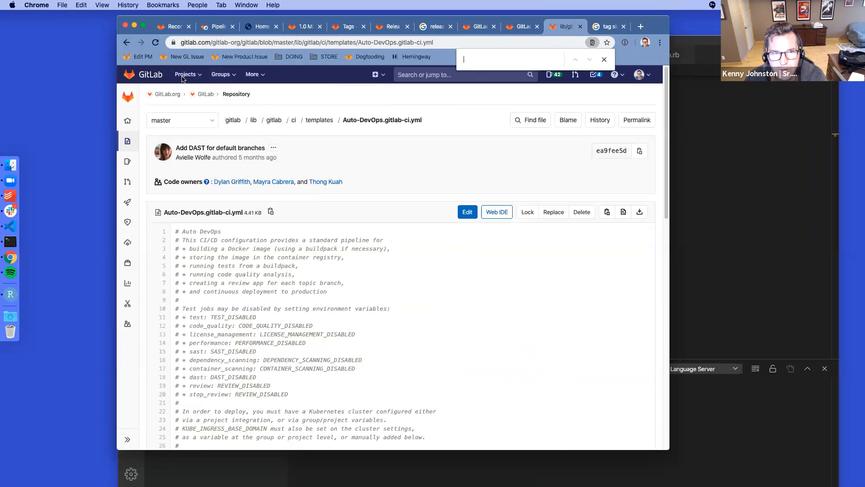
Step: Open the templates folder that contains Auto-DevOps.gitlab-ci.yml in the GitLab repository
{"action": "left_click", "coordinate": [127, 43]}
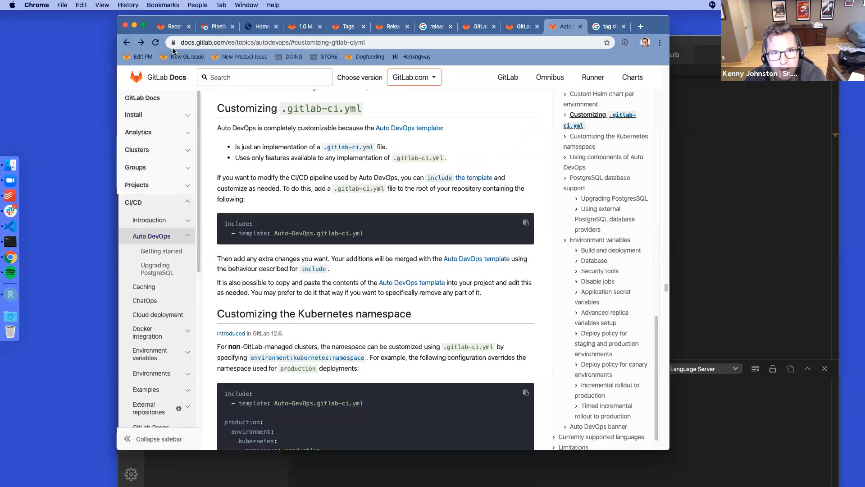
{"action": "left_click", "coordinate": [139, 44]}
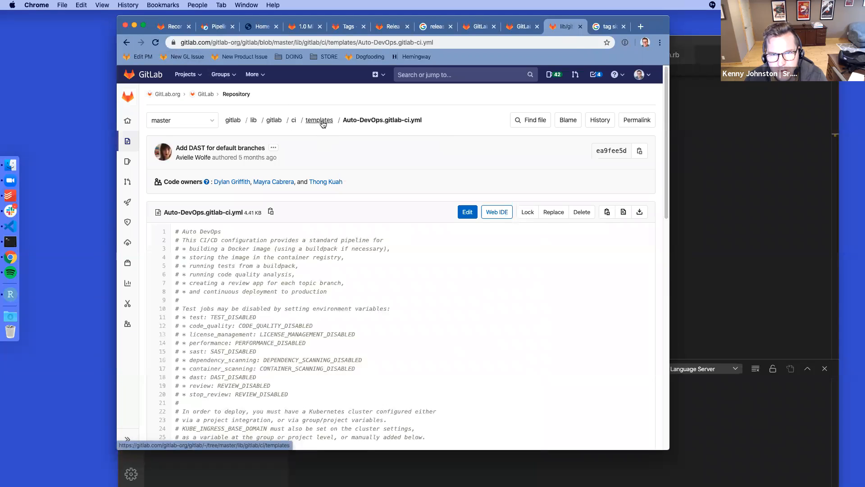
{"action": "left_click", "coordinate": [323, 121]}
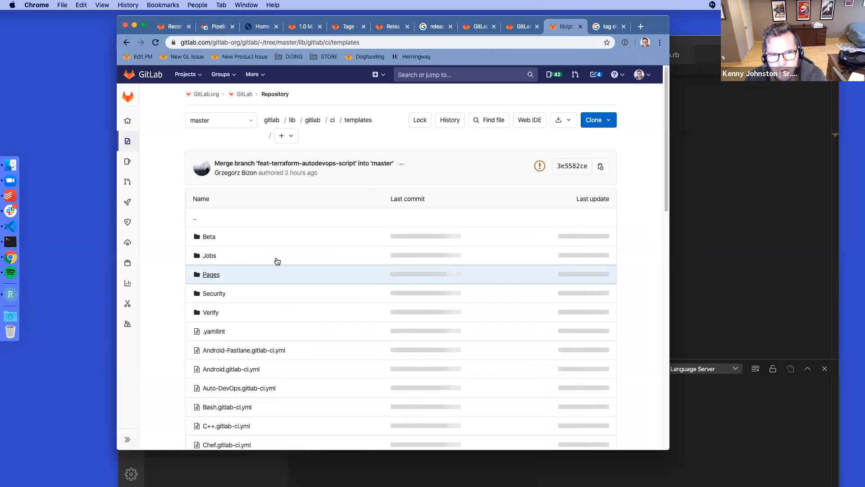
Step: Open Deploy.gitlab-ci.yml in the Jobs templates folder and examine the review job's "only" refs for branches and tags
{"action": "left_click", "coordinate": [209, 256]}
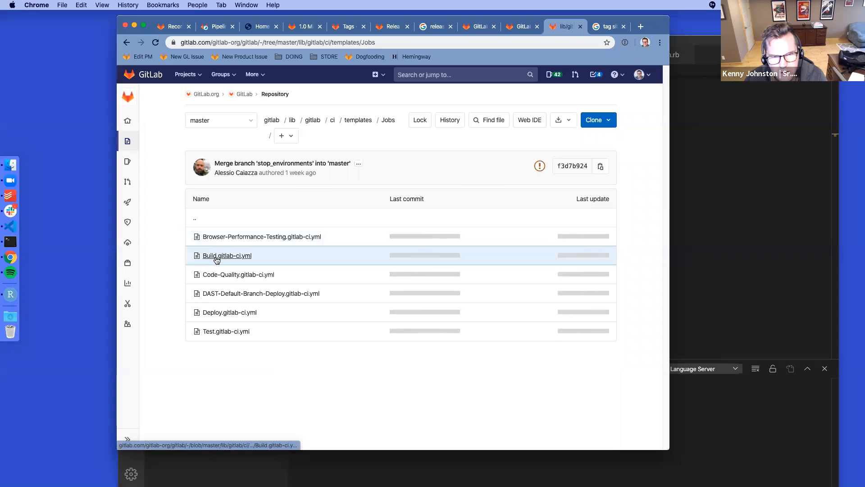
{"action": "left_click", "coordinate": [232, 312]}
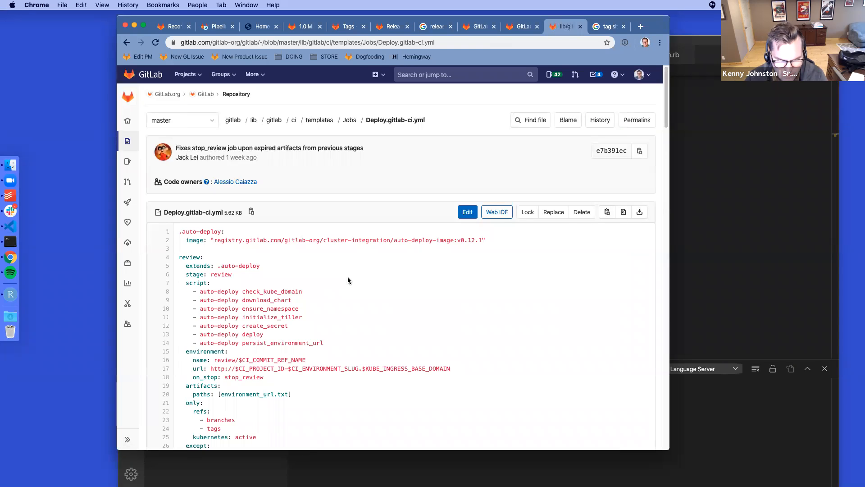
{"action": "scroll", "coordinate": [315, 325], "scroll_direction": "down", "scroll_amount": 3}
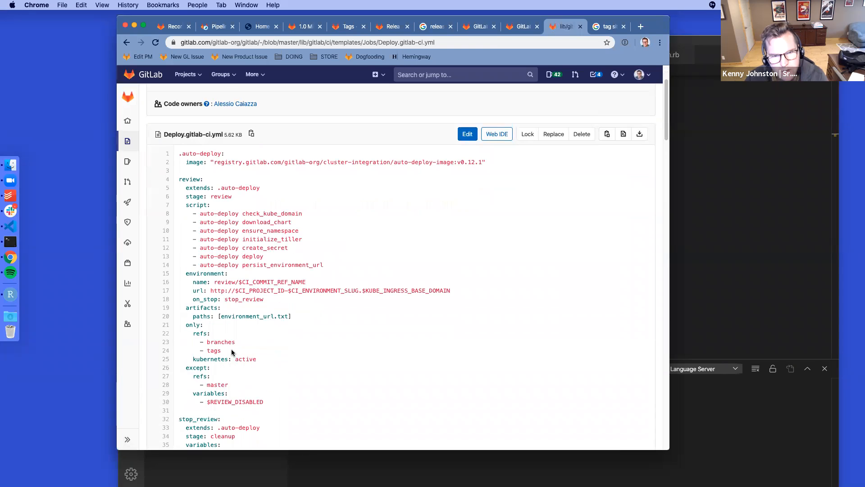
{"action": "left_click_drag", "start_coordinate": [209, 350], "coordinate": [187, 328]}
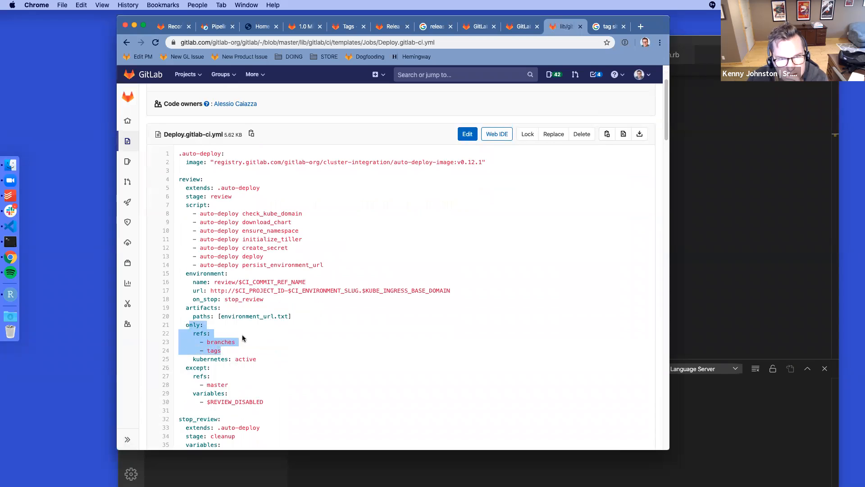
Step: Examine the ref rules of the stop_review, staging, canary, production and rollout jobs in Deploy.gitlab-ci.yml, then return to the file's start
{"action": "scroll", "coordinate": [298, 335], "scroll_direction": "down", "scroll_amount": 7}
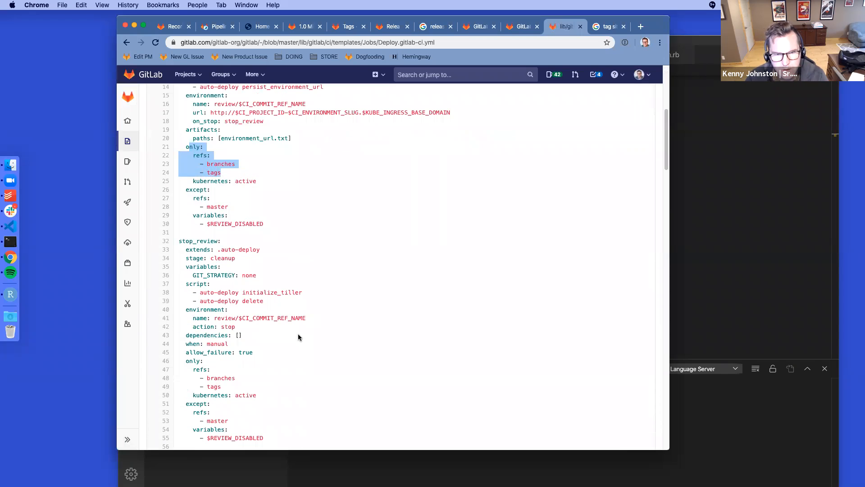
{"action": "scroll", "coordinate": [299, 337], "scroll_direction": "down", "scroll_amount": 10}
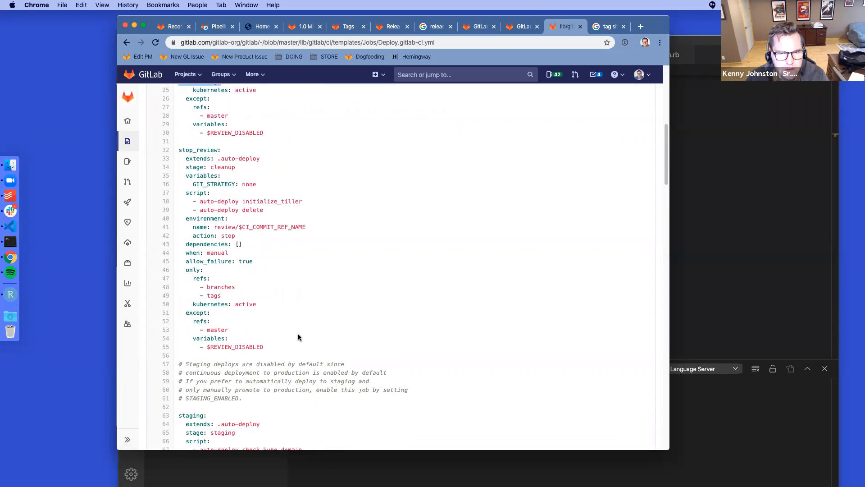
{"action": "scroll", "coordinate": [299, 338], "scroll_direction": "down", "scroll_amount": 9}
{"action": "scroll", "coordinate": [299, 337], "scroll_direction": "up", "scroll_amount": 7}
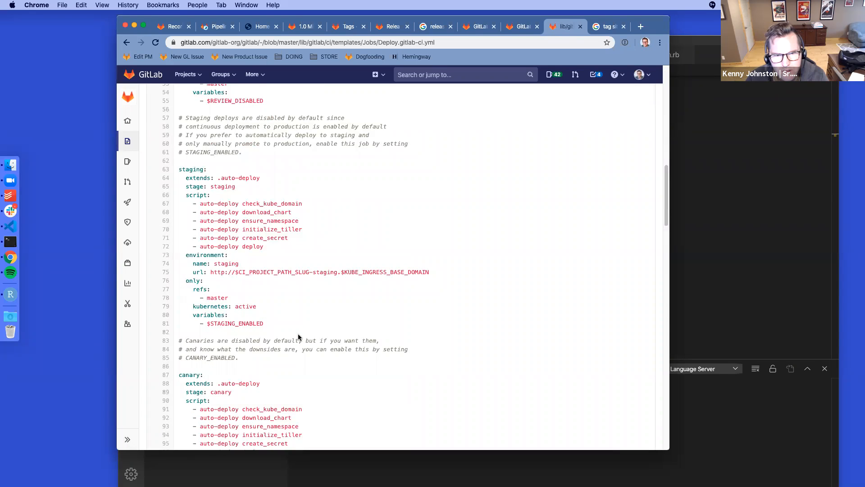
{"action": "left_click_drag", "start_coordinate": [228, 298], "coordinate": [189, 281]}
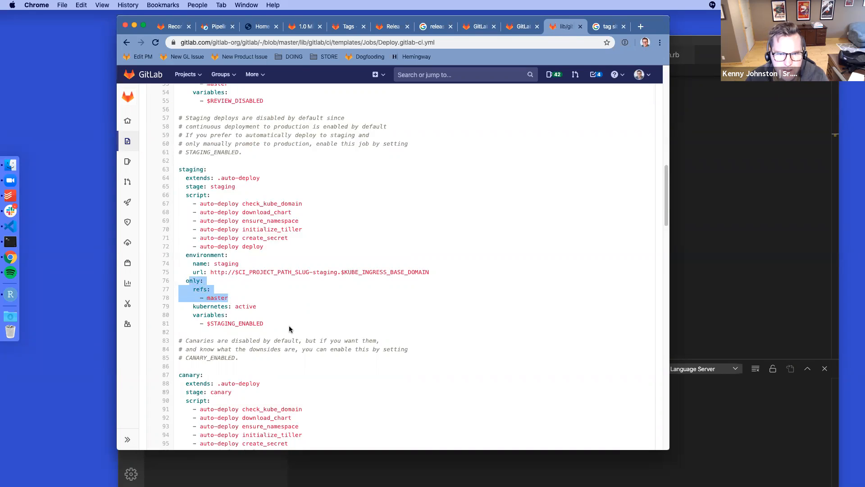
{"action": "scroll", "coordinate": [290, 326], "scroll_direction": "down", "scroll_amount": 6}
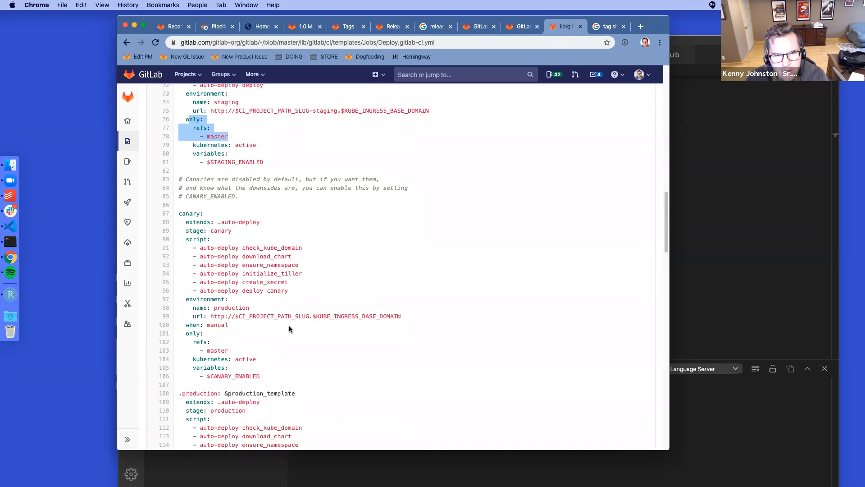
{"action": "scroll", "coordinate": [290, 329], "scroll_direction": "down", "scroll_amount": 13}
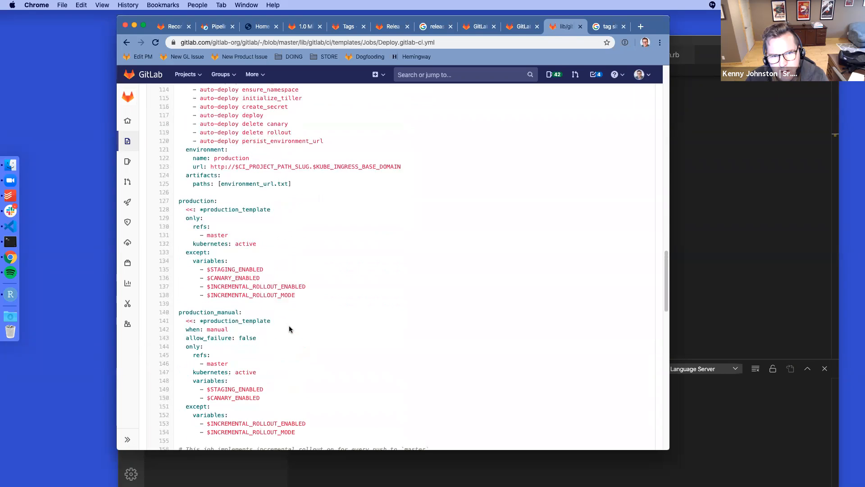
{"action": "scroll", "coordinate": [290, 329], "scroll_direction": "down", "scroll_amount": 8}
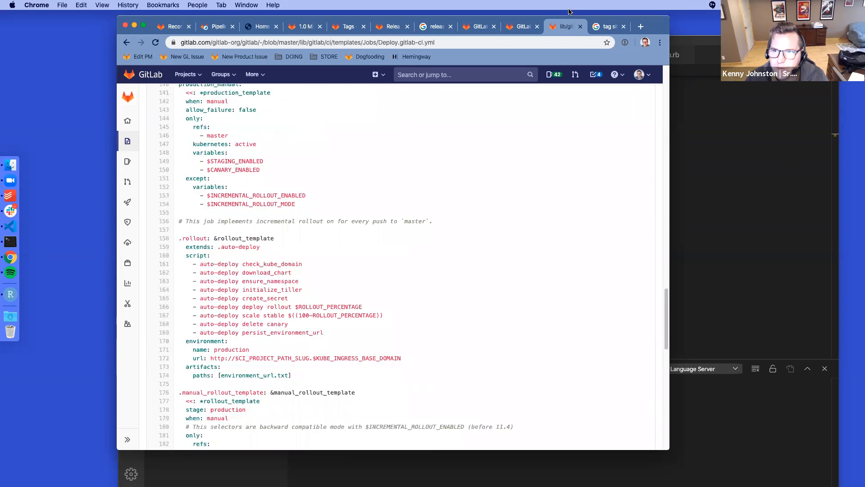
{"action": "scroll", "coordinate": [489, 234], "scroll_direction": "up", "scroll_amount": 20}
{"action": "scroll", "coordinate": [488, 235], "scroll_direction": "up", "scroll_amount": 10}
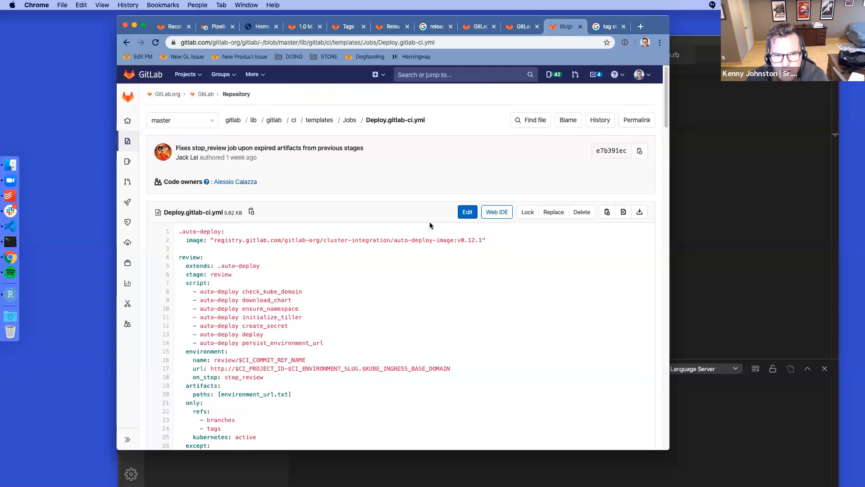
Step: Close the deploy template and open the latest master pipeline from the Artisans pipelines list to view its jobs
{"action": "left_click", "coordinate": [580, 28]}
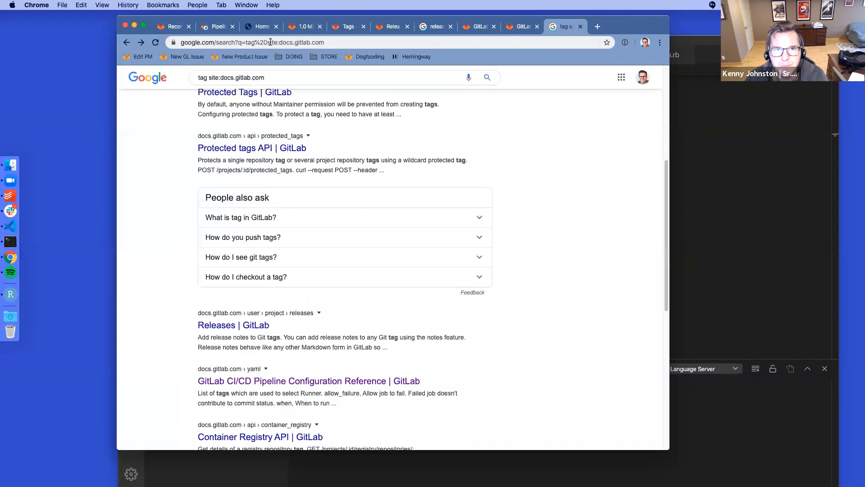
{"action": "left_click", "coordinate": [219, 27]}
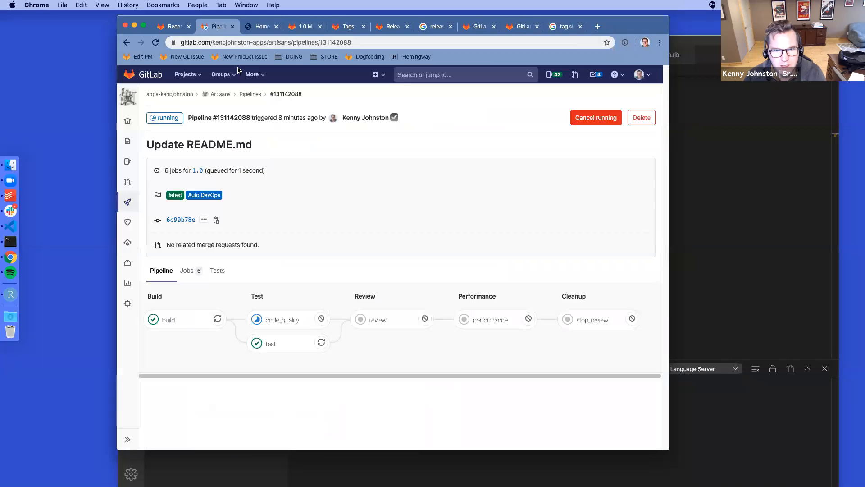
{"action": "left_click", "coordinate": [251, 94]}
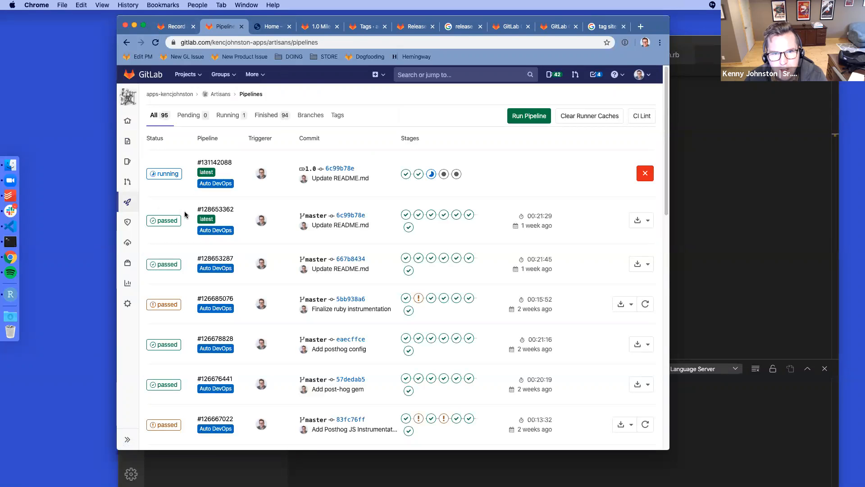
{"action": "left_click", "coordinate": [214, 209]}
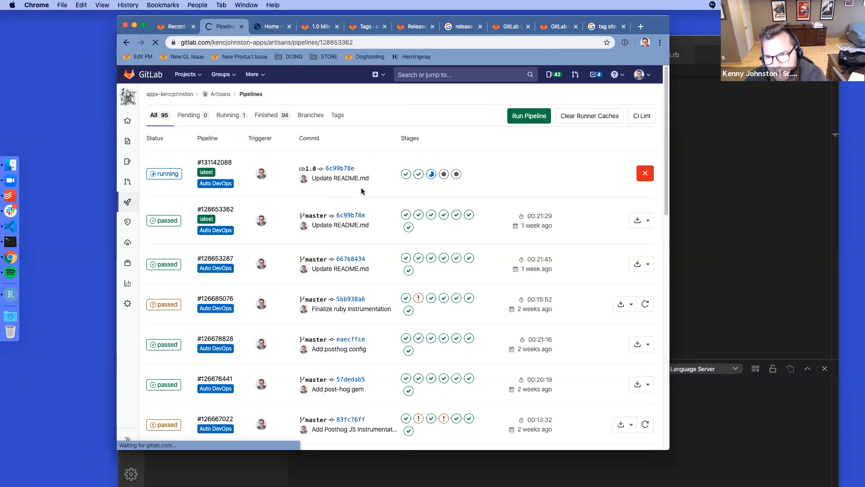
{"action": "scroll", "coordinate": [343, 311], "scroll_direction": "down", "scroll_amount": 1}
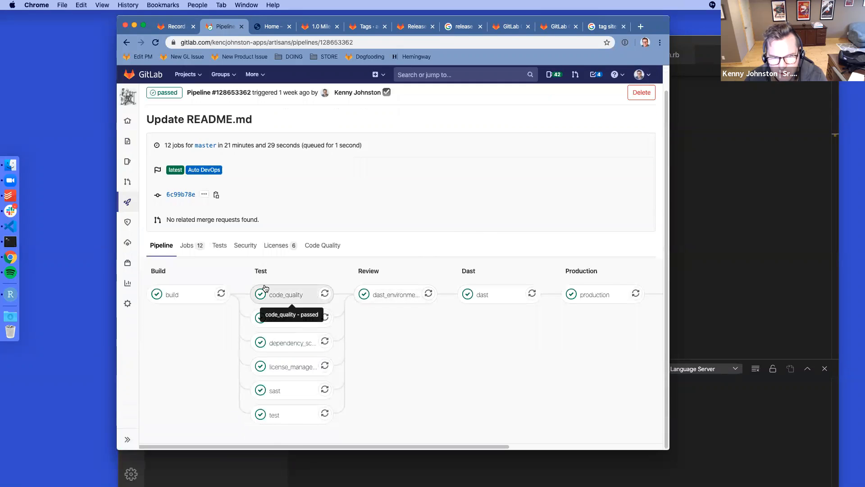
Step: Open the master pipeline's code_quality job and examine its log, from the runner and Docker setup to the script and artifact upload sections
{"action": "left_click", "coordinate": [286, 295]}
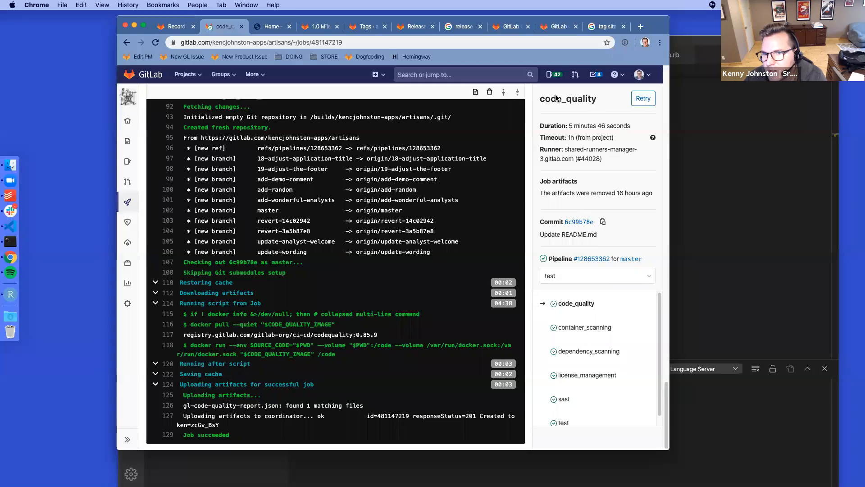
{"action": "scroll", "coordinate": [321, 272], "scroll_direction": "up", "scroll_amount": 15}
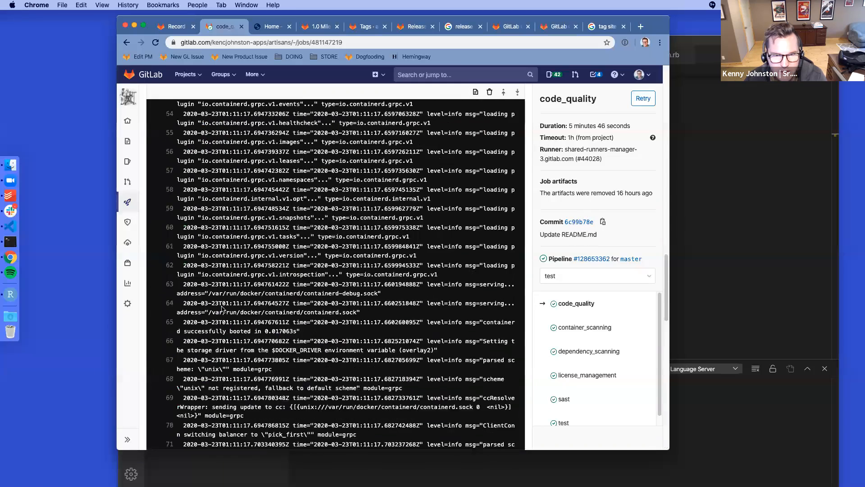
{"action": "scroll", "coordinate": [223, 307], "scroll_direction": "down", "scroll_amount": 15}
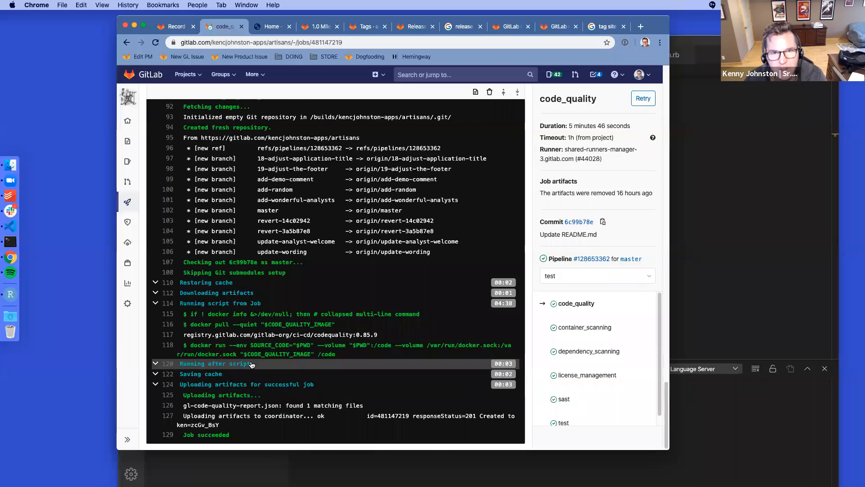
{"action": "scroll", "coordinate": [252, 365], "scroll_direction": "up", "scroll_amount": 4}
{"action": "scroll", "coordinate": [252, 365], "scroll_direction": "up", "scroll_amount": 20}
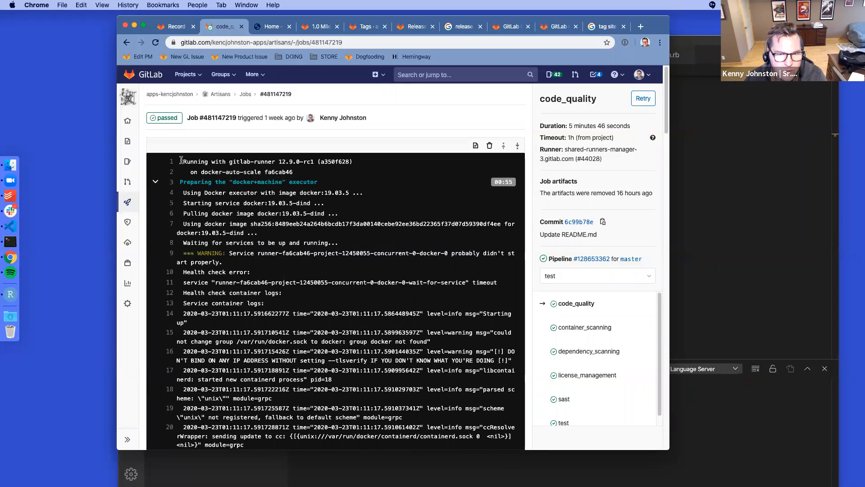
{"action": "left_click_drag", "start_coordinate": [181, 160], "coordinate": [318, 230]}
{"action": "left_click", "coordinate": [236, 206]}
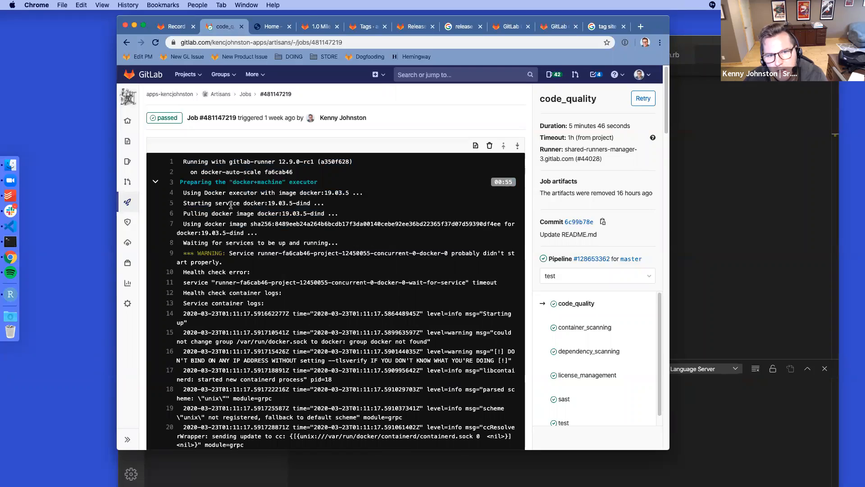
{"action": "scroll", "coordinate": [231, 205], "scroll_direction": "down", "scroll_amount": 20}
{"action": "scroll", "coordinate": [230, 206], "scroll_direction": "down", "scroll_amount": 2}
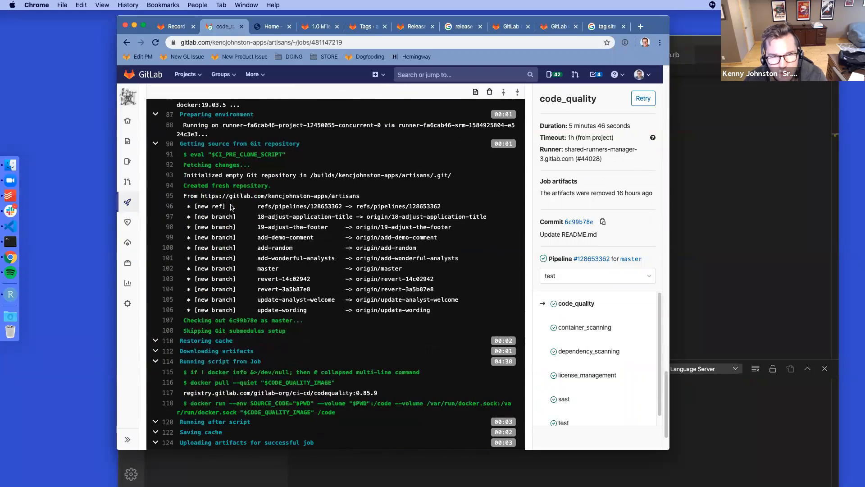
Step: Open the pipeline's sast job and review its log, collapsing the Running after script, Saving cache and Uploading artifacts sections
{"action": "left_click", "coordinate": [128, 43]}
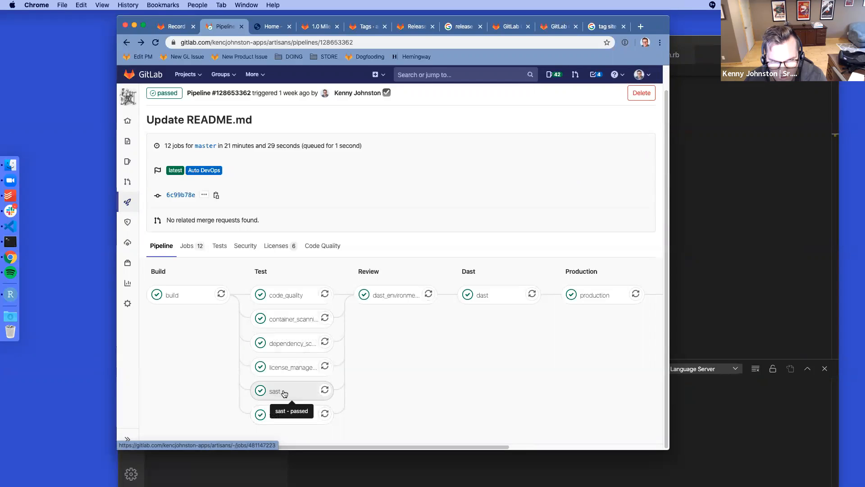
{"action": "left_click", "coordinate": [329, 389]}
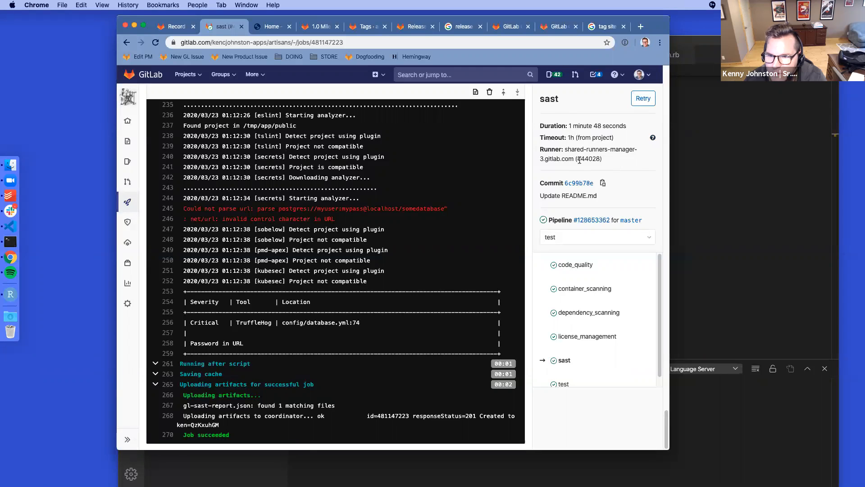
{"action": "scroll", "coordinate": [590, 343], "scroll_direction": "down", "scroll_amount": 1}
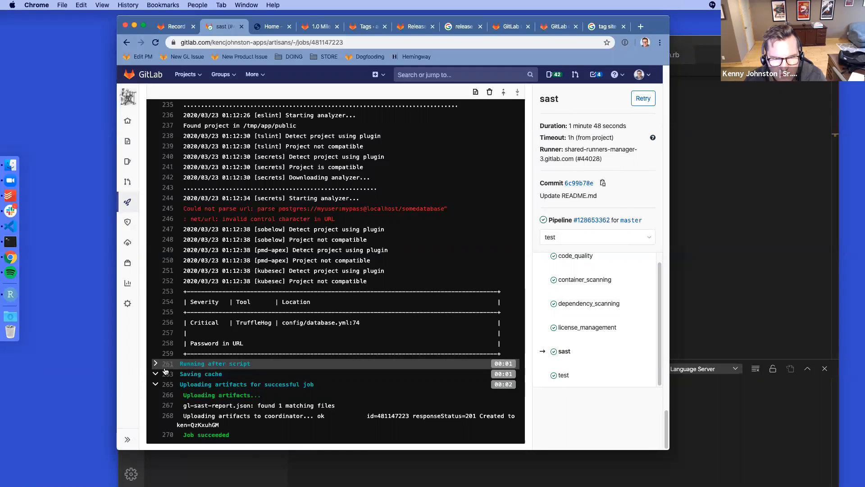
{"action": "left_click", "coordinate": [504, 374]}
{"action": "left_click", "coordinate": [504, 384]}
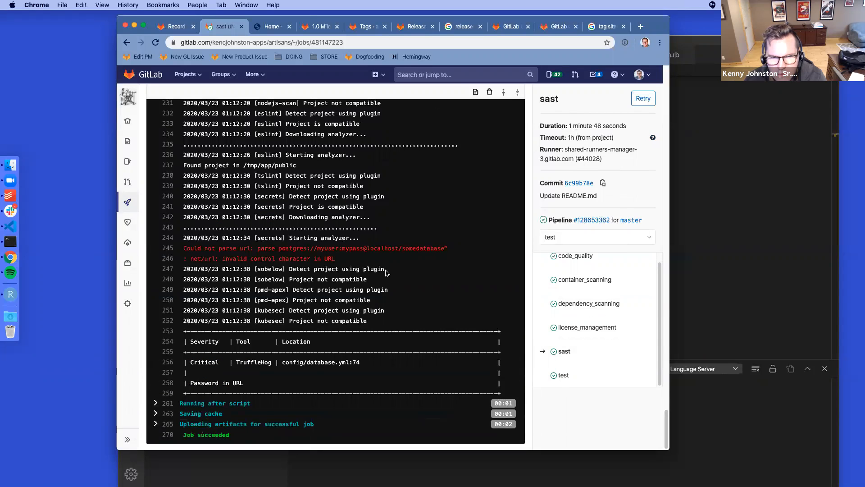
{"action": "scroll", "coordinate": [386, 273], "scroll_direction": "up", "scroll_amount": 10}
{"action": "scroll", "coordinate": [644, 325], "scroll_direction": "down", "scroll_amount": 10}
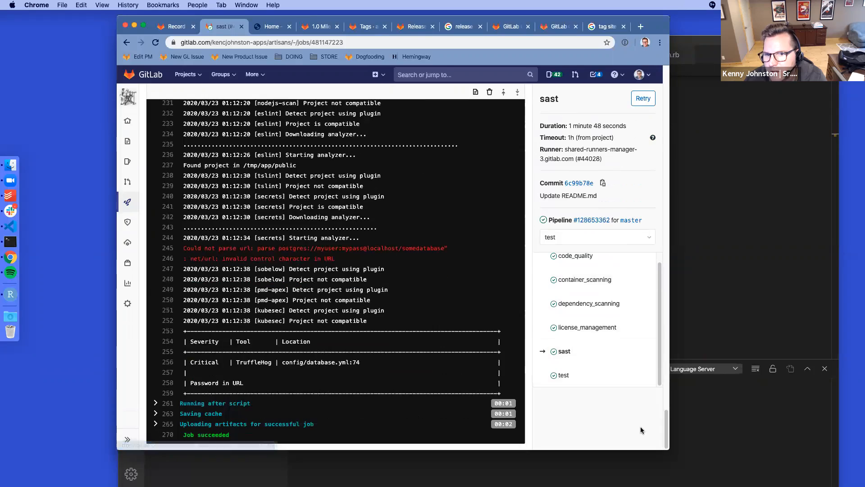
{"action": "scroll", "coordinate": [264, 370], "scroll_direction": "up", "scroll_amount": 15}
{"action": "scroll", "coordinate": [263, 370], "scroll_direction": "up", "scroll_amount": 10}
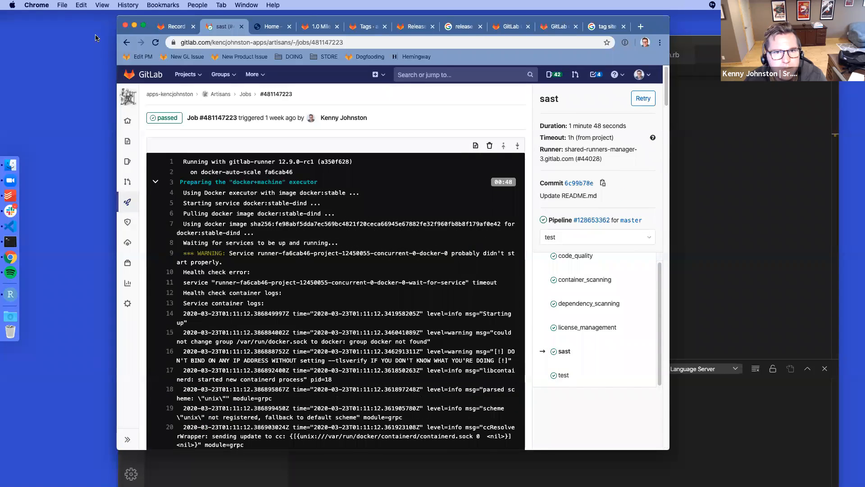
Step: Open the same pipeline's test job, collapse the Uploading artifacts section and examine the test run output in the log
{"action": "left_click", "coordinate": [127, 43]}
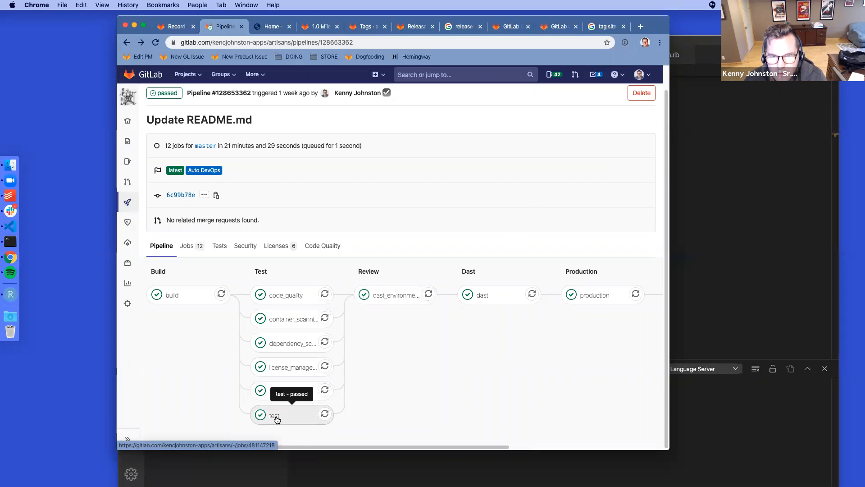
{"action": "left_click", "coordinate": [275, 416]}
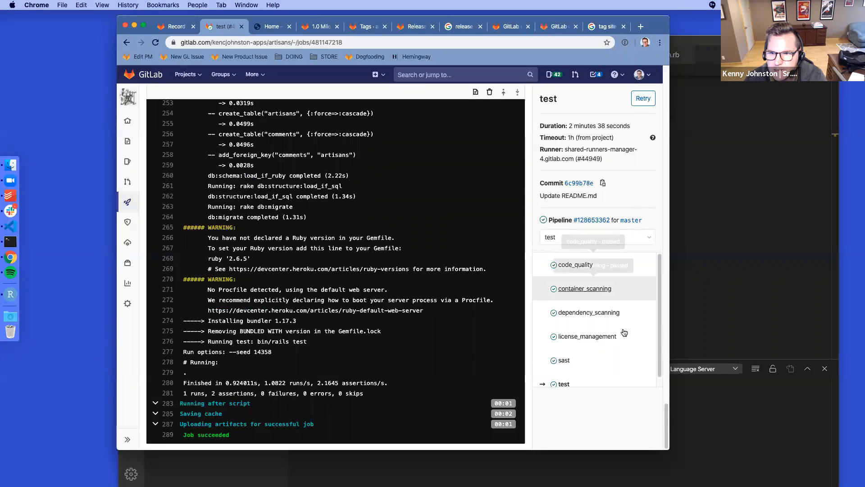
{"action": "scroll", "coordinate": [604, 316], "scroll_direction": "down", "scroll_amount": 1}
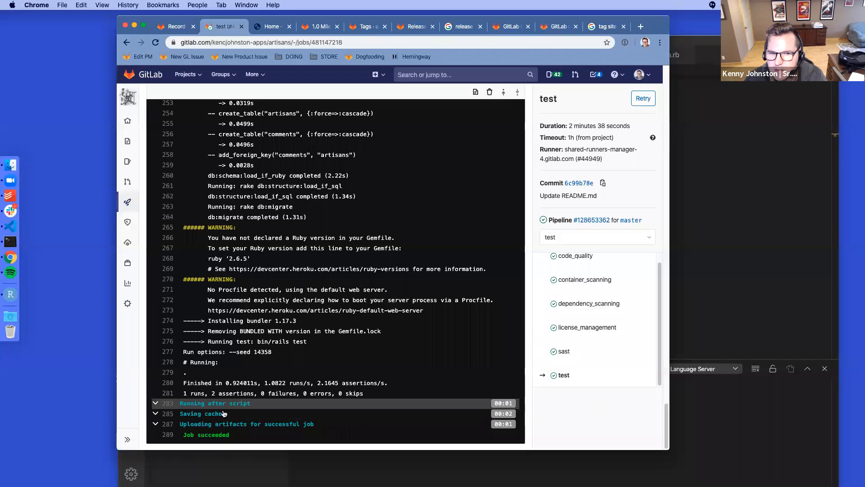
{"action": "left_click", "coordinate": [156, 425]}
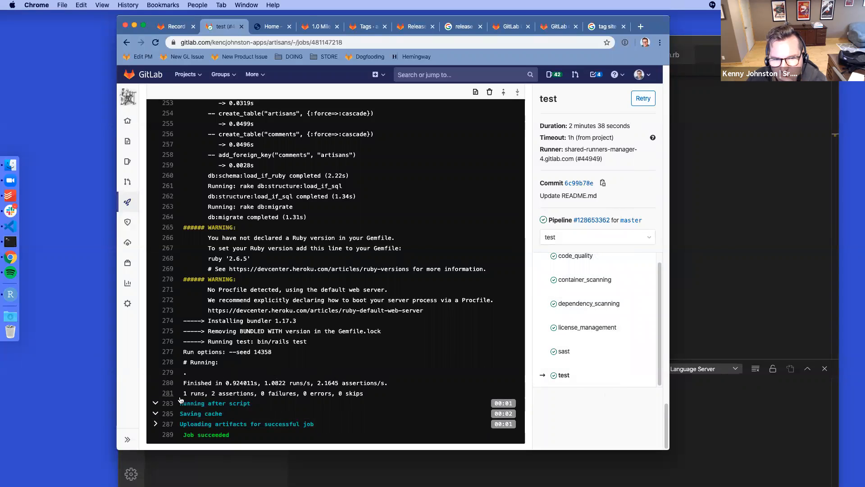
{"action": "scroll", "coordinate": [202, 361], "scroll_direction": "up", "scroll_amount": 5}
{"action": "scroll", "coordinate": [201, 361], "scroll_direction": "up", "scroll_amount": 10}
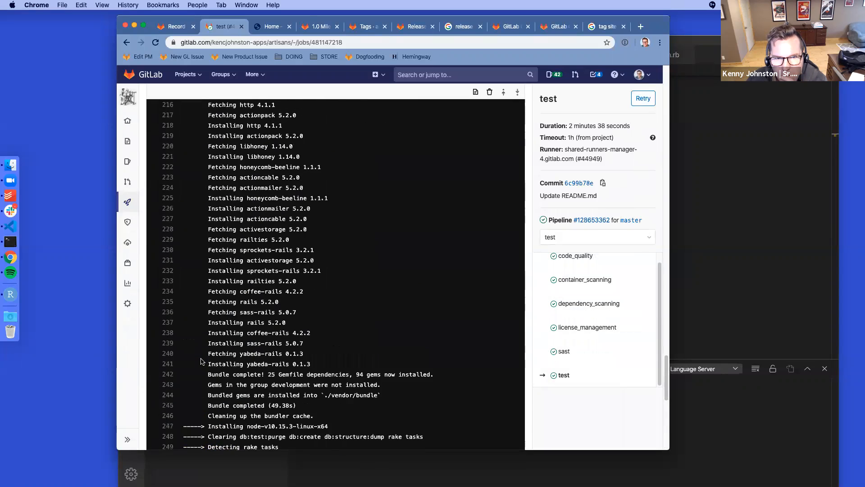
{"action": "scroll", "coordinate": [201, 361], "scroll_direction": "down", "scroll_amount": 10}
{"action": "scroll", "coordinate": [201, 361], "scroll_direction": "down", "scroll_amount": 5}
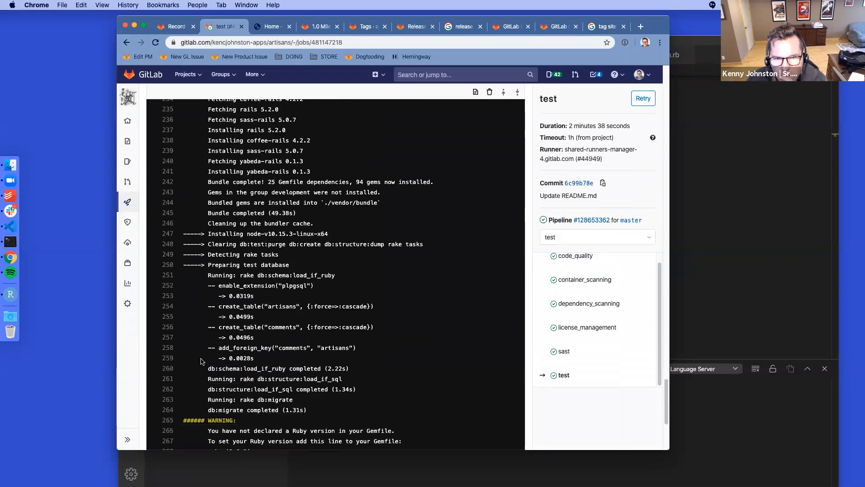
{"action": "scroll", "coordinate": [202, 358], "scroll_direction": "down", "scroll_amount": 3}
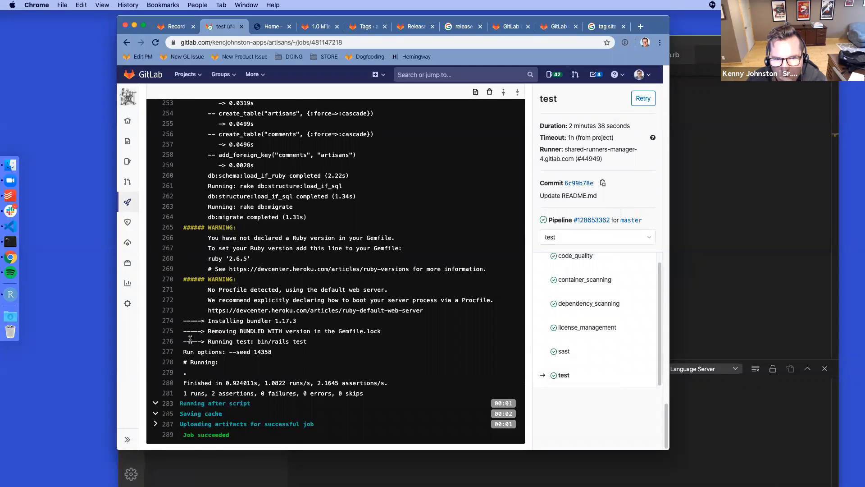
Step: Collapse the Running script from Job section of the test job's log and review the remaining sections and job details
{"action": "scroll", "coordinate": [159, 407], "scroll_direction": "up", "scroll_amount": 10}
{"action": "scroll", "coordinate": [159, 407], "scroll_direction": "up", "scroll_amount": 20}
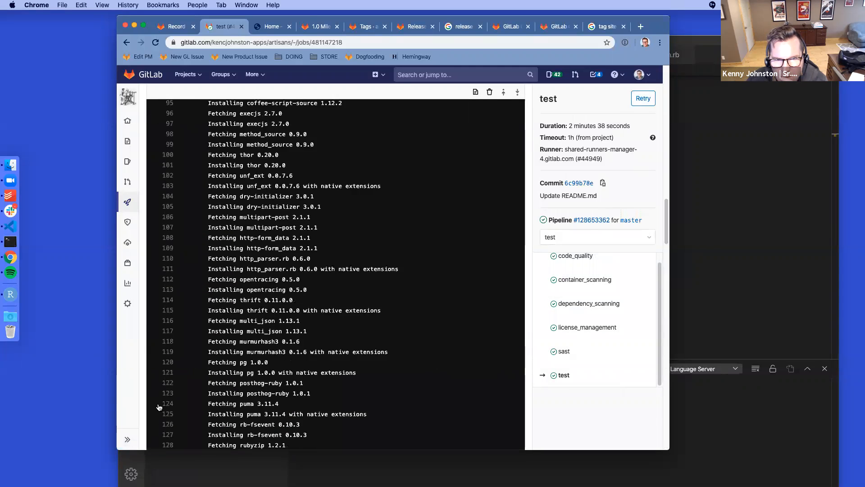
{"action": "scroll", "coordinate": [159, 407], "scroll_direction": "up", "scroll_amount": 5}
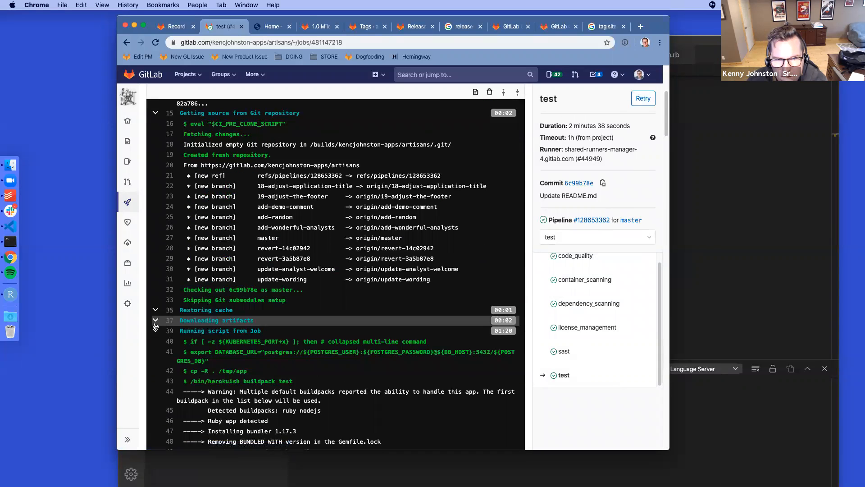
{"action": "left_click", "coordinate": [156, 331]}
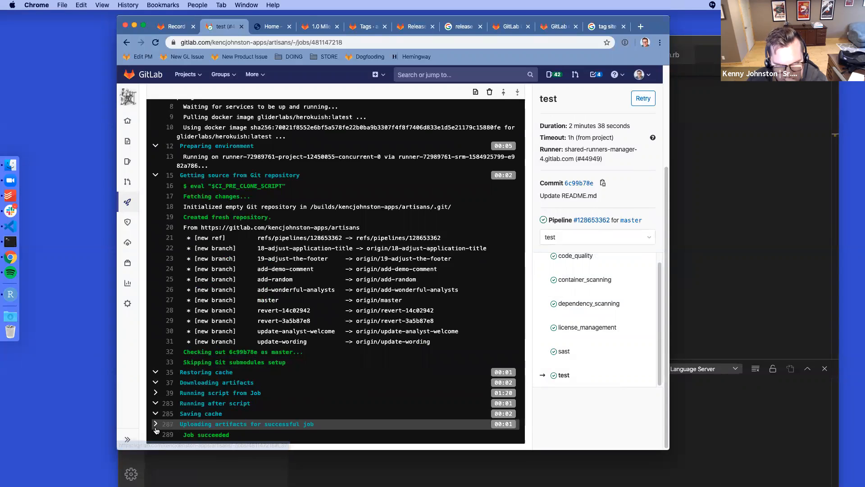
{"action": "triple_click", "coordinate": [211, 429]}
{"action": "left_click", "coordinate": [202, 429]}
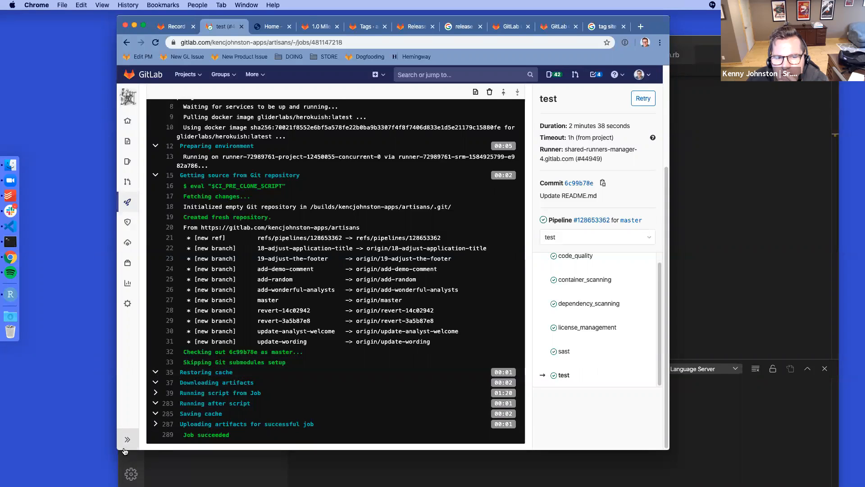
{"action": "scroll", "coordinate": [309, 415], "scroll_direction": "up", "scroll_amount": 3}
{"action": "scroll", "coordinate": [309, 415], "scroll_direction": "down", "scroll_amount": 3}
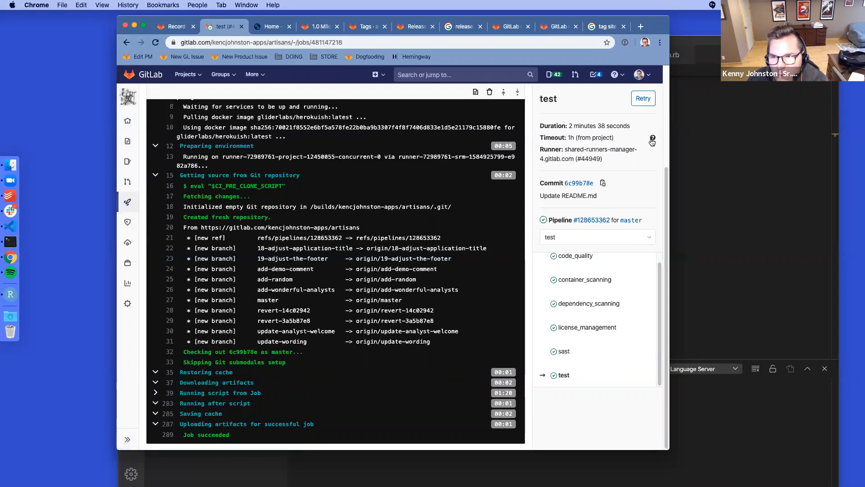
{"action": "scroll", "coordinate": [604, 354], "scroll_direction": "up", "scroll_amount": 1}
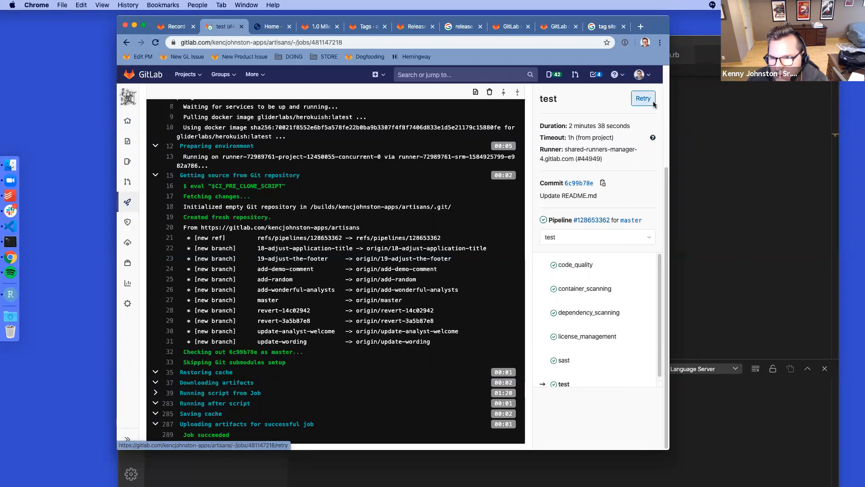
{"action": "scroll", "coordinate": [621, 205], "scroll_direction": "up", "scroll_amount": 5}
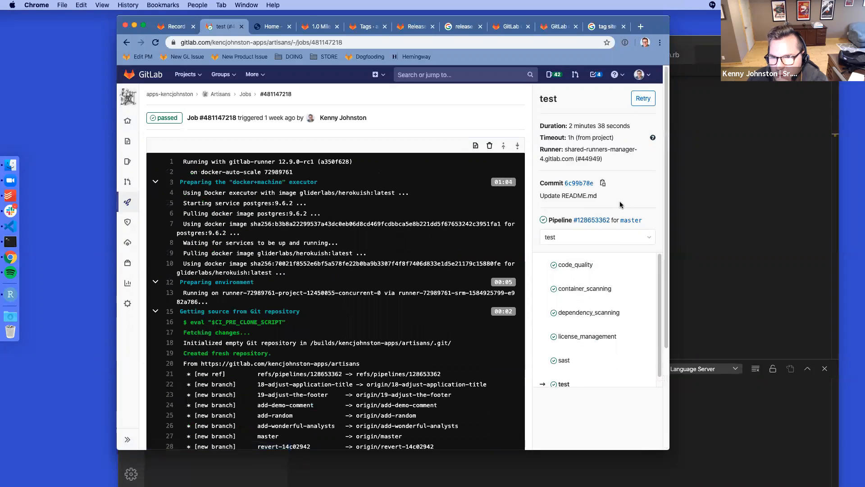
Step: Return to the pipelines list and open the test job of the running pipeline for tag 1.0
{"action": "left_click", "coordinate": [128, 42]}
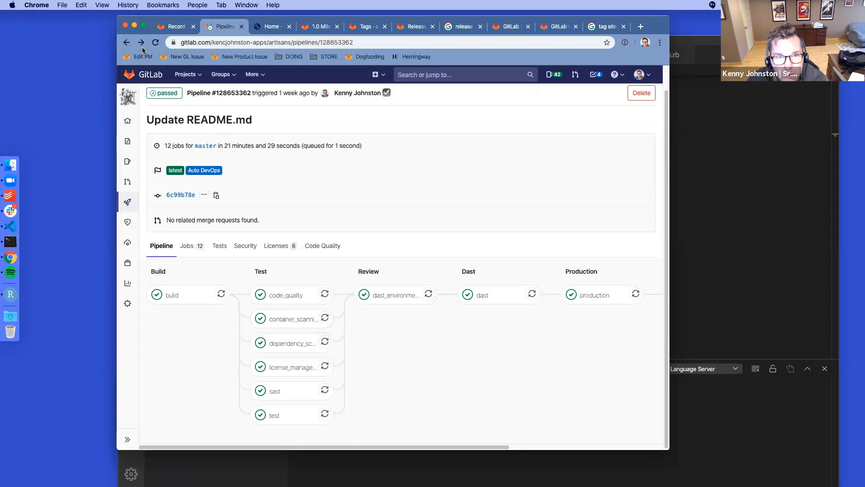
{"action": "left_click", "coordinate": [127, 42]}
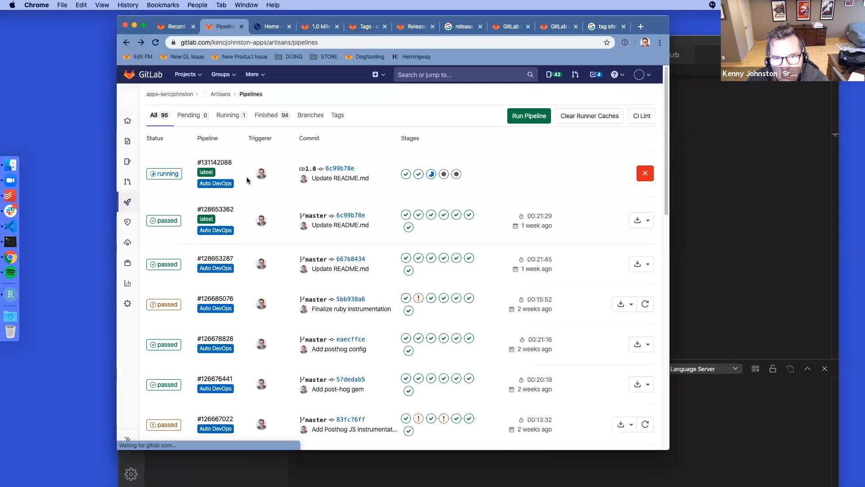
{"action": "left_click", "coordinate": [214, 163]}
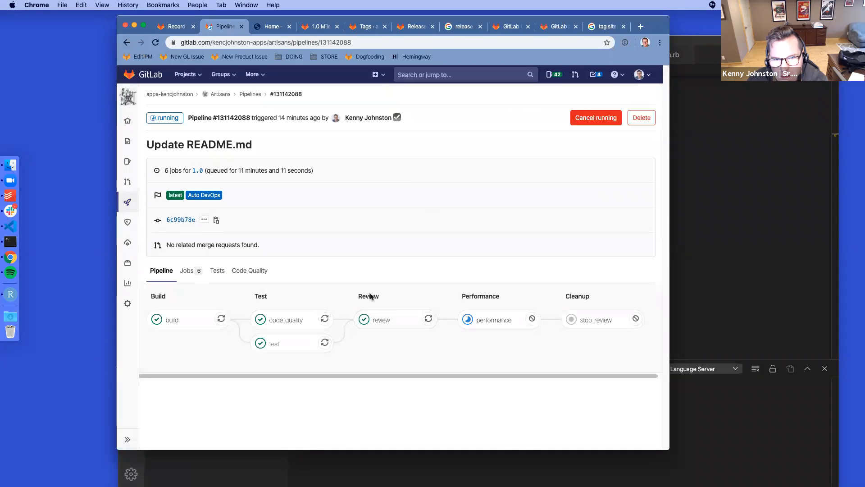
{"action": "left_click", "coordinate": [276, 345]}
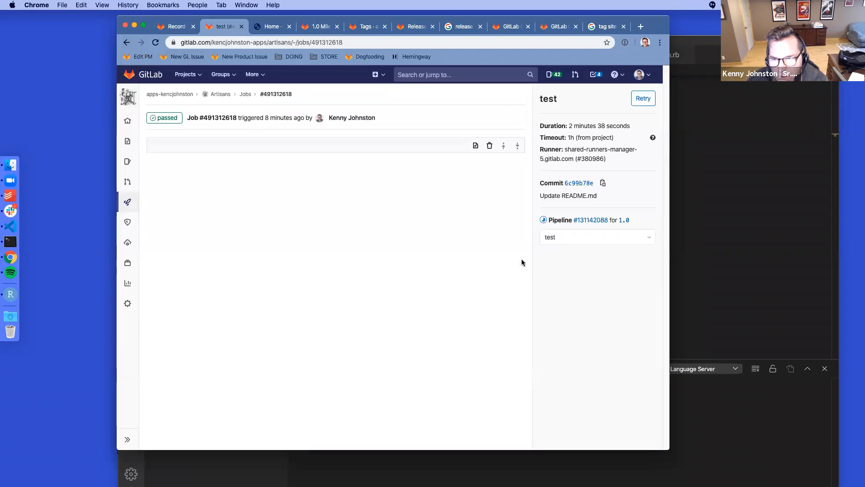
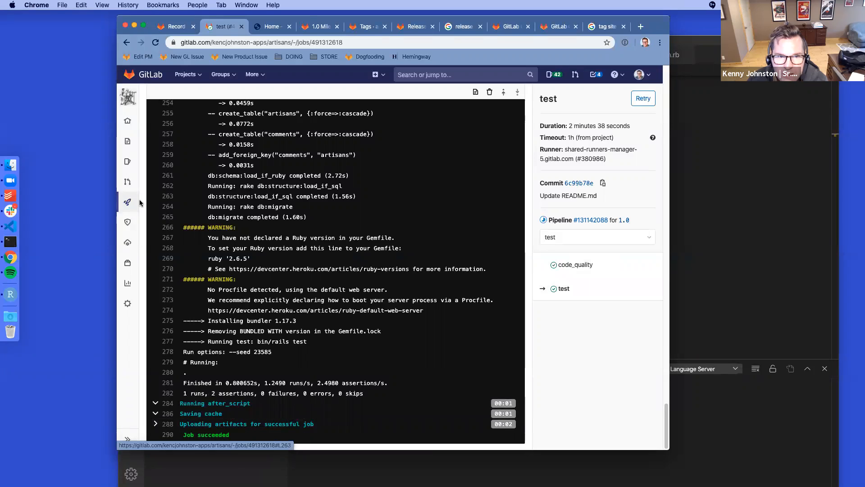
Step: Open master's latest performance job from the project's finished jobs and download its artifacts, allowing multiple file downloads
{"action": "mouse_move", "coordinate": [127, 202]}
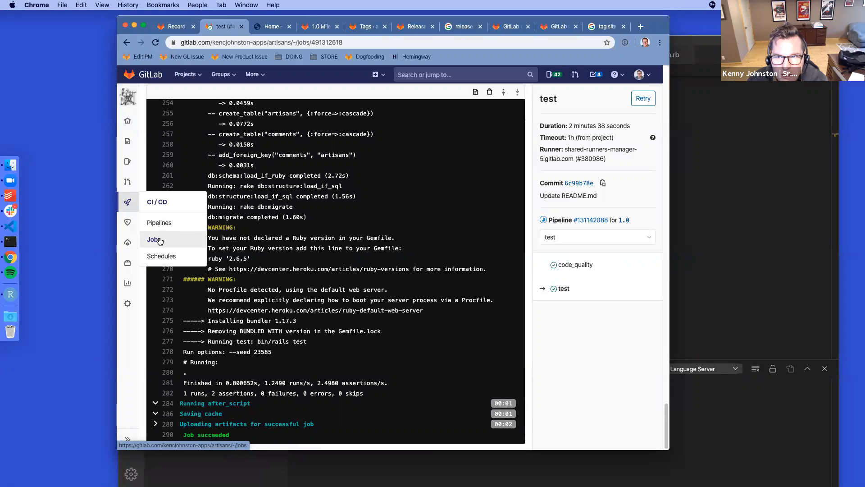
{"action": "left_click", "coordinate": [153, 239]}
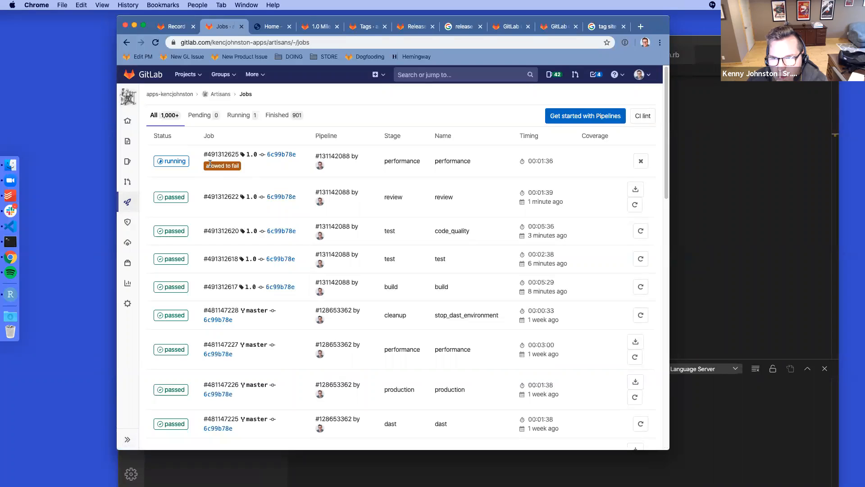
{"action": "left_click", "coordinate": [272, 115]}
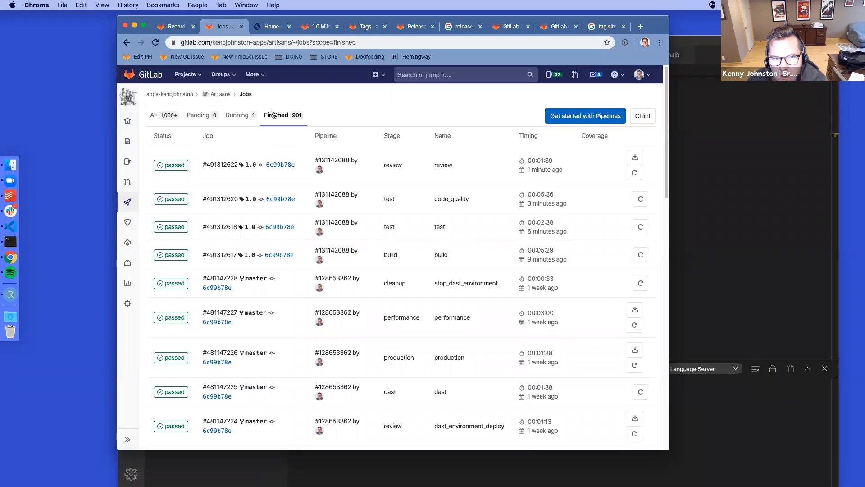
{"action": "left_click", "coordinate": [215, 311]}
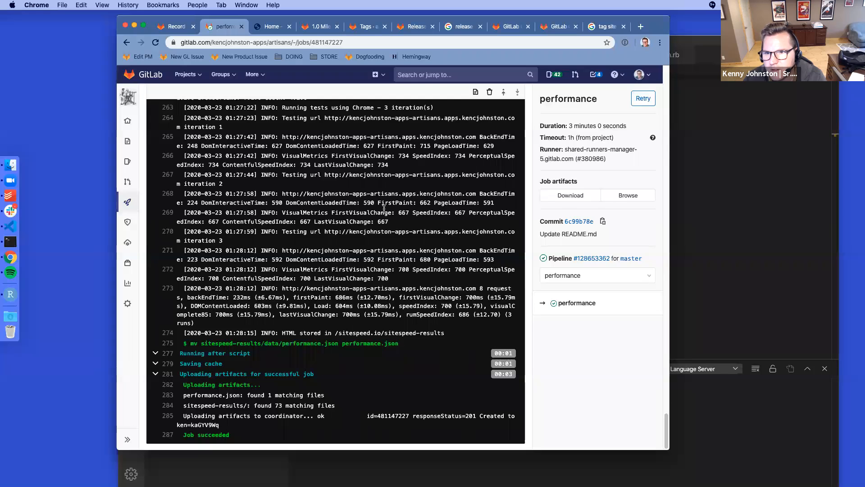
{"action": "left_click", "coordinate": [570, 201]}
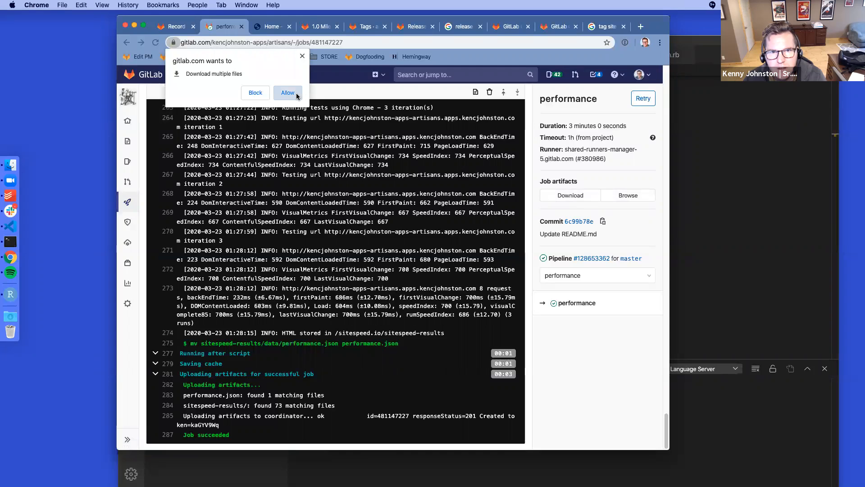
{"action": "left_click", "coordinate": [296, 94]}
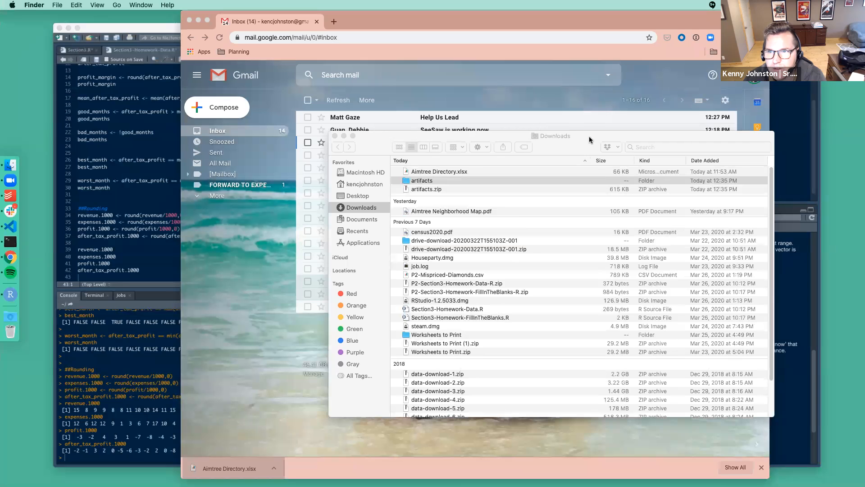
Step: In Finder, open the downloaded artifacts folder, expand sitespeed-results to inspect its files, and close the window
{"action": "left_click_drag", "start_coordinate": [589, 139], "coordinate": [634, 73]}
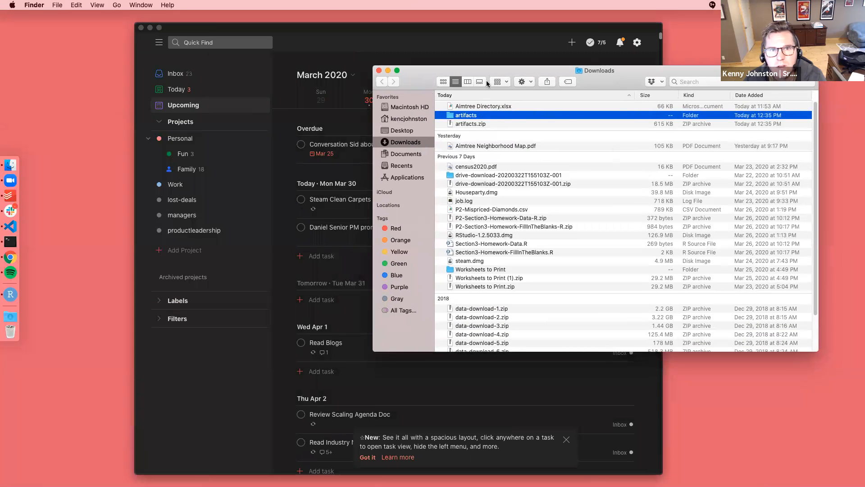
{"action": "double_click", "coordinate": [569, 116]}
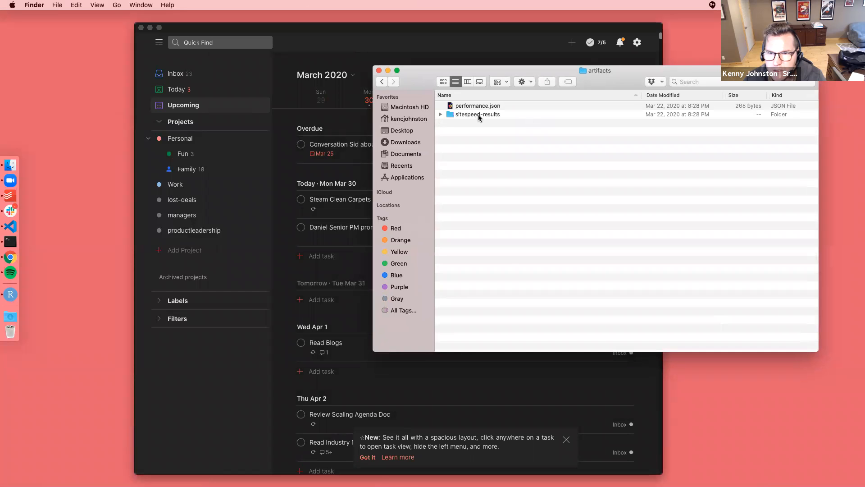
{"action": "left_click", "coordinate": [440, 115]}
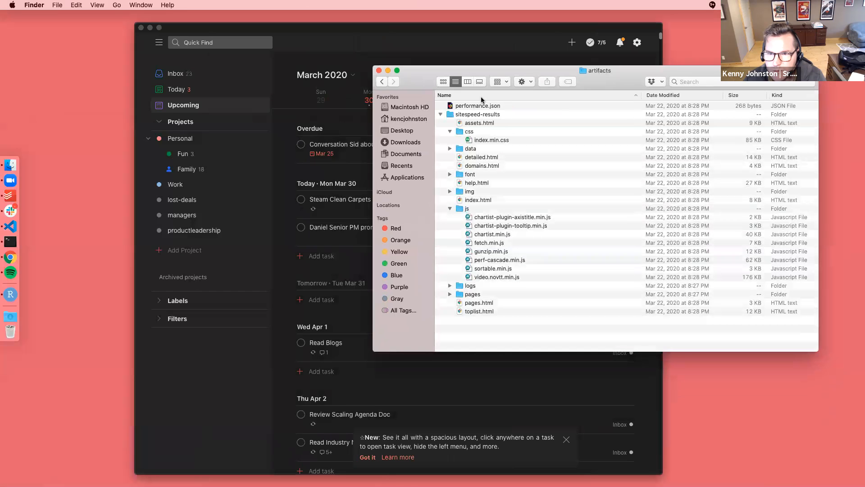
{"action": "left_click", "coordinate": [379, 71]}
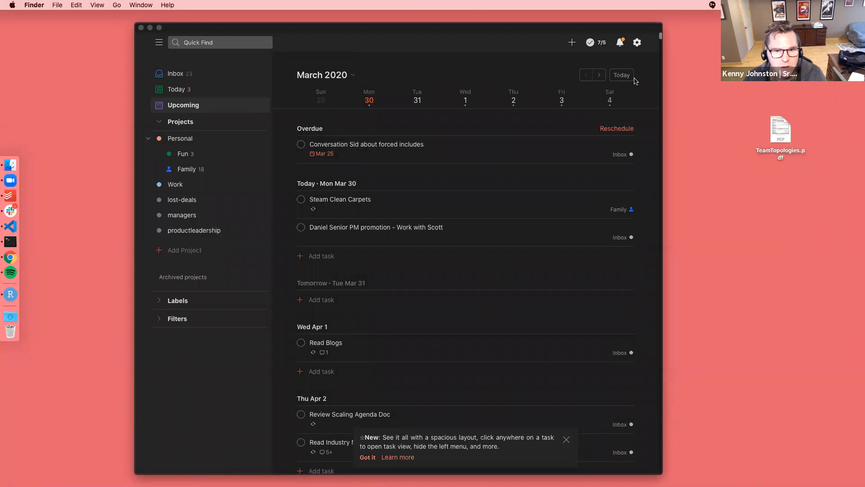
Step: Switch to the Chrome window showing the Artisans performance job and bring it in front of the code editor
{"action": "left_click_drag", "start_coordinate": [472, 27], "coordinate": [577, 34]}
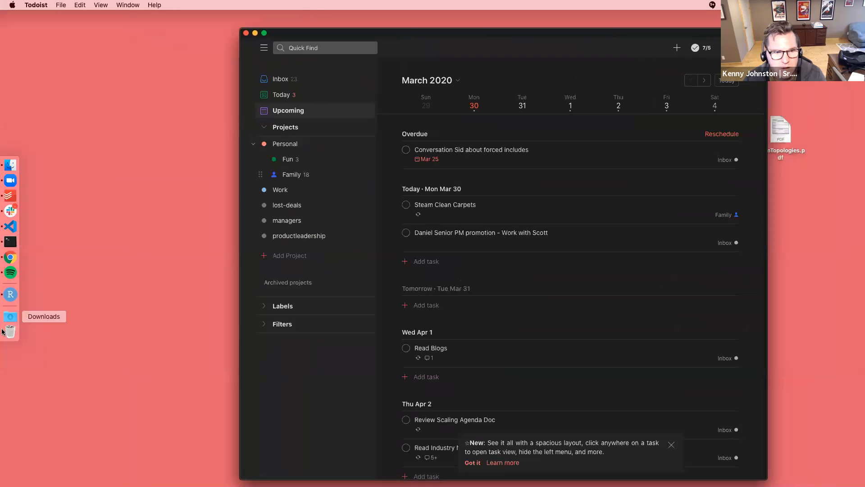
{"action": "left_click", "coordinate": [13, 262]}
{"action": "right_click", "coordinate": [13, 262]}
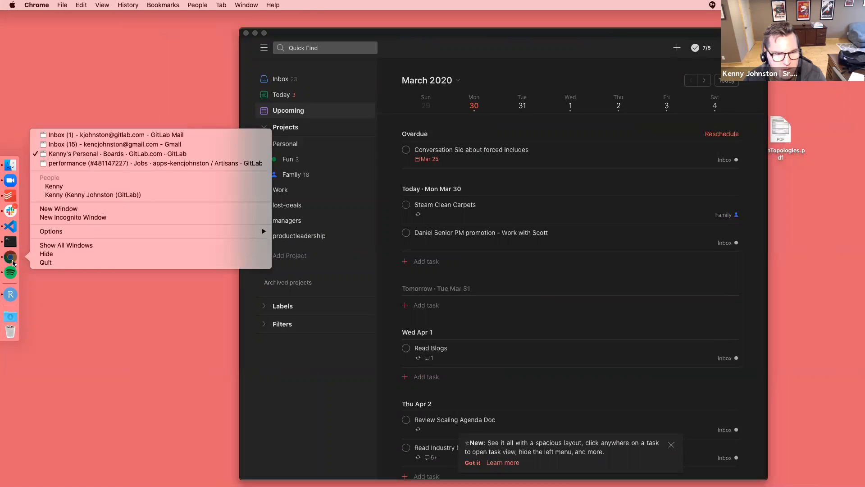
{"action": "left_click", "coordinate": [128, 163]}
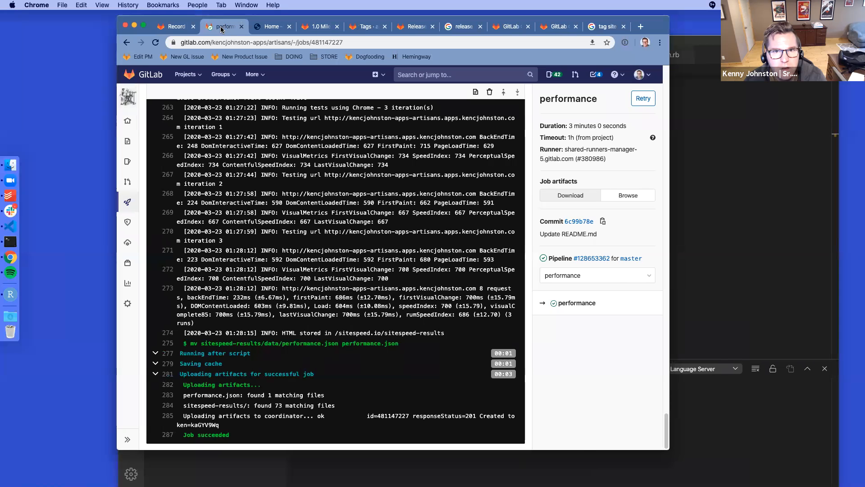
{"action": "left_click", "coordinate": [699, 145]}
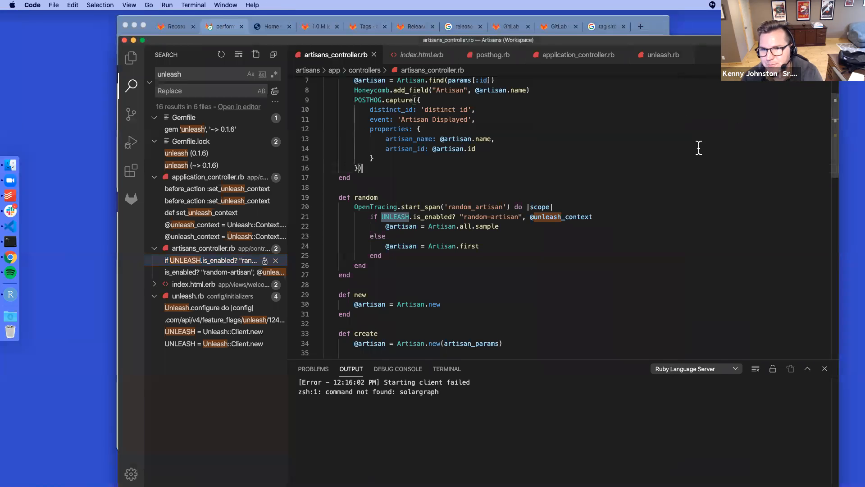
{"action": "left_click", "coordinate": [222, 25]}
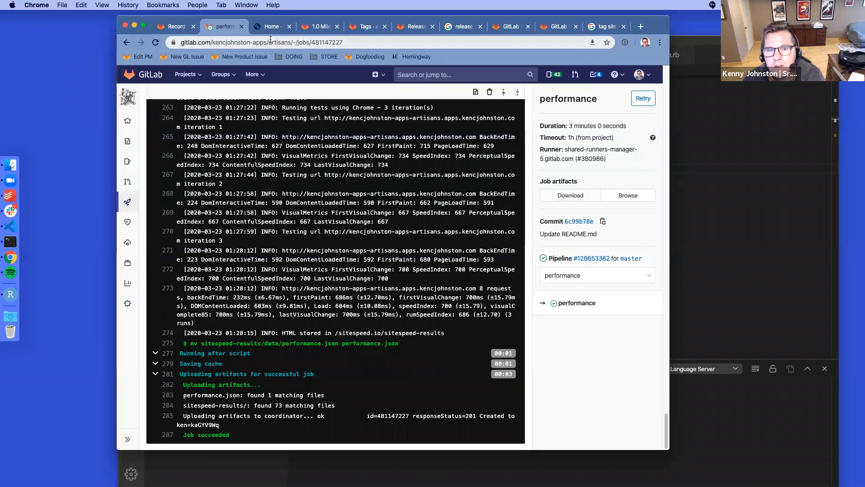
Step: Browse the performance job's artifacts, look through the sitespeed-results folder, and return to the artifacts' top level
{"action": "left_click", "coordinate": [623, 195]}
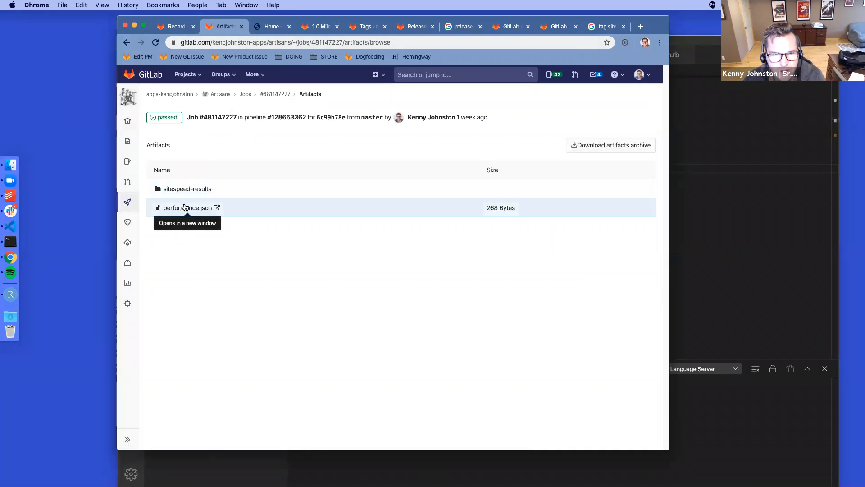
{"action": "left_click", "coordinate": [183, 189]}
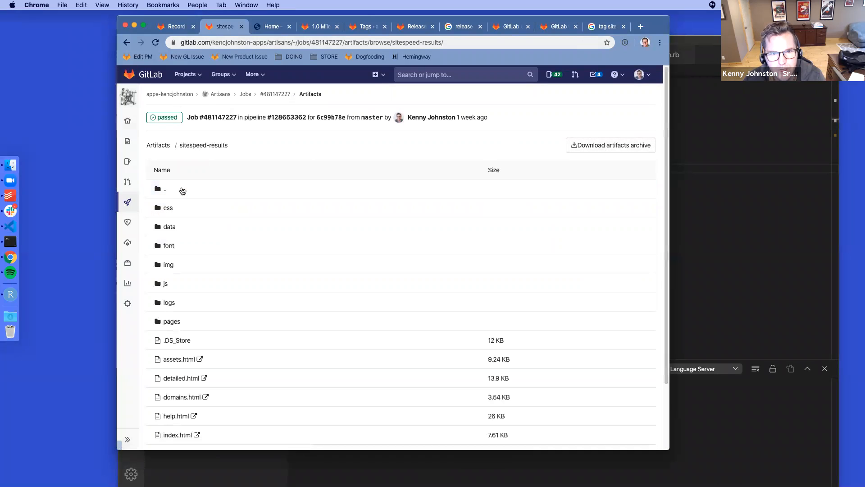
{"action": "scroll", "coordinate": [262, 250], "scroll_direction": "down", "scroll_amount": 3}
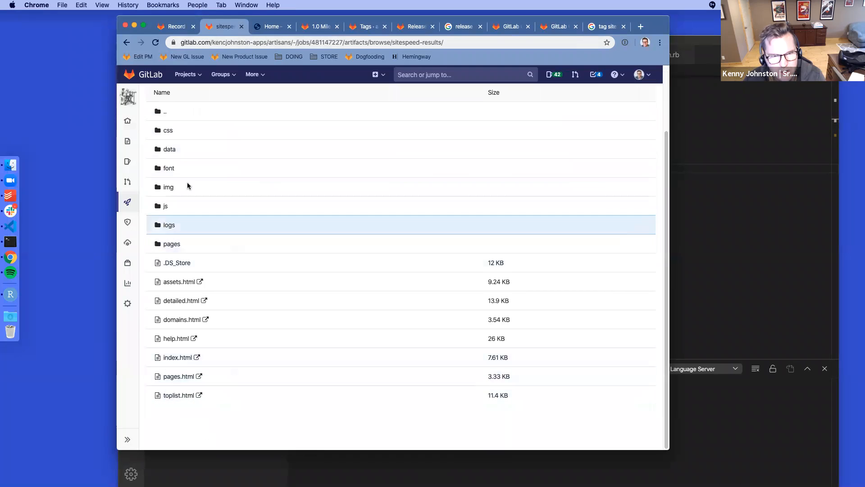
{"action": "left_click", "coordinate": [127, 42]}
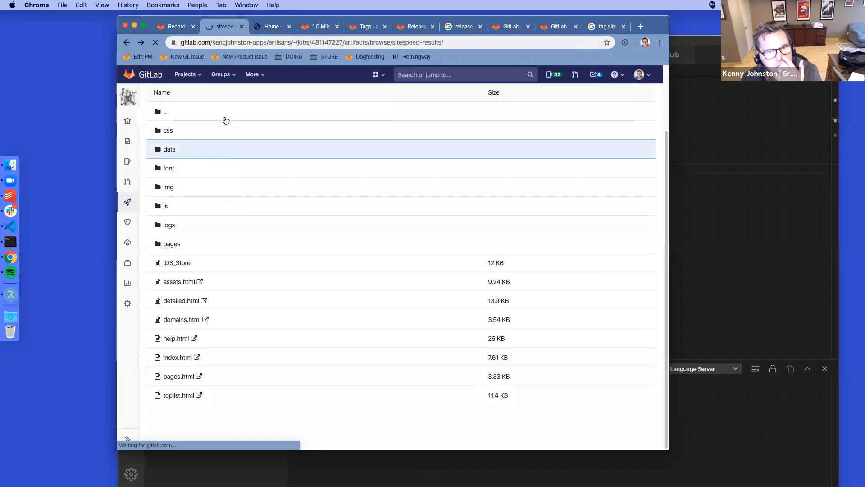
Step: Open performance.json from the artifacts, narrow the browser window to read it, then close the file and widen the window again
{"action": "left_click", "coordinate": [204, 207]}
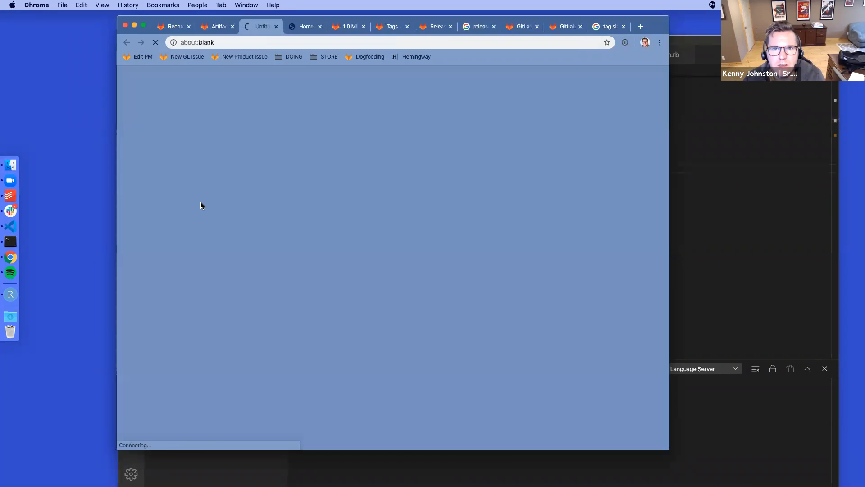
{"action": "left_click_drag", "start_coordinate": [184, 79], "coordinate": [291, 119]}
{"action": "left_click_drag", "start_coordinate": [670, 195], "coordinate": [348, 243]}
{"action": "left_click_drag", "start_coordinate": [206, 79], "coordinate": [439, 78]}
{"action": "left_click", "coordinate": [272, 122]}
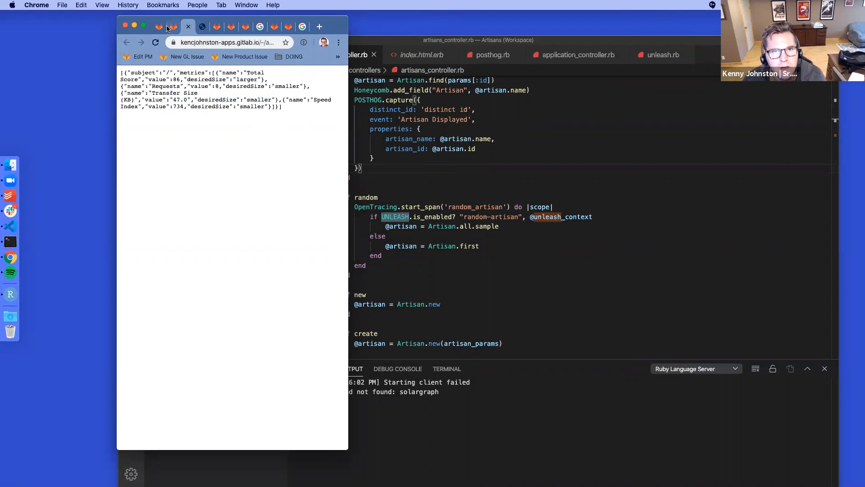
{"action": "left_click", "coordinate": [189, 27]}
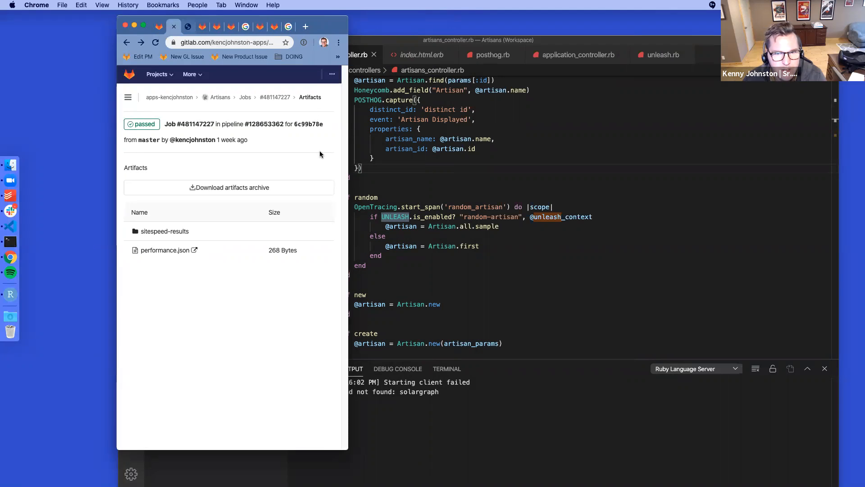
{"action": "left_click_drag", "start_coordinate": [347, 194], "coordinate": [734, 195]}
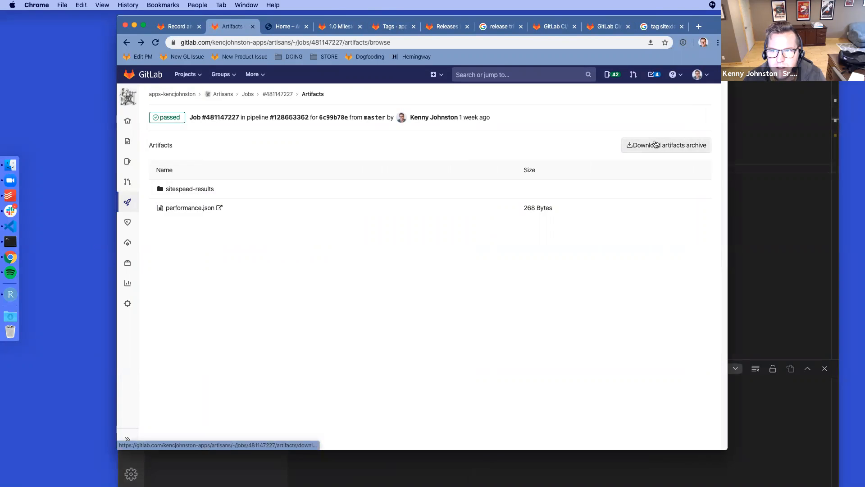
Step: Download the performance job's artifacts archive and return to the job's log page
{"action": "left_click", "coordinate": [656, 145]}
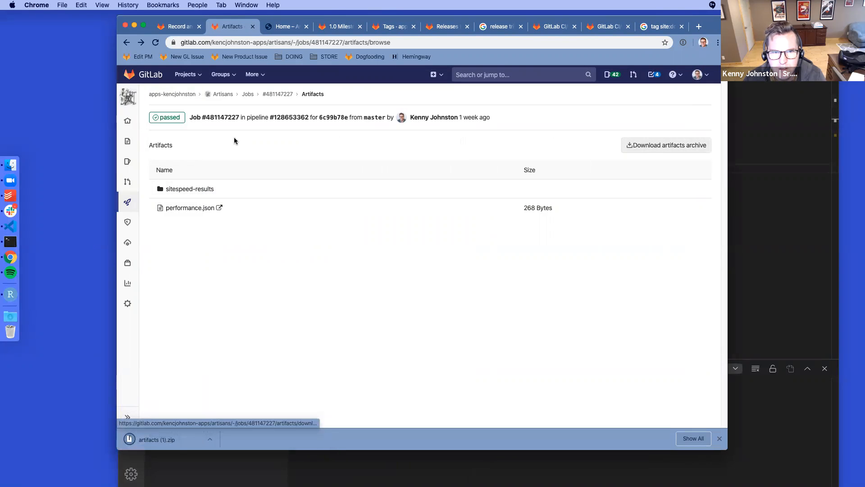
{"action": "left_click", "coordinate": [126, 44]}
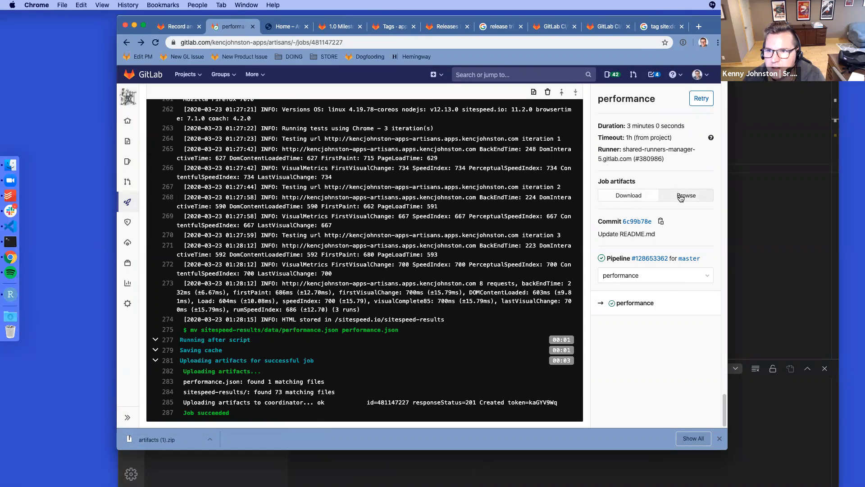
{"action": "left_click", "coordinate": [179, 29]}
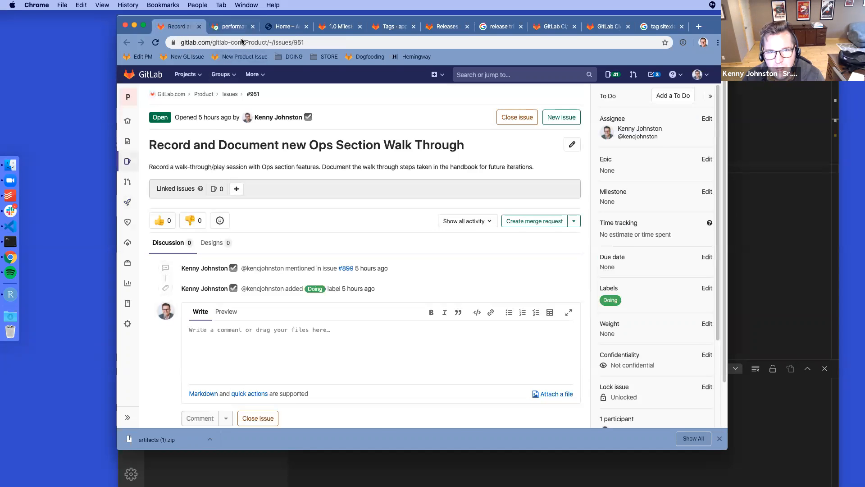
{"action": "key", "text": "ctrl+Tab"}
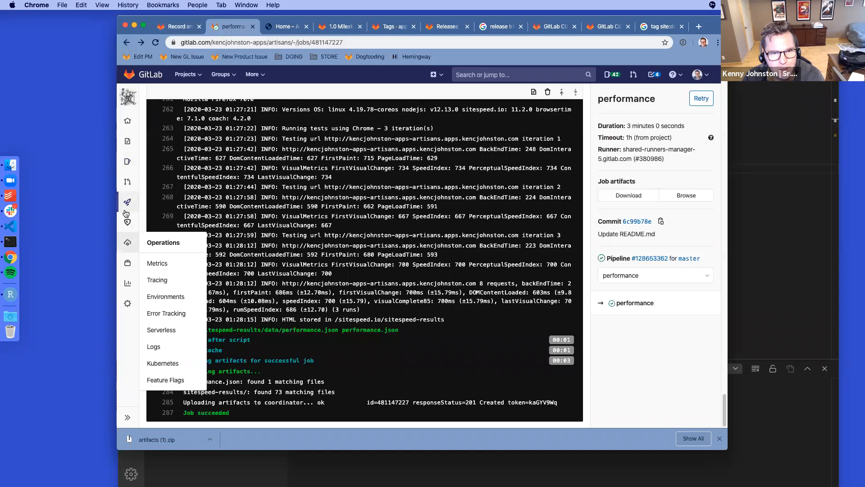
Step: Open the Artisans project's pipeline schedules and review the new schedule form, leaving it without saving
{"action": "mouse_move", "coordinate": [128, 202]}
{"action": "left_click", "coordinate": [162, 255]}
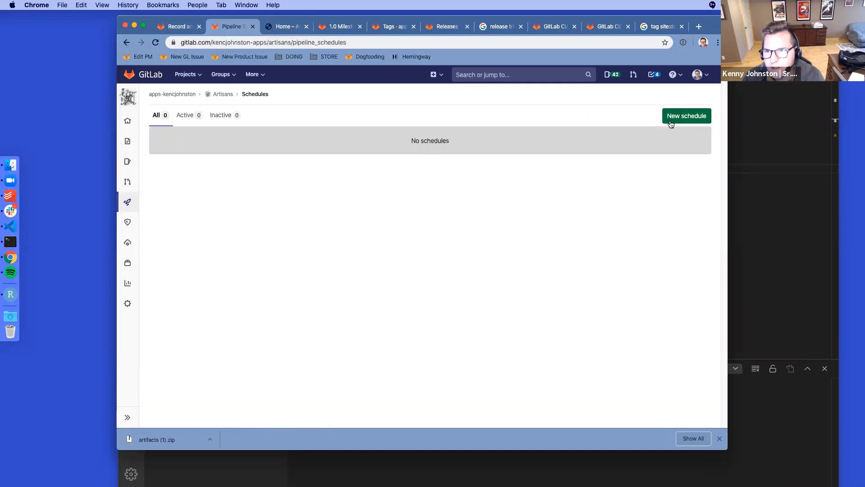
{"action": "left_click", "coordinate": [671, 123]}
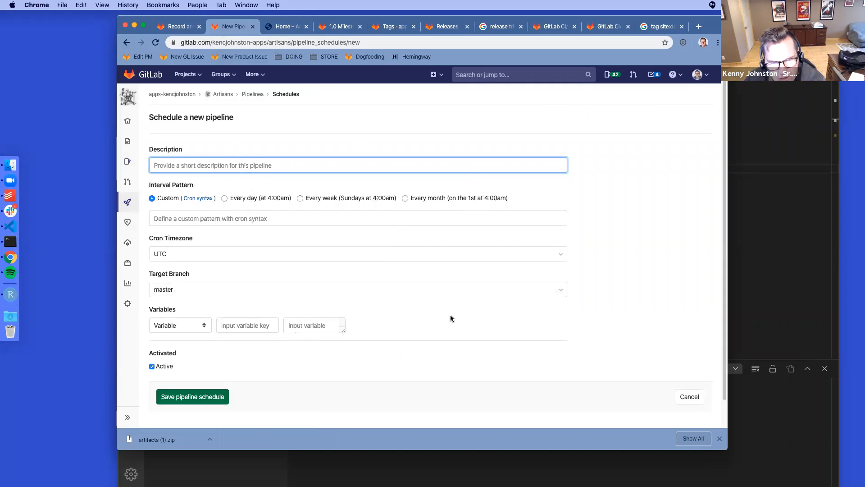
{"action": "scroll", "coordinate": [299, 315], "scroll_direction": "down", "scroll_amount": 2}
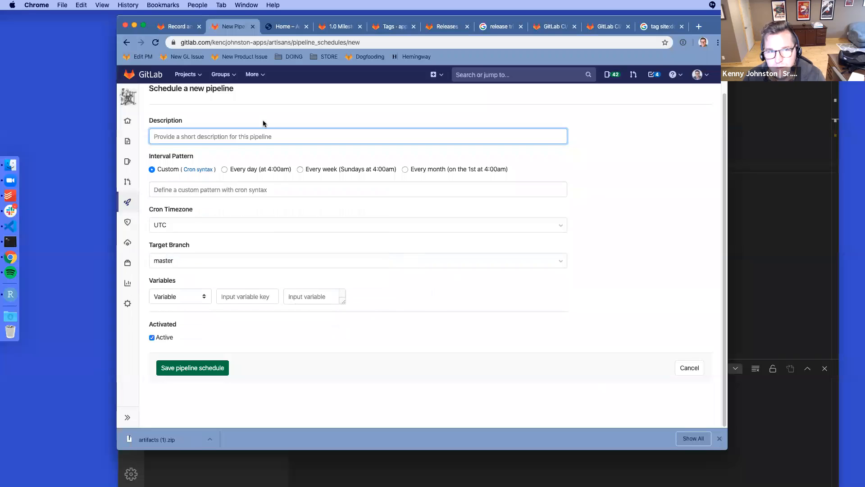
{"action": "scroll", "coordinate": [268, 205], "scroll_direction": "up", "scroll_amount": 2}
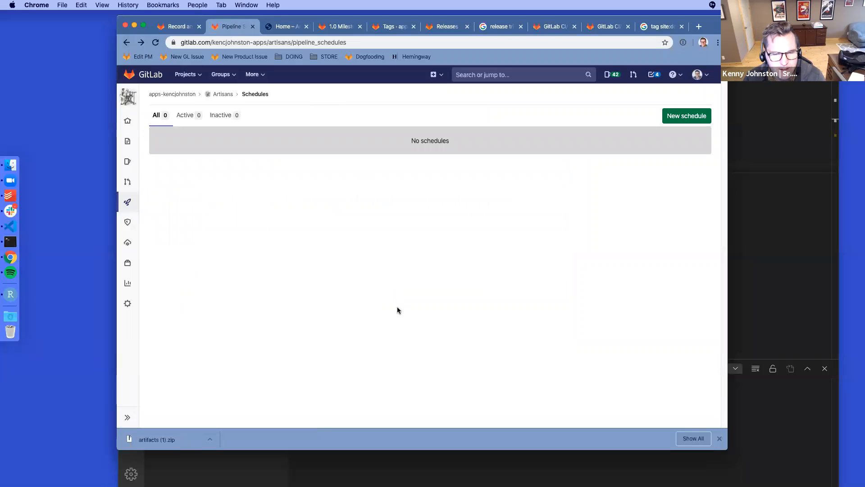
Step: Go up to the parent group, open the My static website project, and show its pipeline schedules
{"action": "left_click", "coordinate": [229, 101]}
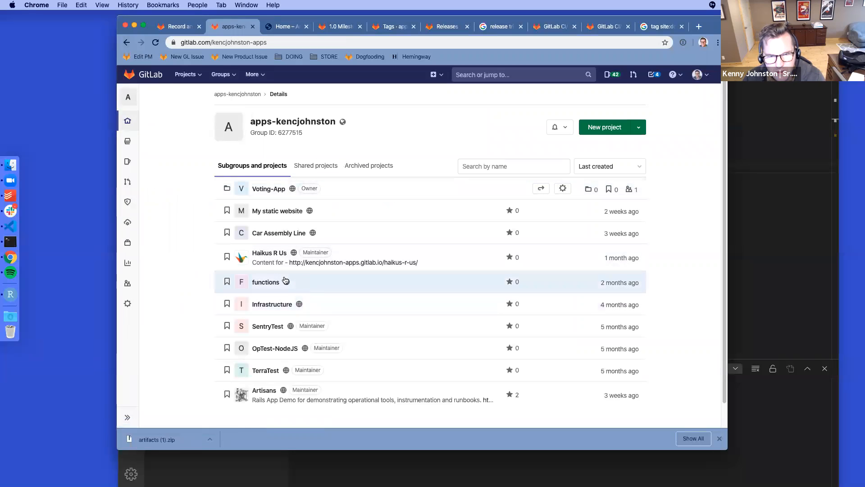
{"action": "left_click", "coordinate": [266, 212]}
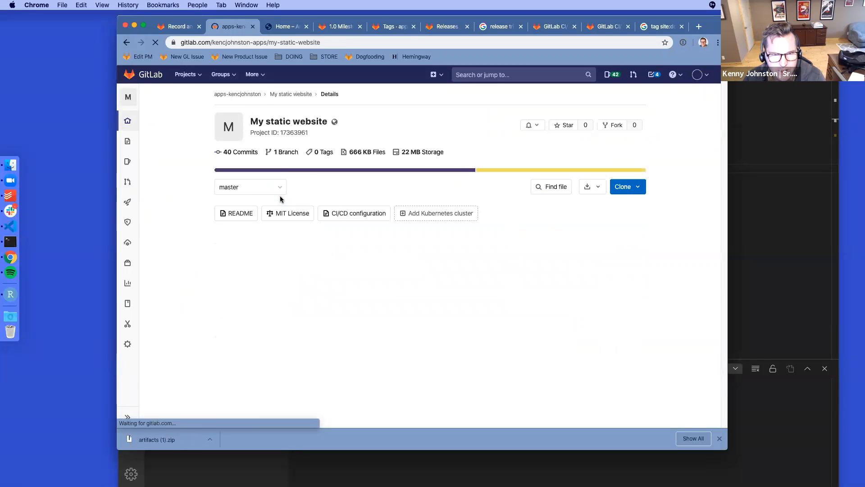
{"action": "mouse_move", "coordinate": [128, 243]}
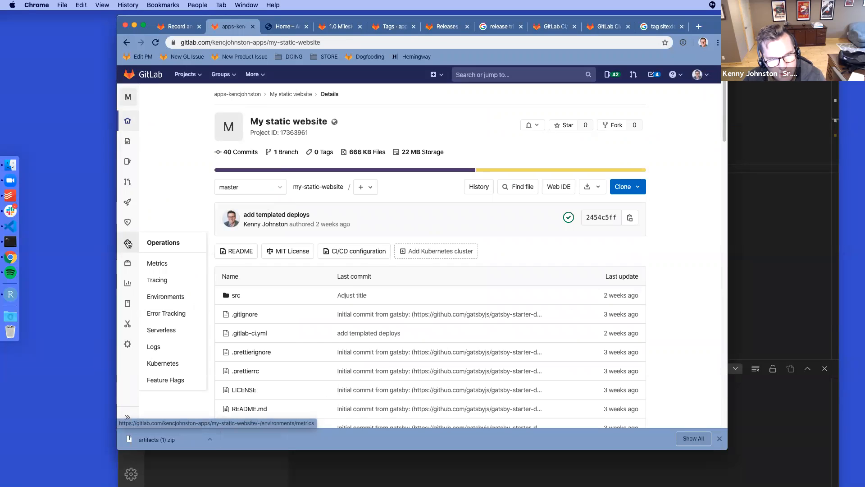
{"action": "mouse_move", "coordinate": [128, 202]}
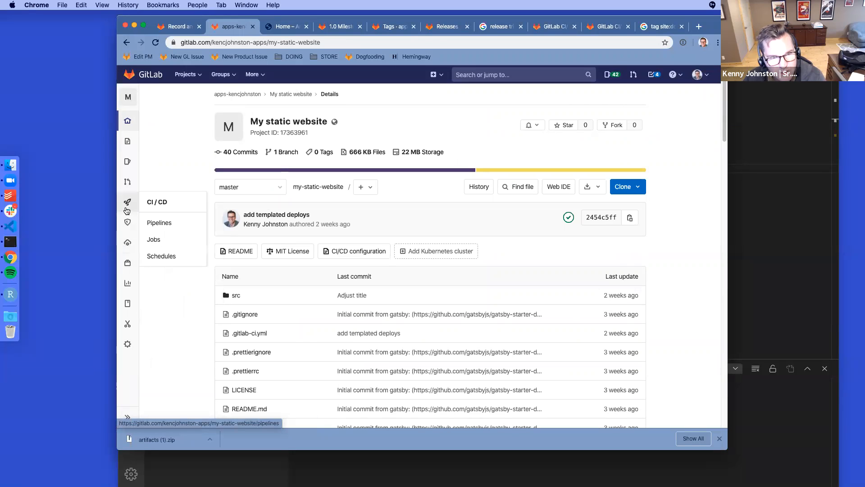
{"action": "left_click", "coordinate": [164, 262]}
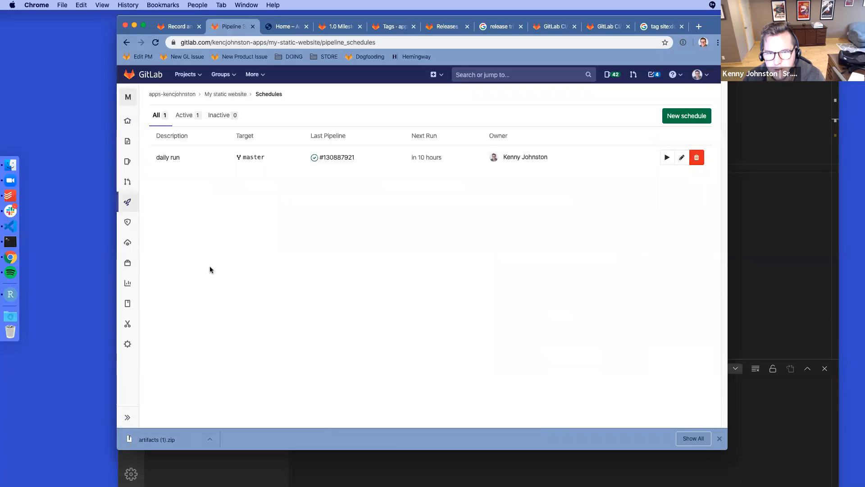
Step: Open the daily run schedule for editing, review its settings, and return to the schedules list without changes
{"action": "left_click", "coordinate": [682, 157]}
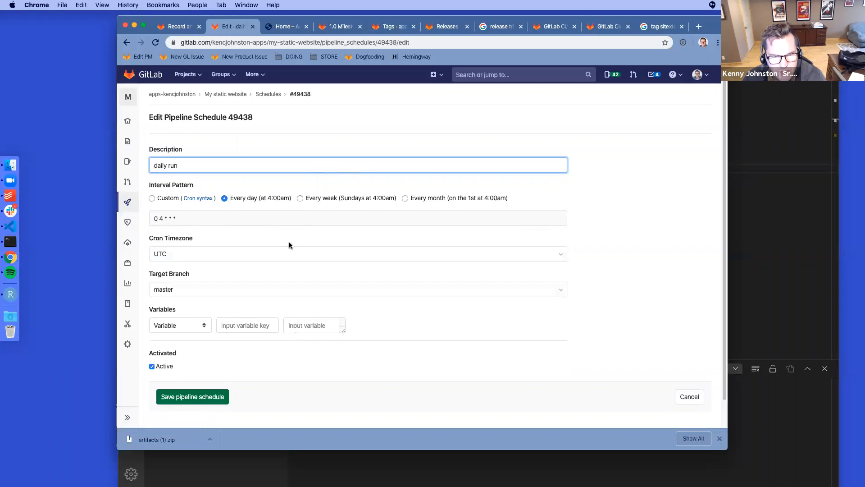
{"action": "mouse_move", "coordinate": [128, 283]}
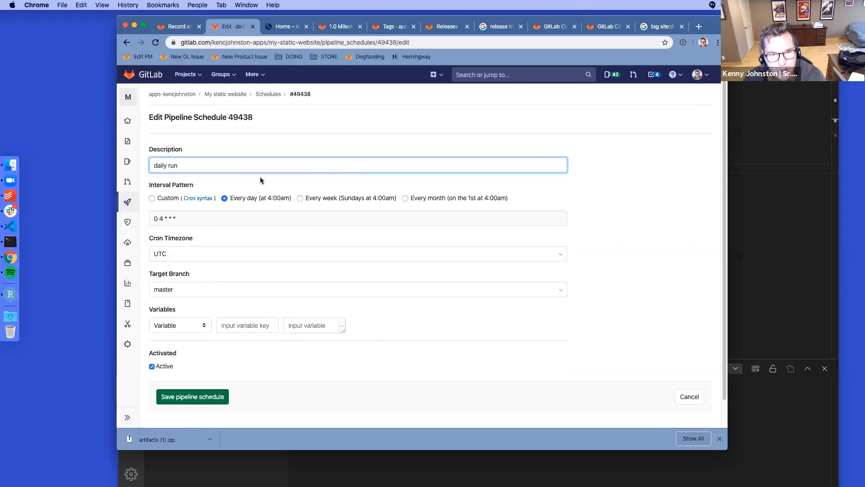
{"action": "left_click", "coordinate": [127, 42]}
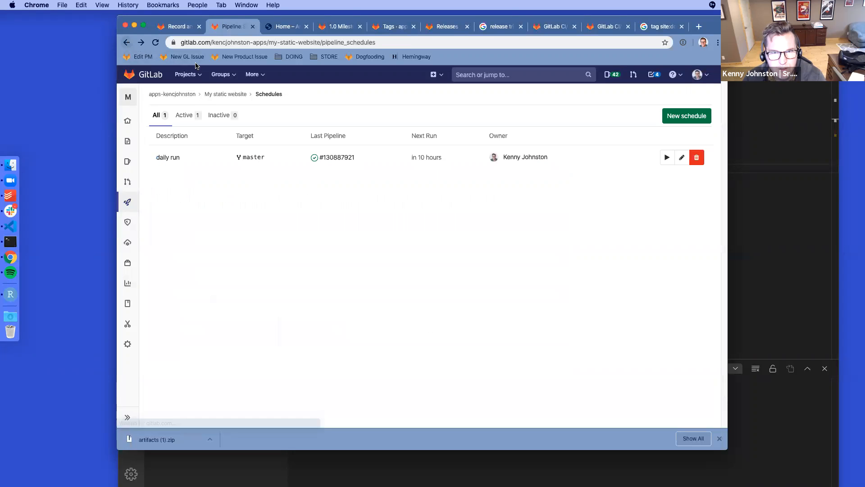
Step: Open My static website's .gitlab-ci.yml, search it for "schedule", and highlight the start of the update cache job
{"action": "left_click", "coordinate": [218, 95]}
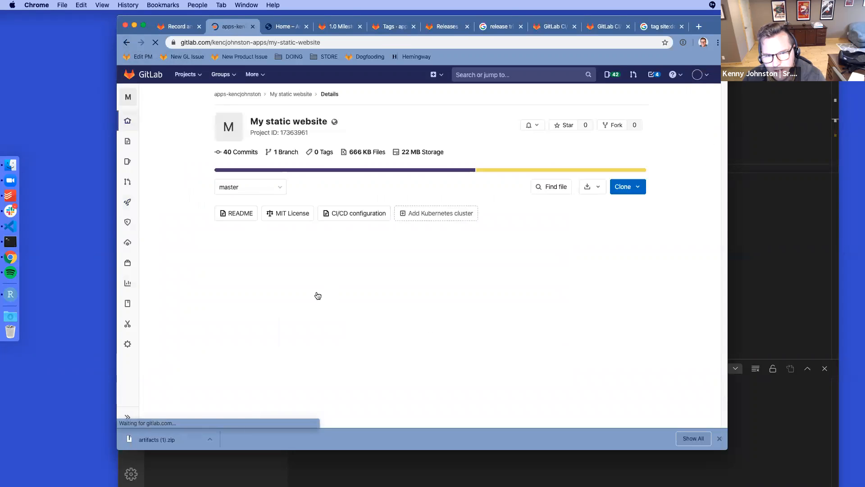
{"action": "left_click", "coordinate": [257, 334]}
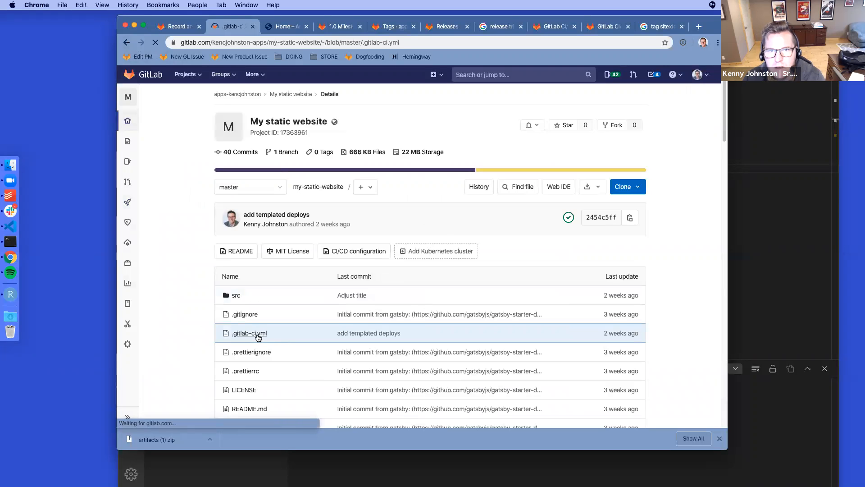
{"action": "key", "text": "super+f"}
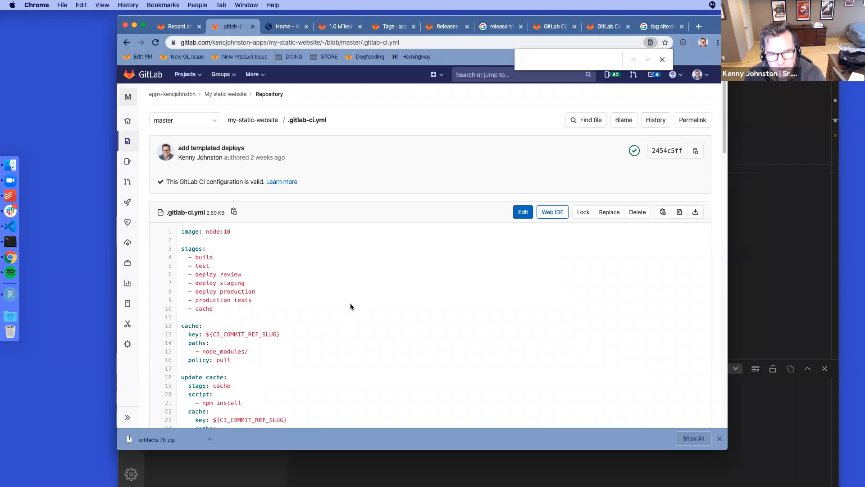
{"action": "type", "text": "schedule"}
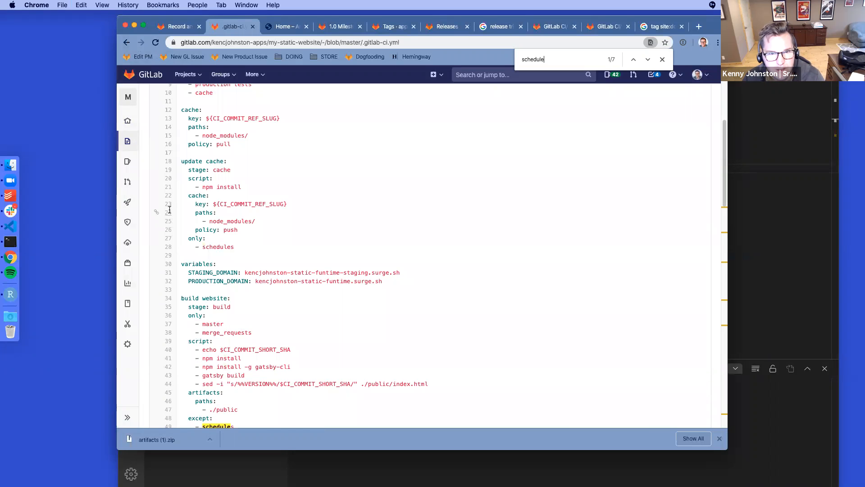
{"action": "scroll", "coordinate": [204, 163], "scroll_direction": "up", "scroll_amount": 2}
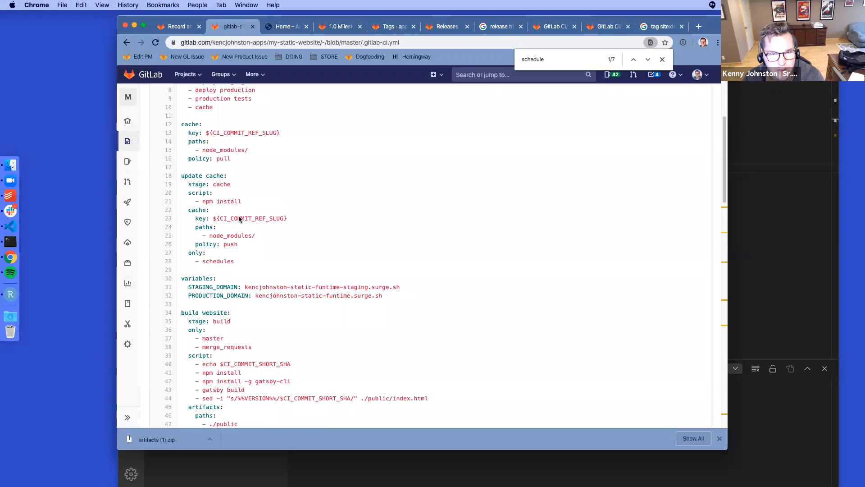
{"action": "left_click_drag", "start_coordinate": [185, 207], "coordinate": [213, 224]}
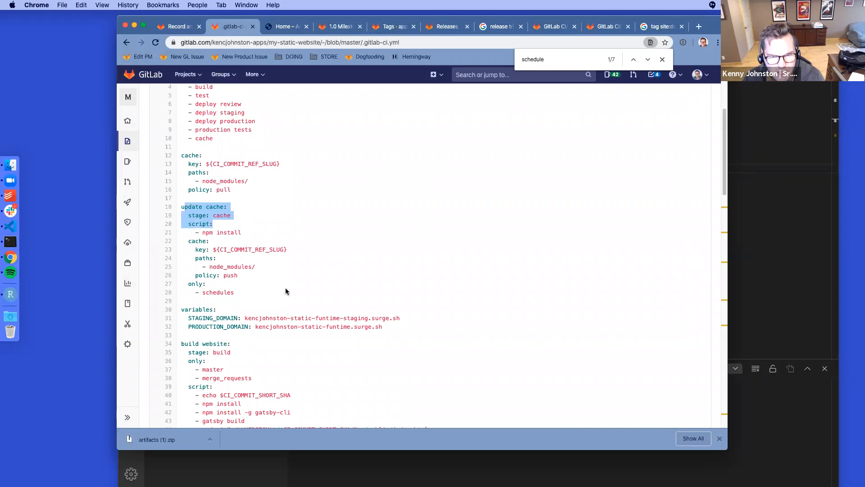
Step: Examine the "except: schedules" rules of the build website and test jobs in the CI file, and close the page search
{"action": "scroll", "coordinate": [285, 288], "scroll_direction": "down", "scroll_amount": 4}
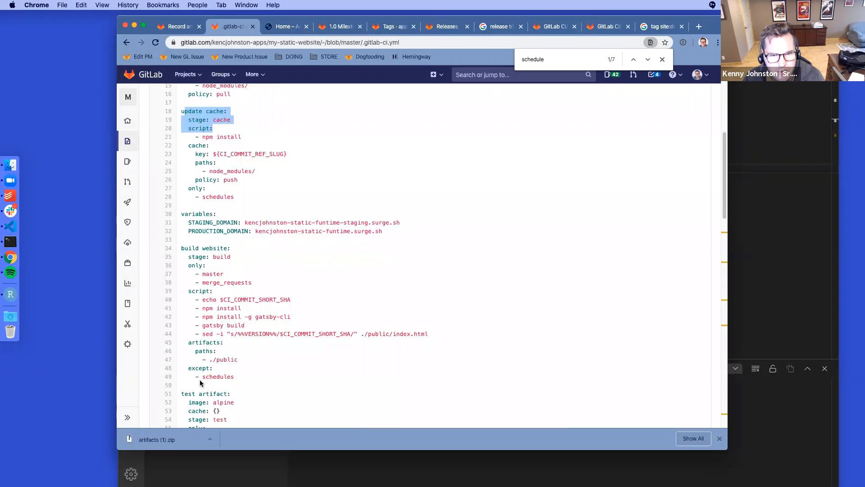
{"action": "left_click_drag", "start_coordinate": [196, 366], "coordinate": [212, 369]}
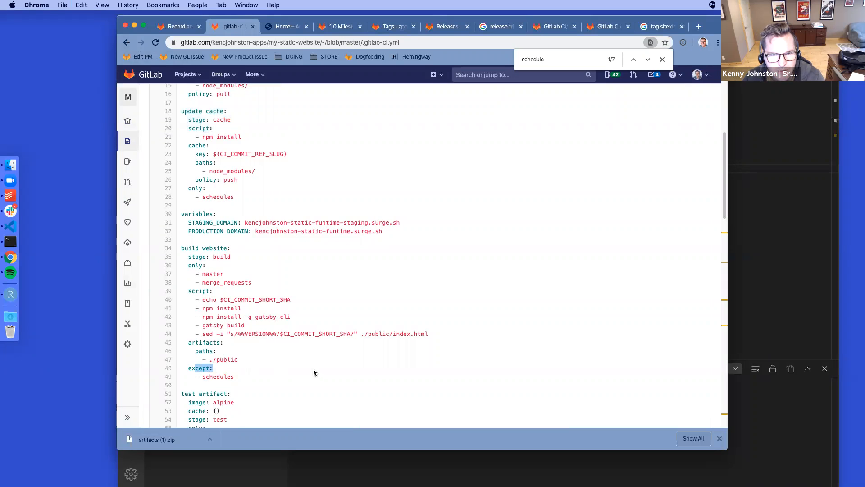
{"action": "scroll", "coordinate": [314, 370], "scroll_direction": "down", "scroll_amount": 6}
{"action": "left_click_drag", "start_coordinate": [195, 246], "coordinate": [227, 272]}
{"action": "scroll", "coordinate": [360, 329], "scroll_direction": "down", "scroll_amount": 6}
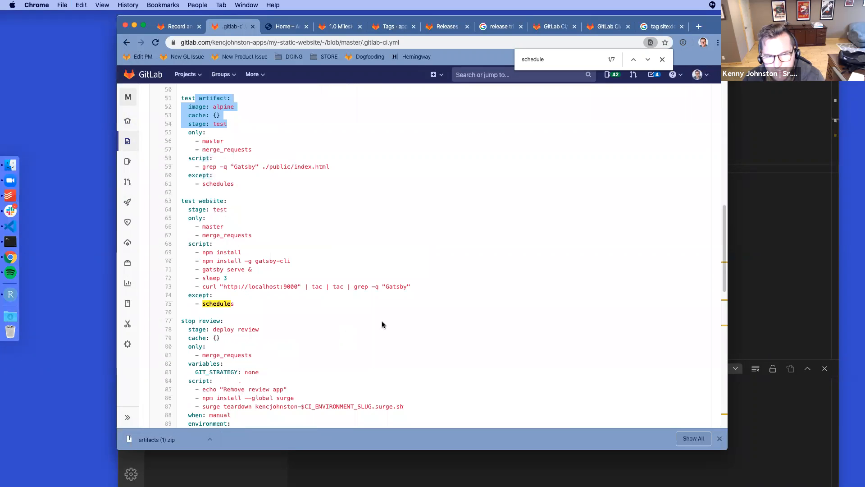
{"action": "left_click", "coordinate": [662, 59]}
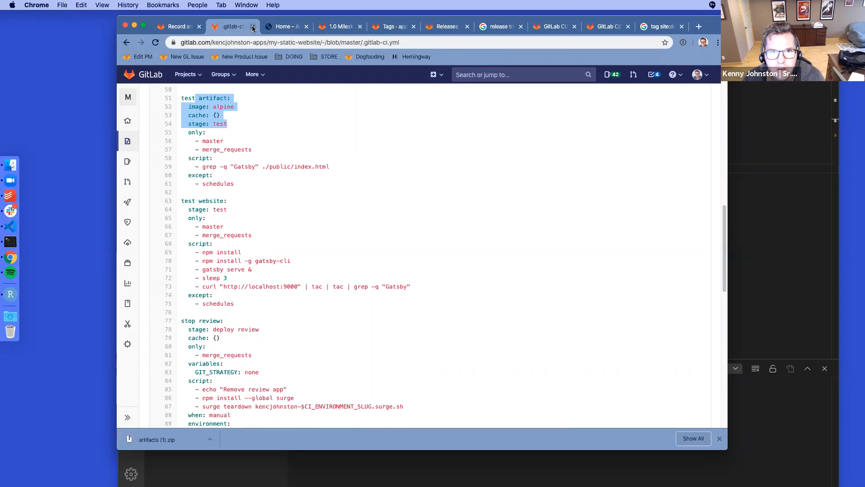
Step: Return to the My static website project page and go up to its parent group
{"action": "left_click", "coordinate": [124, 43]}
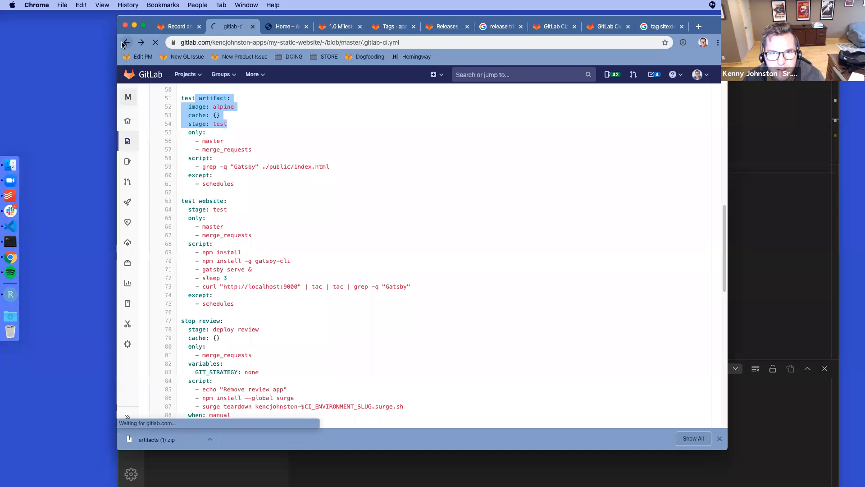
{"action": "mouse_move", "coordinate": [130, 203]}
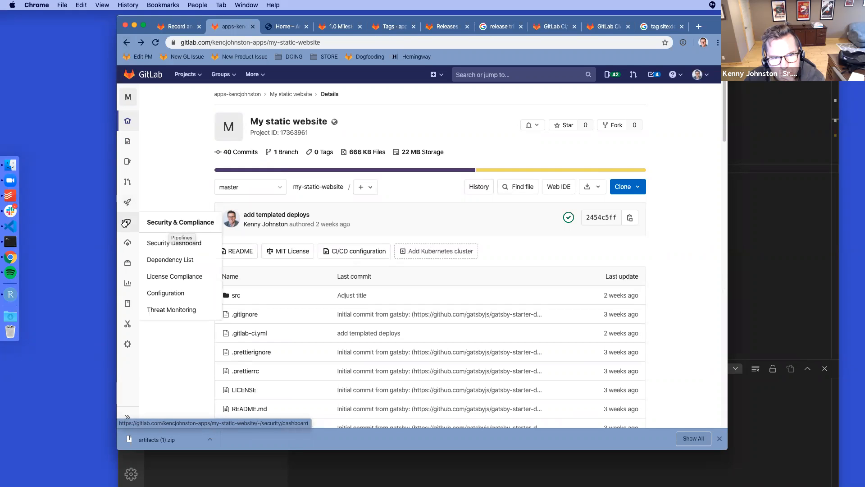
{"action": "mouse_move", "coordinate": [125, 245]}
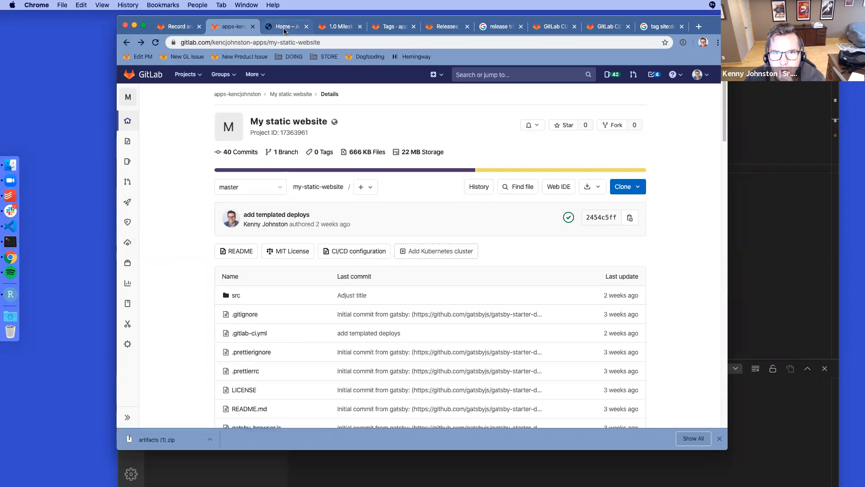
{"action": "left_click", "coordinate": [284, 28]}
{"action": "left_click", "coordinate": [235, 28]}
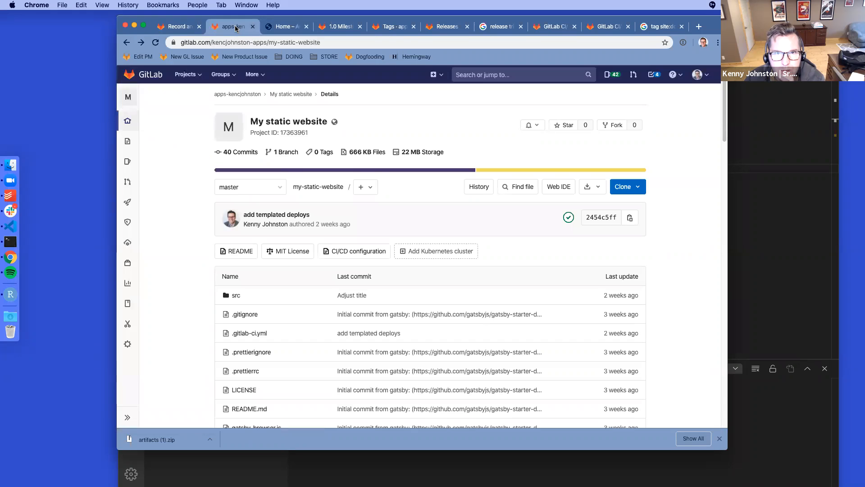
{"action": "left_click", "coordinate": [238, 96]}
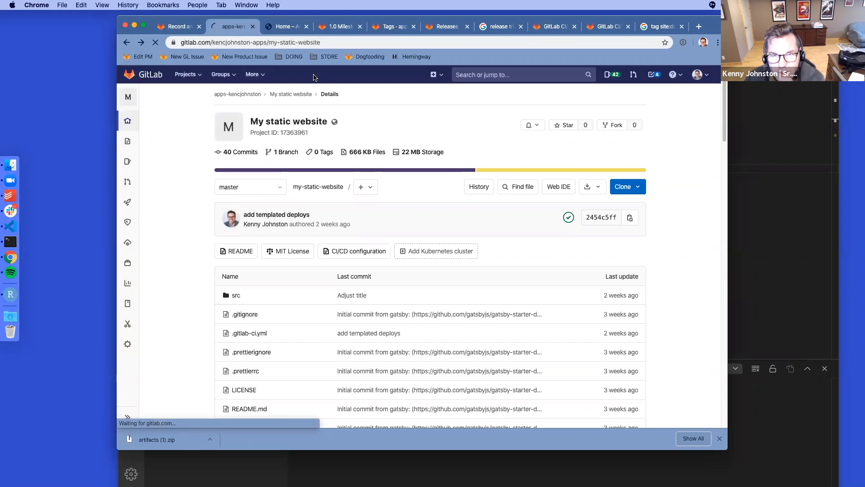
Step: Close the seven extra browser tabs, from the 1.0 milestone through the tag search, keeping the Artisan World home page open
{"action": "left_click", "coordinate": [360, 27]}
{"action": "left_click", "coordinate": [359, 26]}
{"action": "left_click", "coordinate": [360, 27]}
{"action": "left_click", "coordinate": [360, 28]}
{"action": "left_click", "coordinate": [360, 28]}
{"action": "left_click", "coordinate": [360, 28]}
{"action": "left_click", "coordinate": [360, 27]}
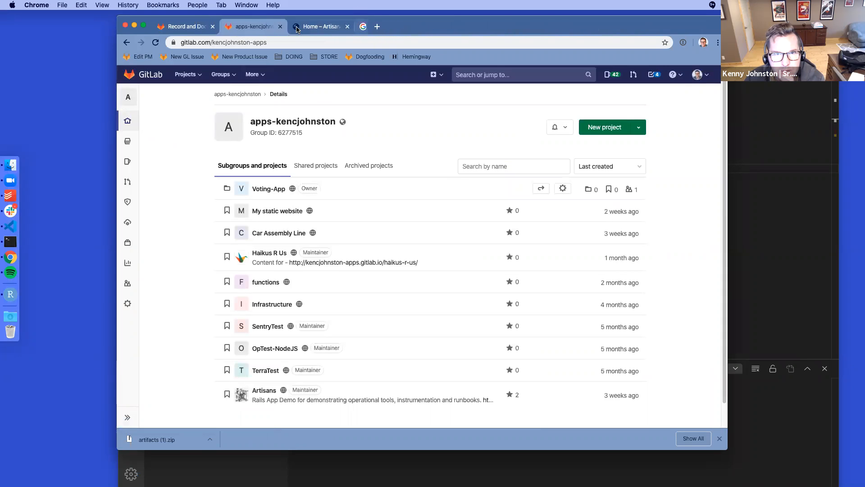
Step: Open the Artisans project's environments list and expand the review folder
{"action": "left_click", "coordinate": [261, 392]}
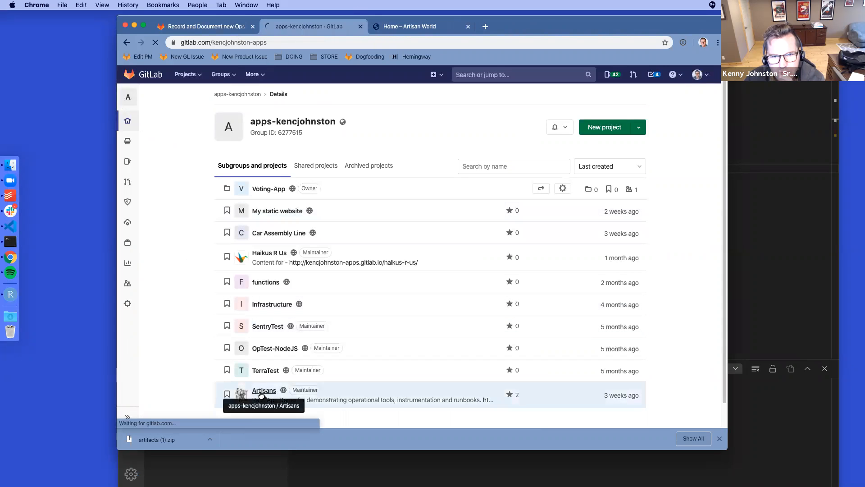
{"action": "scroll", "coordinate": [270, 333], "scroll_direction": "down", "scroll_amount": 1}
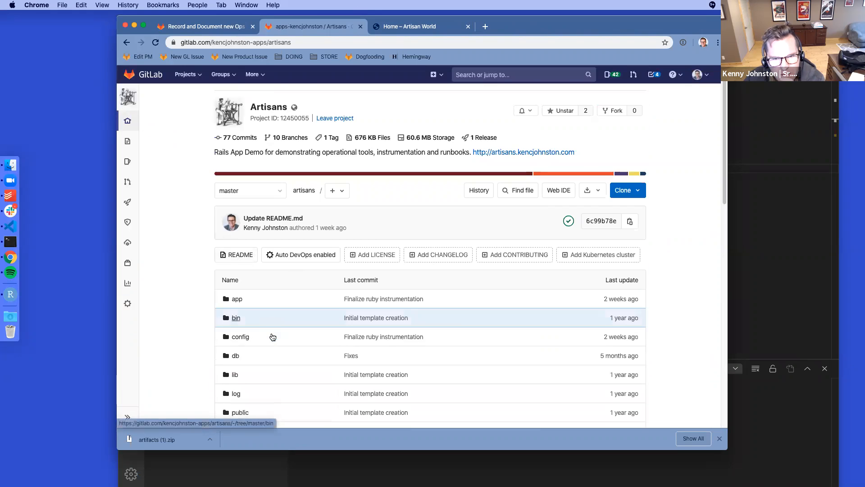
{"action": "scroll", "coordinate": [272, 337], "scroll_direction": "down", "scroll_amount": 3}
{"action": "scroll", "coordinate": [271, 338], "scroll_direction": "up", "scroll_amount": 4}
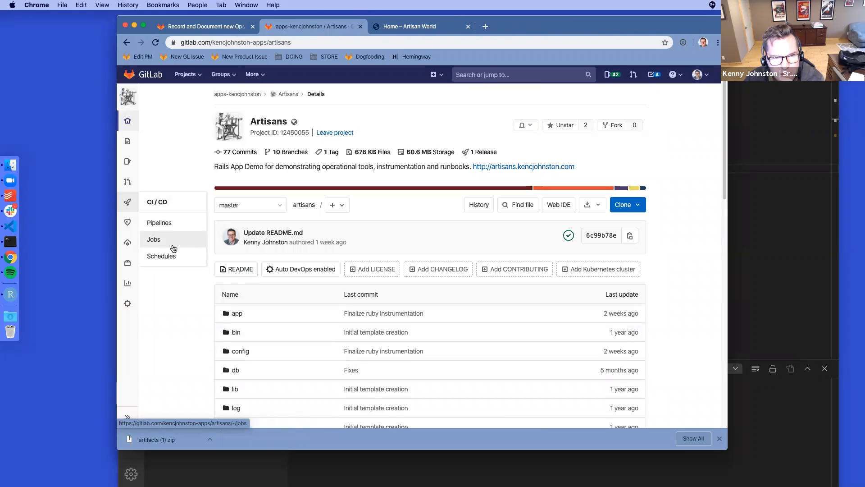
{"action": "mouse_move", "coordinate": [127, 242]}
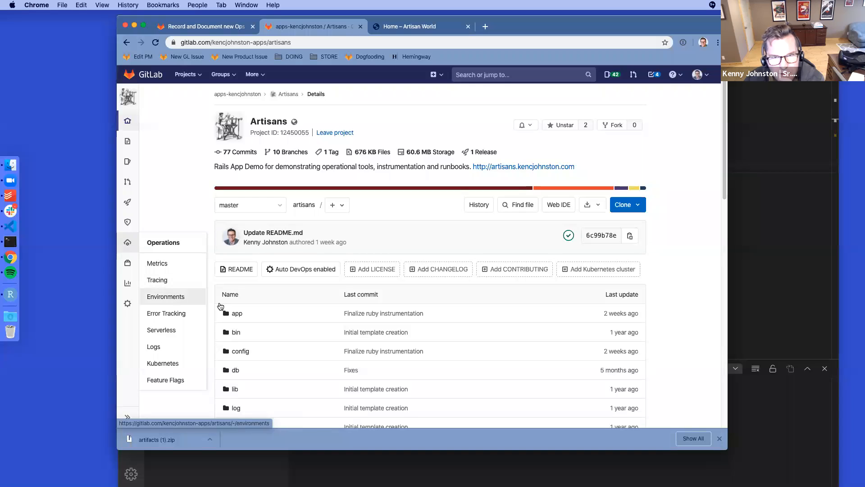
{"action": "left_click", "coordinate": [181, 298]}
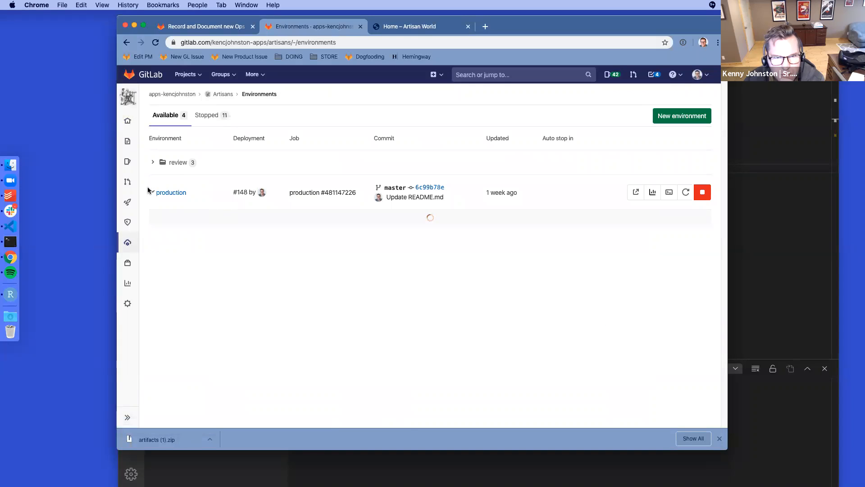
{"action": "left_click", "coordinate": [153, 163]}
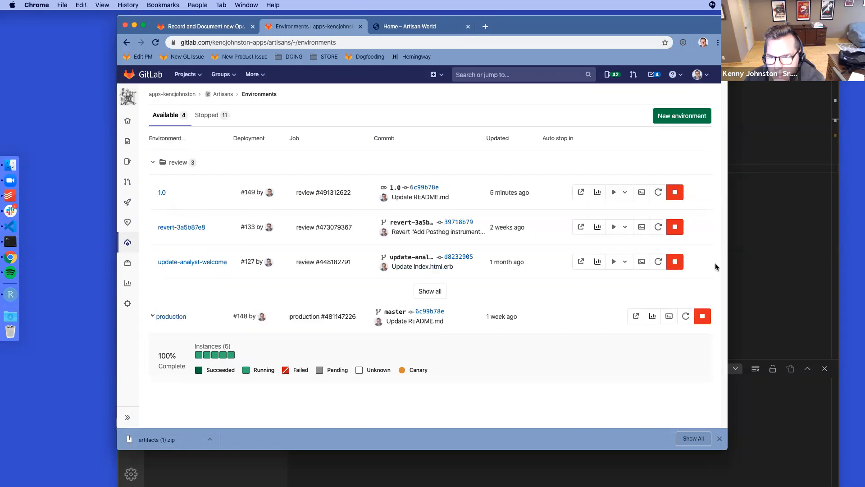
Step: Stop the review environments update-analyst-welcome, revert-3a5b87e8 and 1.0, leaving production running
{"action": "left_click", "coordinate": [675, 261]}
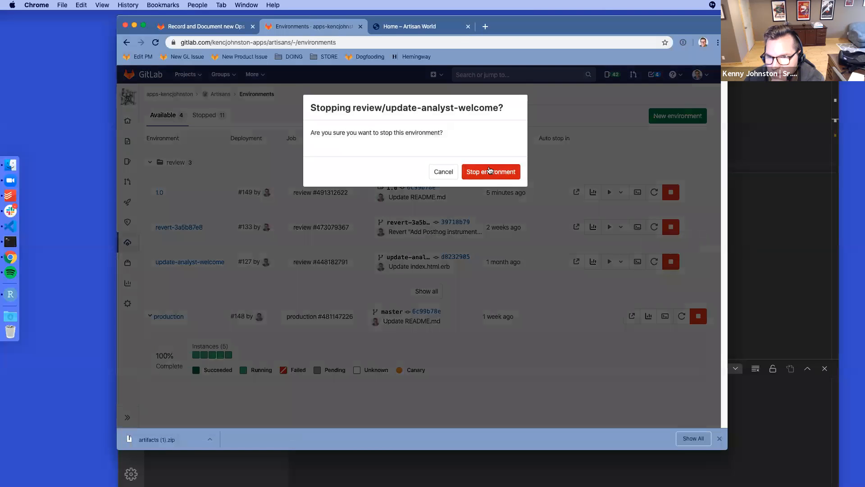
{"action": "left_click", "coordinate": [490, 172]}
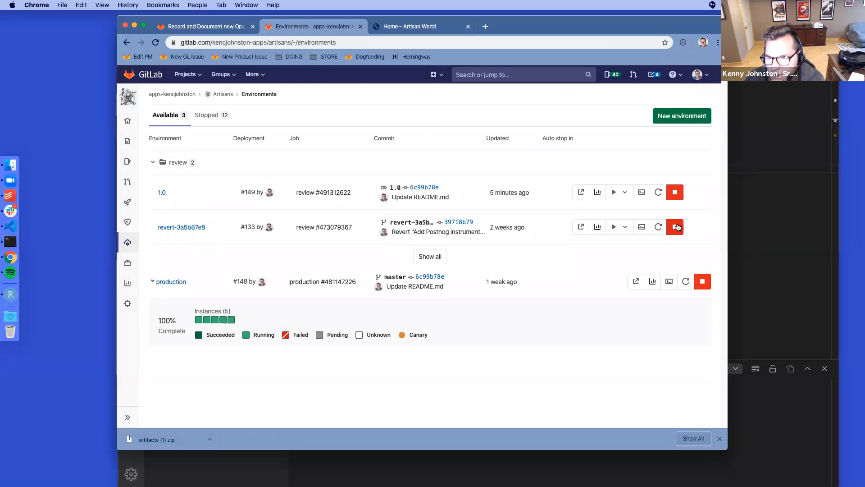
{"action": "left_click", "coordinate": [675, 227]}
{"action": "left_click", "coordinate": [490, 171]}
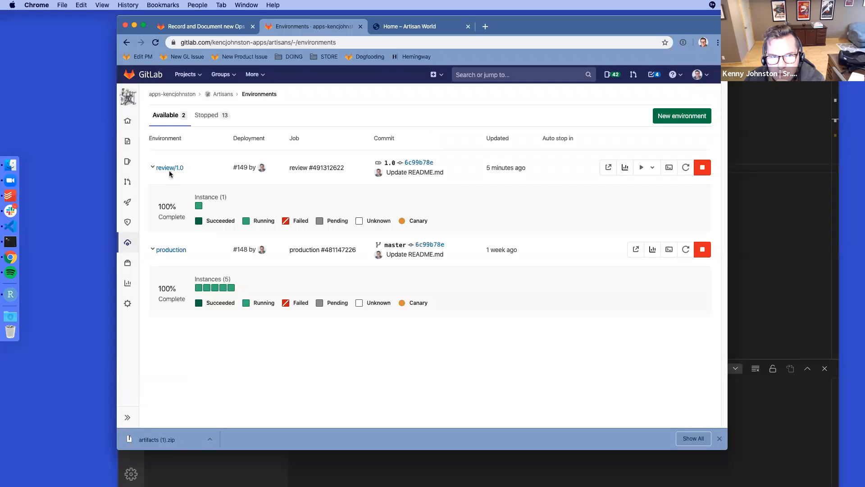
{"action": "left_click", "coordinate": [702, 168]}
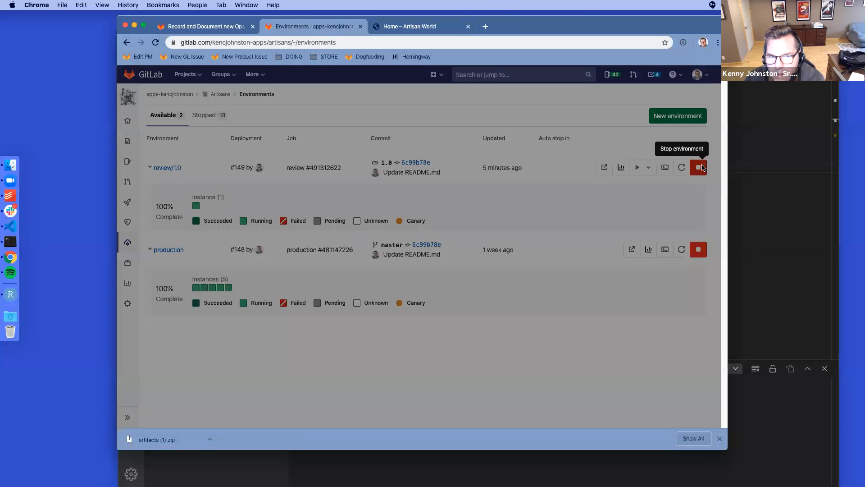
{"action": "left_click", "coordinate": [471, 170]}
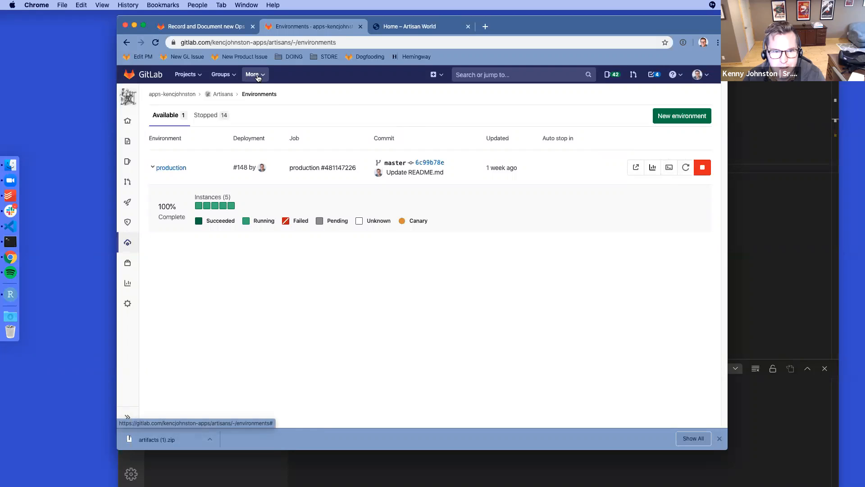
Step: Show the Artisans project's pipelines list
{"action": "mouse_move", "coordinate": [132, 244]}
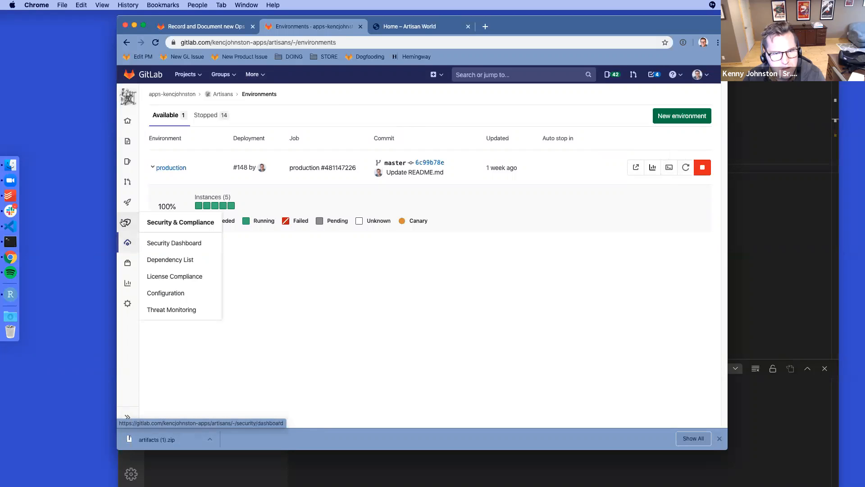
{"action": "mouse_move", "coordinate": [127, 203]}
{"action": "left_click", "coordinate": [185, 206]}
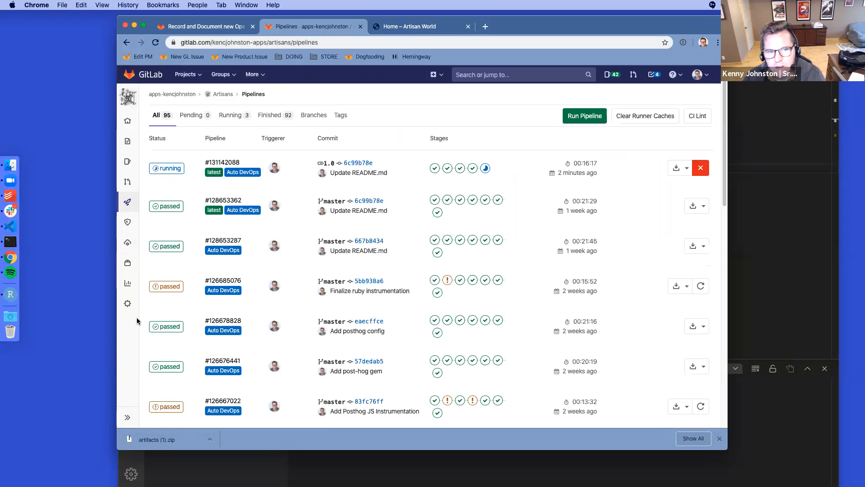
Step: Open the Artisans project's CI/CD settings and expand the General pipelines section
{"action": "mouse_move", "coordinate": [129, 309]}
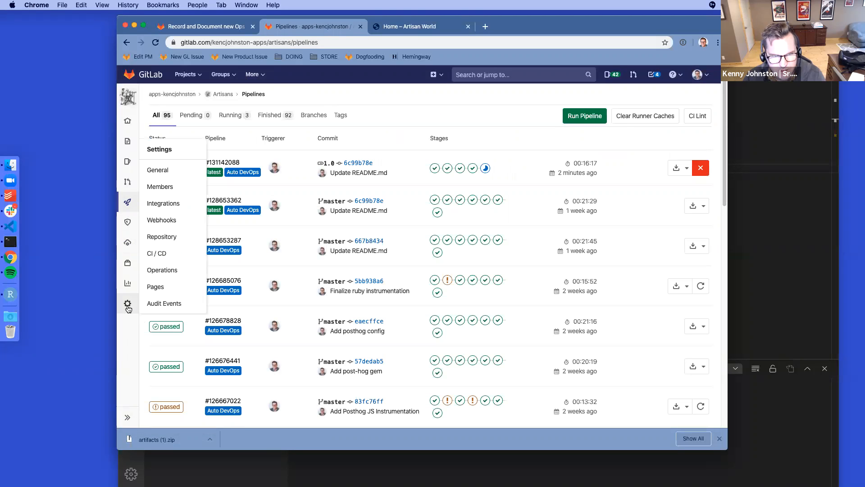
{"action": "left_click", "coordinate": [176, 252]}
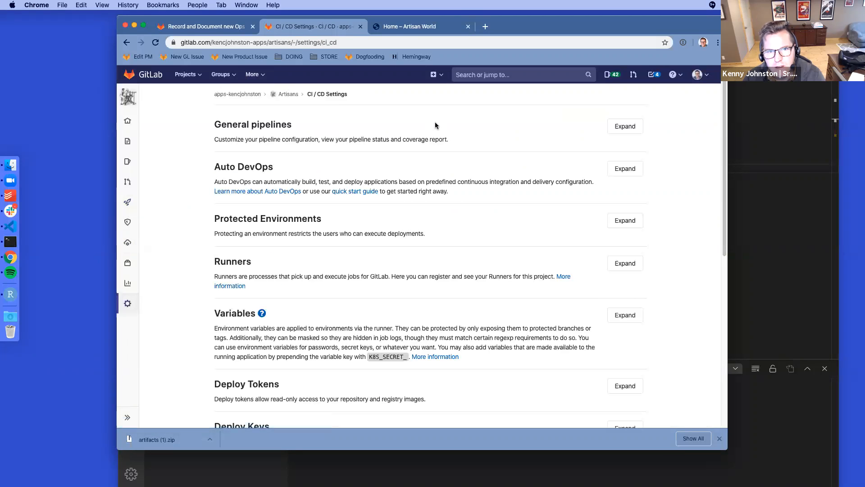
{"action": "left_click", "coordinate": [634, 128]}
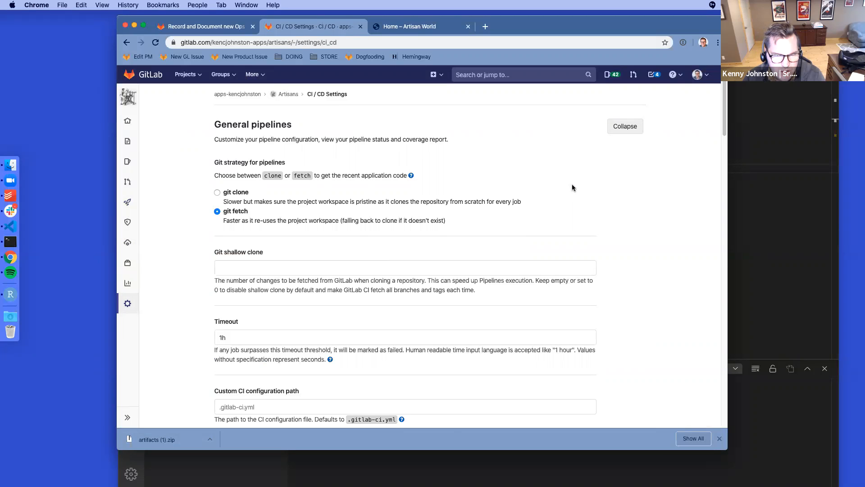
Step: Review the timeout, configuration path and public pipelines settings, and enable Skip outdated deployment jobs
{"action": "scroll", "coordinate": [573, 187], "scroll_direction": "down", "scroll_amount": 3}
{"action": "scroll", "coordinate": [572, 184], "scroll_direction": "down", "scroll_amount": 2}
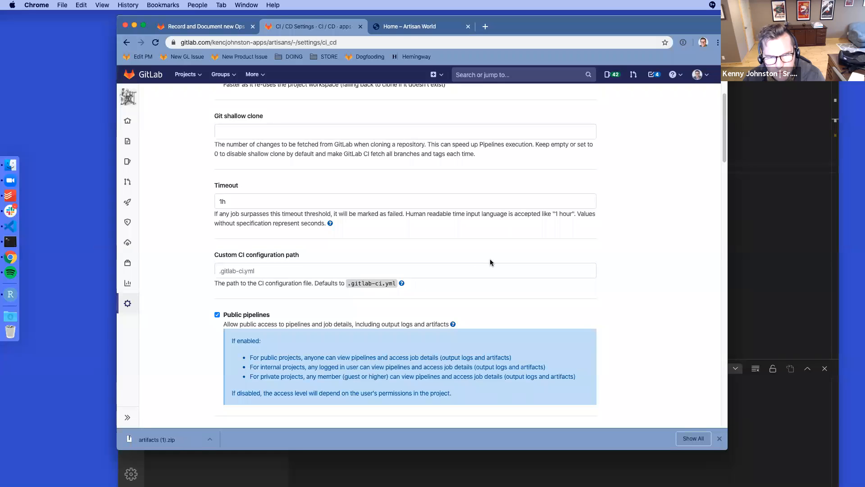
{"action": "scroll", "coordinate": [491, 263], "scroll_direction": "down", "scroll_amount": 4}
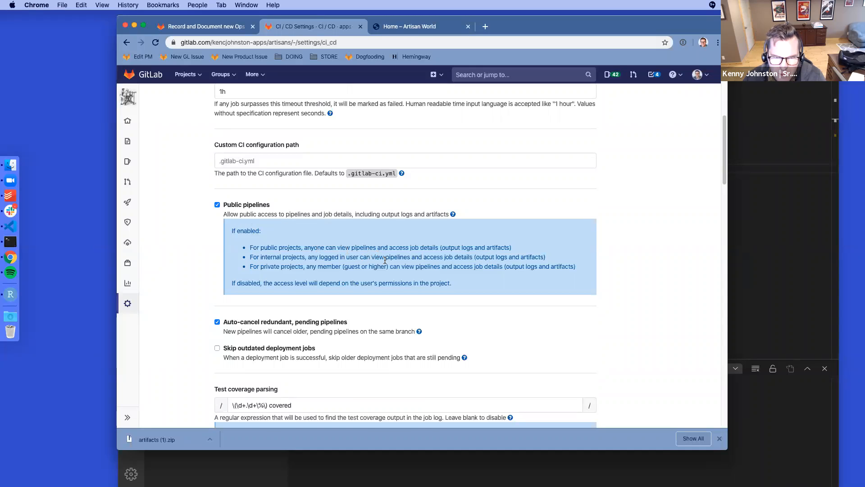
{"action": "scroll", "coordinate": [393, 261], "scroll_direction": "down", "scroll_amount": 2}
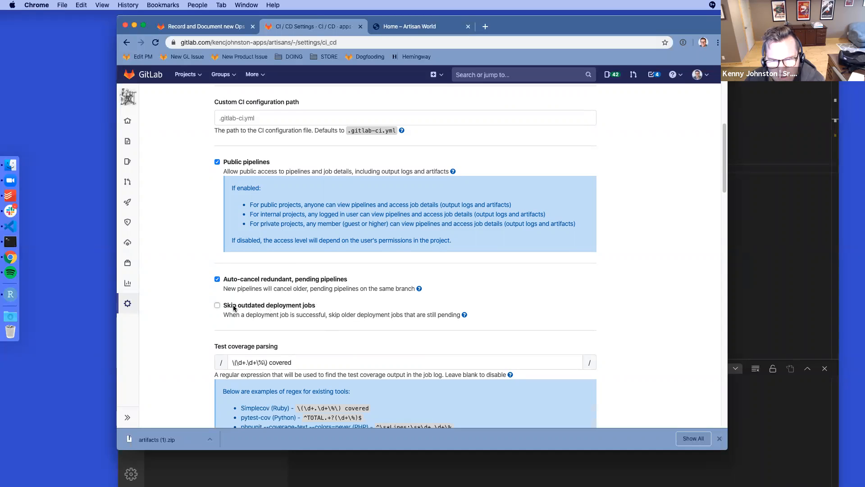
{"action": "left_click", "coordinate": [218, 306]}
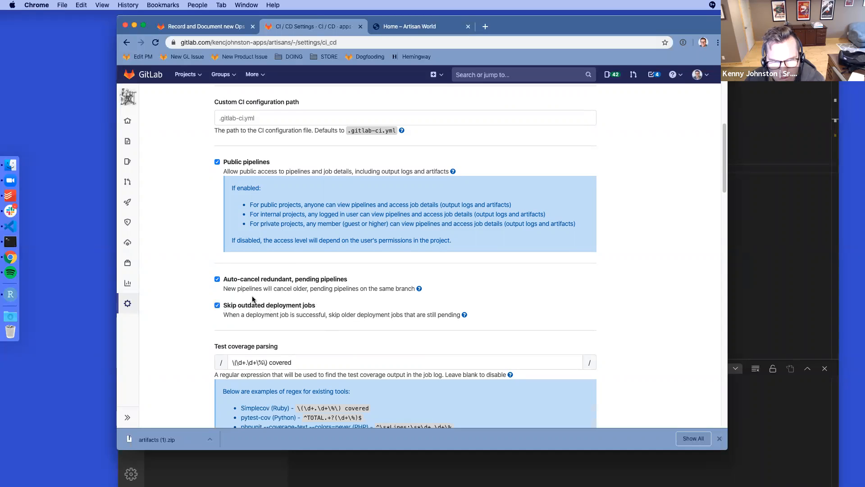
Step: Examine the test coverage parsing setting, highlighting its description and the Simplecov (Ruby) regex example, and glance at the pipeline status badges
{"action": "scroll", "coordinate": [366, 269], "scroll_direction": "down", "scroll_amount": 5}
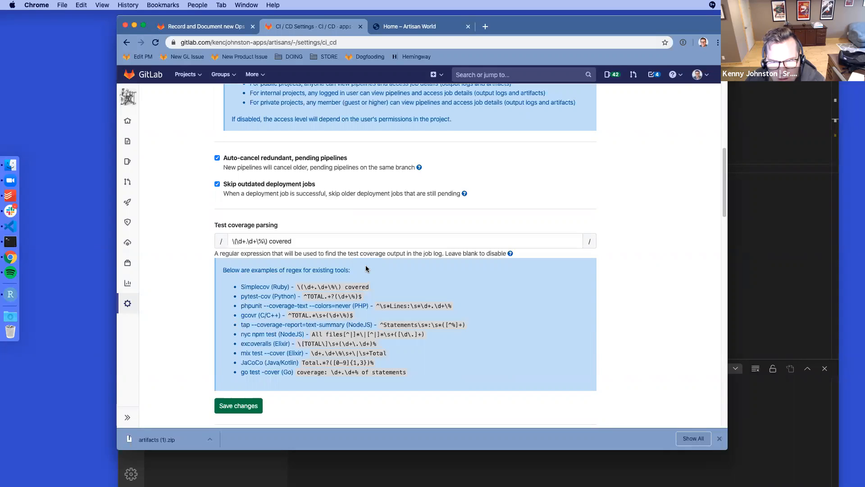
{"action": "left_click_drag", "start_coordinate": [434, 249], "coordinate": [224, 255]}
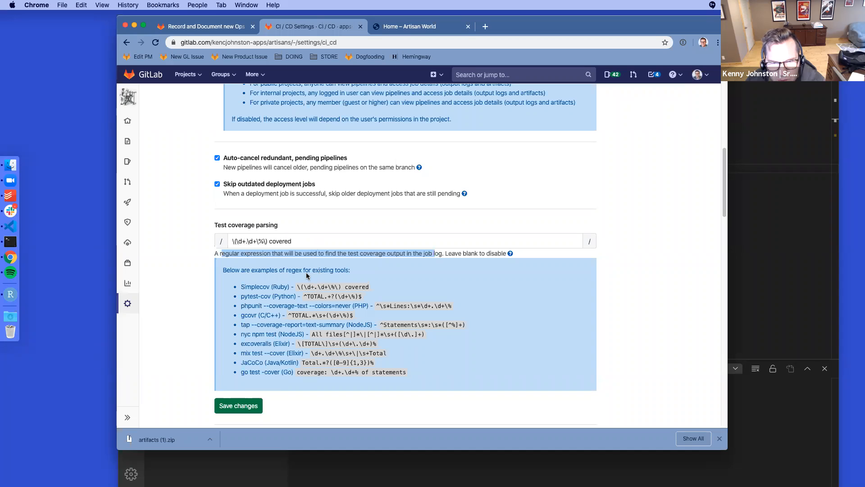
{"action": "left_click_drag", "start_coordinate": [384, 287], "coordinate": [222, 292]}
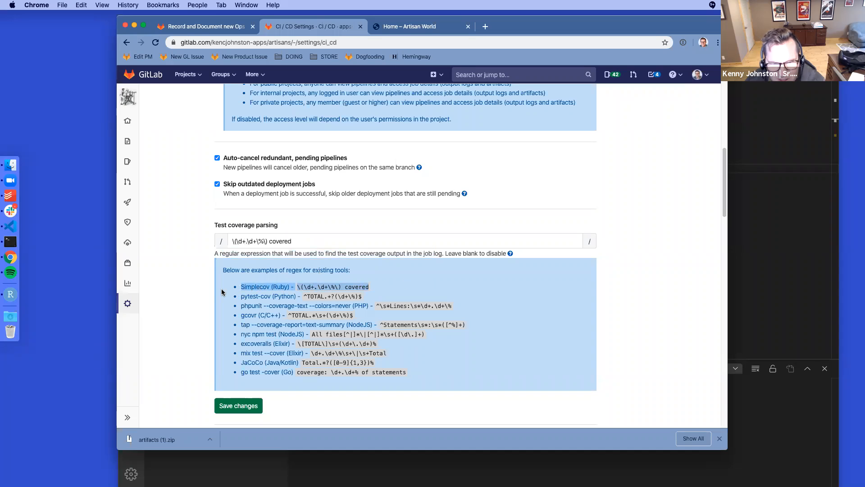
{"action": "scroll", "coordinate": [191, 291], "scroll_direction": "down", "scroll_amount": 5}
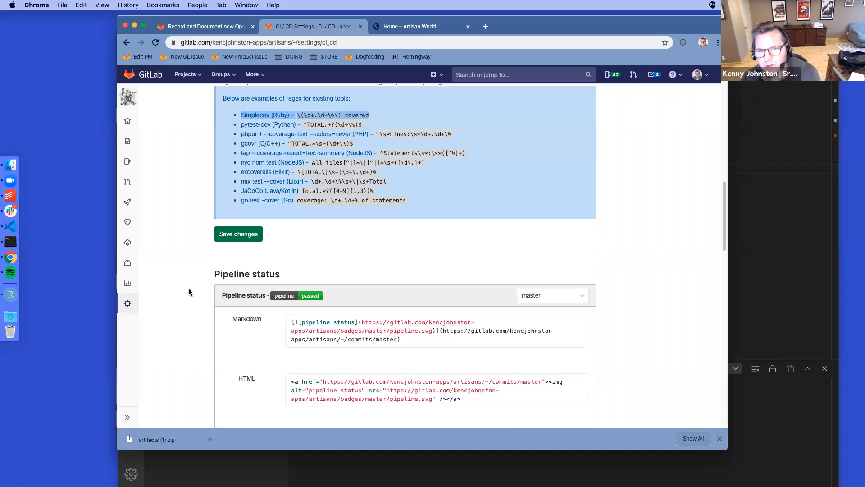
{"action": "scroll", "coordinate": [195, 270], "scroll_direction": "up", "scroll_amount": 3}
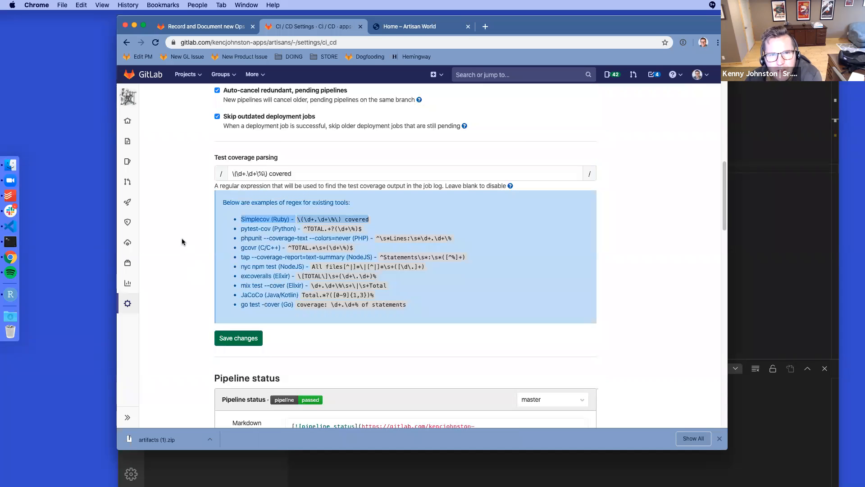
Step: Review the pipeline status and coverage report badges, and copy the pipeline status badge's Markdown code for master
{"action": "scroll", "coordinate": [181, 239], "scroll_direction": "down", "scroll_amount": 3}
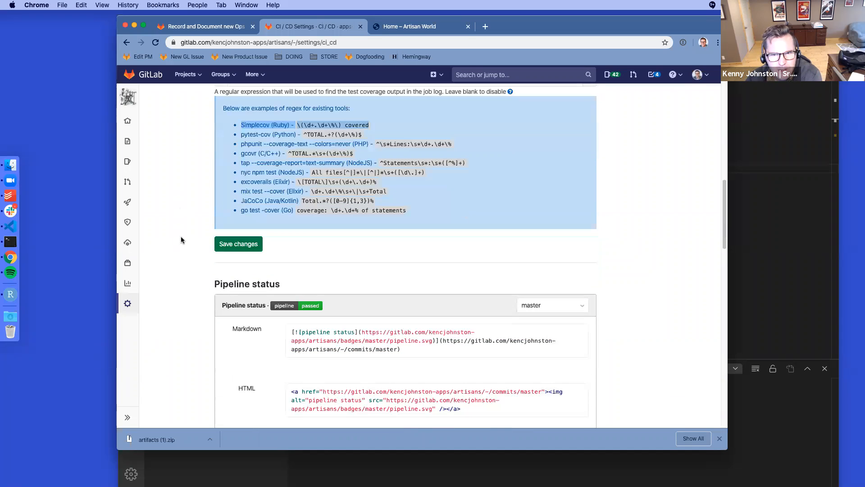
{"action": "scroll", "coordinate": [183, 239], "scroll_direction": "down", "scroll_amount": 4}
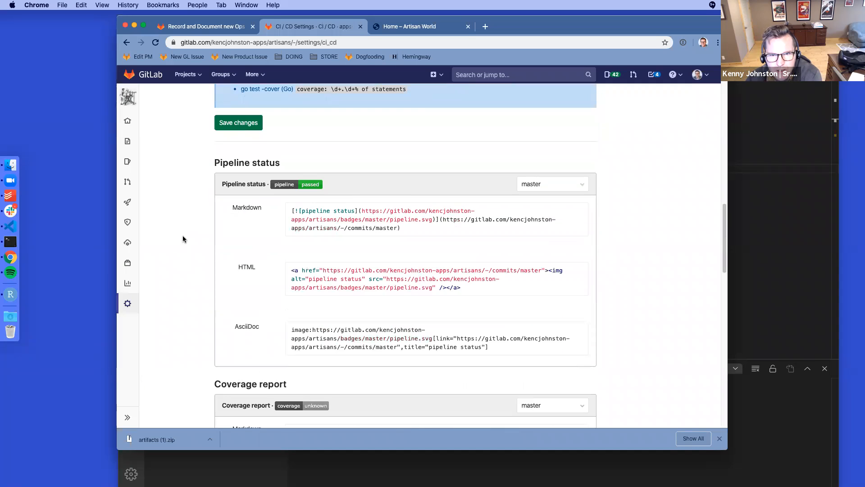
{"action": "scroll", "coordinate": [185, 238], "scroll_direction": "down", "scroll_amount": 3}
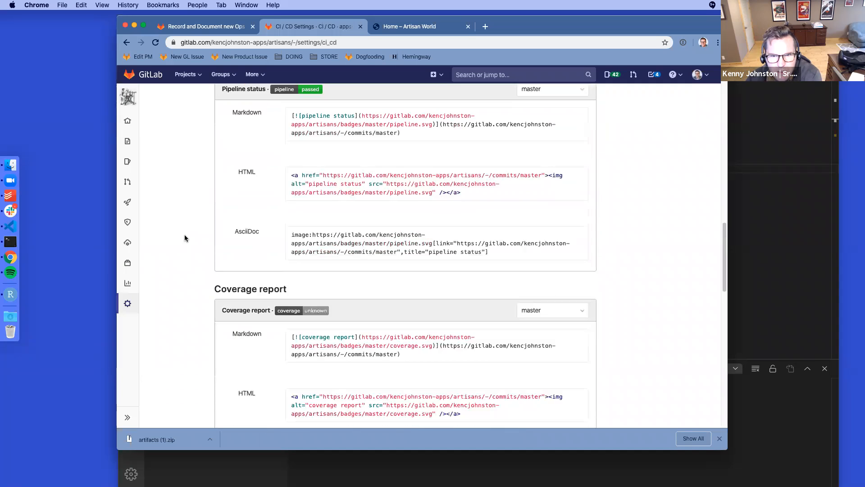
{"action": "scroll", "coordinate": [246, 203], "scroll_direction": "up", "scroll_amount": 2}
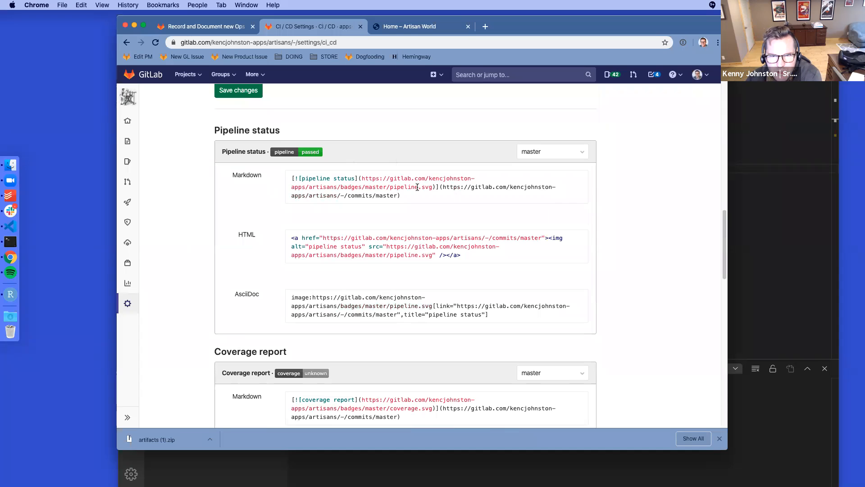
{"action": "left_click_drag", "start_coordinate": [412, 199], "coordinate": [290, 179]}
{"action": "key", "text": "super+c"}
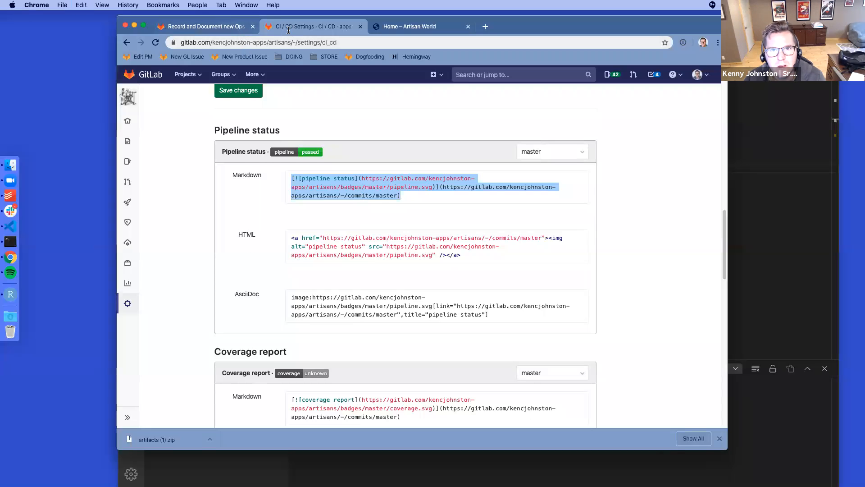
Step: Open the Artisans project page and its General Settings in separate new tabs, and show the General Settings
{"action": "scroll", "coordinate": [176, 104], "scroll_direction": "up", "scroll_amount": 15}
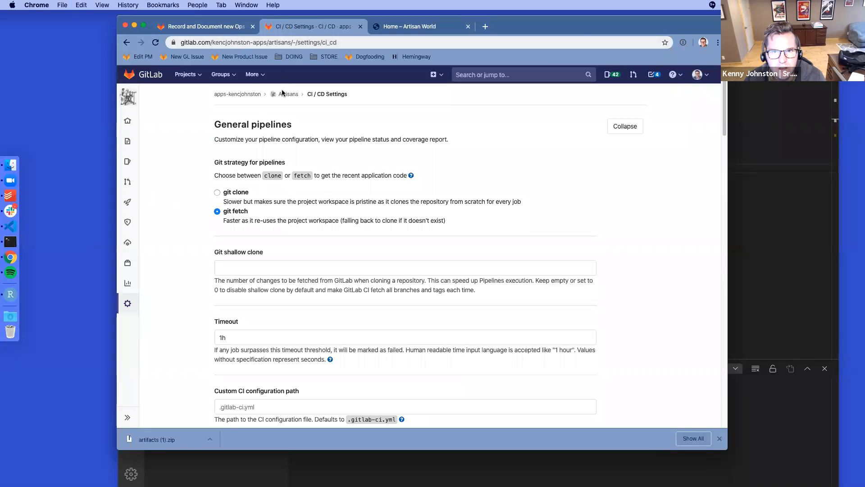
{"action": "left_click", "coordinate": [286, 95], "text": "super"}
{"action": "mouse_move", "coordinate": [128, 303]}
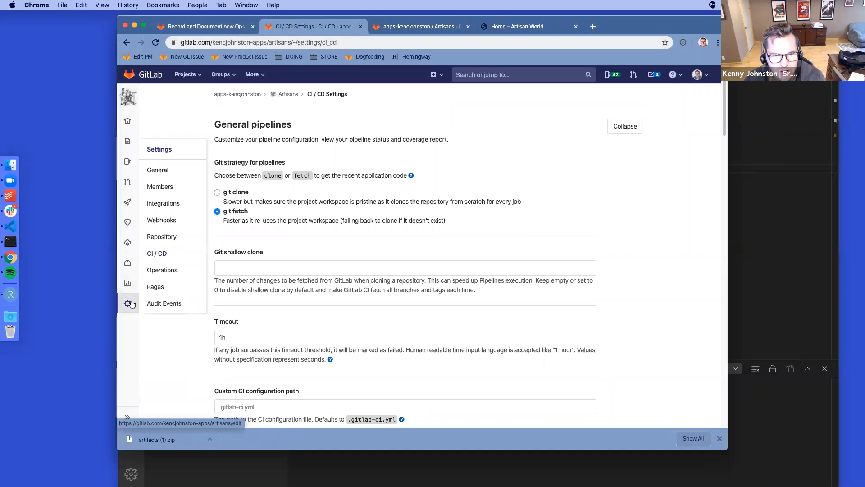
{"action": "left_click", "coordinate": [181, 169], "text": "super"}
{"action": "left_click", "coordinate": [527, 27]}
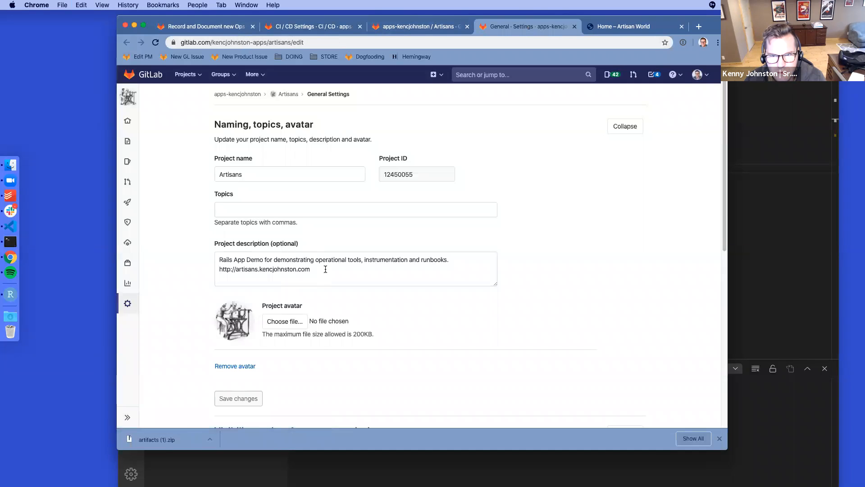
Step: Add the copied Markdown badge code to the project description after a blank line and save the changes
{"action": "left_click", "coordinate": [325, 270]}
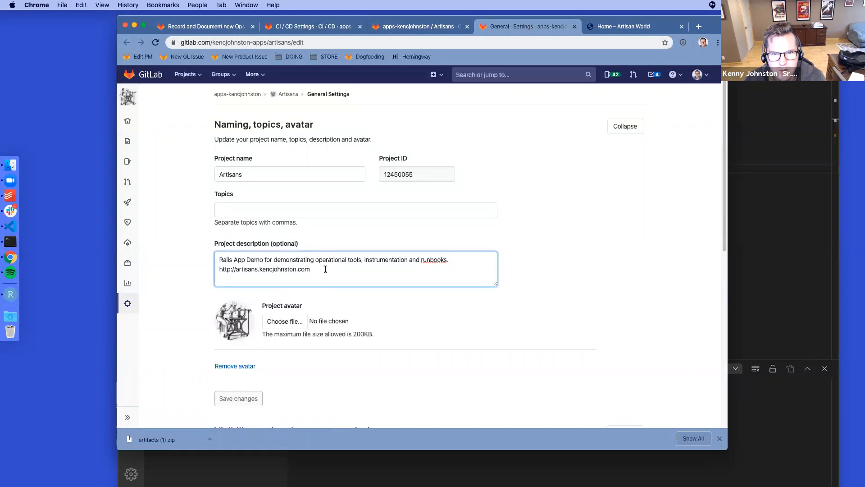
{"action": "key", "text": "Return"}
{"action": "key", "text": "Return"}
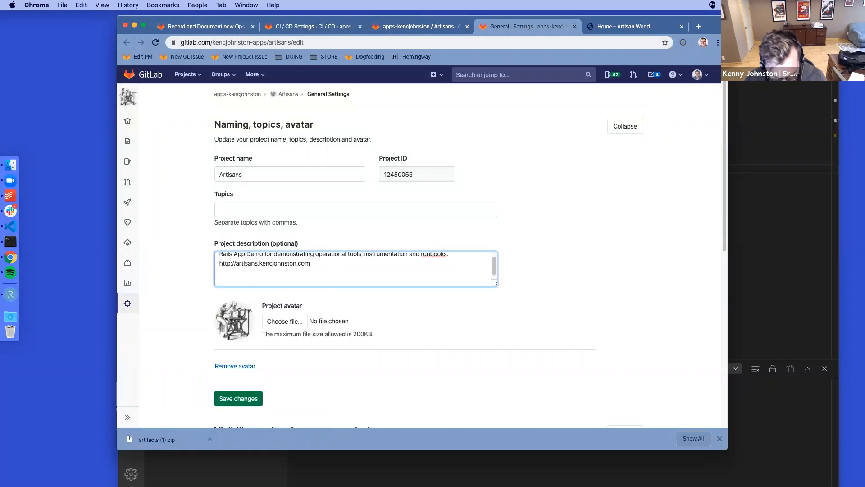
{"action": "key", "text": "super+v"}
{"action": "left_click", "coordinate": [238, 399]}
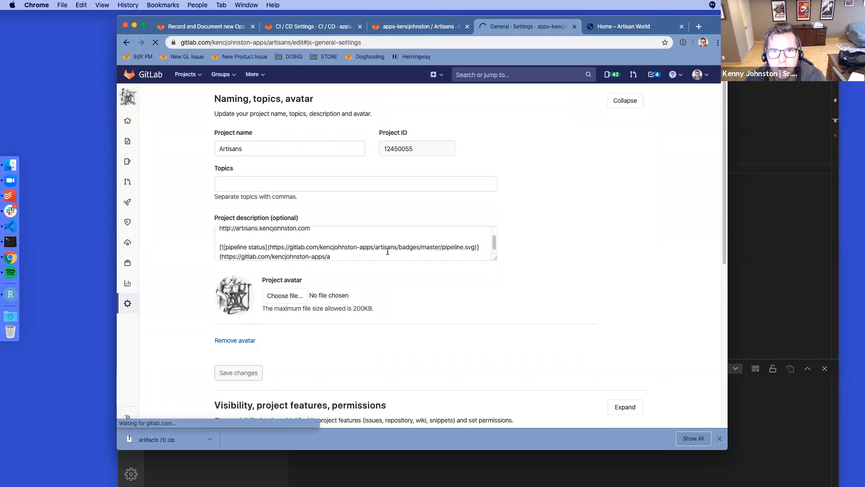
Step: Open the Artisans project page in a new tab, close the Artisan World tab, and check the project description
{"action": "left_click", "coordinate": [288, 95], "text": "super"}
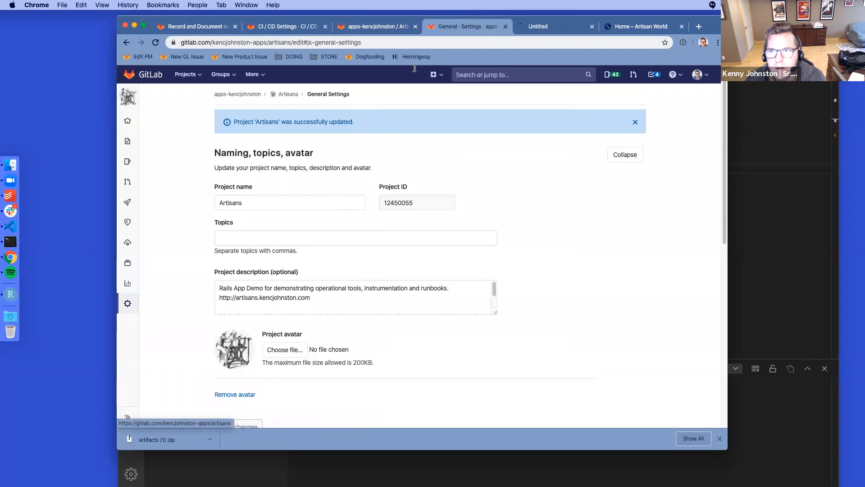
{"action": "left_click", "coordinate": [681, 27]}
{"action": "left_click", "coordinate": [629, 29]}
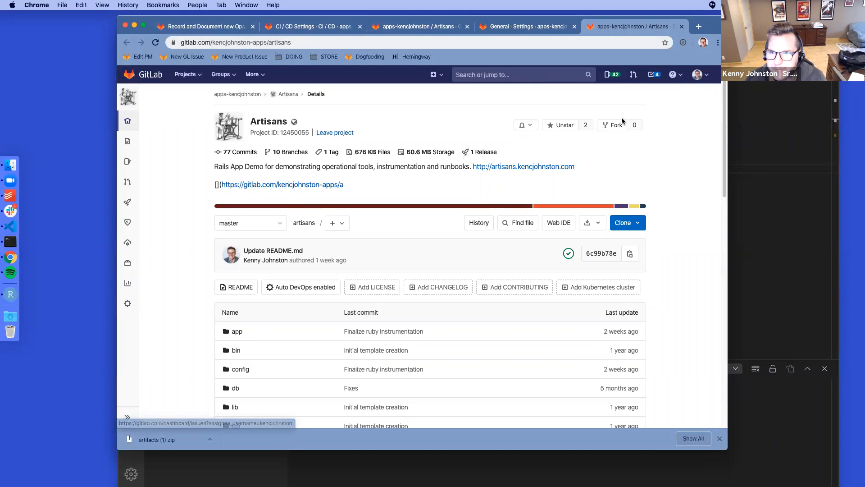
Step: Return to the CI/CD settings and copy the pipeline status badge's HTML code
{"action": "left_click", "coordinate": [314, 27]}
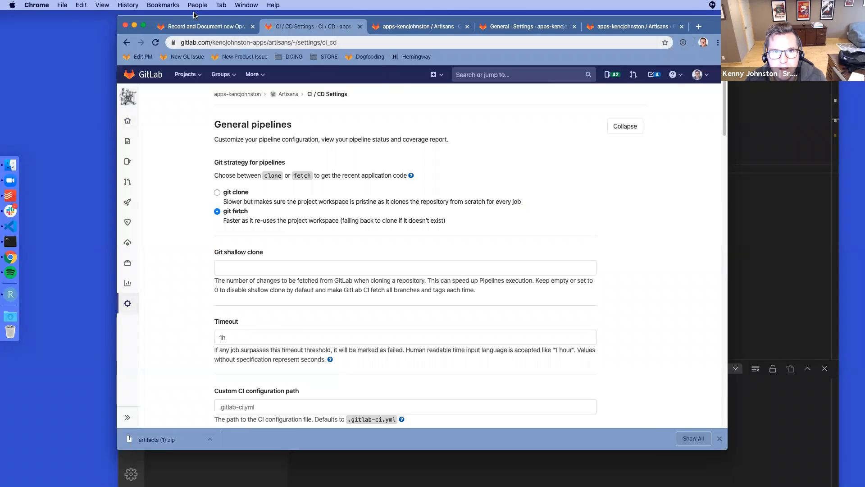
{"action": "scroll", "coordinate": [369, 218], "scroll_direction": "down", "scroll_amount": 5}
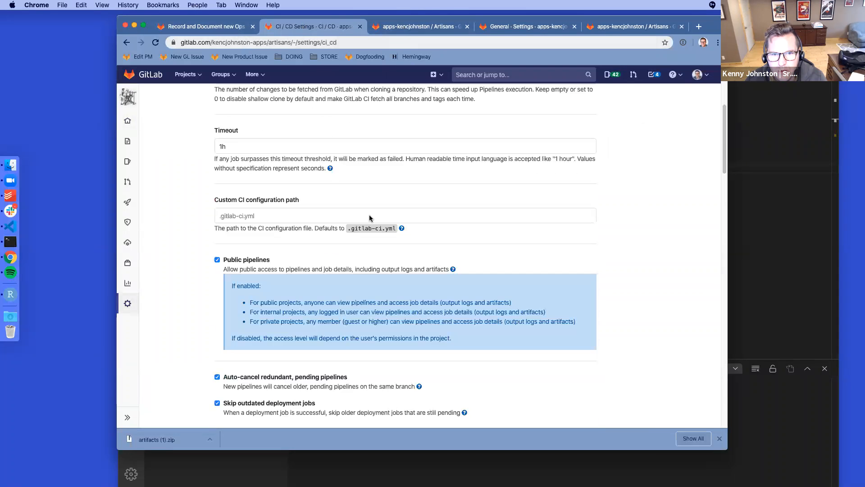
{"action": "scroll", "coordinate": [369, 218], "scroll_direction": "down", "scroll_amount": 13}
{"action": "scroll", "coordinate": [369, 218], "scroll_direction": "down", "scroll_amount": 2}
{"action": "left_click", "coordinate": [345, 132]}
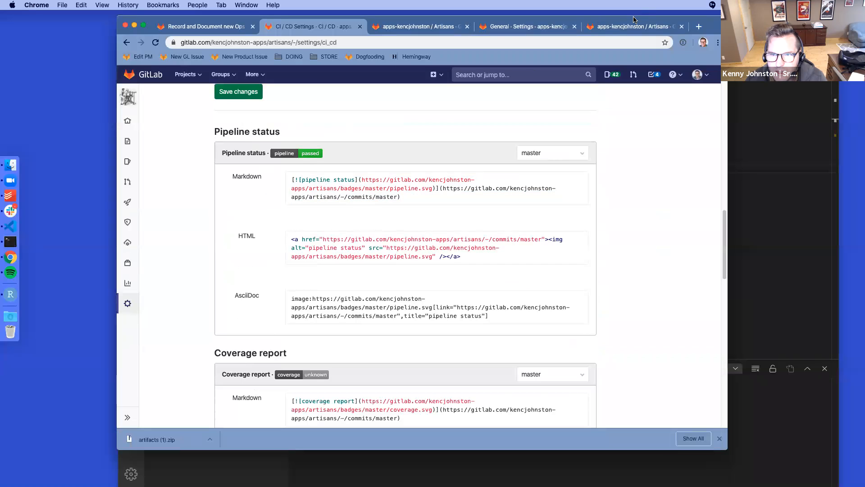
{"action": "left_click_drag", "start_coordinate": [464, 258], "coordinate": [288, 244]}
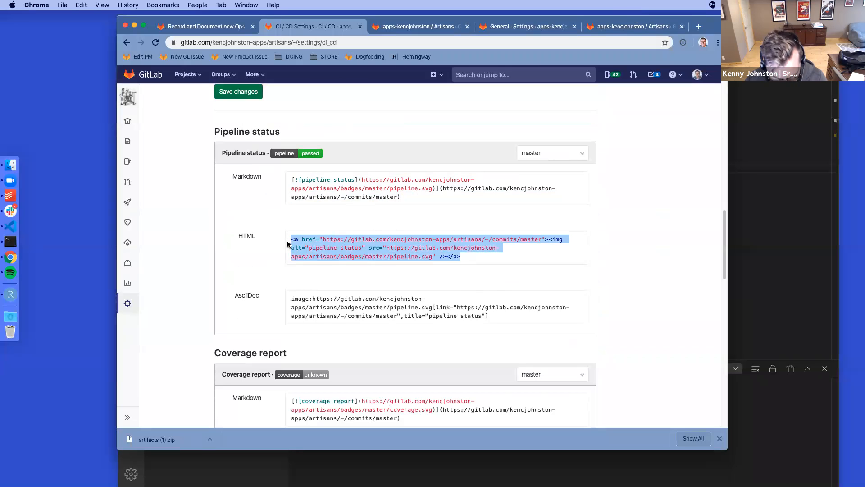
Step: Replace the Markdown badge code in the Artisans project description with the copied HTML badge code
{"action": "left_click", "coordinate": [620, 26]}
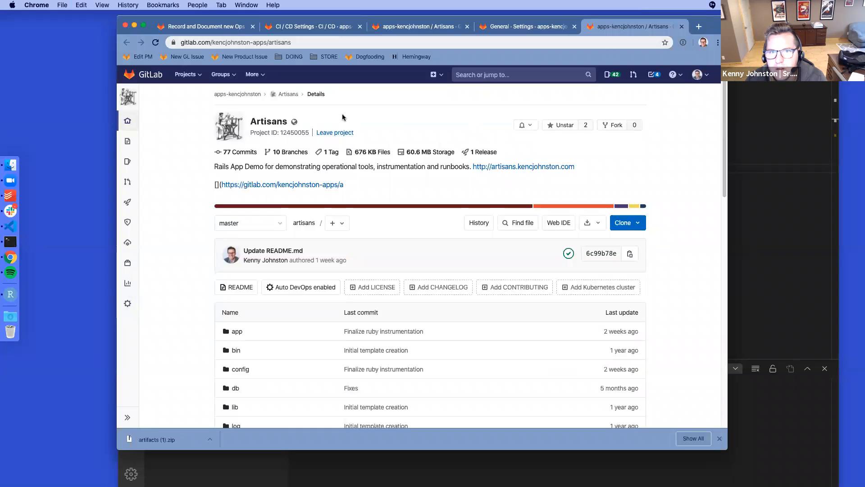
{"action": "left_click", "coordinate": [537, 27]}
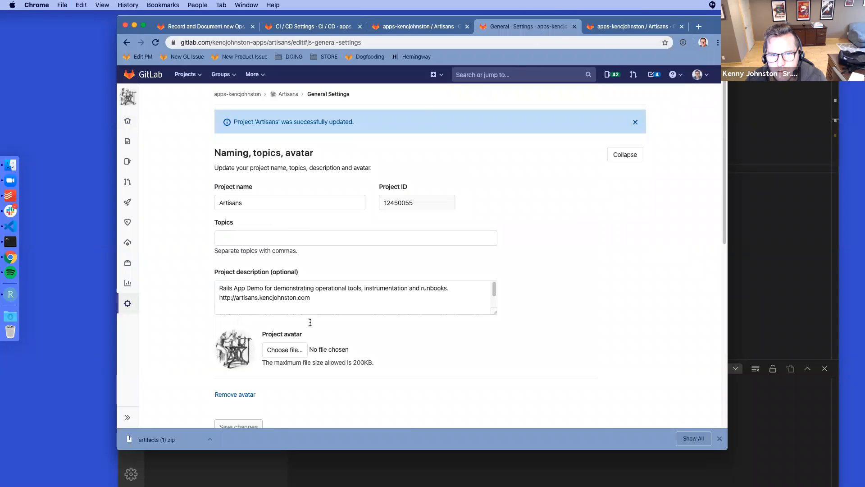
{"action": "scroll", "coordinate": [348, 298], "scroll_direction": "down", "scroll_amount": 3}
{"action": "left_click_drag", "start_coordinate": [351, 308], "coordinate": [208, 299]}
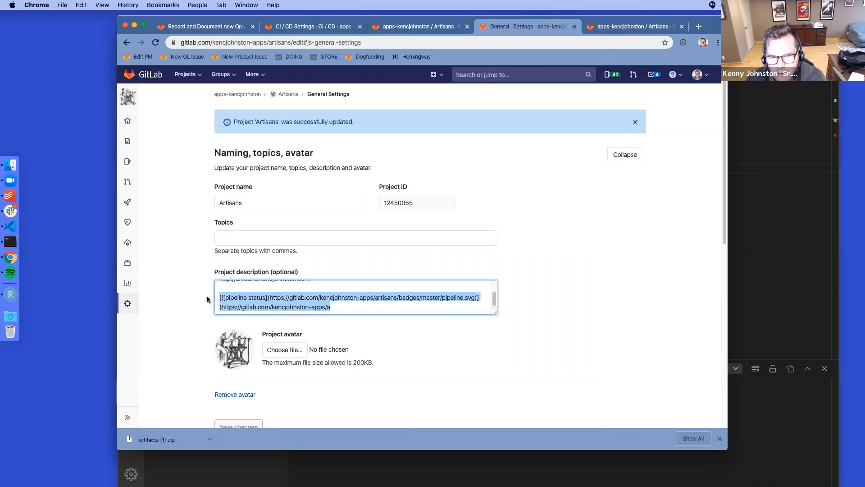
{"action": "key", "text": "super+v"}
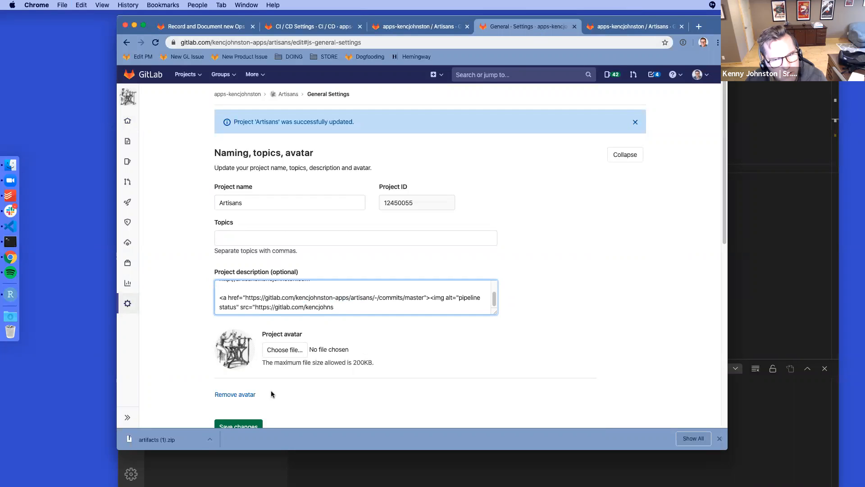
Step: Reselect the pipeline status badge's full HTML code and check it against the code in the project description
{"action": "left_click", "coordinate": [313, 27]}
{"action": "left_click_drag", "start_coordinate": [465, 258], "coordinate": [293, 240]}
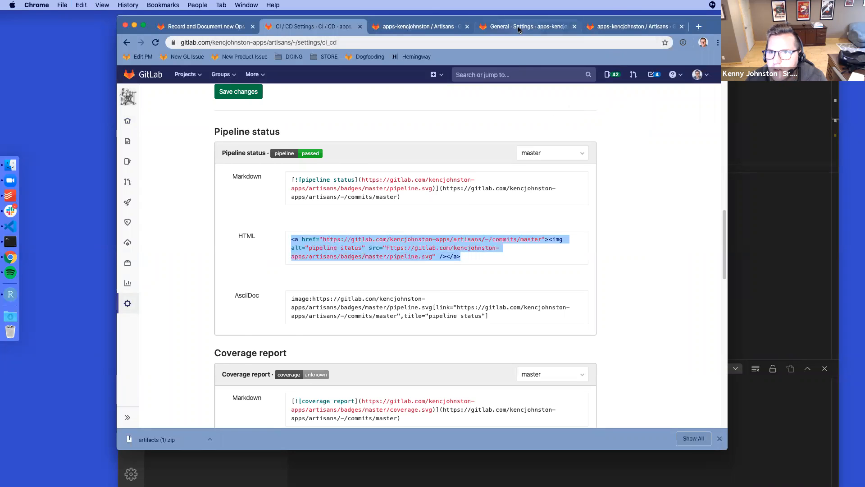
{"action": "left_click", "coordinate": [518, 29]}
{"action": "scroll", "coordinate": [303, 308], "scroll_direction": "up", "scroll_amount": 2}
{"action": "scroll", "coordinate": [310, 301], "scroll_direction": "down", "scroll_amount": 2}
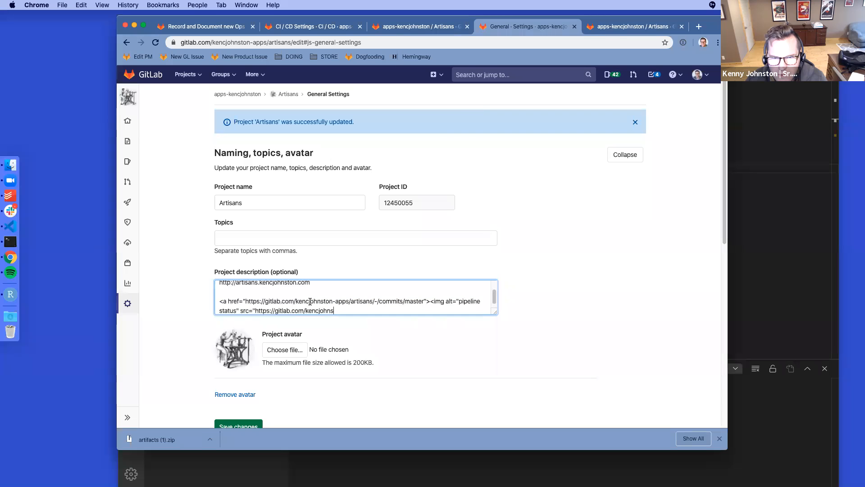
{"action": "scroll", "coordinate": [312, 294], "scroll_direction": "up", "scroll_amount": 1}
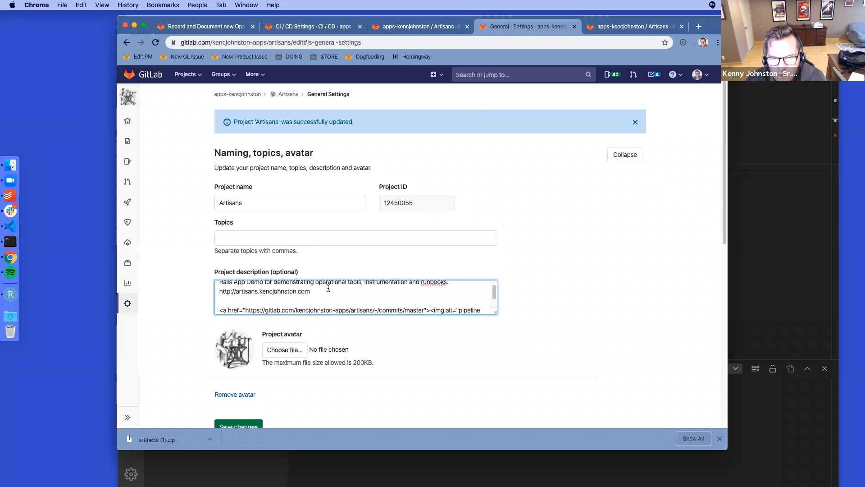
Step: Open the gitlab.com/gitlab-org/gitlab project page in a new tab to see its badges
{"action": "key", "text": "super+t"}
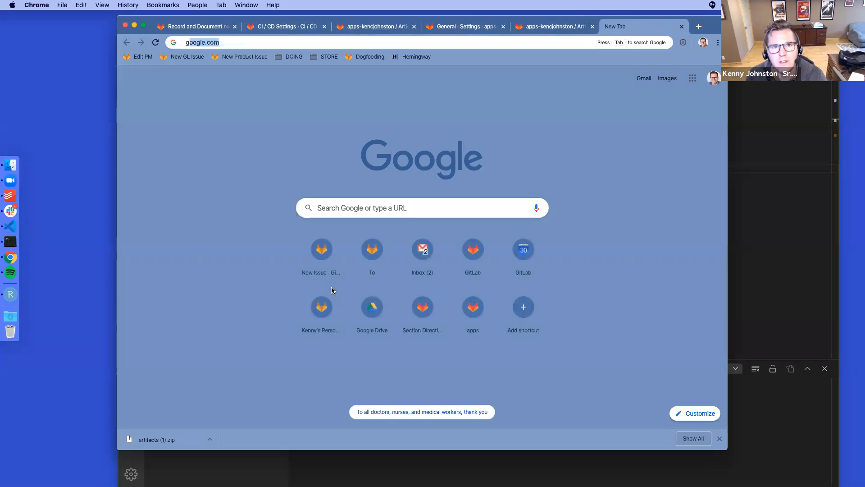
{"action": "type", "text": "gitlab.com/"}
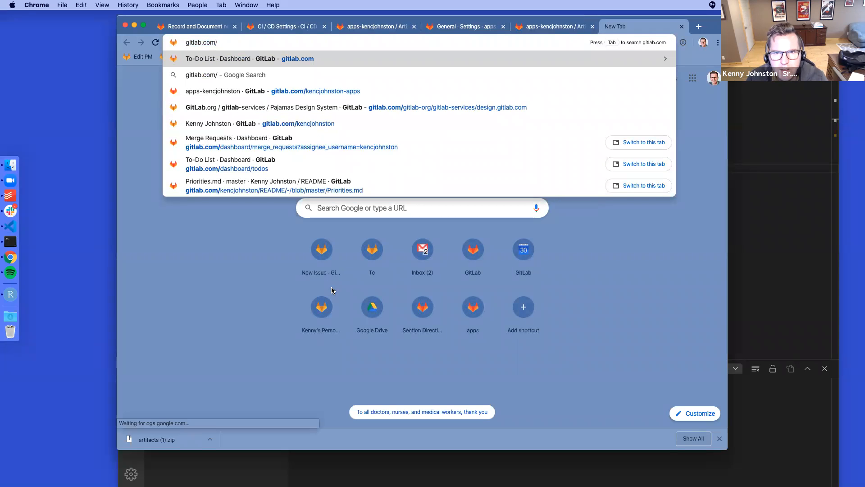
{"action": "type", "text": "gitlab"}
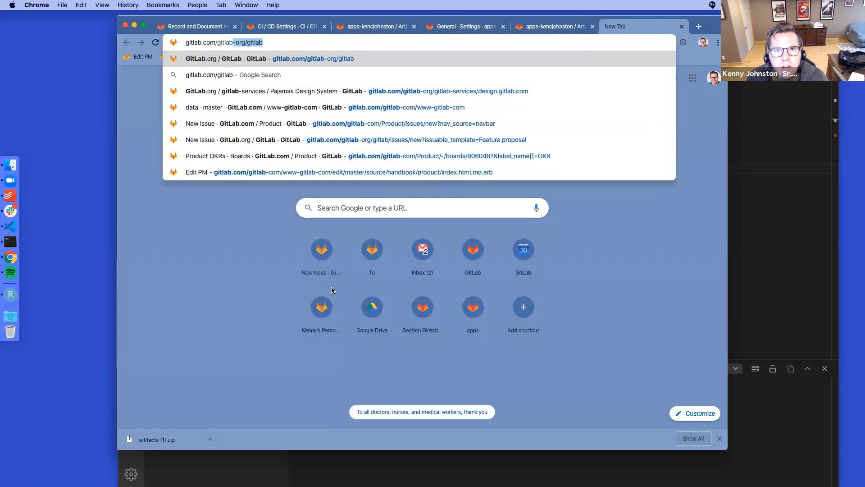
{"action": "key", "text": "Return"}
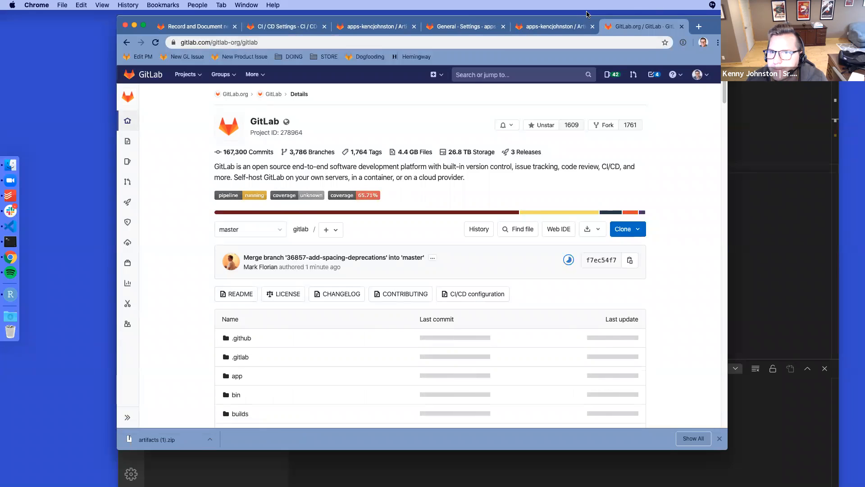
Step: Enlarge the Artisans project description field and inspect the HTML badge code in it
{"action": "left_click", "coordinate": [550, 29]}
{"action": "left_click", "coordinate": [452, 28]}
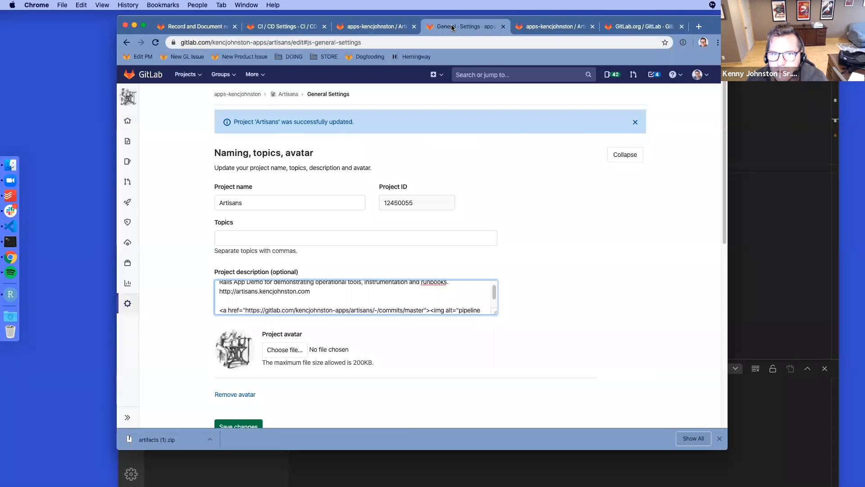
{"action": "left_click_drag", "start_coordinate": [495, 312], "coordinate": [557, 378]}
{"action": "left_click_drag", "start_coordinate": [353, 330], "coordinate": [215, 311]}
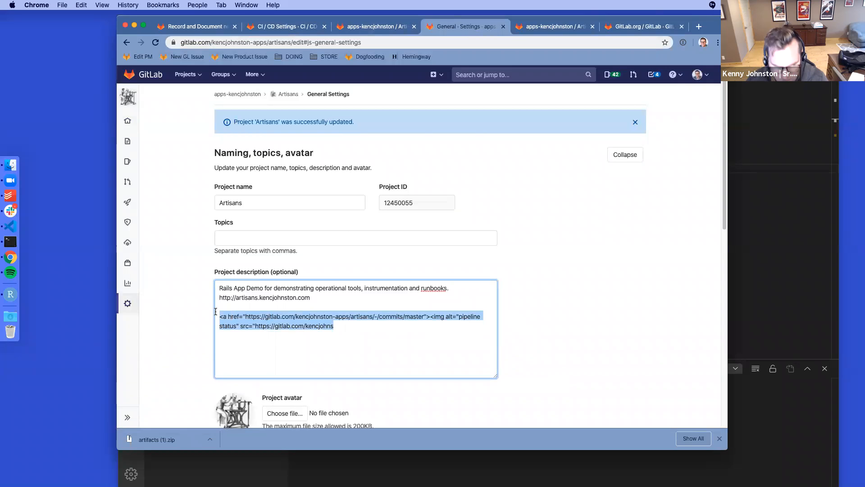
{"action": "key", "text": "Right"}
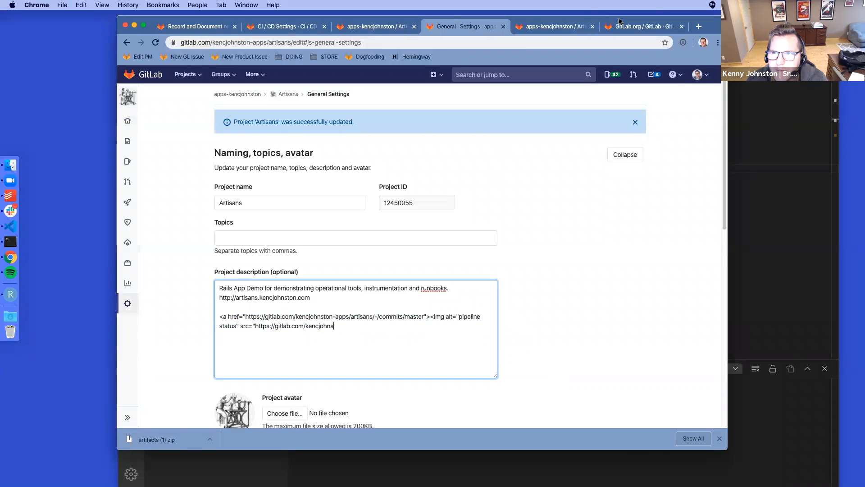
Step: Examine the Artisans project page, the image source part of the badge's HTML code, and the GitLab project's badges
{"action": "left_click", "coordinate": [545, 27]}
{"action": "left_click", "coordinate": [372, 28]}
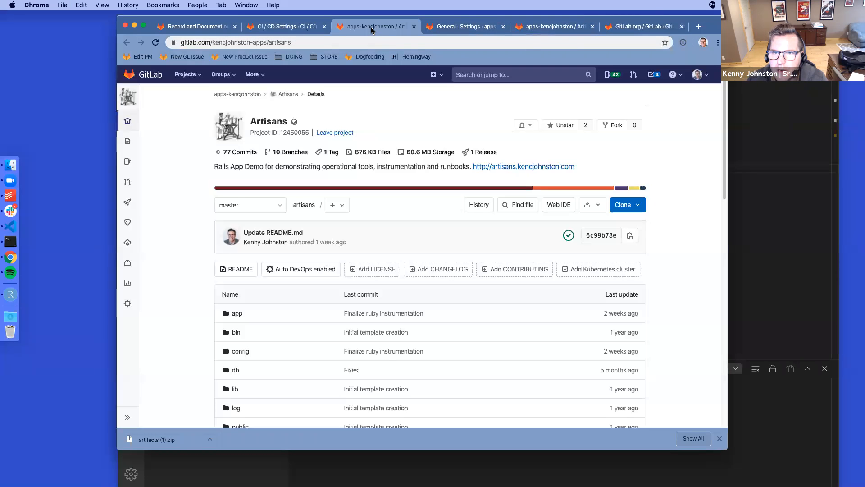
{"action": "left_click", "coordinate": [289, 27]}
{"action": "left_click", "coordinate": [472, 255]}
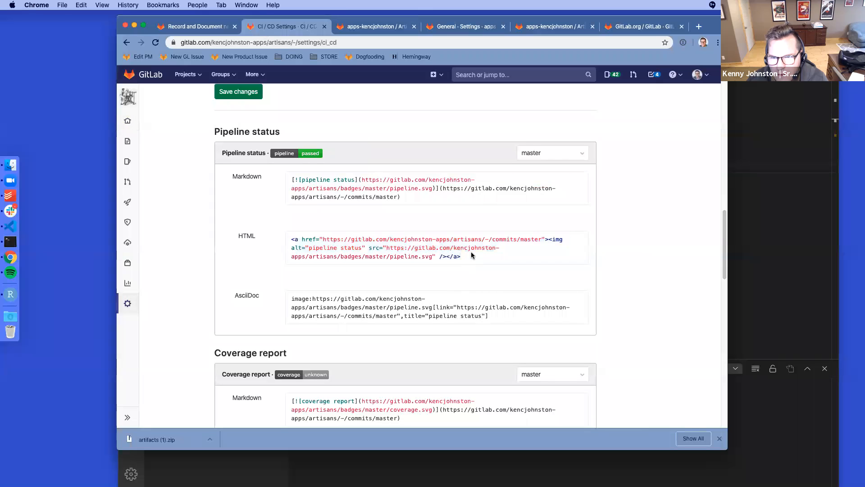
{"action": "left_click_drag", "start_coordinate": [436, 254], "coordinate": [373, 249]}
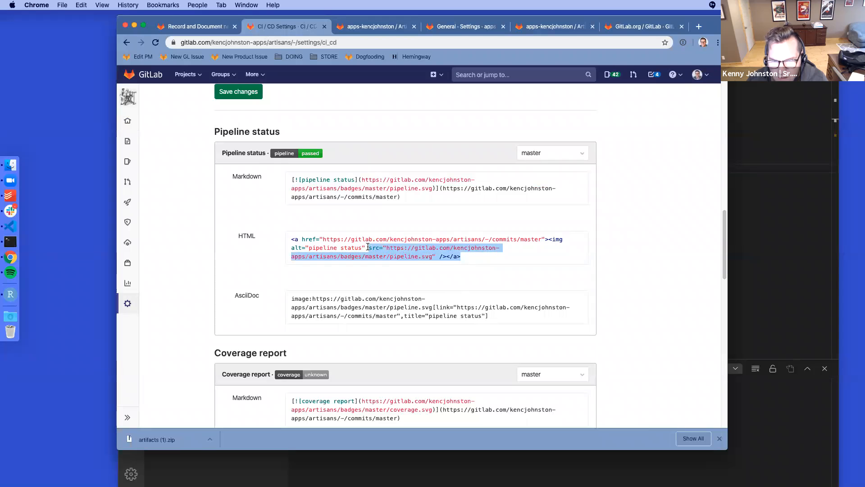
{"action": "left_click", "coordinate": [627, 27]}
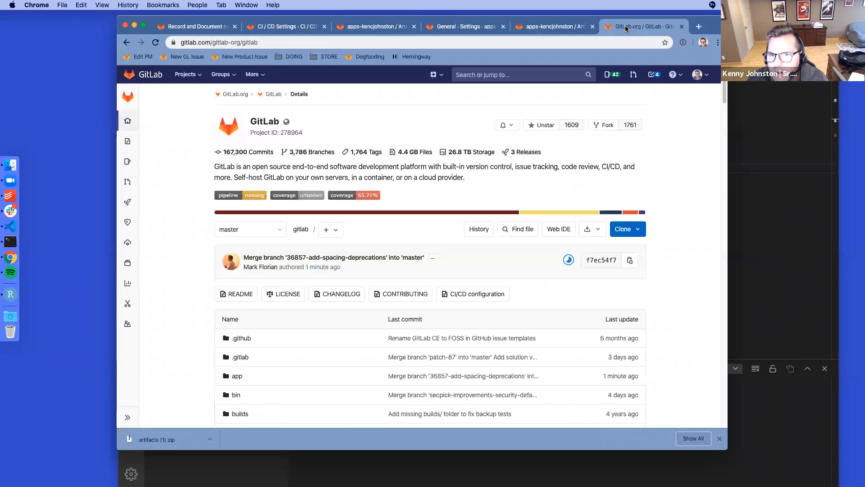
Step: Compare the Artisans project page and its general settings, including the description text, with the badges on the GitLab project page
{"action": "left_click", "coordinate": [561, 28]}
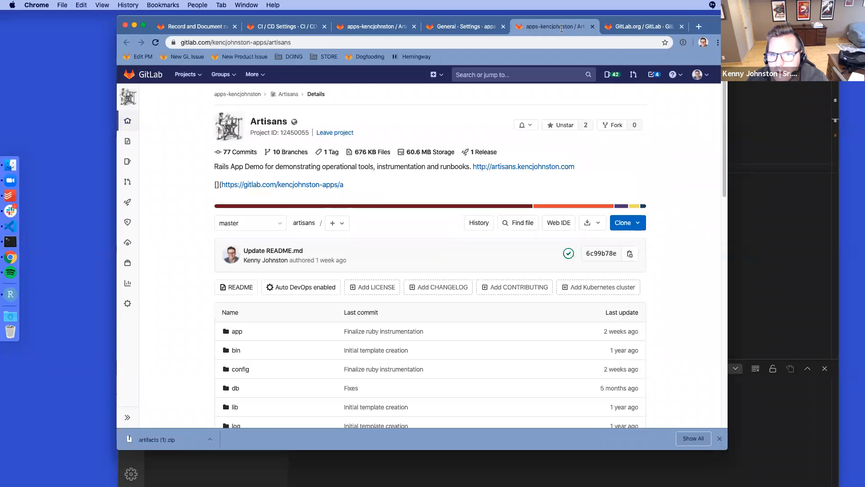
{"action": "left_click", "coordinate": [467, 28]}
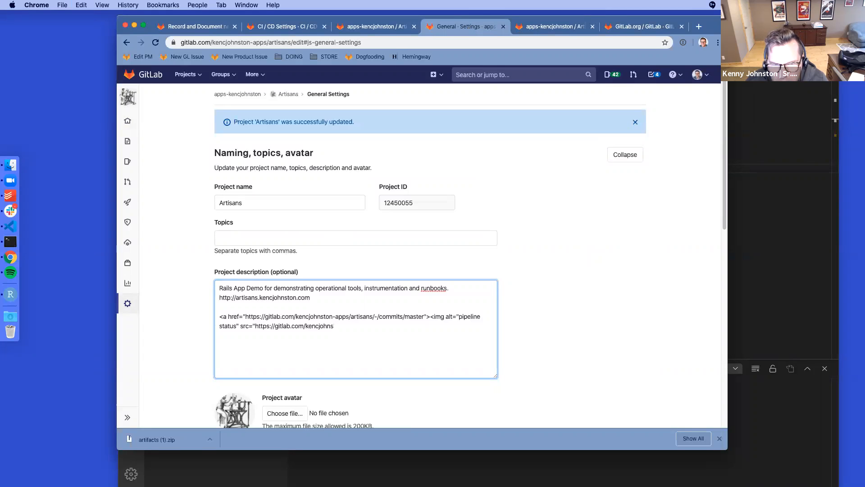
{"action": "left_click_drag", "start_coordinate": [310, 297], "coordinate": [218, 241]}
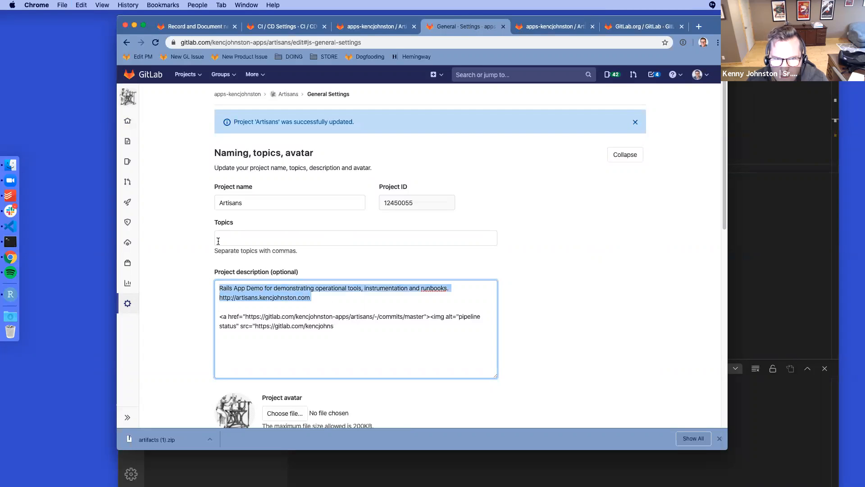
{"action": "scroll", "coordinate": [218, 241], "scroll_direction": "down", "scroll_amount": 5}
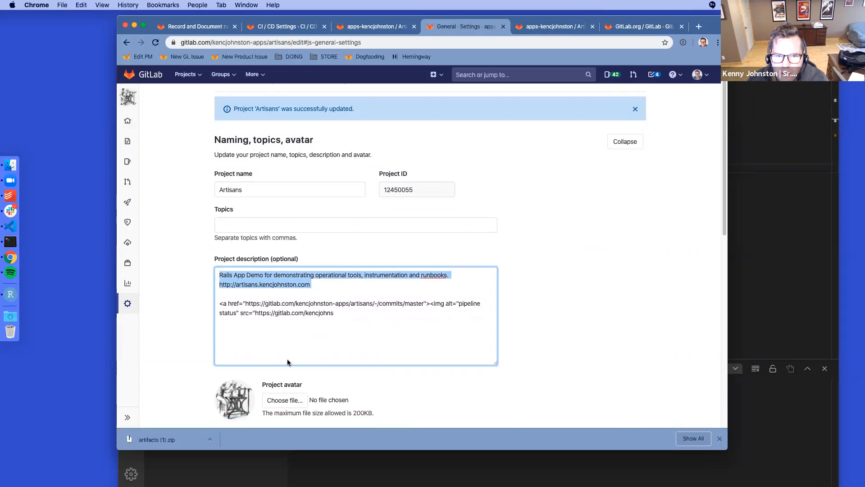
{"action": "scroll", "coordinate": [223, 313], "scroll_direction": "down", "scroll_amount": 2}
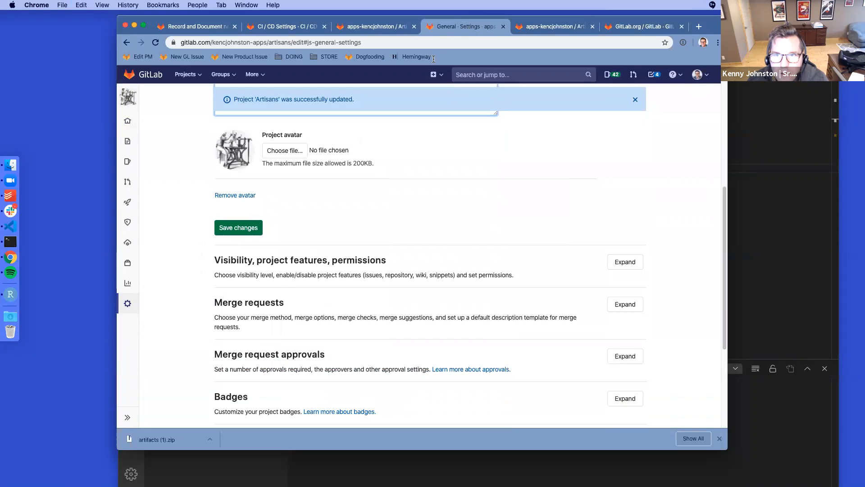
{"action": "left_click", "coordinate": [633, 29]}
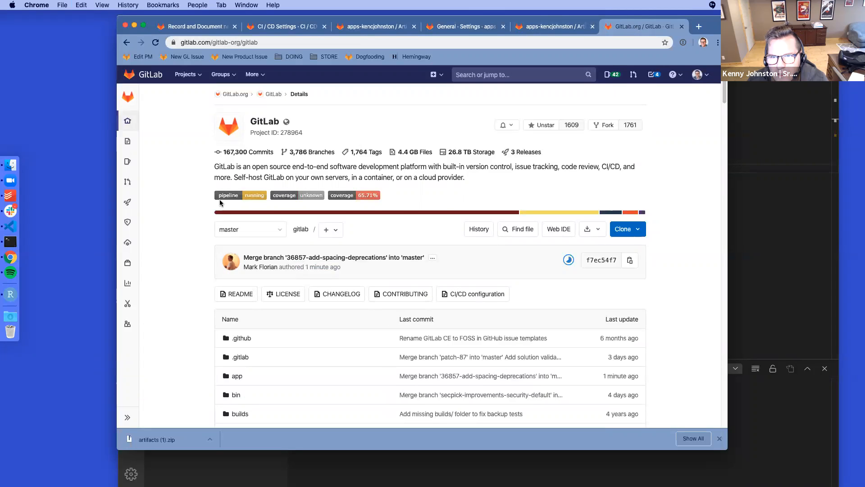
{"action": "left_click", "coordinate": [550, 28]}
{"action": "left_click", "coordinate": [471, 28]}
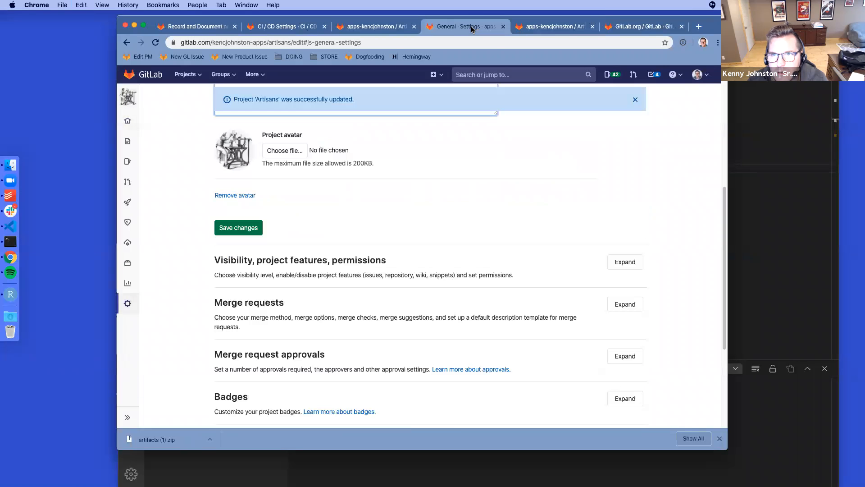
{"action": "left_click", "coordinate": [373, 28]}
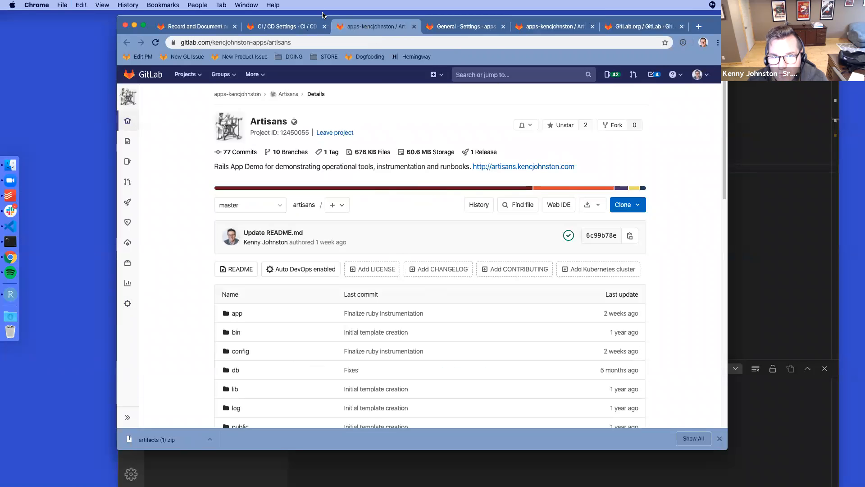
{"action": "left_click", "coordinate": [468, 29]}
{"action": "scroll", "coordinate": [458, 203], "scroll_direction": "up", "scroll_amount": 5}
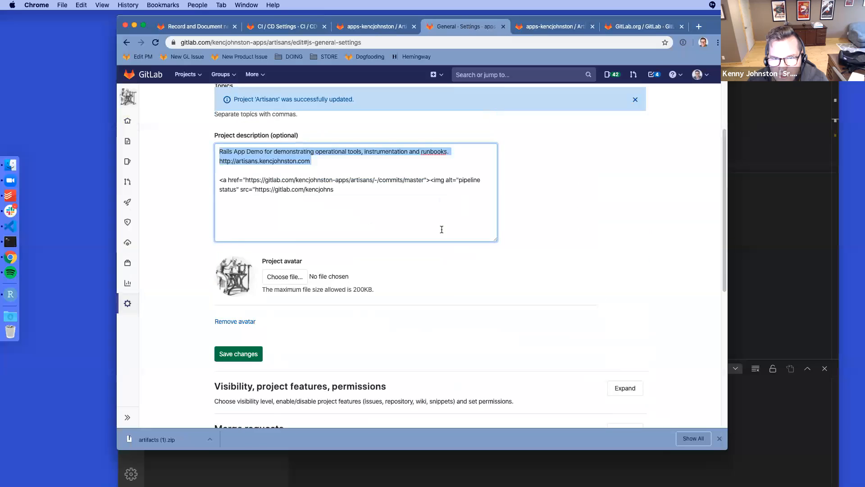
{"action": "left_click", "coordinate": [336, 222]}
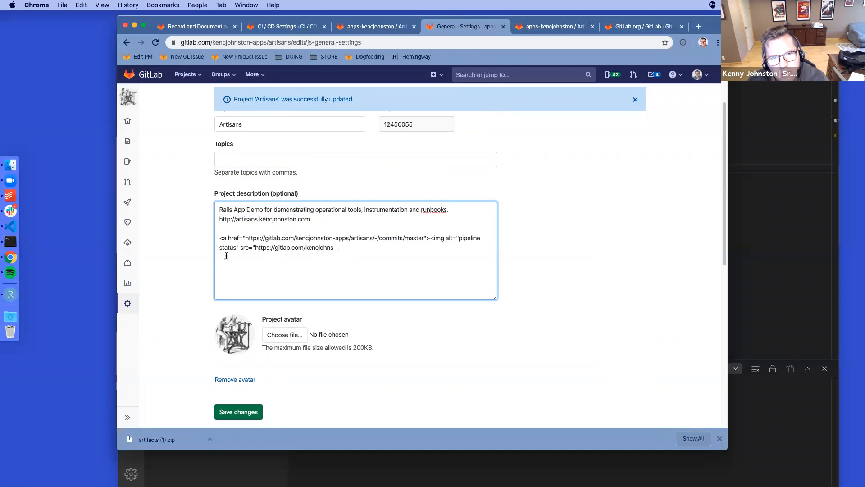
Step: Expand the Badges section of the Artisans general settings and name the new badge "Pipeline Status"
{"action": "scroll", "coordinate": [197, 291], "scroll_direction": "down", "scroll_amount": 5}
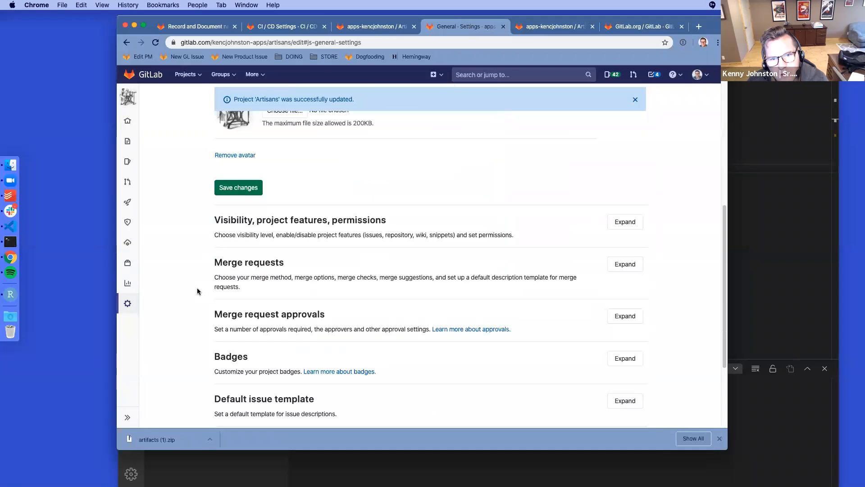
{"action": "left_click", "coordinate": [620, 356]}
{"action": "scroll", "coordinate": [420, 305], "scroll_direction": "down", "scroll_amount": 2}
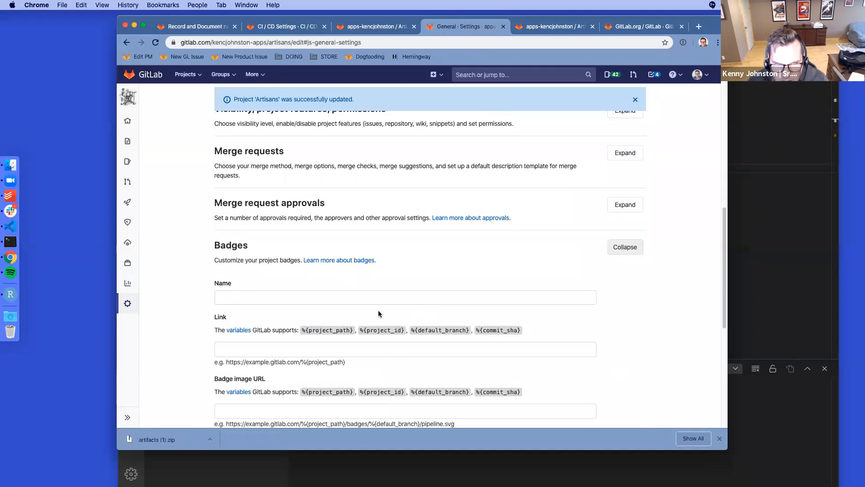
{"action": "scroll", "coordinate": [316, 323], "scroll_direction": "down", "scroll_amount": 3}
{"action": "left_click", "coordinate": [234, 261]}
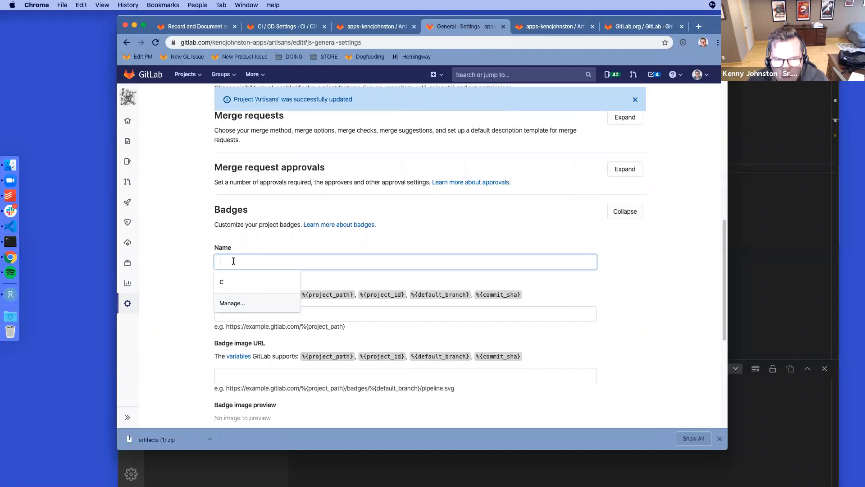
{"action": "type", "text": "Pipeline Status"}
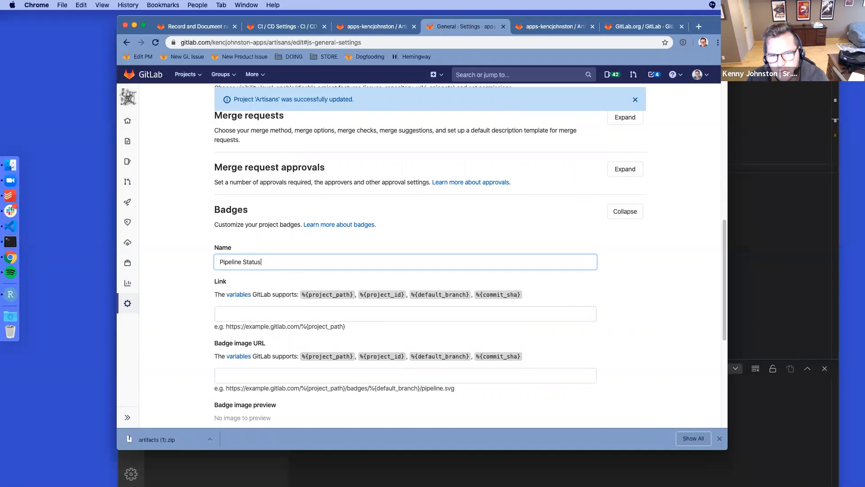
Step: Copy the master pipeline.svg URL from the pipeline status Markdown code in the CI/CD settings into the new badge's image URL
{"action": "left_click", "coordinate": [239, 315]}
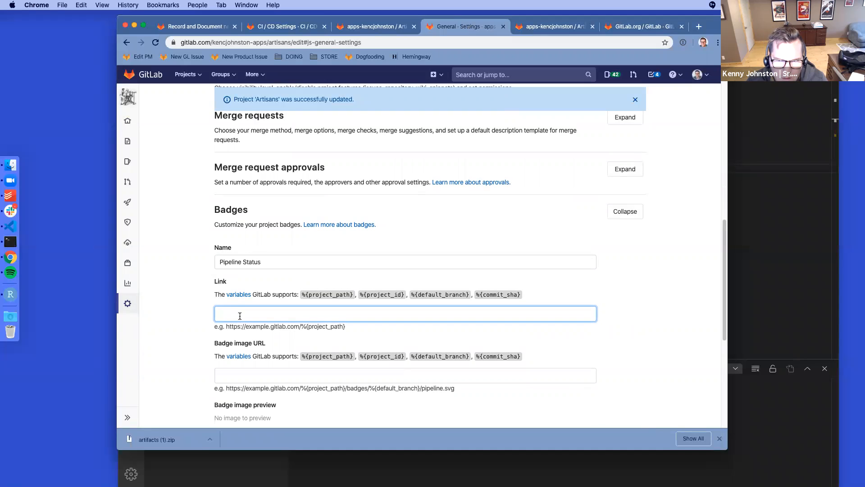
{"action": "scroll", "coordinate": [240, 315], "scroll_direction": "down", "scroll_amount": 2}
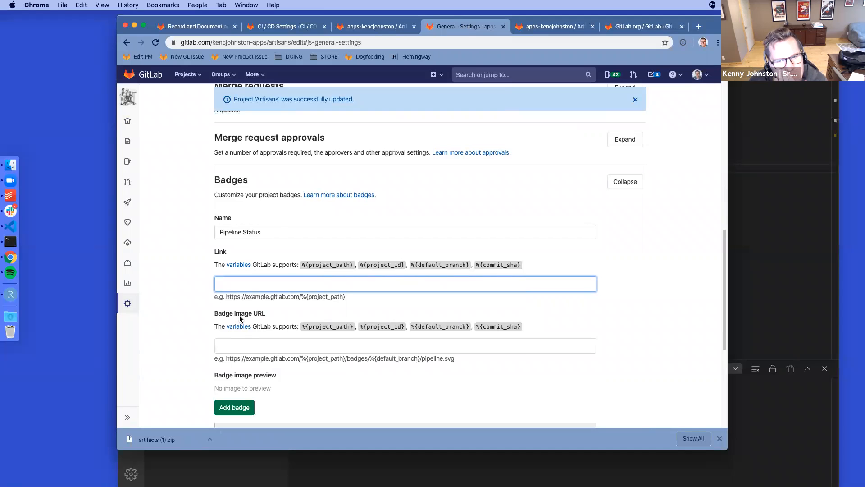
{"action": "left_click", "coordinate": [378, 27]}
{"action": "left_click", "coordinate": [277, 28]}
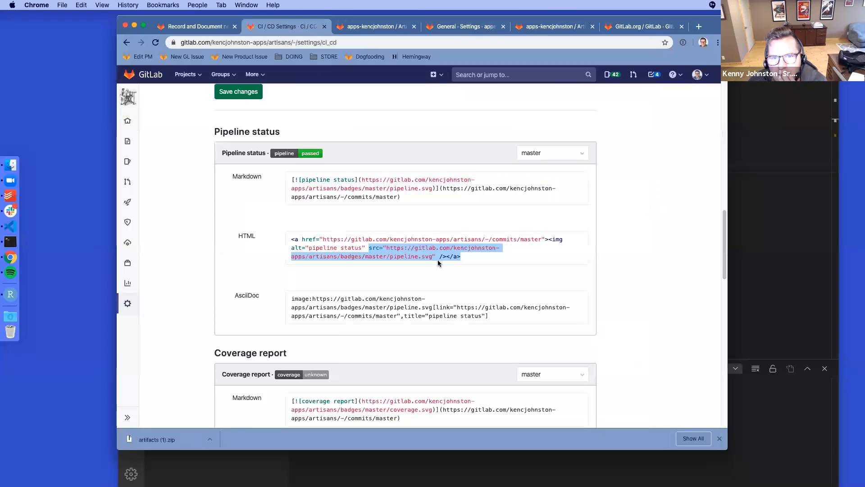
{"action": "left_click", "coordinate": [426, 279]}
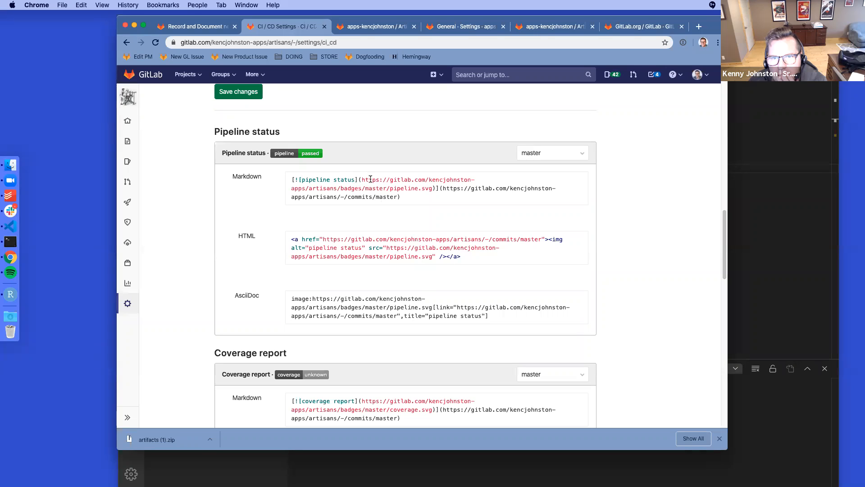
{"action": "left_click_drag", "start_coordinate": [443, 188], "coordinate": [363, 180]}
{"action": "key", "text": "super+c"}
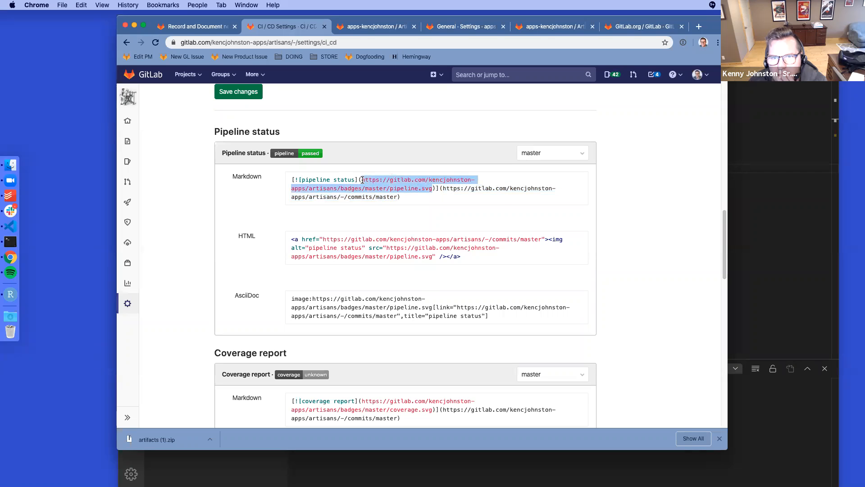
{"action": "left_click", "coordinate": [640, 29]}
{"action": "left_click", "coordinate": [542, 27]}
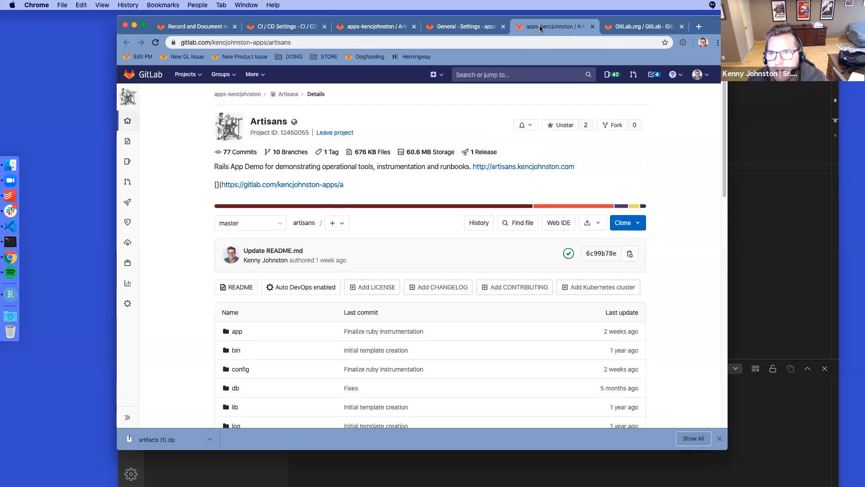
{"action": "left_click", "coordinate": [461, 28]}
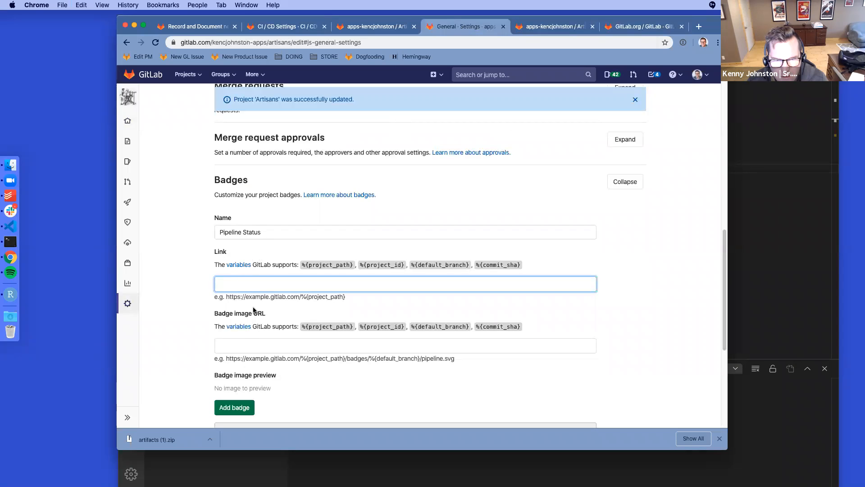
{"action": "left_click", "coordinate": [253, 345]}
{"action": "key", "text": "super+v"}
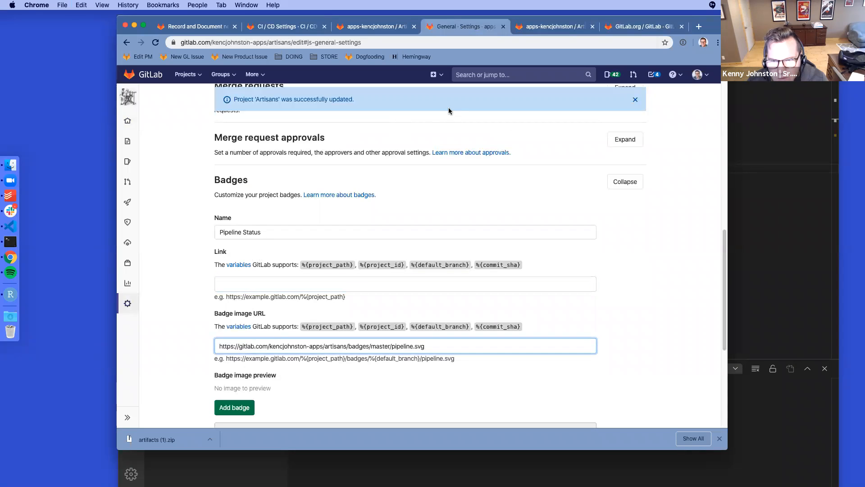
Step: Copy the master commits URL from the pipeline status Markdown code in the CI/CD settings into the new badge's link
{"action": "left_click", "coordinate": [295, 27]}
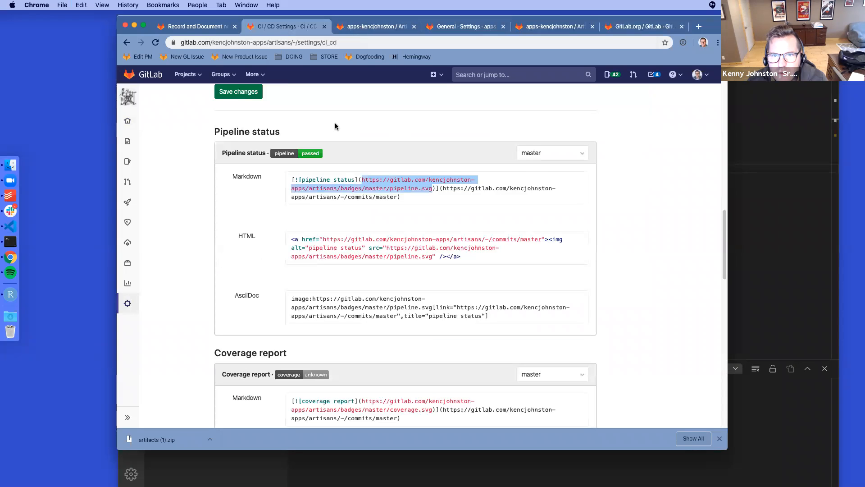
{"action": "left_click_drag", "start_coordinate": [356, 180], "coordinate": [302, 179]}
{"action": "left_click_drag", "start_coordinate": [442, 188], "coordinate": [395, 195]}
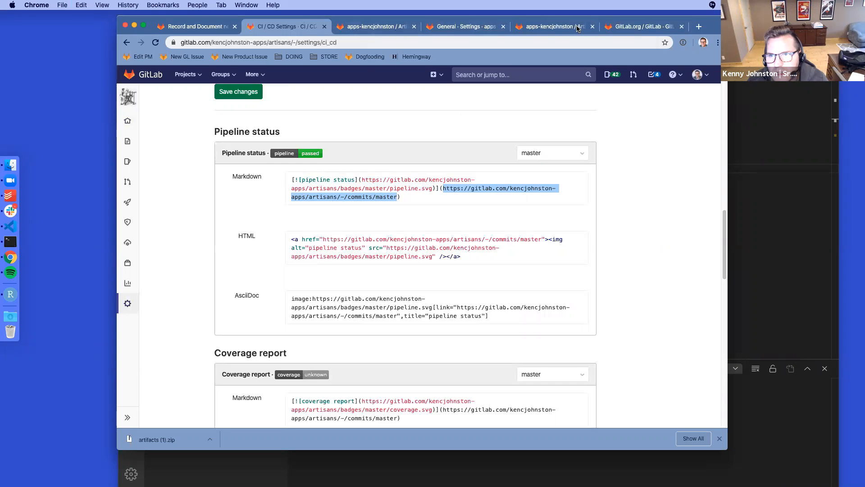
{"action": "left_click", "coordinate": [466, 26]}
{"action": "left_click", "coordinate": [256, 281]}
{"action": "type", "text": "https://gitlab.com/kencjohnston-apps/artisans/-/commits/master"}
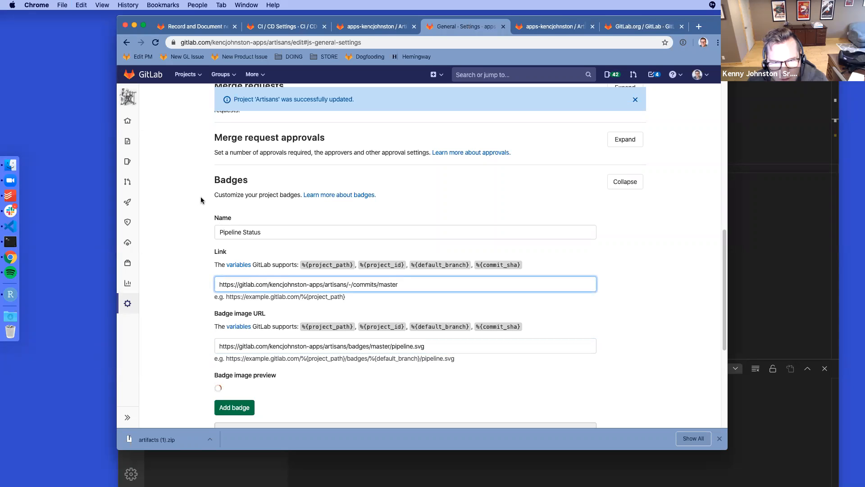
Step: Check the Pipeline Status badge's image preview, add the badge to the project, and review the list of project badges
{"action": "scroll", "coordinate": [188, 260], "scroll_direction": "down", "scroll_amount": 1}
{"action": "scroll", "coordinate": [215, 374], "scroll_direction": "down", "scroll_amount": 1}
{"action": "left_click", "coordinate": [228, 341]}
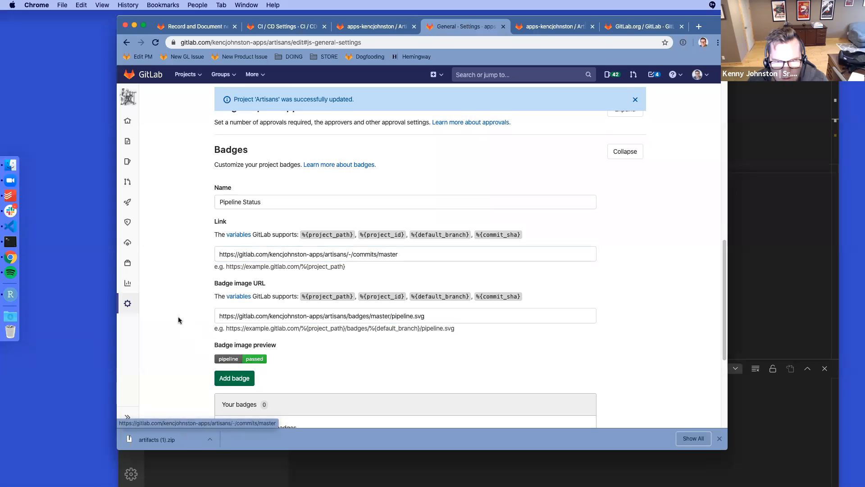
{"action": "left_click", "coordinate": [235, 381]}
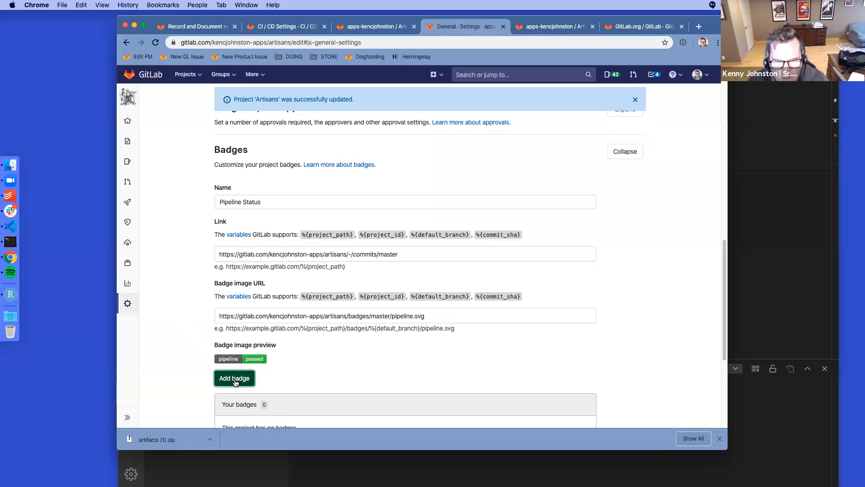
{"action": "scroll", "coordinate": [201, 247], "scroll_direction": "down", "scroll_amount": 3}
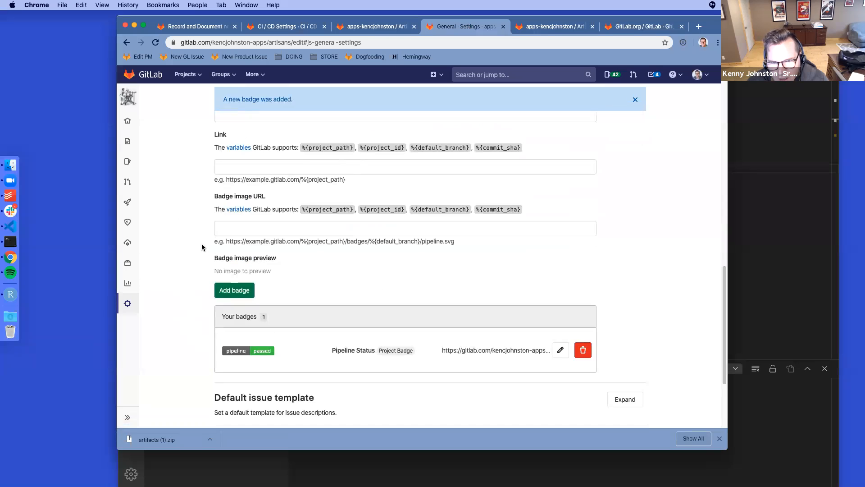
{"action": "scroll", "coordinate": [284, 187], "scroll_direction": "up", "scroll_amount": 4}
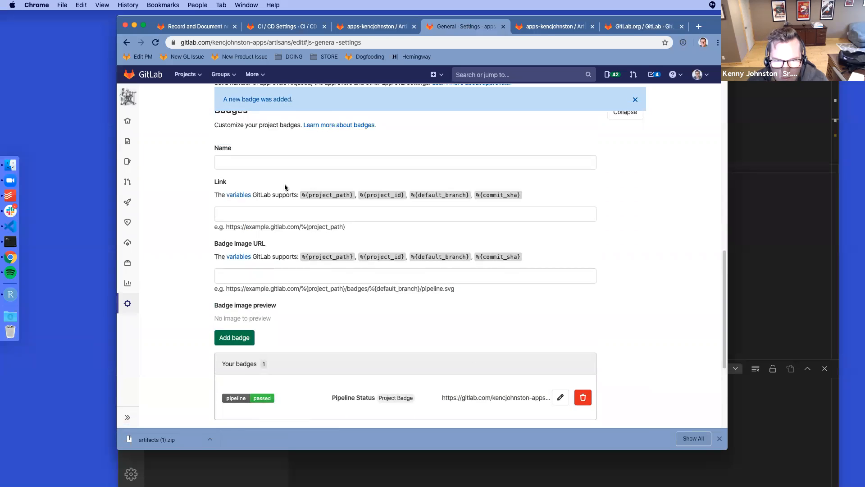
Step: Review the pipeline status and coverage report badge code in the CI/CD settings, and return to the general settings' Badges section
{"action": "left_click", "coordinate": [288, 28]}
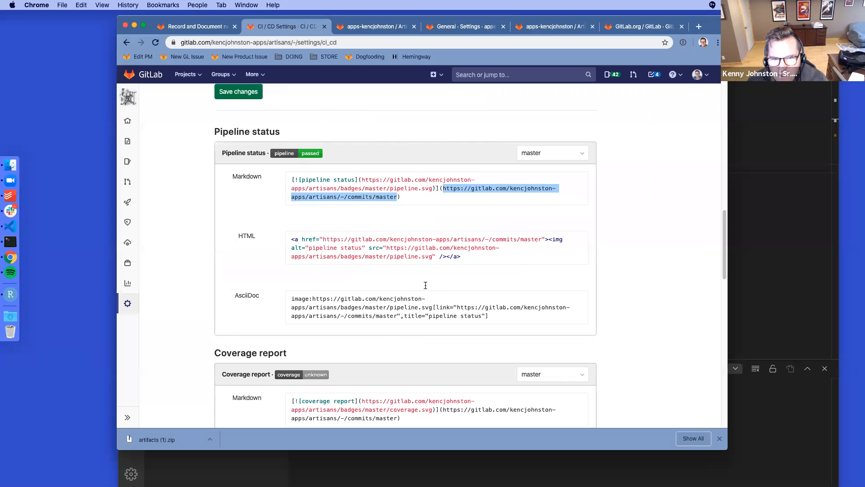
{"action": "scroll", "coordinate": [405, 257], "scroll_direction": "up", "scroll_amount": 3}
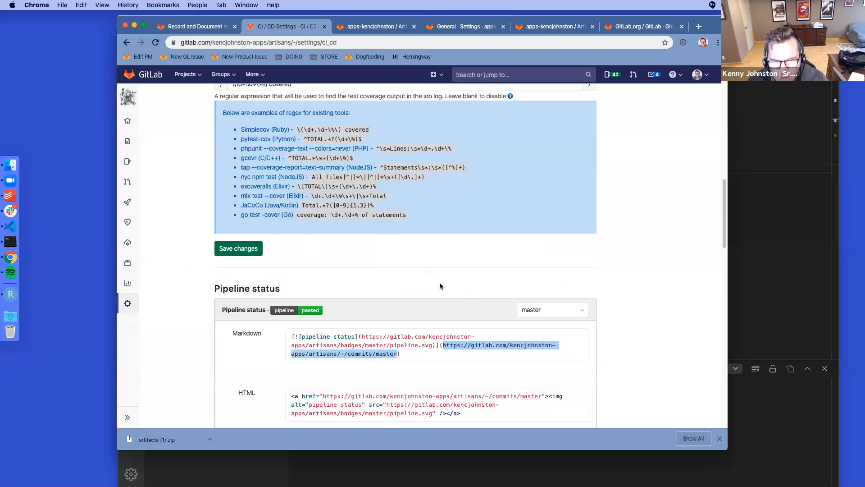
{"action": "scroll", "coordinate": [262, 277], "scroll_direction": "down", "scroll_amount": 4}
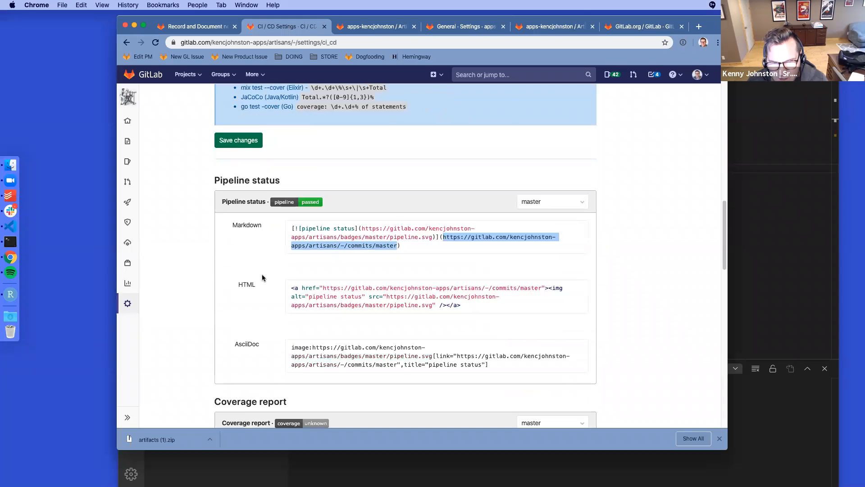
{"action": "scroll", "coordinate": [263, 277], "scroll_direction": "down", "scroll_amount": 6}
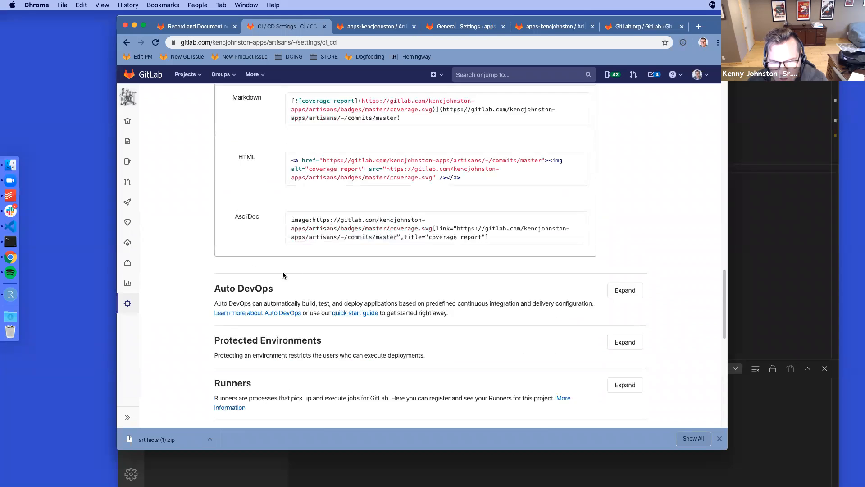
{"action": "scroll", "coordinate": [283, 271], "scroll_direction": "up", "scroll_amount": 2}
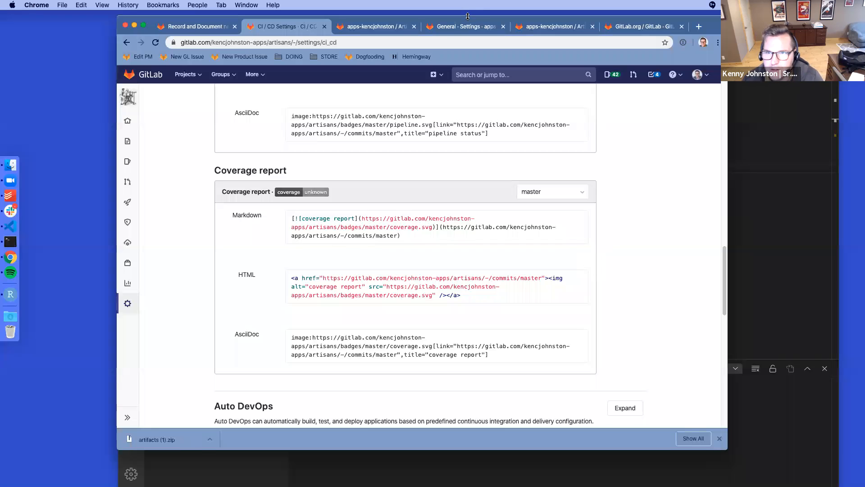
{"action": "left_click", "coordinate": [448, 27]}
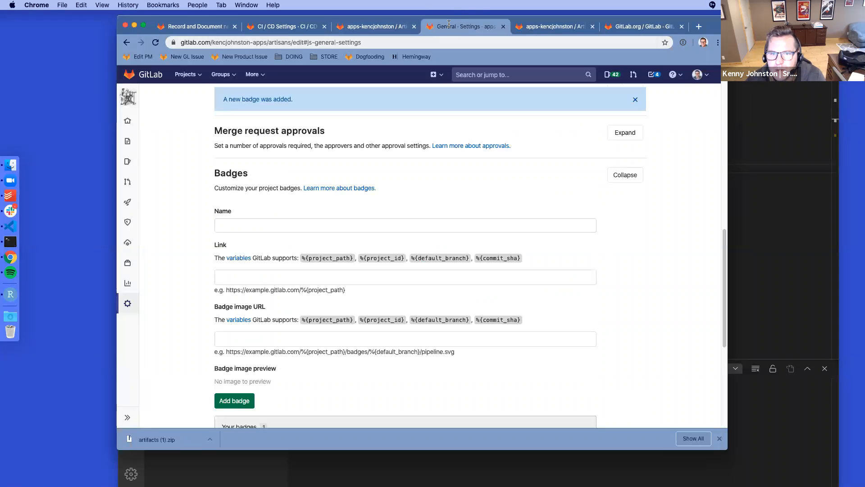
Step: Check the project's badge list, close the general settings page, and reload the Artisans project overview to view the new badge
{"action": "scroll", "coordinate": [647, 340], "scroll_direction": "down", "scroll_amount": 5}
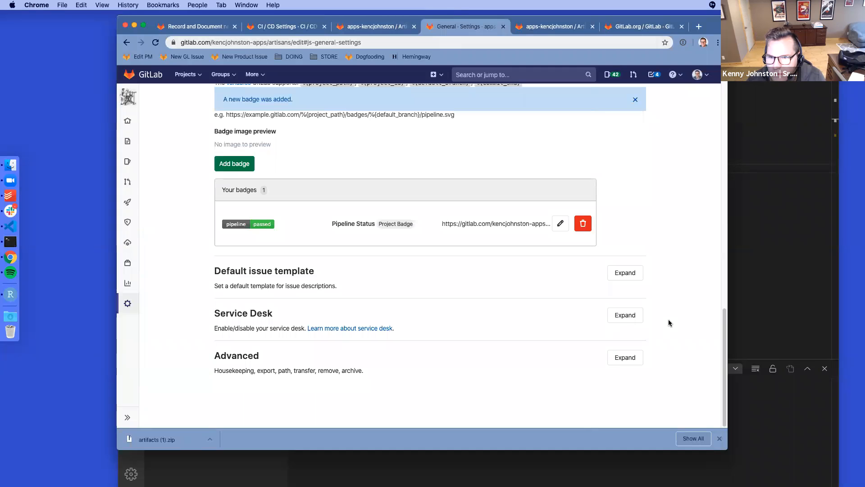
{"action": "scroll", "coordinate": [669, 319], "scroll_direction": "up", "scroll_amount": 15}
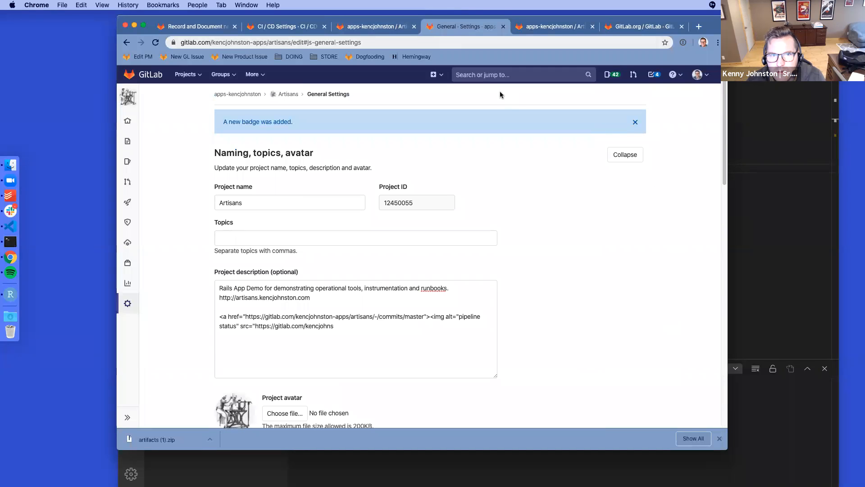
{"action": "left_click", "coordinate": [503, 27]}
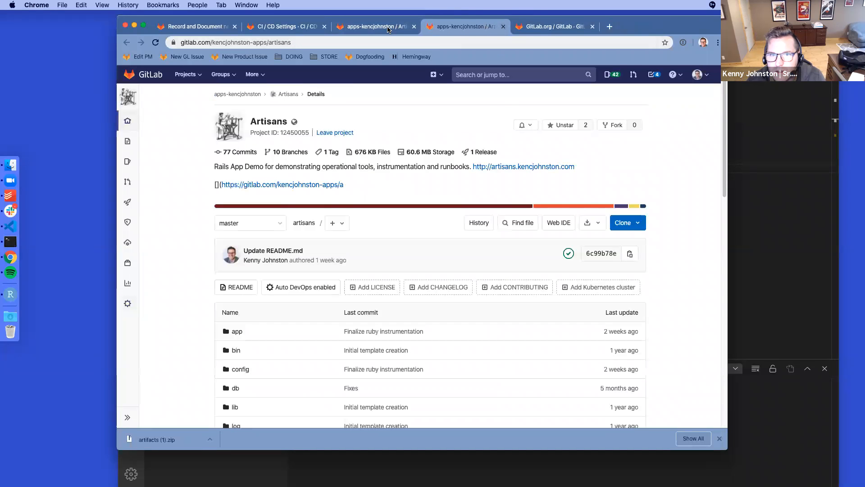
{"action": "key", "text": "super+r"}
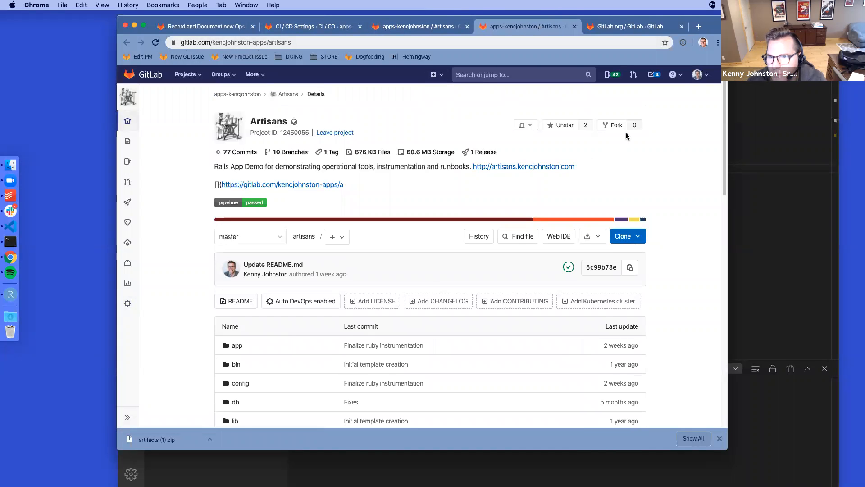
Step: Remove the leftover pipeline badge code below the site URL in the Artisans project description and save the general settings
{"action": "mouse_move", "coordinate": [133, 304]}
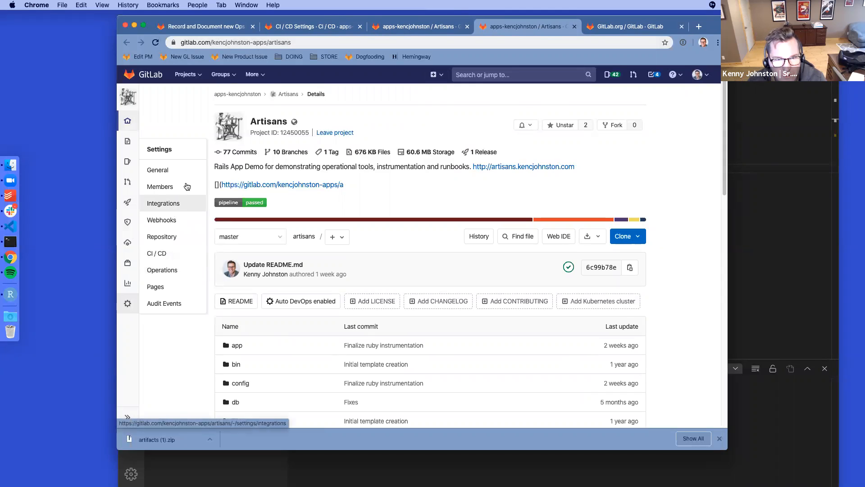
{"action": "left_click", "coordinate": [176, 176]}
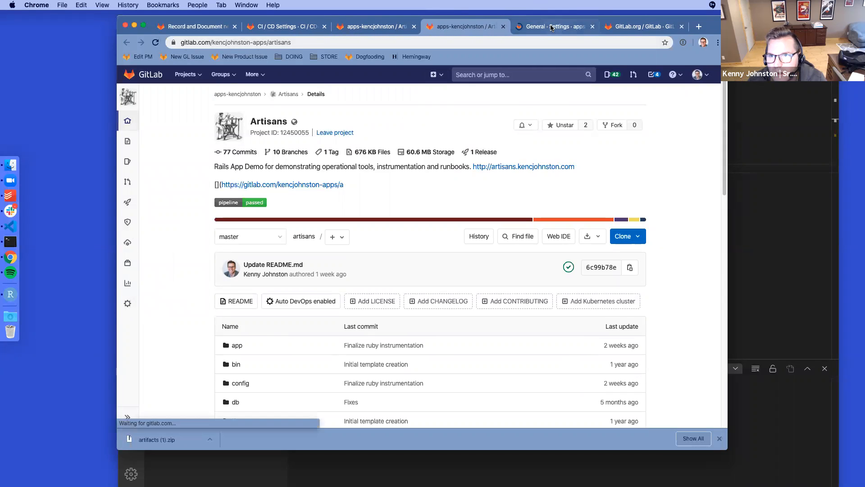
{"action": "left_click_drag", "start_coordinate": [319, 270], "coordinate": [448, 312]}
{"action": "key", "text": "BackSpace"}
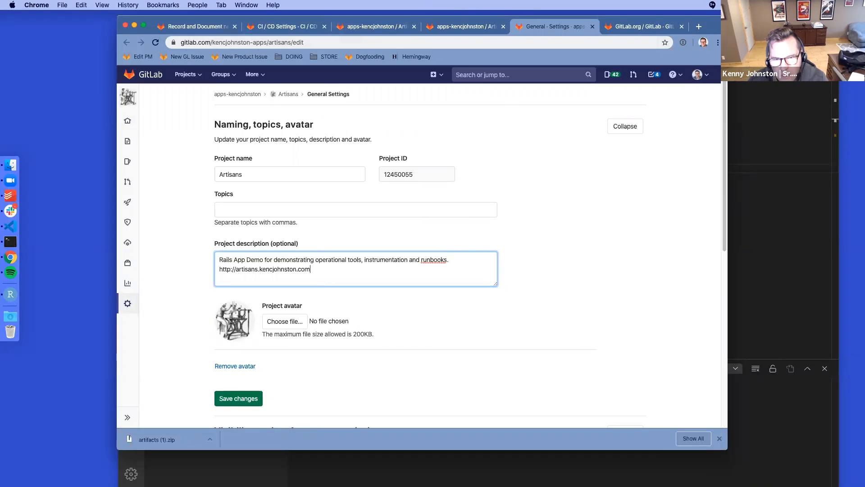
{"action": "scroll", "coordinate": [582, 322], "scroll_direction": "down", "scroll_amount": 1}
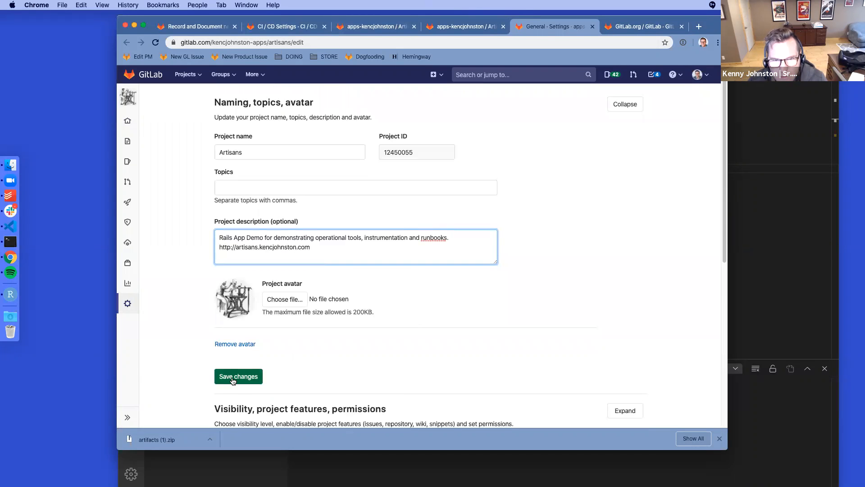
{"action": "left_click", "coordinate": [233, 382]}
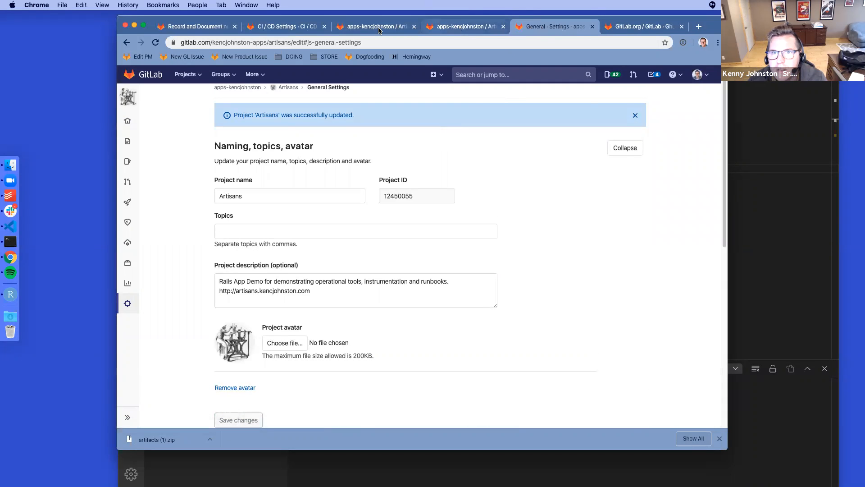
Step: Reload the Artisans project overview to check the cleaned-up description and the pipeline badge
{"action": "left_click", "coordinate": [357, 28]}
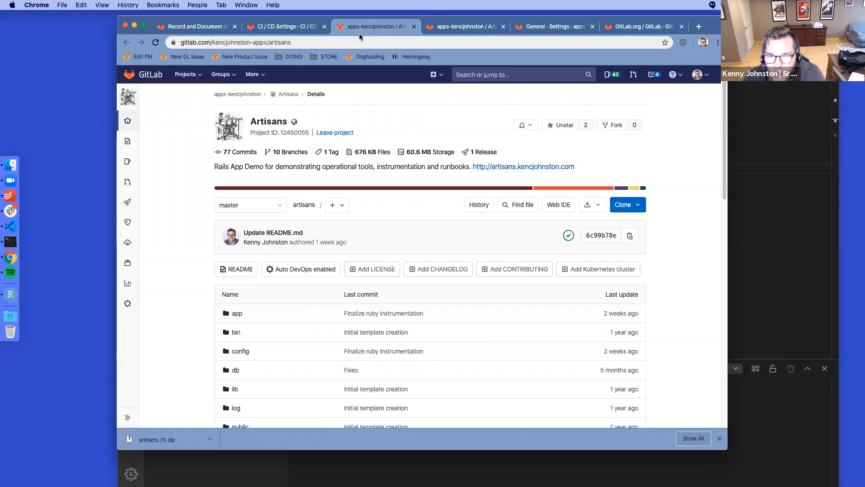
{"action": "left_click", "coordinate": [455, 28]}
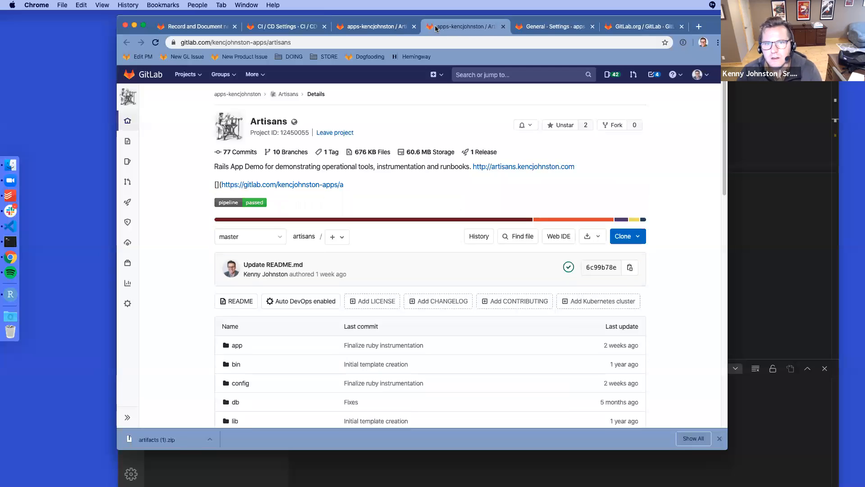
{"action": "left_click", "coordinate": [156, 43]}
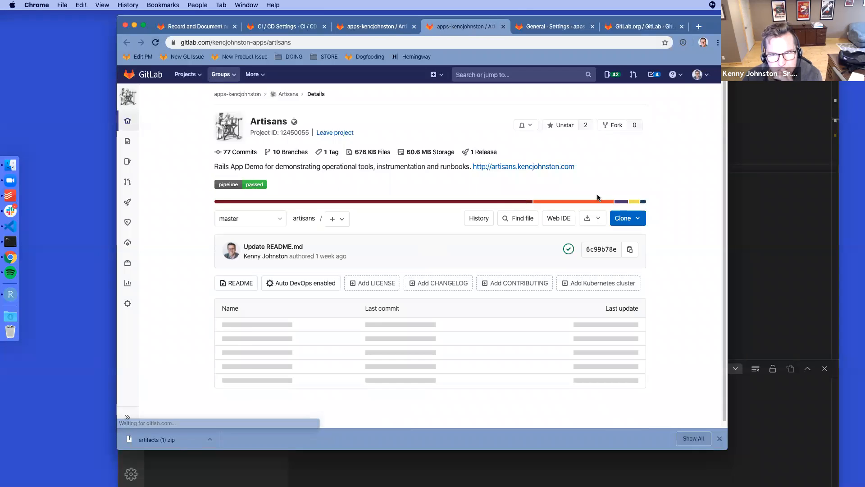
Step: Return to the CI/CD settings and review the Auto DevOps options, including the deployment strategy
{"action": "left_click", "coordinate": [277, 27]}
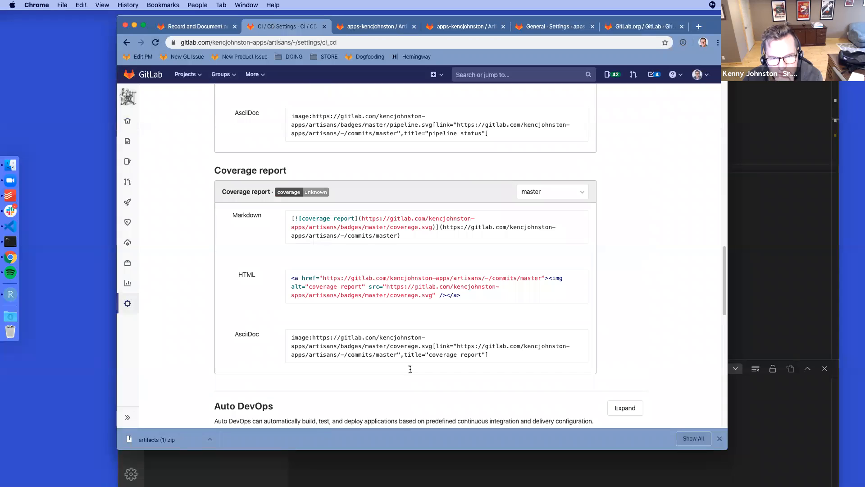
{"action": "scroll", "coordinate": [179, 275], "scroll_direction": "down", "scroll_amount": 3}
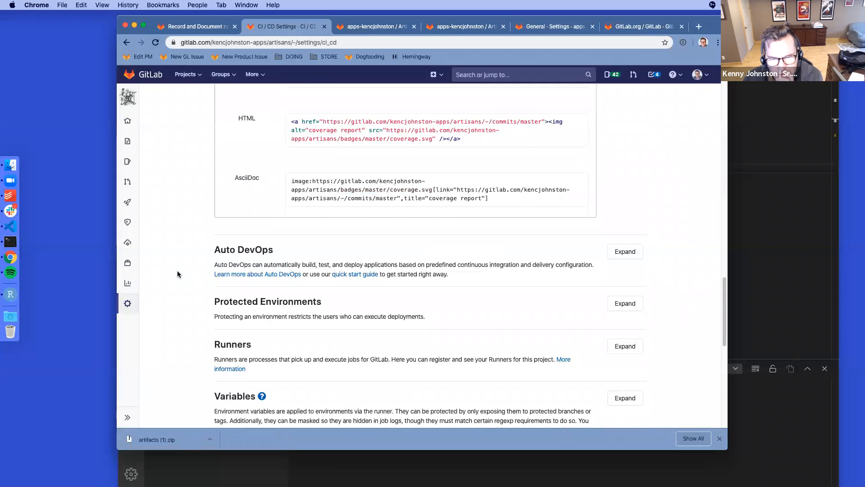
{"action": "left_click", "coordinate": [635, 251]}
{"action": "scroll", "coordinate": [257, 235], "scroll_direction": "down", "scroll_amount": 5}
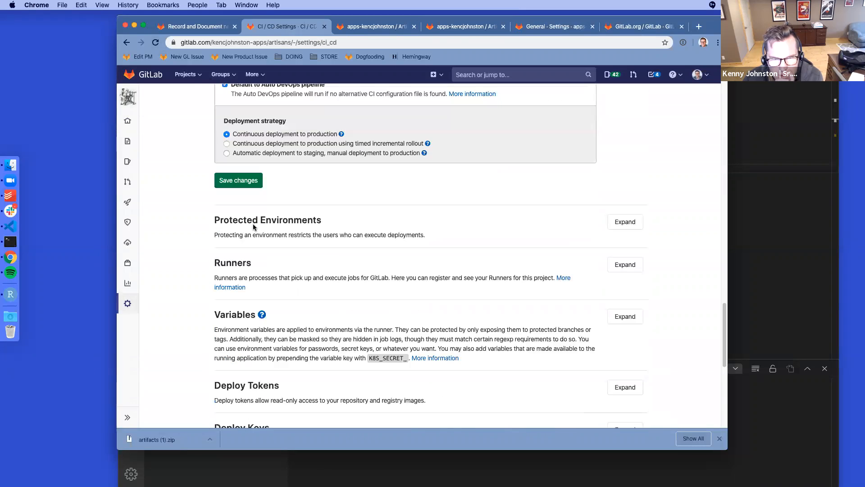
Step: Review the Protected Environments settings, including who is allowed to deploy to production
{"action": "left_click", "coordinate": [626, 222]}
{"action": "scroll", "coordinate": [461, 213], "scroll_direction": "down", "scroll_amount": 2}
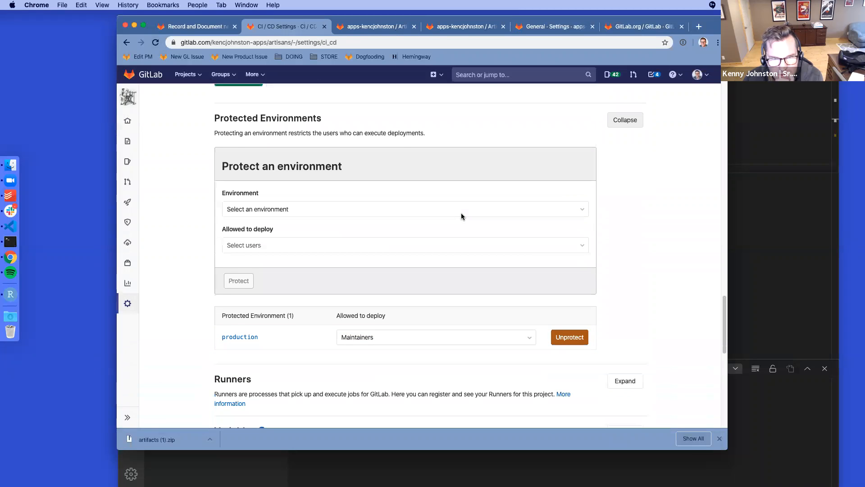
{"action": "scroll", "coordinate": [456, 219], "scroll_direction": "down", "scroll_amount": 1}
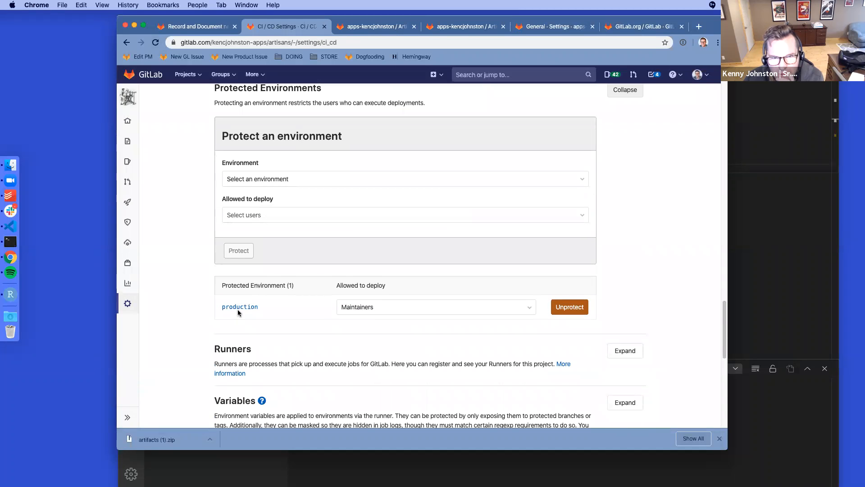
Step: Examine the Runners settings, covering specific runner setup, the available shared runners, and group runners
{"action": "scroll", "coordinate": [270, 306], "scroll_direction": "down", "scroll_amount": 2}
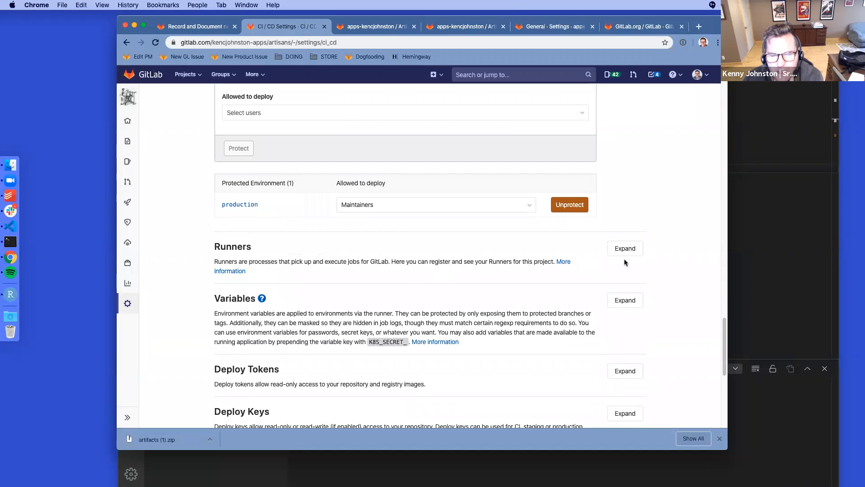
{"action": "left_click", "coordinate": [616, 249]}
{"action": "scroll", "coordinate": [347, 271], "scroll_direction": "down", "scroll_amount": 4}
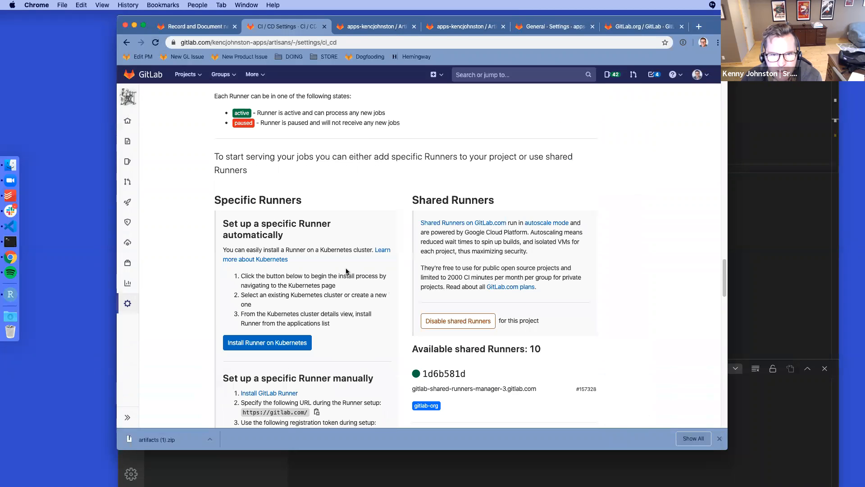
{"action": "scroll", "coordinate": [346, 271], "scroll_direction": "down", "scroll_amount": 2}
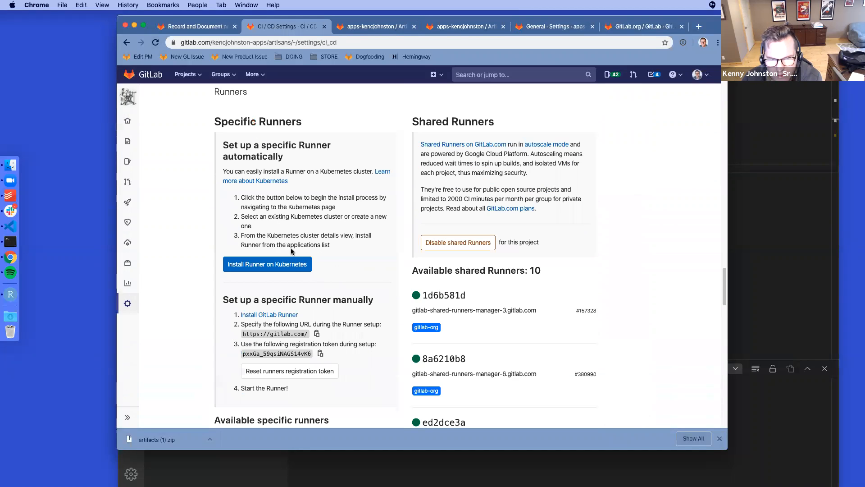
{"action": "scroll", "coordinate": [346, 271], "scroll_direction": "down", "scroll_amount": 1}
{"action": "scroll", "coordinate": [554, 266], "scroll_direction": "down", "scroll_amount": 7}
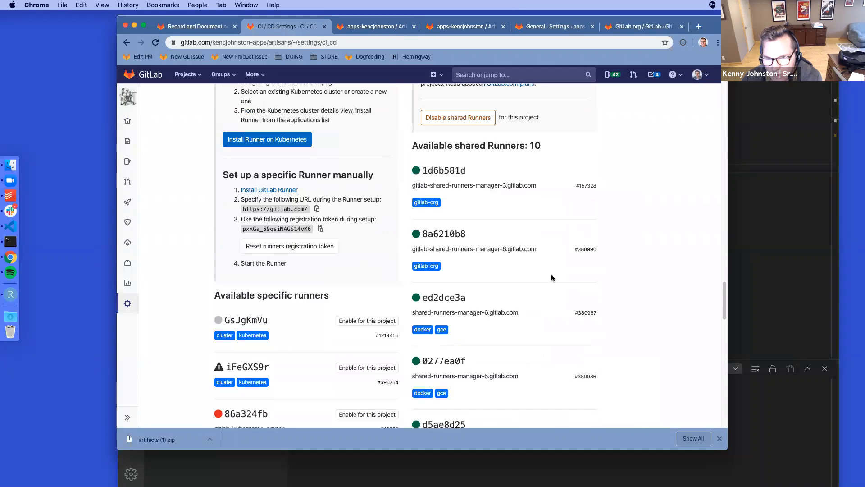
{"action": "scroll", "coordinate": [552, 278], "scroll_direction": "down", "scroll_amount": 8}
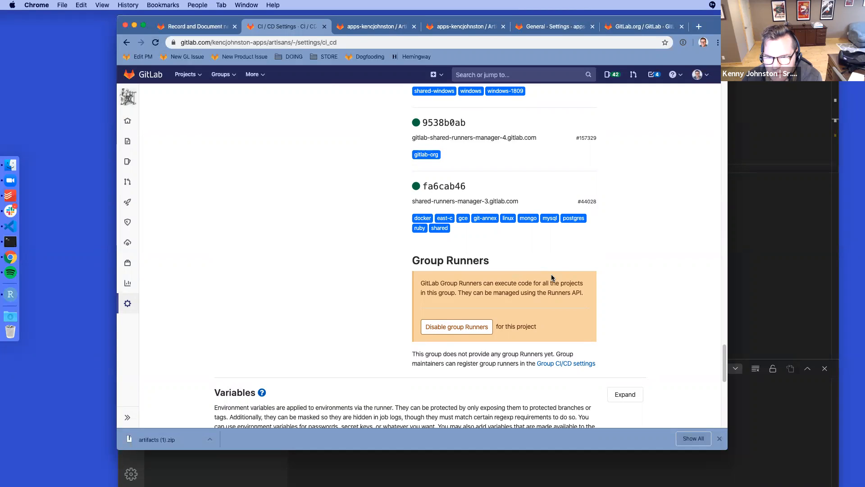
{"action": "scroll", "coordinate": [551, 276], "scroll_direction": "down", "scroll_amount": 2}
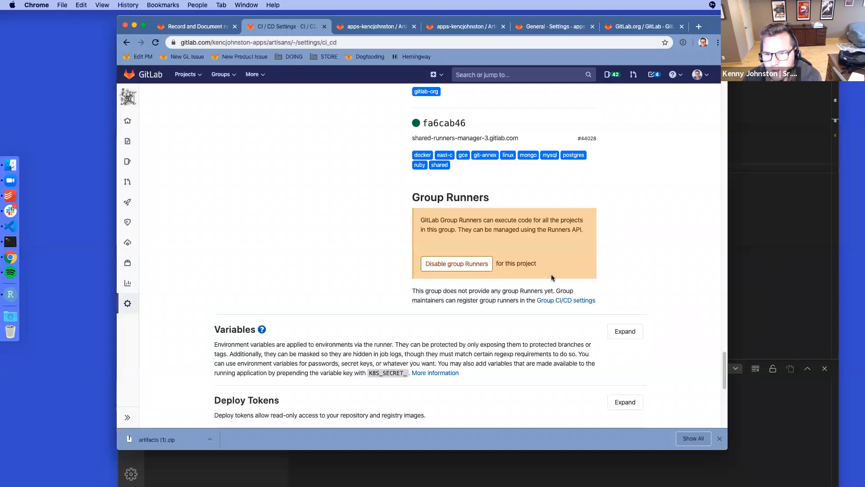
Step: Review the project's CI/CD variables with their protection, masking and scope options, and the inherited group variables
{"action": "scroll", "coordinate": [551, 274], "scroll_direction": "down", "scroll_amount": 3}
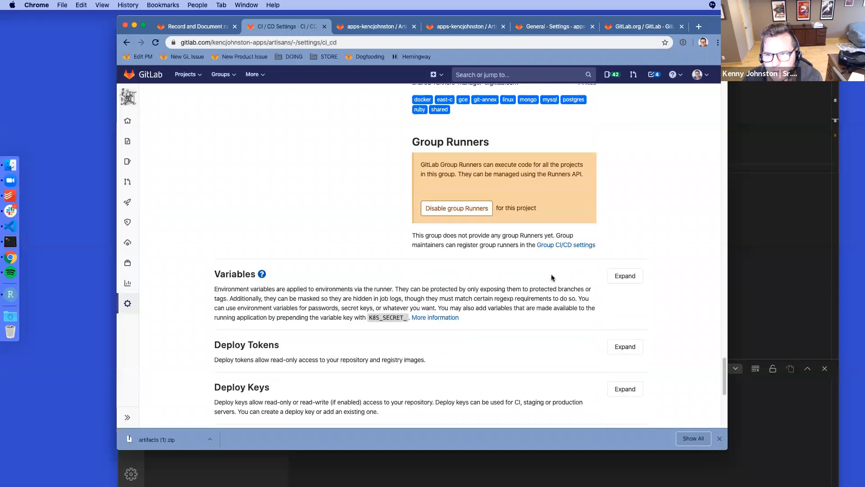
{"action": "left_click", "coordinate": [626, 225]}
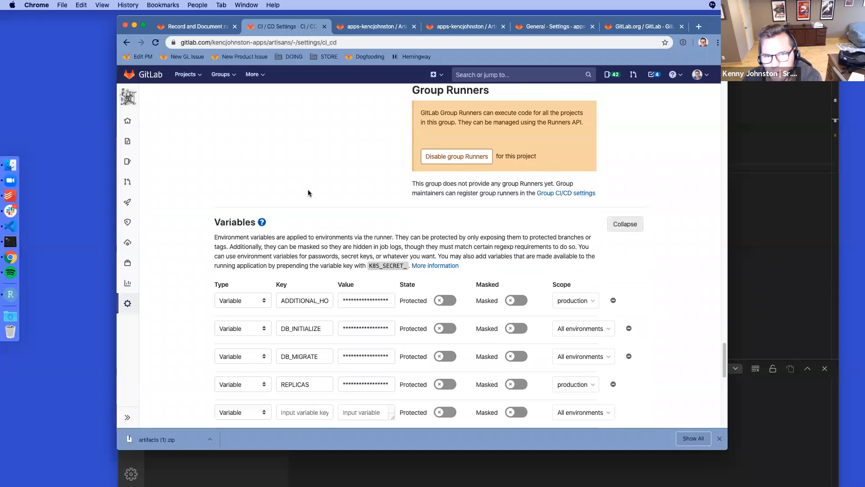
{"action": "scroll", "coordinate": [188, 193], "scroll_direction": "down", "scroll_amount": 3}
{"action": "scroll", "coordinate": [189, 190], "scroll_direction": "down", "scroll_amount": 1}
{"action": "scroll", "coordinate": [224, 213], "scroll_direction": "down", "scroll_amount": 4}
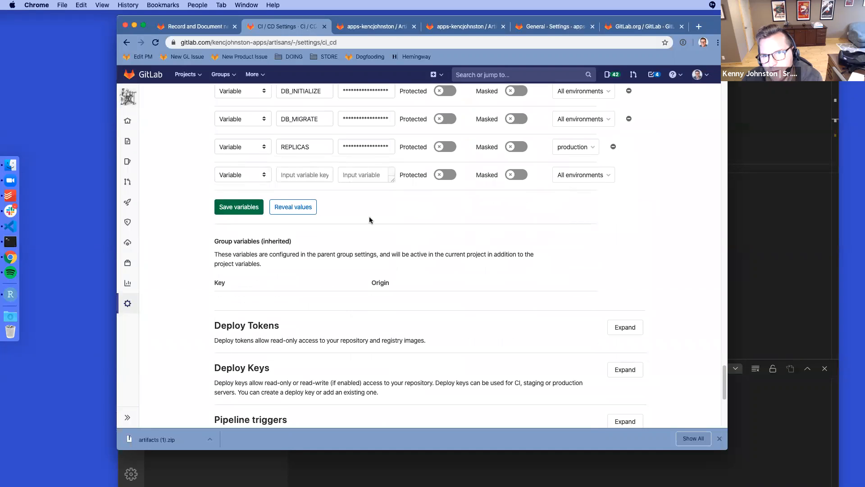
Step: Reveal the hidden values of the project's CI/CD variables and look them over
{"action": "scroll", "coordinate": [489, 230], "scroll_direction": "up", "scroll_amount": 3}
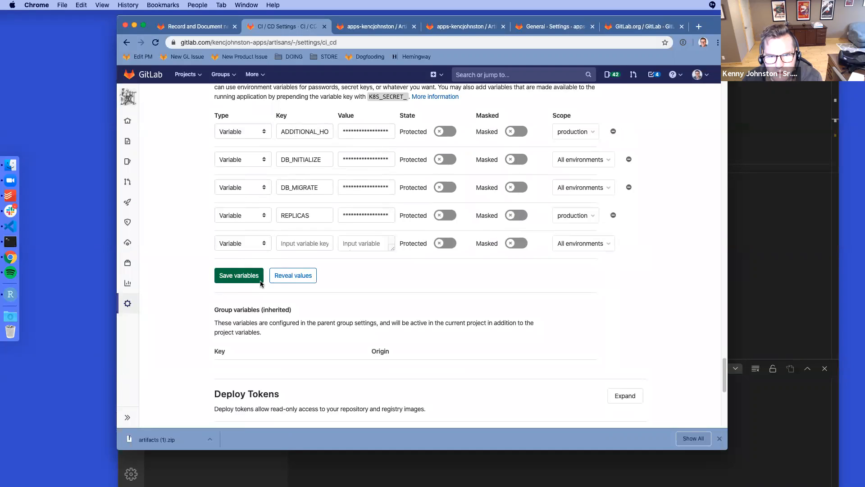
{"action": "left_click", "coordinate": [301, 276]}
{"action": "scroll", "coordinate": [369, 170], "scroll_direction": "down", "scroll_amount": 1}
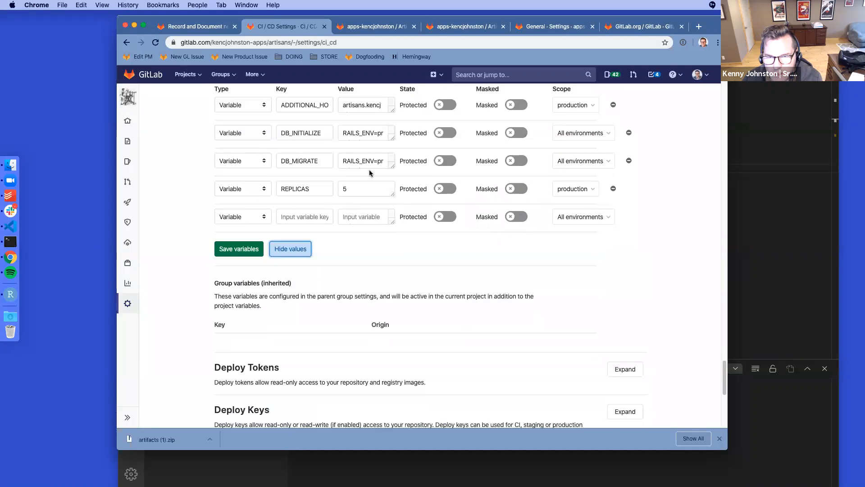
{"action": "scroll", "coordinate": [369, 168], "scroll_direction": "up", "scroll_amount": 2}
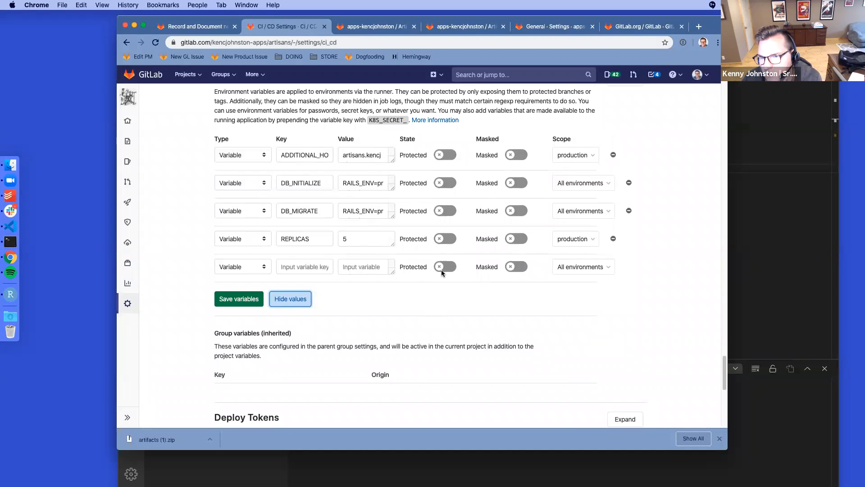
Step: Review the Deploy Tokens settings, including the name, expiry, username and scope fields for a new token
{"action": "scroll", "coordinate": [378, 310], "scroll_direction": "down", "scroll_amount": 5}
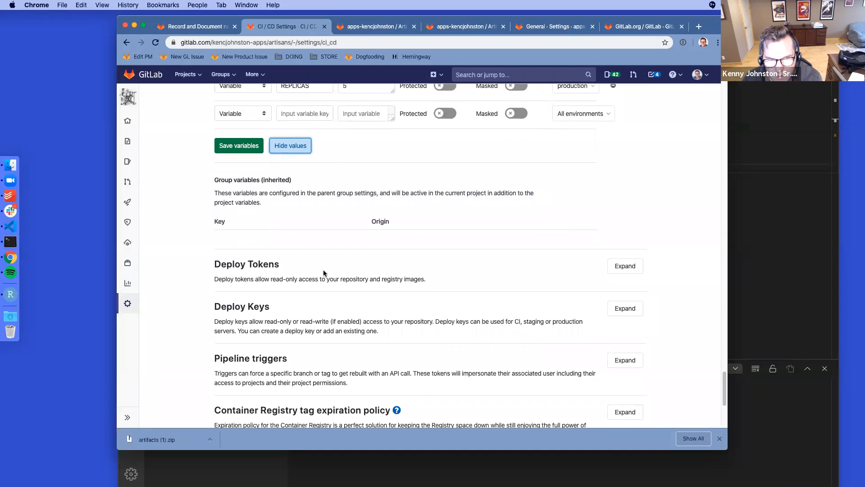
{"action": "left_click", "coordinate": [617, 267]}
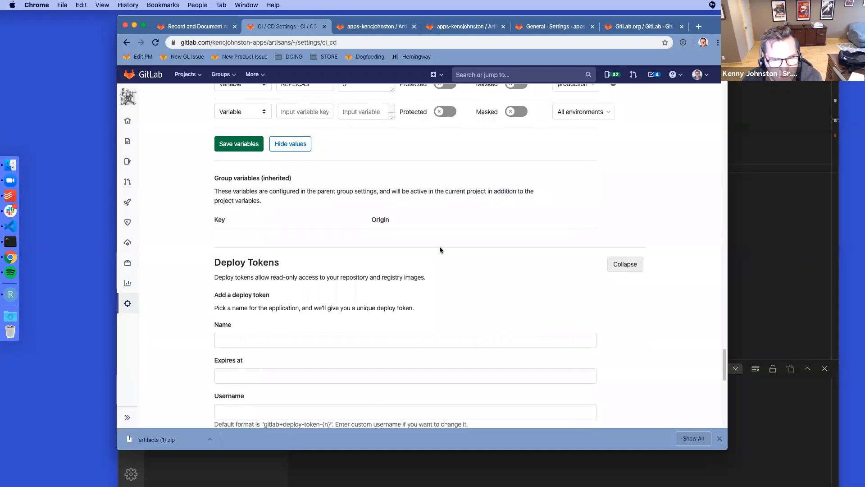
{"action": "scroll", "coordinate": [441, 249], "scroll_direction": "down", "scroll_amount": 1}
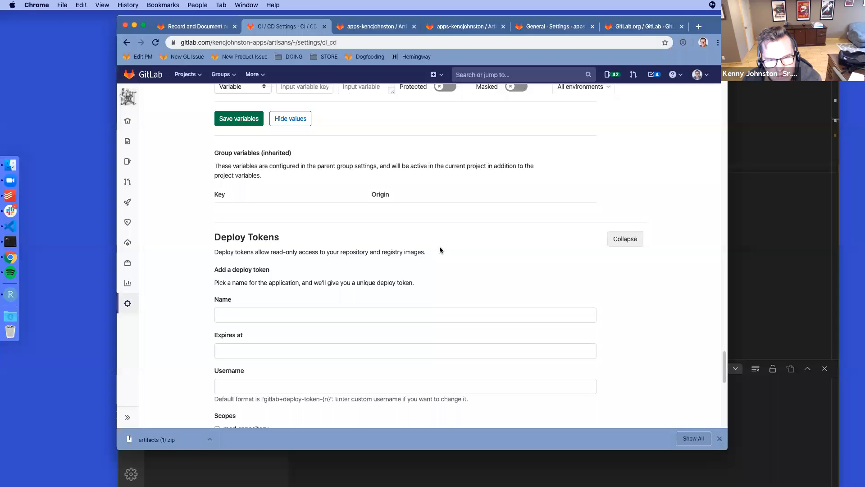
{"action": "scroll", "coordinate": [440, 249], "scroll_direction": "down", "scroll_amount": 2}
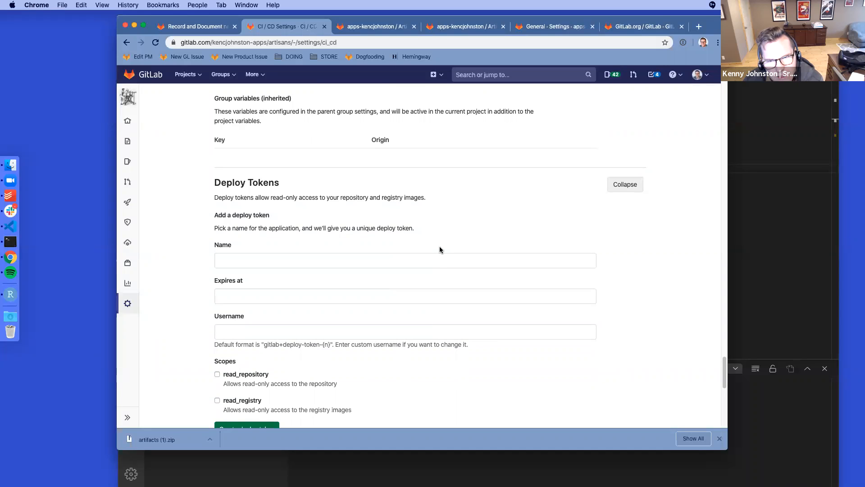
{"action": "scroll", "coordinate": [439, 250], "scroll_direction": "down", "scroll_amount": 2}
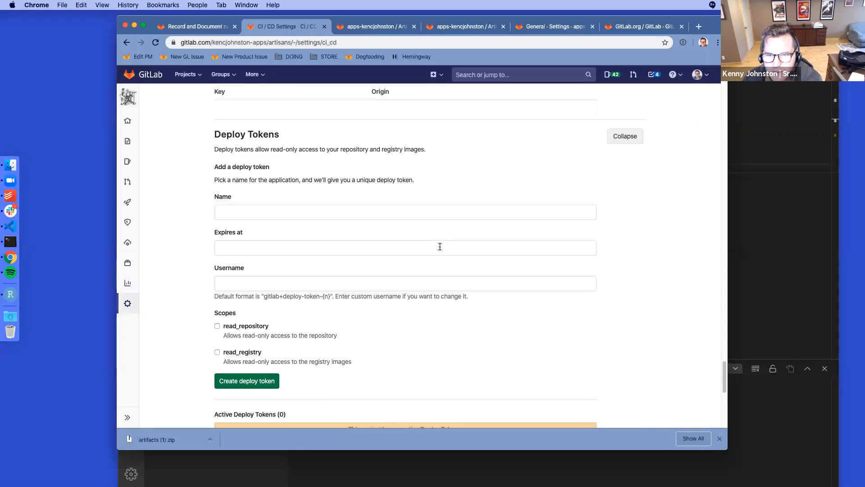
Step: Examine the Deploy Keys settings, covering the title, key and write access fields and the enabled, private and public key lists
{"action": "scroll", "coordinate": [440, 247], "scroll_direction": "down", "scroll_amount": 3}
{"action": "scroll", "coordinate": [439, 249], "scroll_direction": "down", "scroll_amount": 5}
{"action": "left_click", "coordinate": [636, 283]}
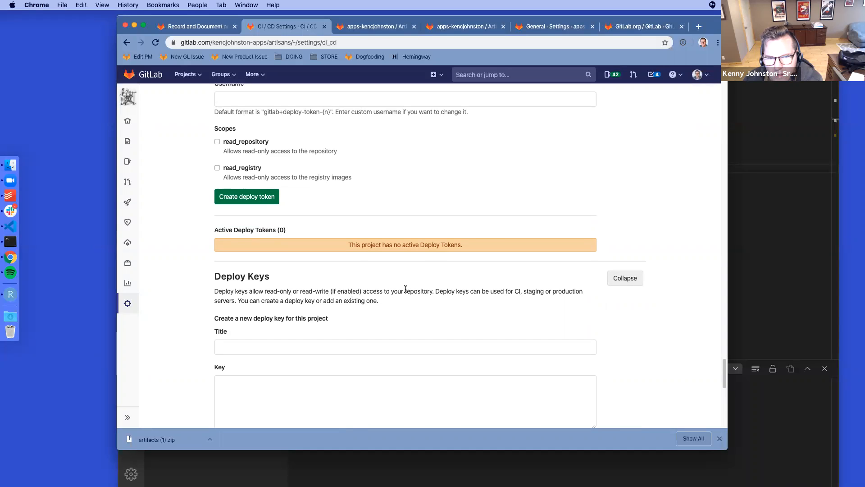
{"action": "left_click_drag", "start_coordinate": [513, 289], "coordinate": [399, 303]}
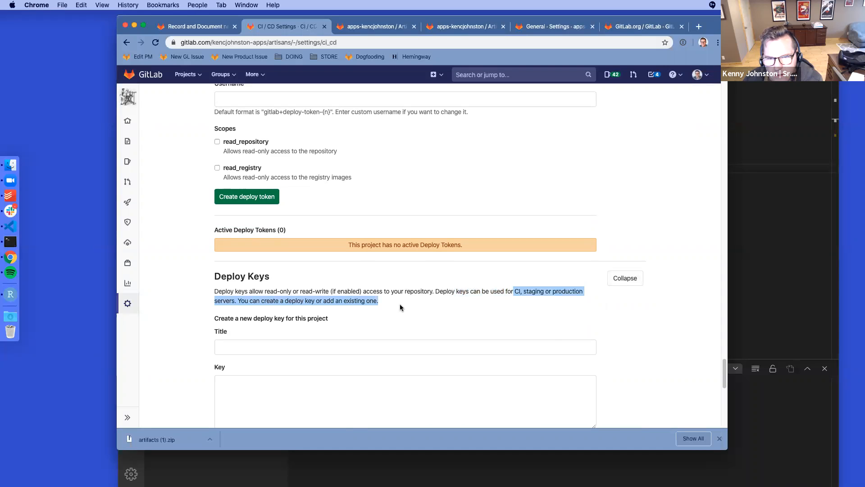
{"action": "scroll", "coordinate": [399, 302], "scroll_direction": "down", "scroll_amount": 1}
{"action": "scroll", "coordinate": [399, 302], "scroll_direction": "down", "scroll_amount": 3}
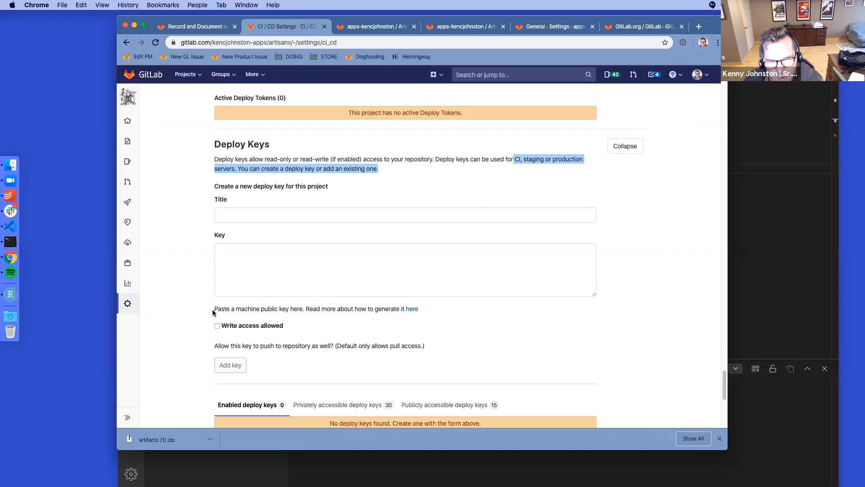
{"action": "scroll", "coordinate": [458, 300], "scroll_direction": "down", "scroll_amount": 2}
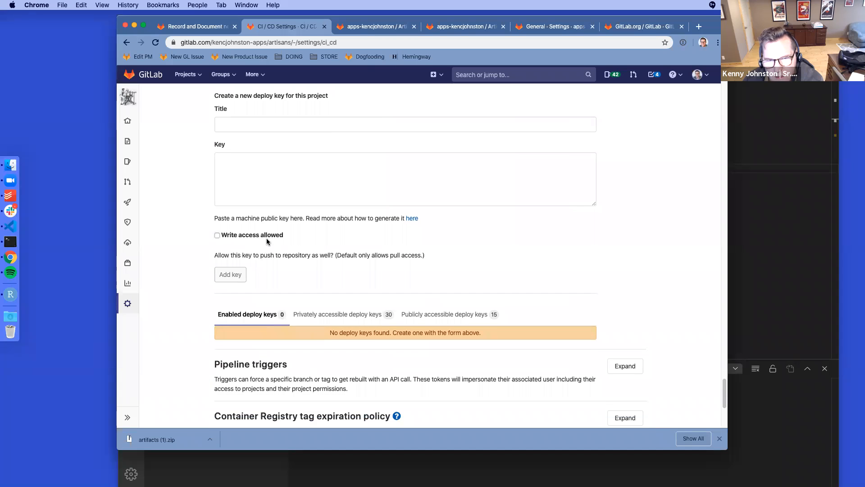
{"action": "scroll", "coordinate": [268, 242], "scroll_direction": "up", "scroll_amount": 2}
{"action": "scroll", "coordinate": [367, 332], "scroll_direction": "down", "scroll_amount": 2}
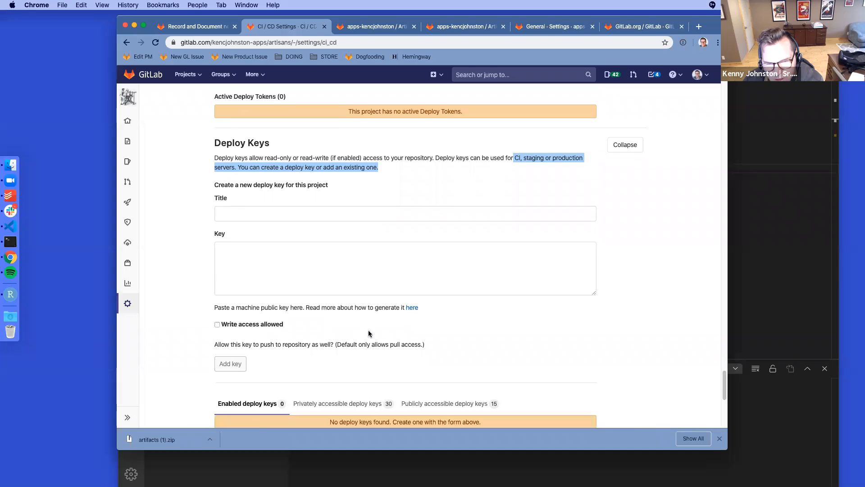
{"action": "scroll", "coordinate": [370, 332], "scroll_direction": "up", "scroll_amount": 3}
{"action": "scroll", "coordinate": [427, 310], "scroll_direction": "down", "scroll_amount": 4}
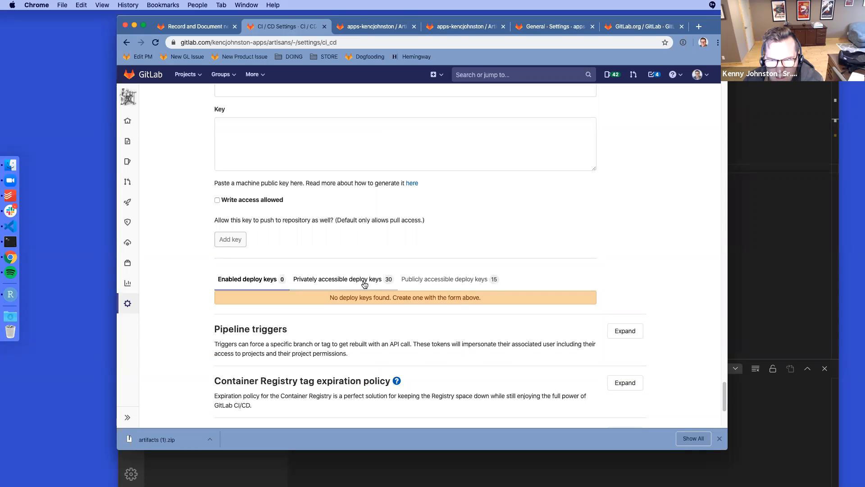
Step: Compare the Deploy Tokens settings with the Deploy Keys form and its key lists
{"action": "scroll", "coordinate": [364, 283], "scroll_direction": "up", "scroll_amount": 10}
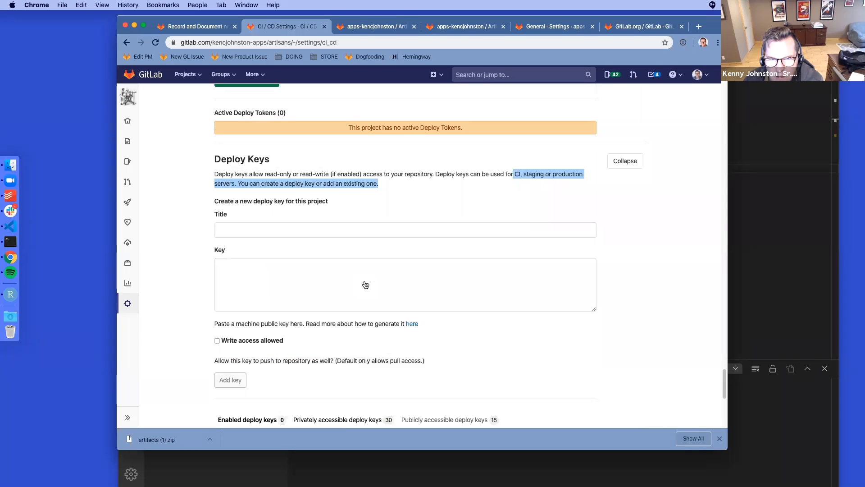
{"action": "scroll", "coordinate": [364, 282], "scroll_direction": "up", "scroll_amount": 5}
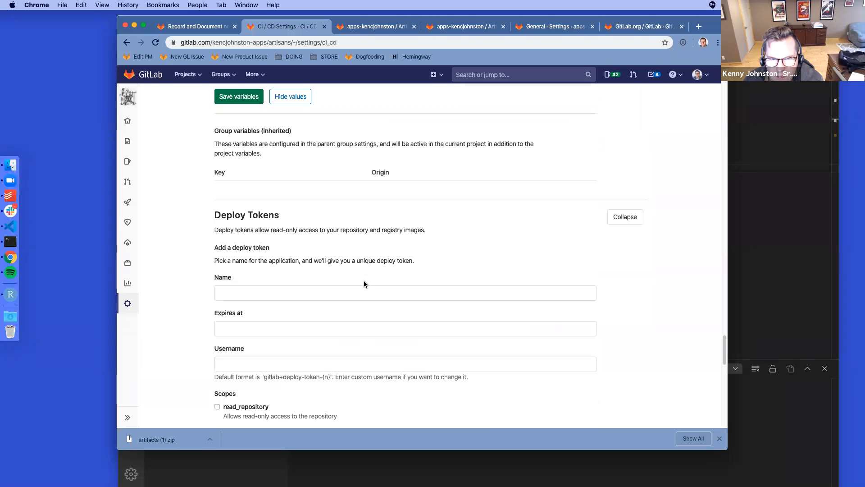
{"action": "scroll", "coordinate": [364, 282], "scroll_direction": "down", "scroll_amount": 10}
{"action": "scroll", "coordinate": [365, 283], "scroll_direction": "down", "scroll_amount": 7}
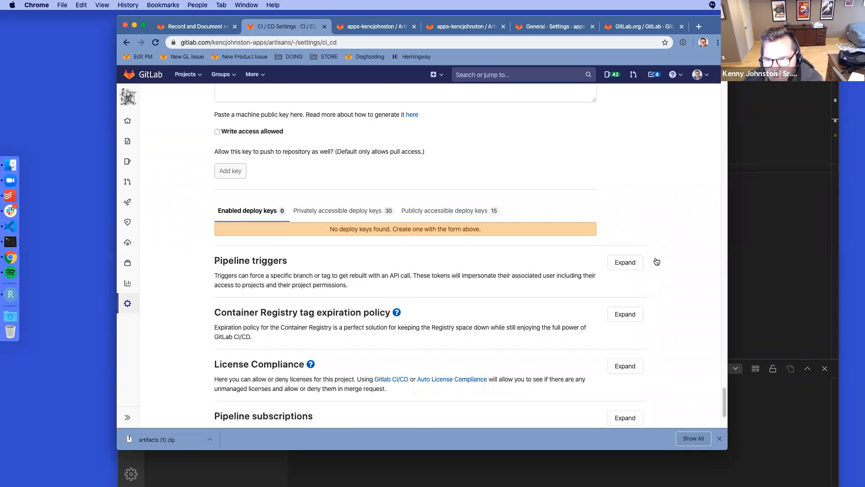
Step: Review the Pipeline triggers settings, including the trigger form and the cURL, .gitlab-ci.yml, webhook and job variable examples
{"action": "left_click", "coordinate": [625, 262]}
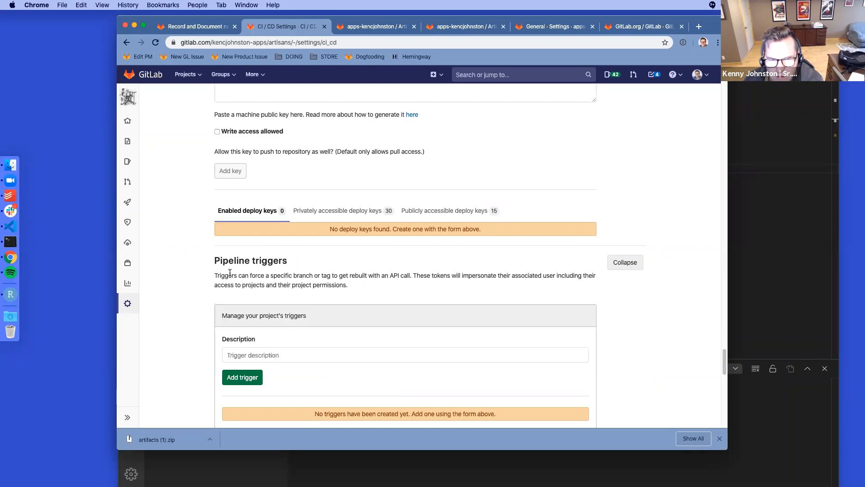
{"action": "scroll", "coordinate": [230, 273], "scroll_direction": "down", "scroll_amount": 5}
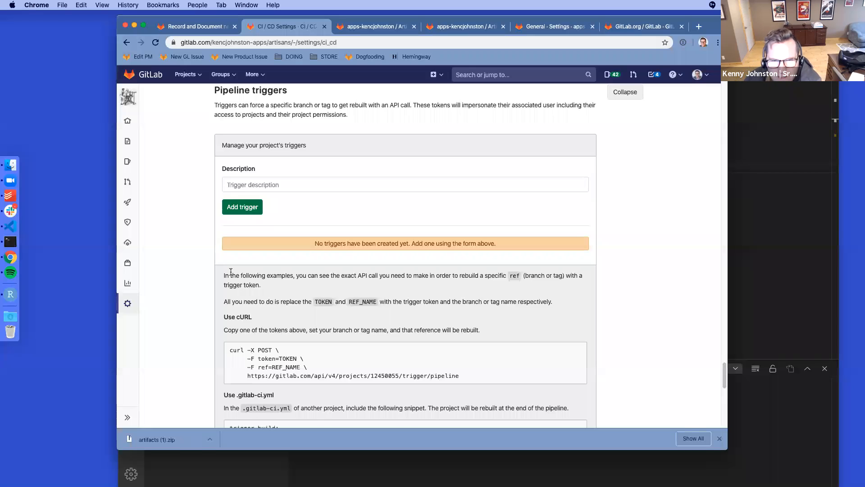
{"action": "scroll", "coordinate": [255, 270], "scroll_direction": "down", "scroll_amount": 6}
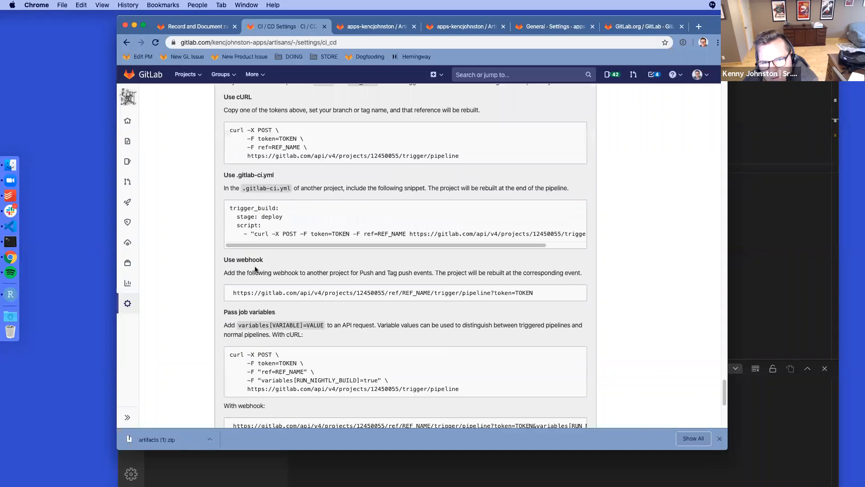
{"action": "scroll", "coordinate": [255, 270], "scroll_direction": "down", "scroll_amount": 5}
{"action": "scroll", "coordinate": [255, 267], "scroll_direction": "up", "scroll_amount": 2}
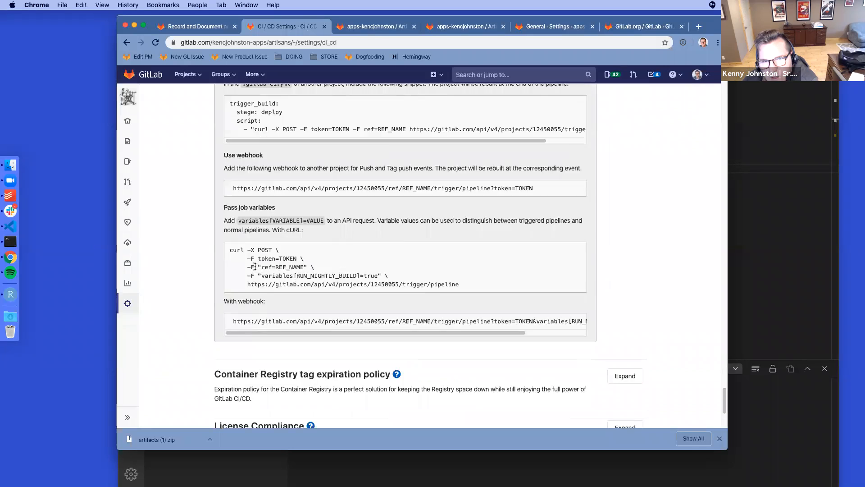
{"action": "scroll", "coordinate": [255, 266], "scroll_direction": "up", "scroll_amount": 15}
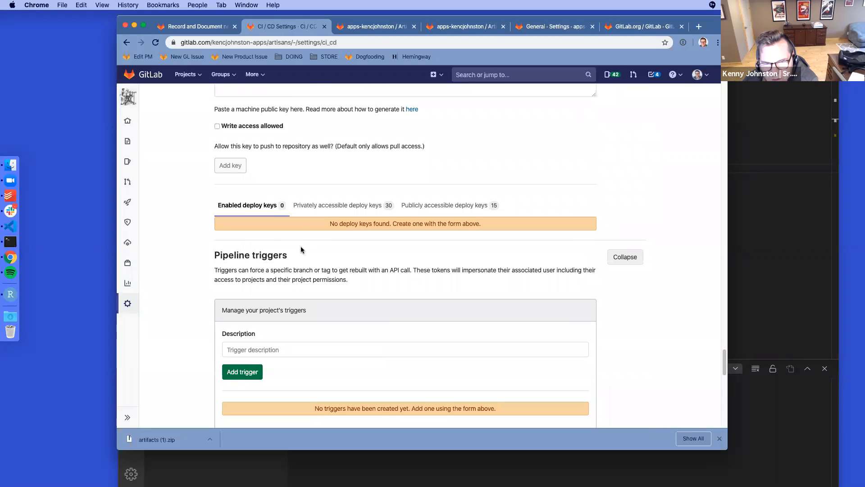
{"action": "scroll", "coordinate": [303, 251], "scroll_direction": "down", "scroll_amount": 3}
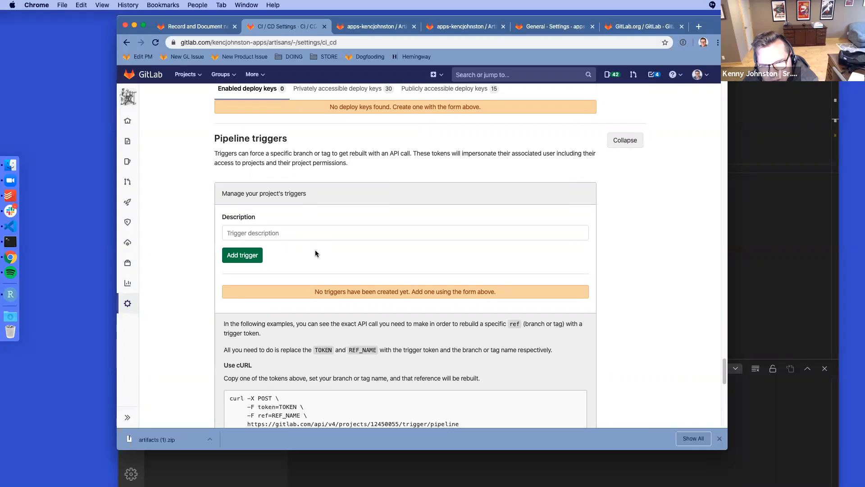
{"action": "scroll", "coordinate": [315, 252], "scroll_direction": "down", "scroll_amount": 3}
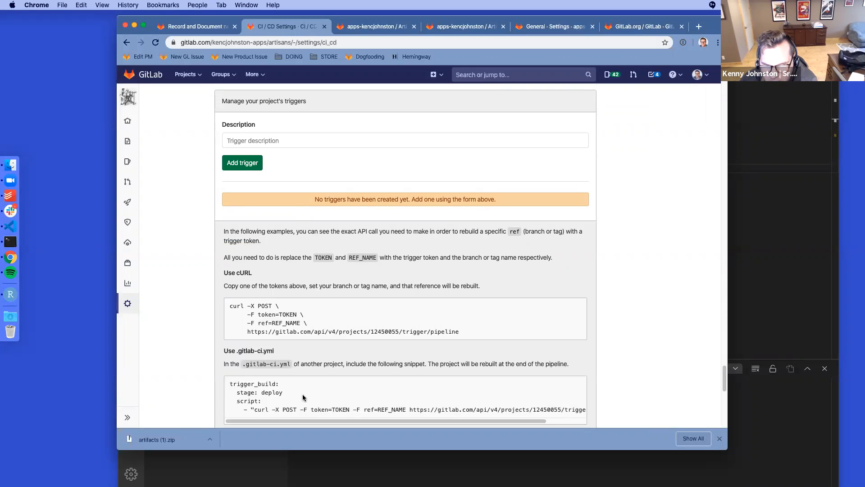
{"action": "scroll", "coordinate": [292, 341], "scroll_direction": "down", "scroll_amount": 3}
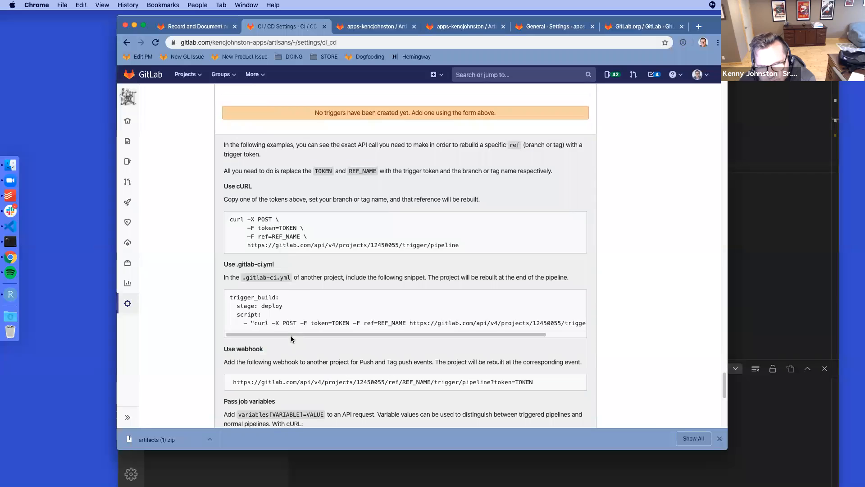
{"action": "scroll", "coordinate": [340, 301], "scroll_direction": "down", "scroll_amount": 4}
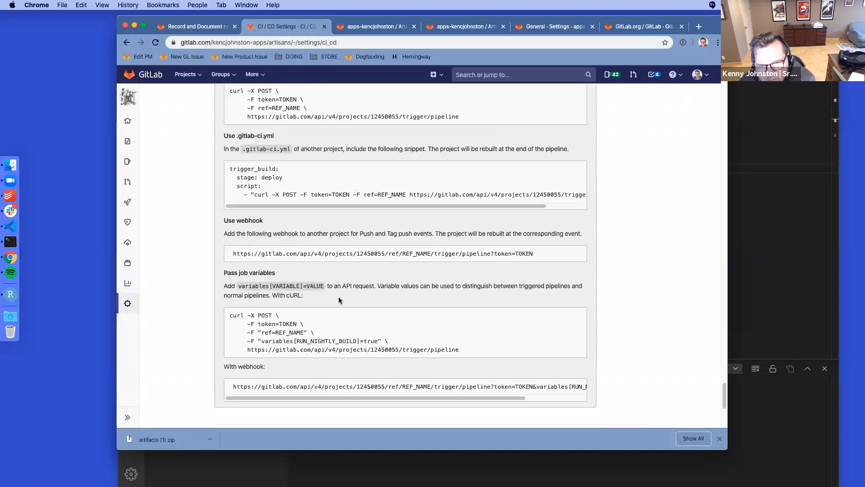
Step: Read the Container Registry tag expiration policy section, including the notice about which projects the feature applies to
{"action": "scroll", "coordinate": [339, 299], "scroll_direction": "down", "scroll_amount": 5}
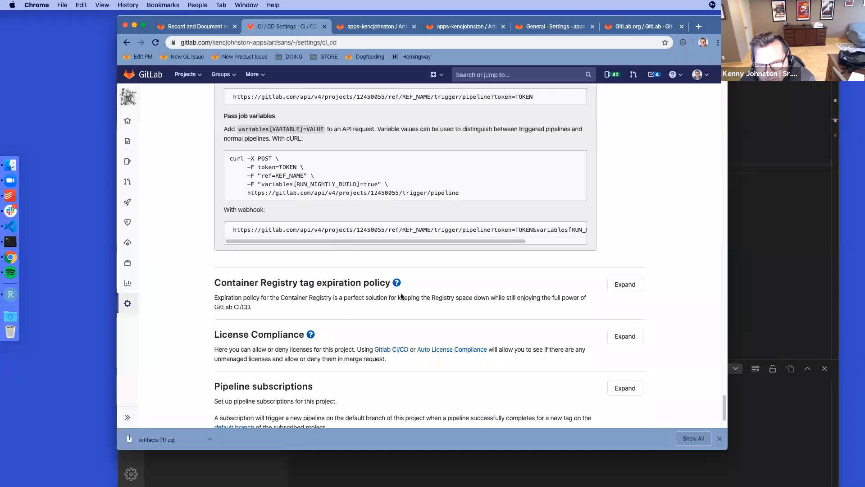
{"action": "left_click", "coordinate": [641, 286]}
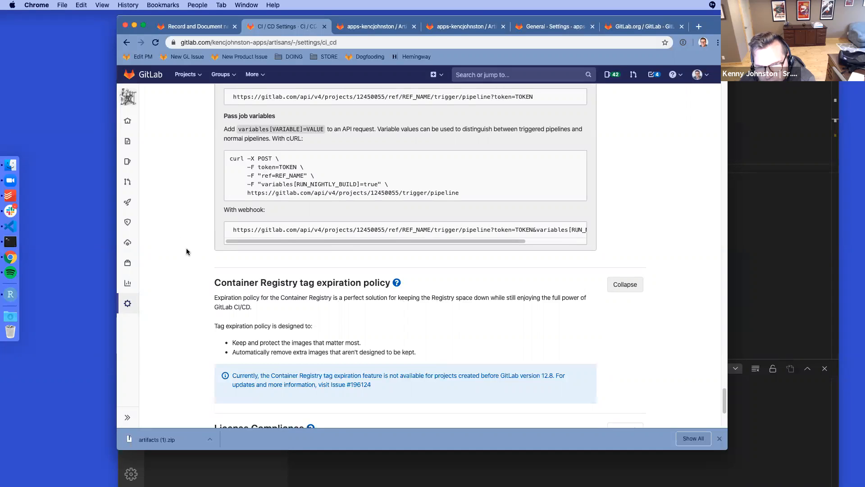
{"action": "scroll", "coordinate": [187, 251], "scroll_direction": "down", "scroll_amount": 2}
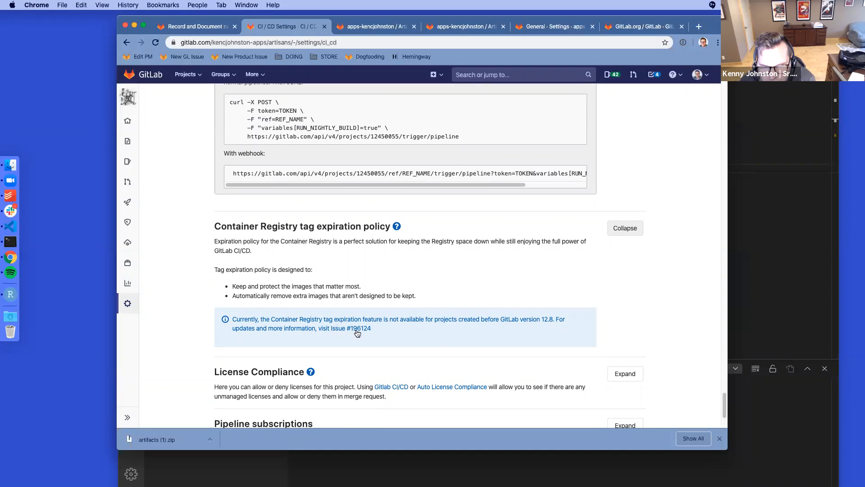
{"action": "left_click_drag", "start_coordinate": [373, 319], "coordinate": [448, 335]}
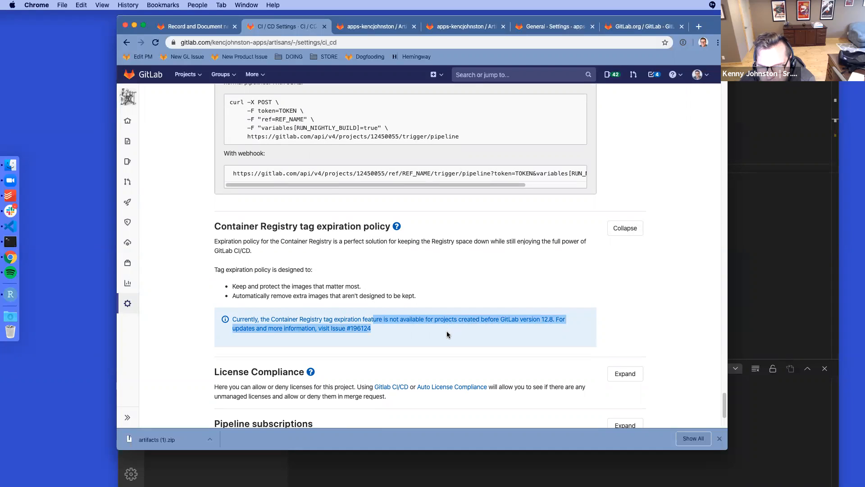
{"action": "left_click", "coordinate": [381, 332]}
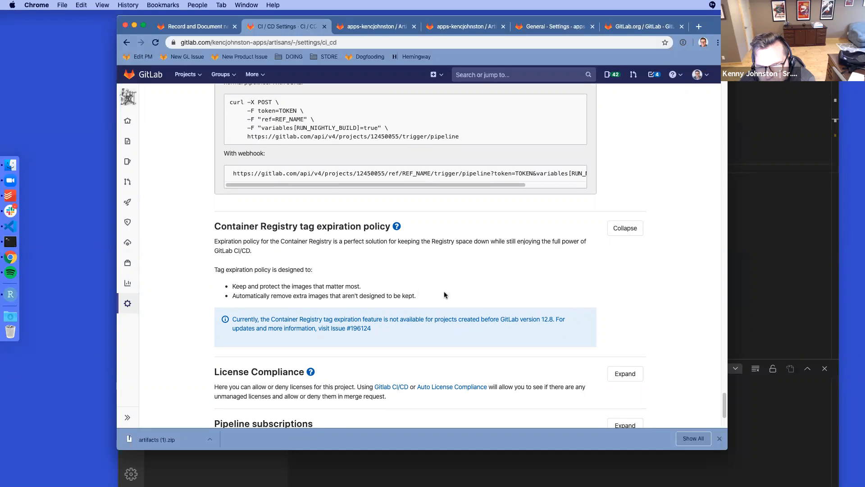
Step: Open linked issue #196124 in a separate tab, read why the MVC excluded existing projects, and close the tab
{"action": "left_click", "coordinate": [362, 329], "text": "super"}
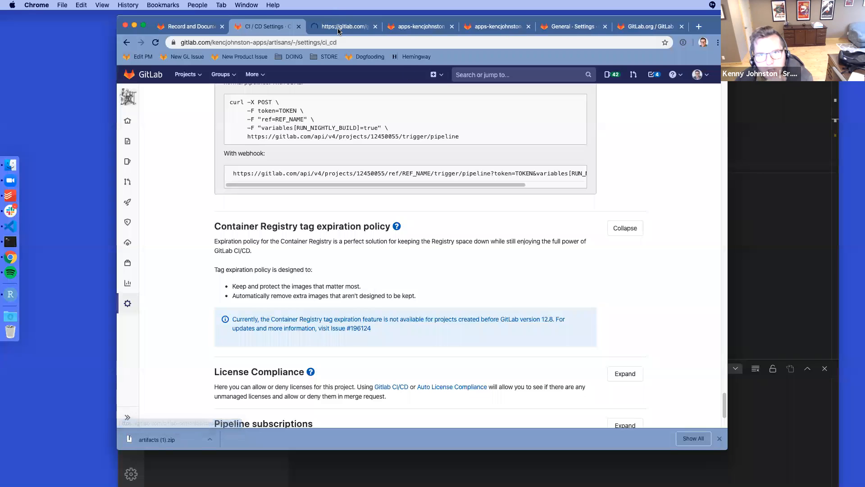
{"action": "left_click", "coordinate": [337, 28]}
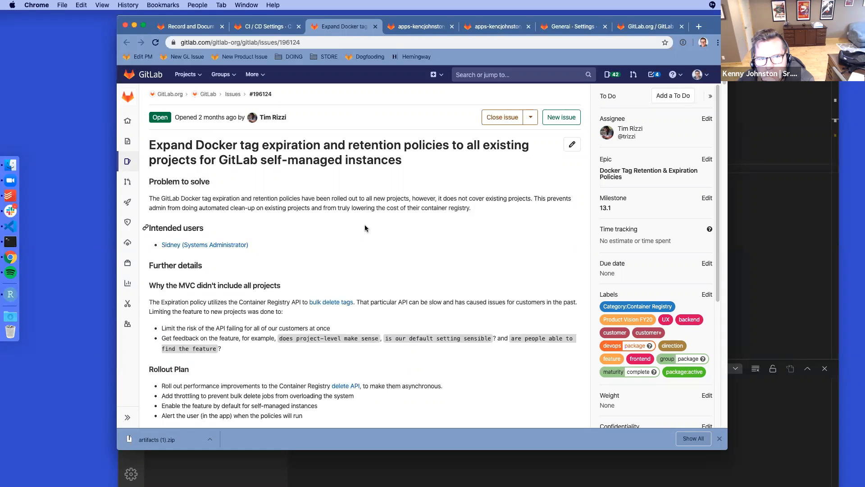
{"action": "scroll", "coordinate": [363, 221], "scroll_direction": "down", "scroll_amount": 3}
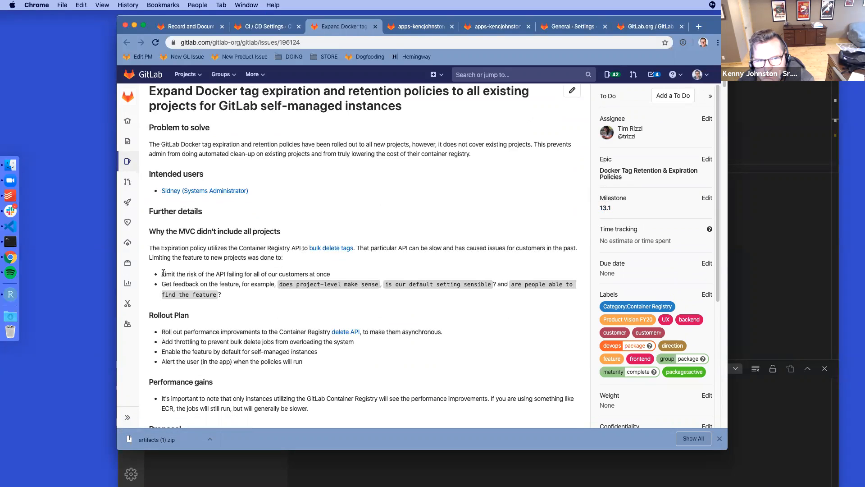
{"action": "left_click_drag", "start_coordinate": [162, 273], "coordinate": [245, 291]}
{"action": "left_click", "coordinate": [244, 291]}
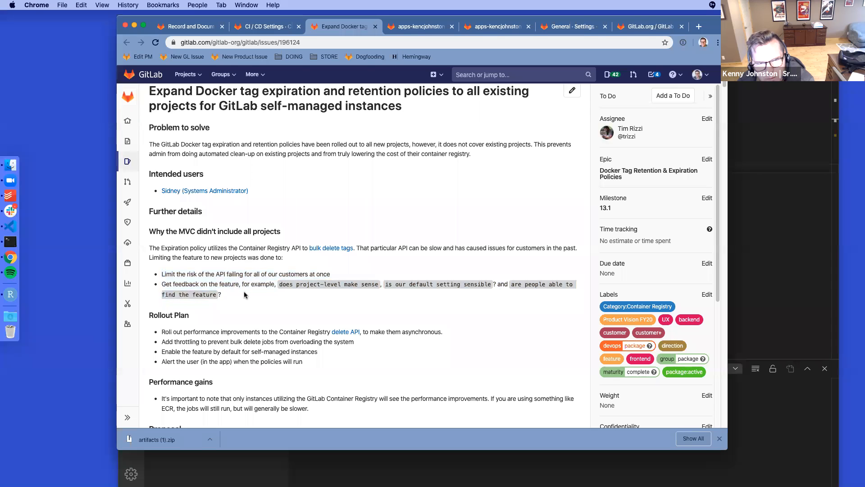
{"action": "left_click", "coordinate": [375, 28]}
Step: Review the License Compliance settings for allowing or denying licenses, and collapse the section
{"action": "scroll", "coordinate": [363, 279], "scroll_direction": "down", "scroll_amount": 2}
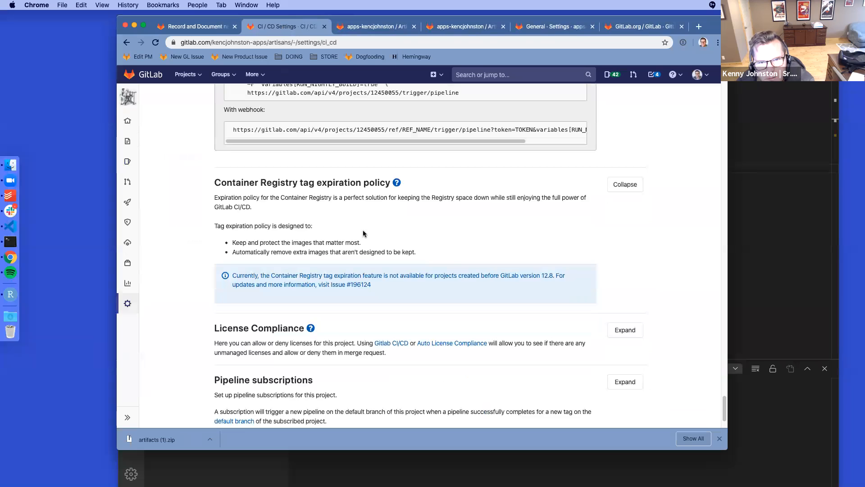
{"action": "scroll", "coordinate": [347, 350], "scroll_direction": "down", "scroll_amount": 2}
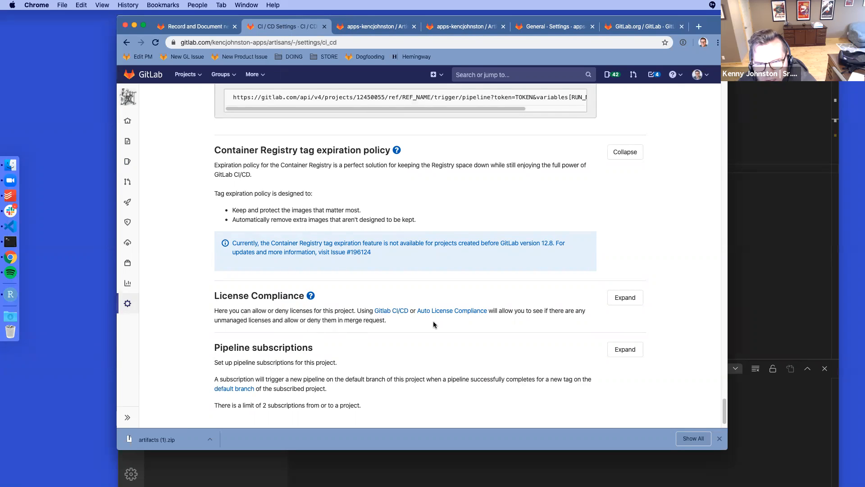
{"action": "left_click", "coordinate": [612, 298]}
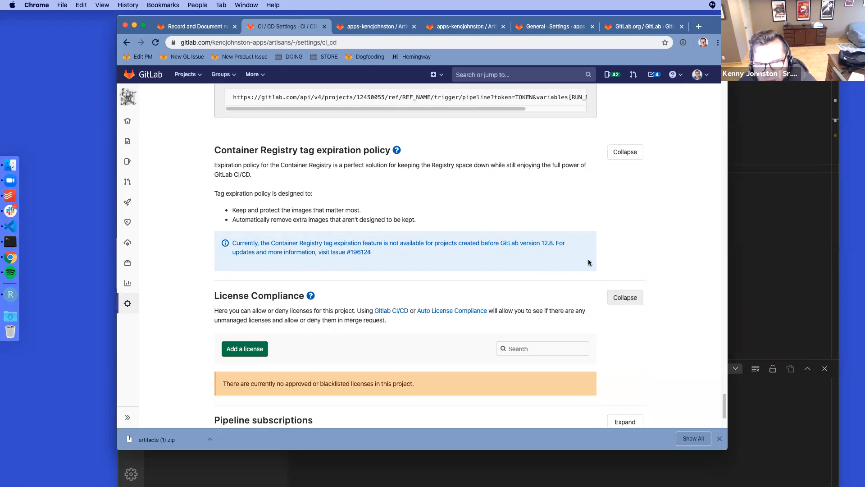
{"action": "scroll", "coordinate": [586, 259], "scroll_direction": "down", "scroll_amount": 5}
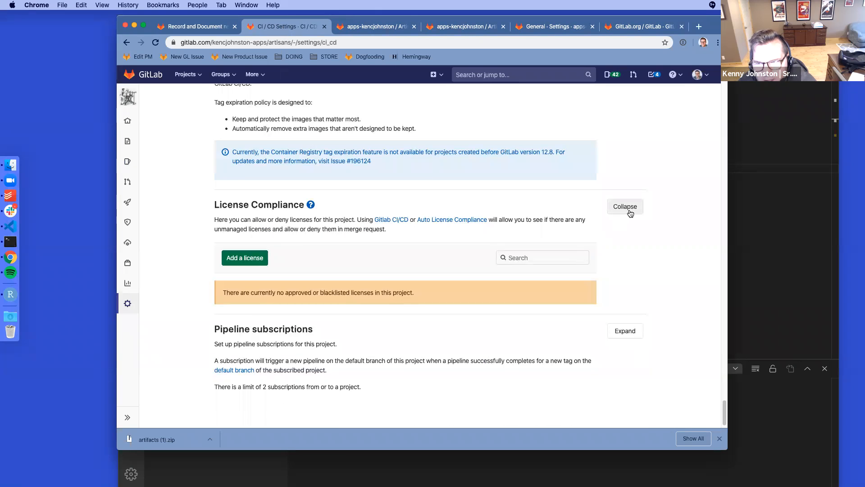
{"action": "left_click", "coordinate": [627, 208]}
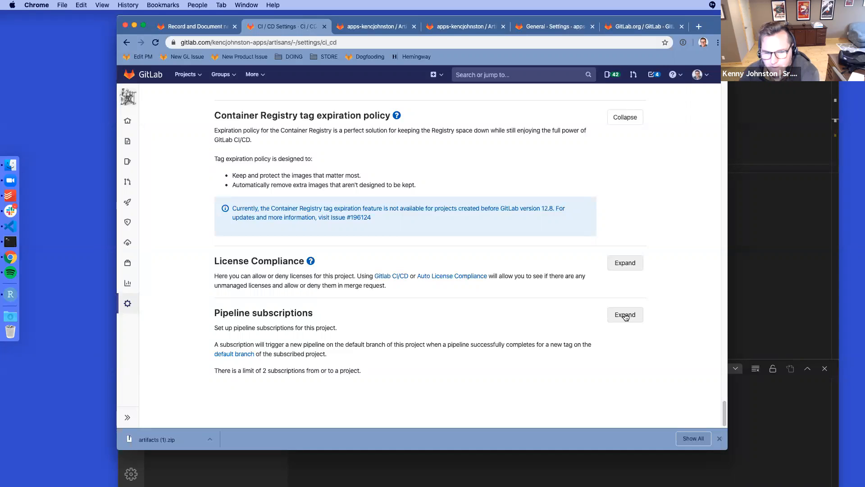
Step: Search the web for "gitlab ci yml reference" in a separate tab and open the GitLab CI/CD Pipeline Configuration Reference
{"action": "key", "text": "super+t"}
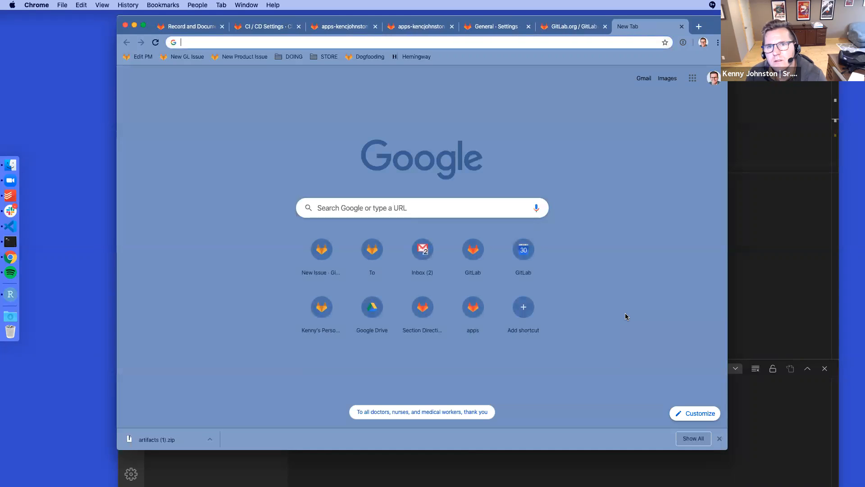
{"action": "type", "text": "g"}
{"action": "key", "text": "BackSpace"}
{"action": "key", "text": "BackSpace"}
{"action": "type", "text": "ci-"}
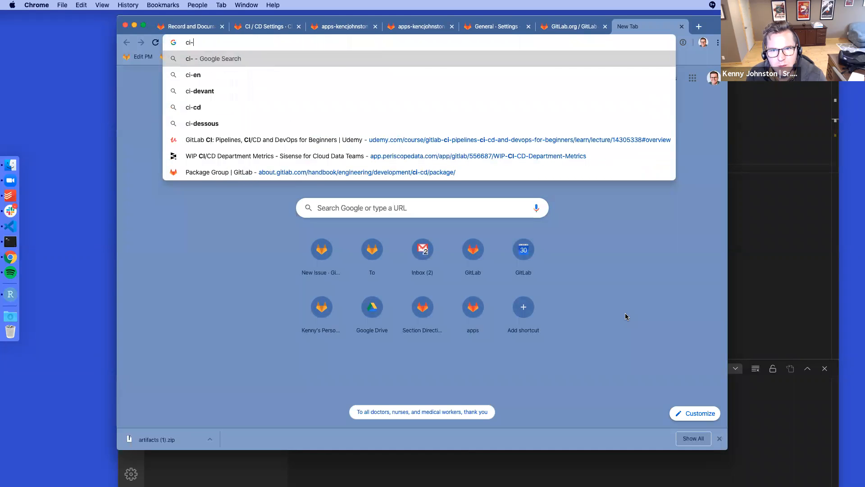
{"action": "type", "text": "y"}
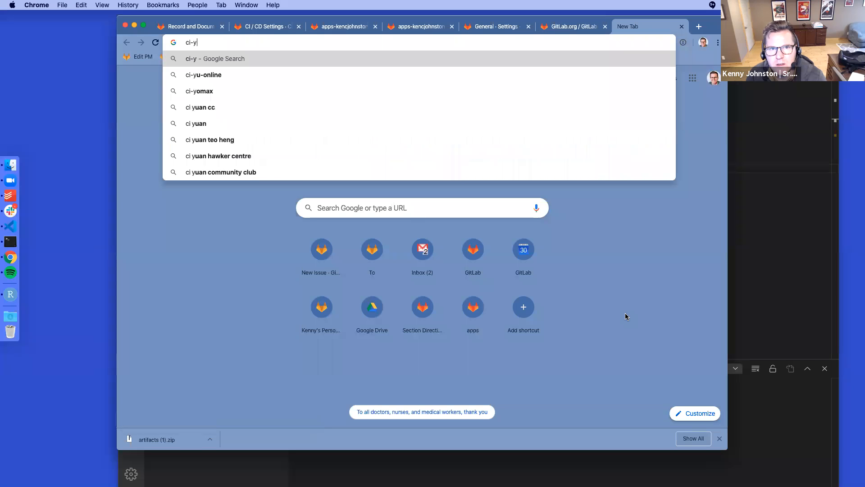
{"action": "type", "text": "aml reference"}
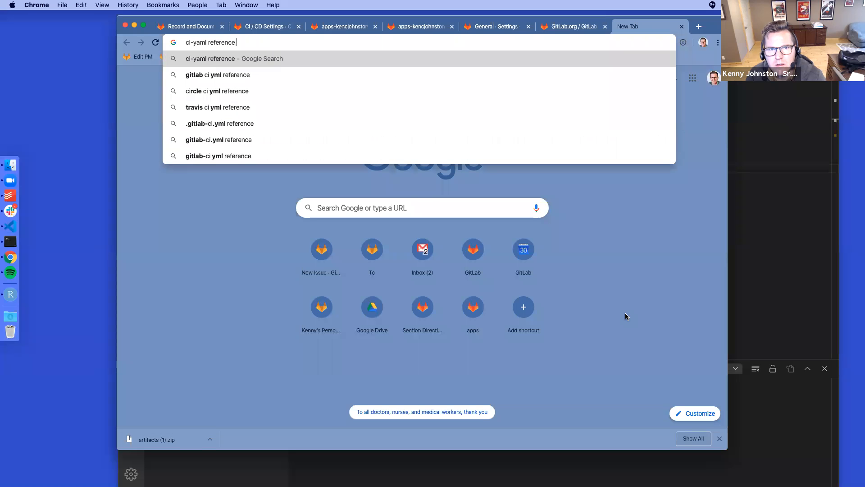
{"action": "key", "text": "Down"}
{"action": "key", "text": "Return"}
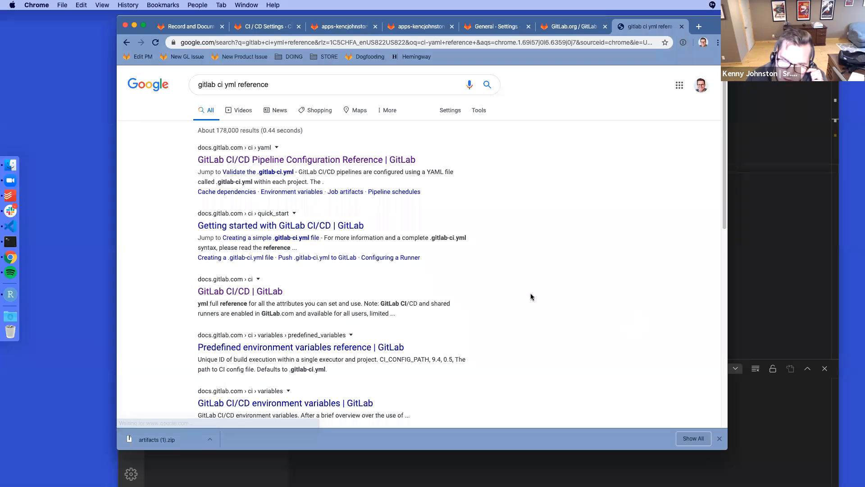
{"action": "left_click", "coordinate": [333, 160]}
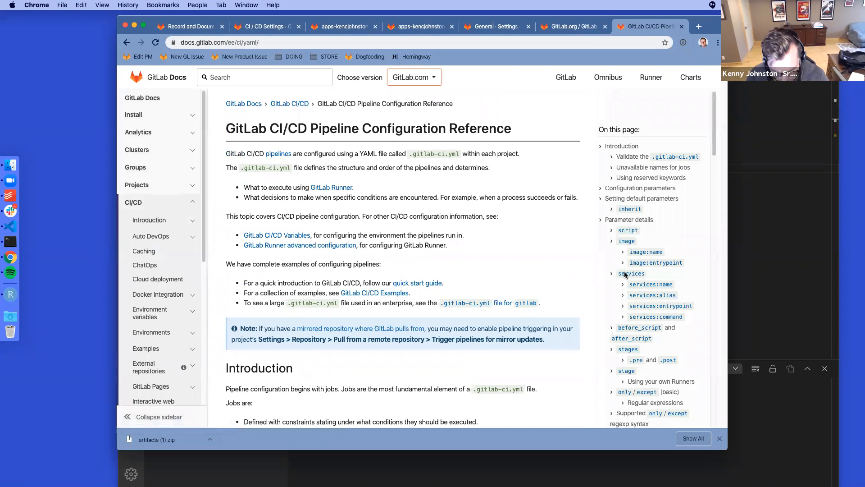
Step: Search the text of the pipeline configuration reference page for "subscri" and clear the search term
{"action": "key", "text": "super+f"}
{"action": "type", "text": "subscri"}
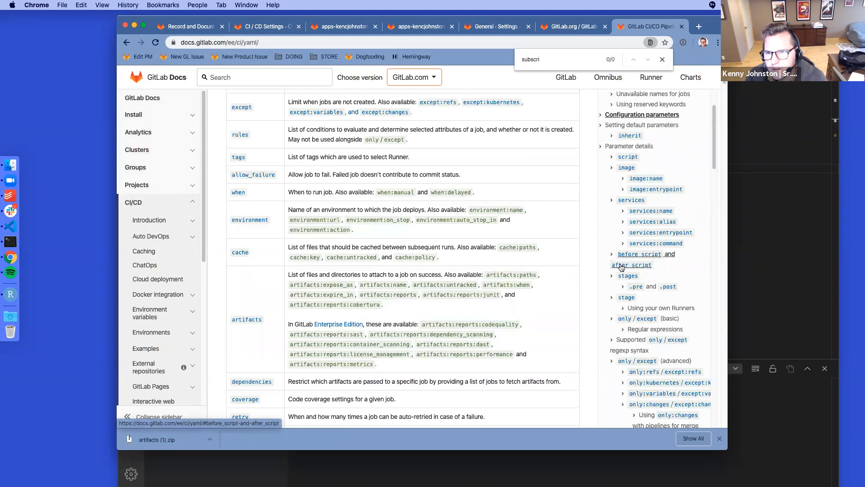
{"action": "key", "text": "BackSpace"}
{"action": "key", "text": "BackSpace"}
{"action": "key", "text": "BackSpace"}
{"action": "key", "text": "BackSpace"}
{"action": "key", "text": "BackSpace"}
{"action": "key", "text": "BackSpace"}
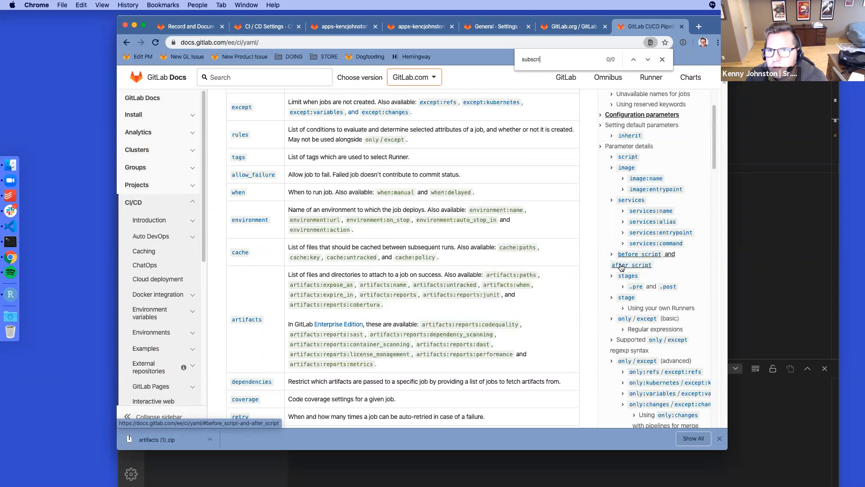
{"action": "key", "text": "BackSpace"}
Step: Find "merge_r" on the reference page and read the table of special keywords for only and except
{"action": "type", "text": "mer"}
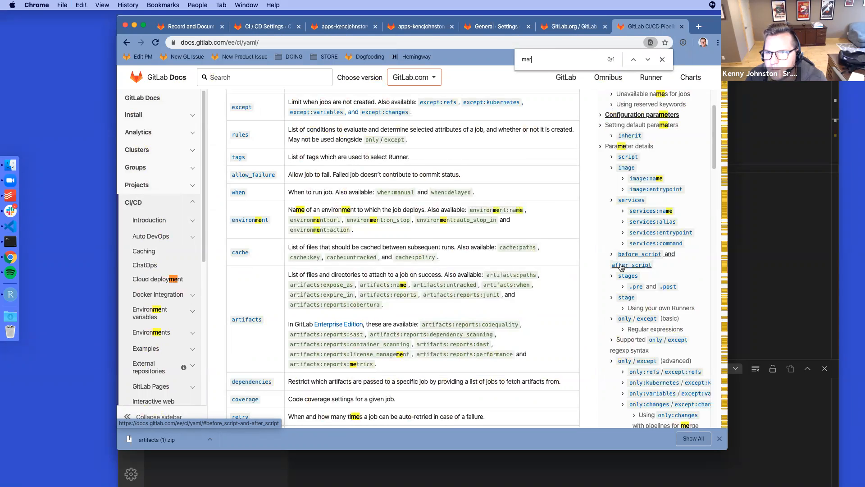
{"action": "type", "text": "ge_r"}
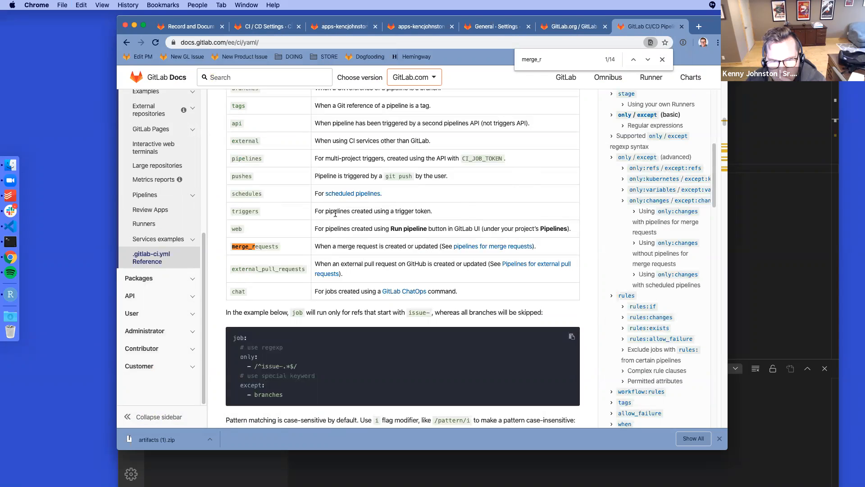
{"action": "scroll", "coordinate": [336, 213], "scroll_direction": "up", "scroll_amount": 2}
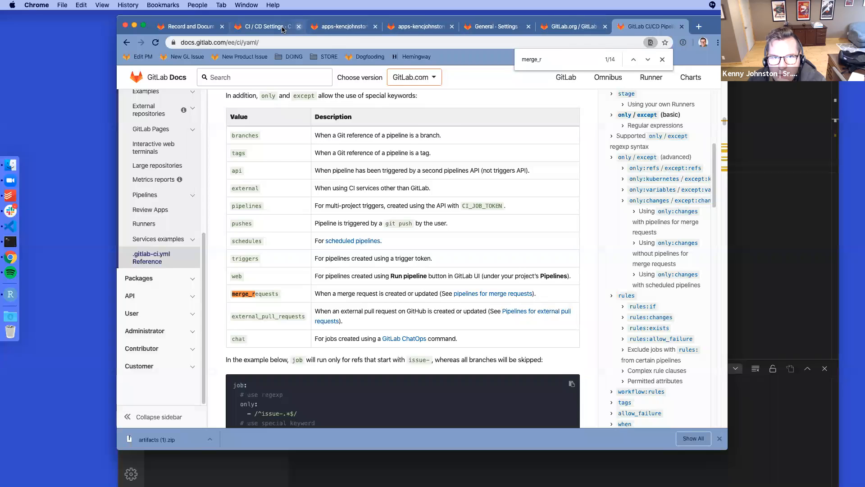
Step: Return to the Artisans CI/CD settings and read the Pipeline subscriptions section
{"action": "left_click", "coordinate": [258, 30]}
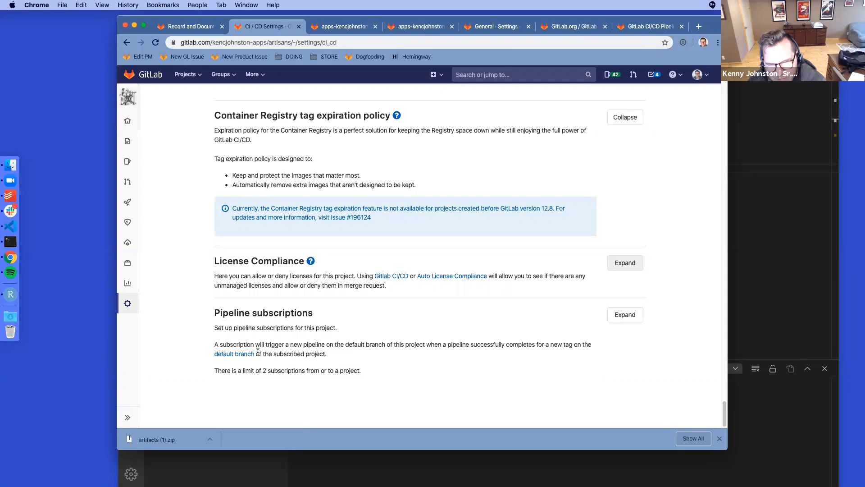
{"action": "scroll", "coordinate": [496, 301], "scroll_direction": "up", "scroll_amount": 1}
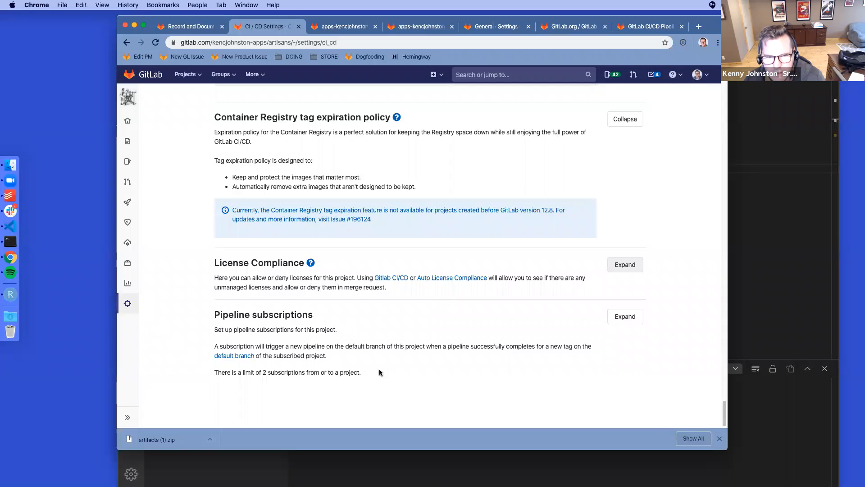
{"action": "scroll", "coordinate": [380, 373], "scroll_direction": "up", "scroll_amount": 1}
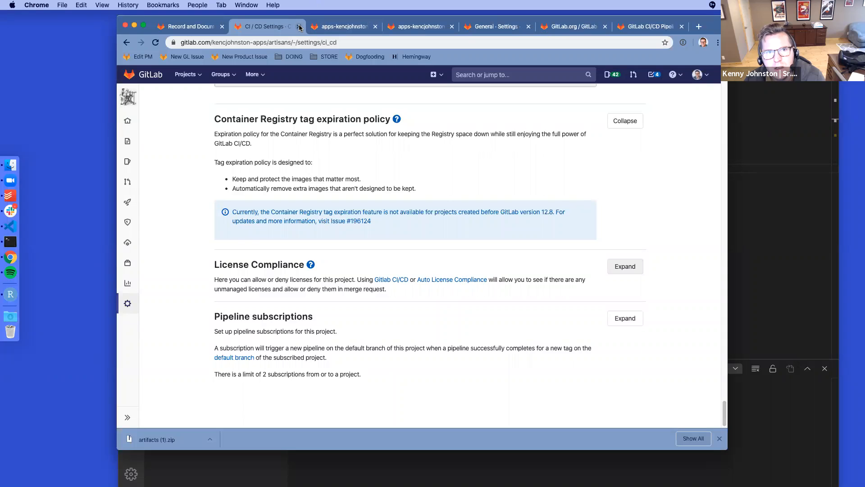
Step: Check the Pages settings of the Artisans project, and open those of the Haikus R Us project in the same group
{"action": "mouse_move", "coordinate": [130, 305]}
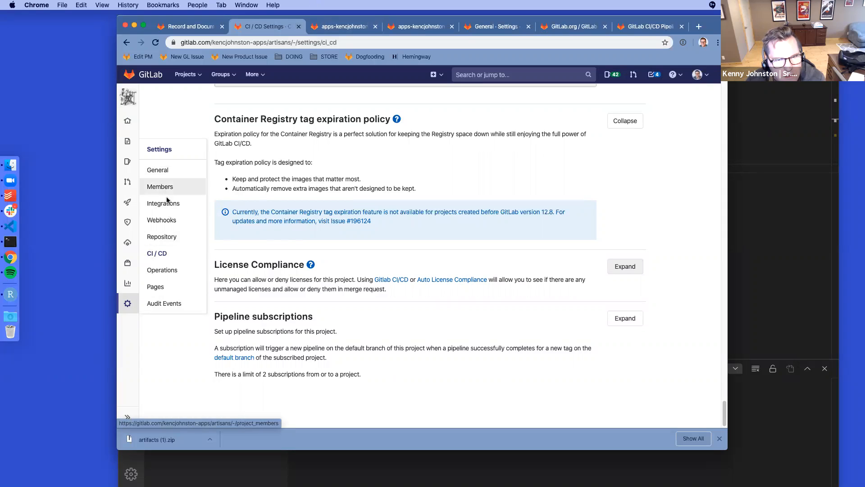
{"action": "left_click", "coordinate": [183, 287]}
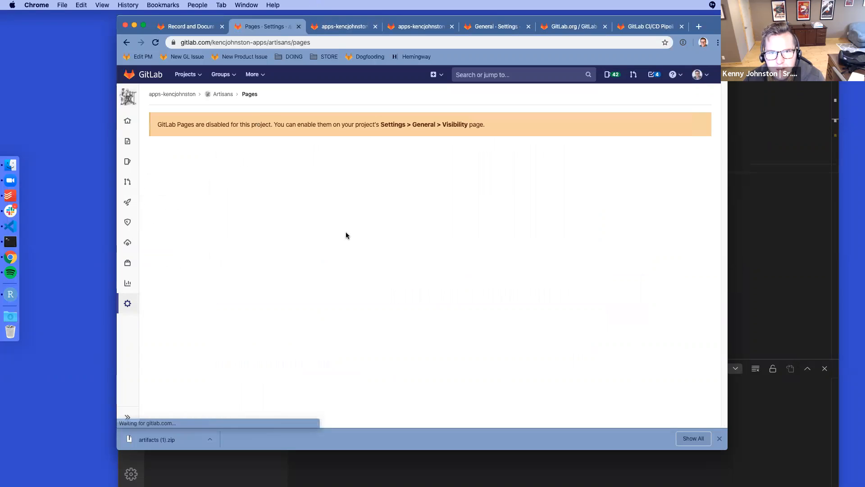
{"action": "left_click", "coordinate": [161, 95]}
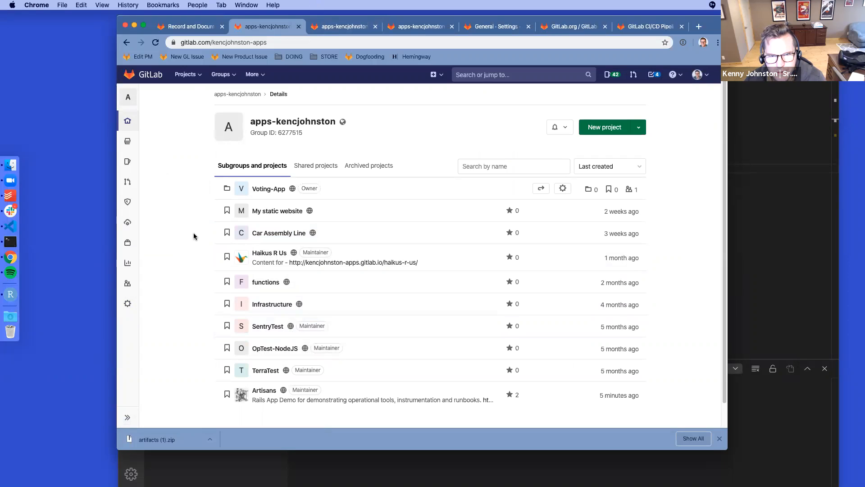
{"action": "left_click", "coordinate": [268, 253]}
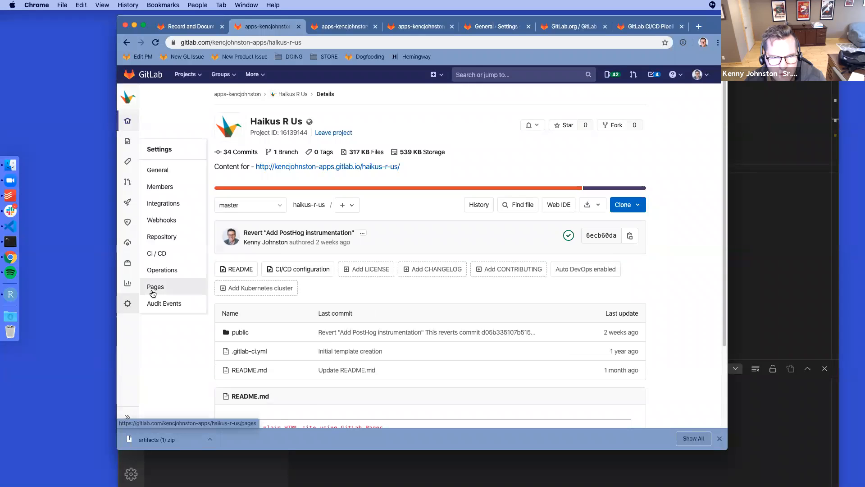
{"action": "left_click", "coordinate": [153, 290]}
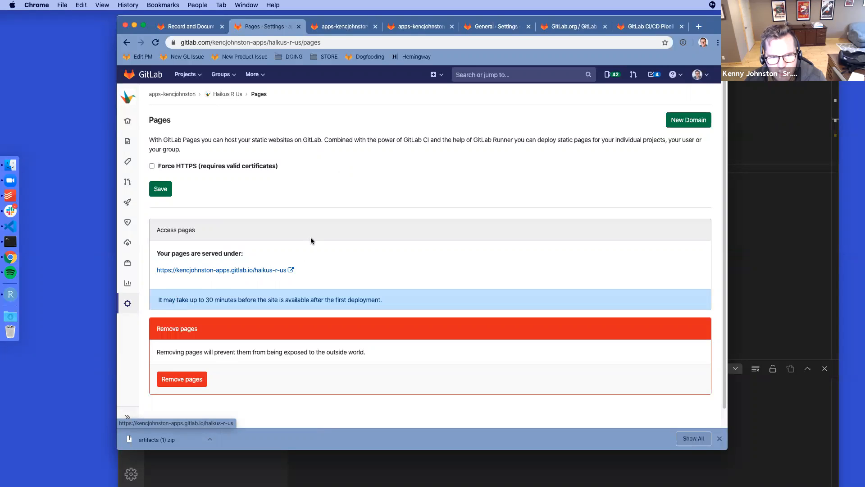
Step: Examine the New Pages Domain form for Haikus R Us, including the Let's Encrypt certificate option, and return to the Pages settings
{"action": "left_click", "coordinate": [687, 122]}
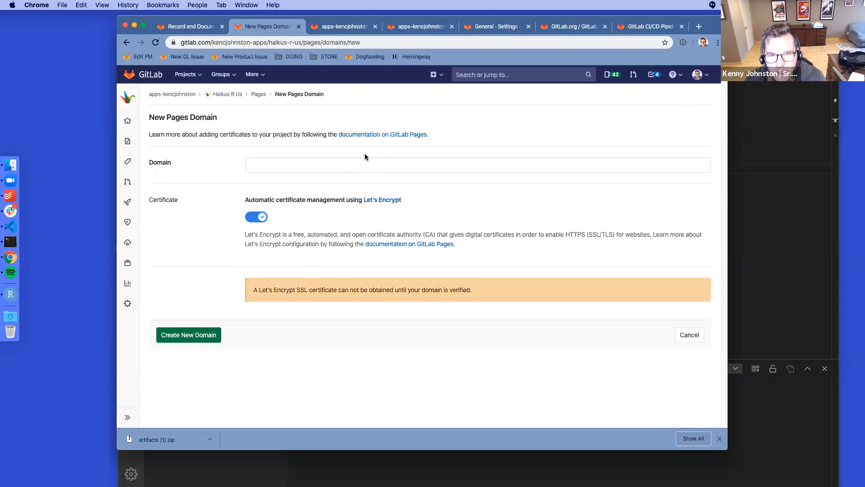
{"action": "left_click", "coordinate": [126, 43]}
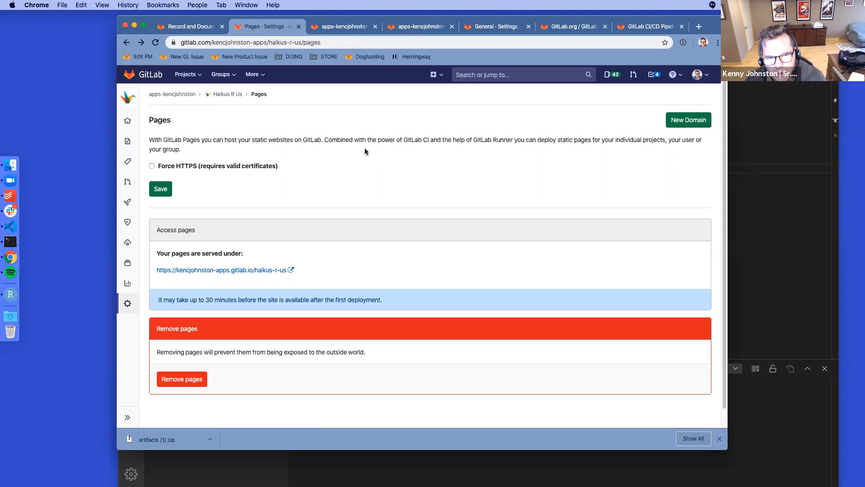
{"action": "scroll", "coordinate": [365, 148], "scroll_direction": "down", "scroll_amount": 1}
{"action": "scroll", "coordinate": [356, 157], "scroll_direction": "up", "scroll_amount": 1}
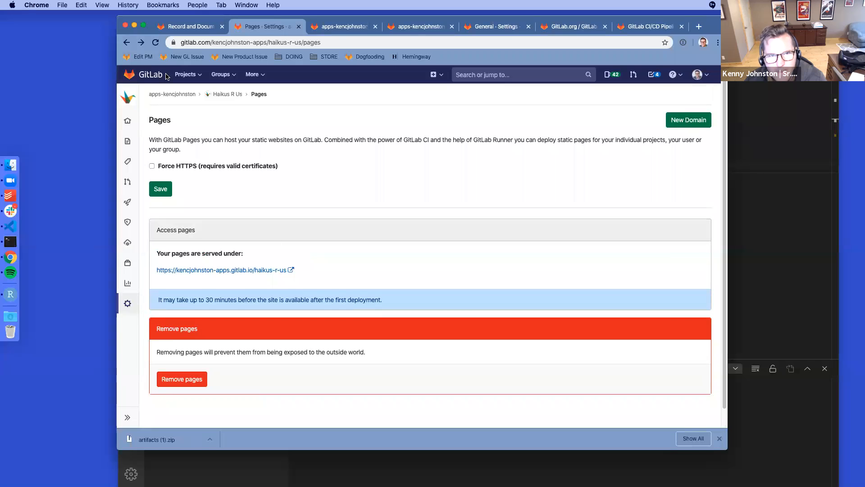
Step: Leave the Haikus R Us Pages settings and switch to the "Record and Document new Ops Section Walk Through" issue
{"action": "left_click", "coordinate": [126, 42]}
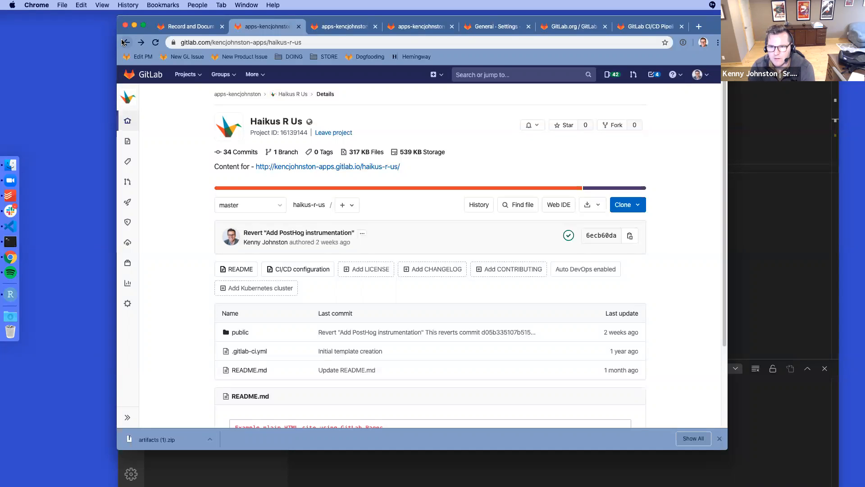
{"action": "left_click", "coordinate": [192, 27]}
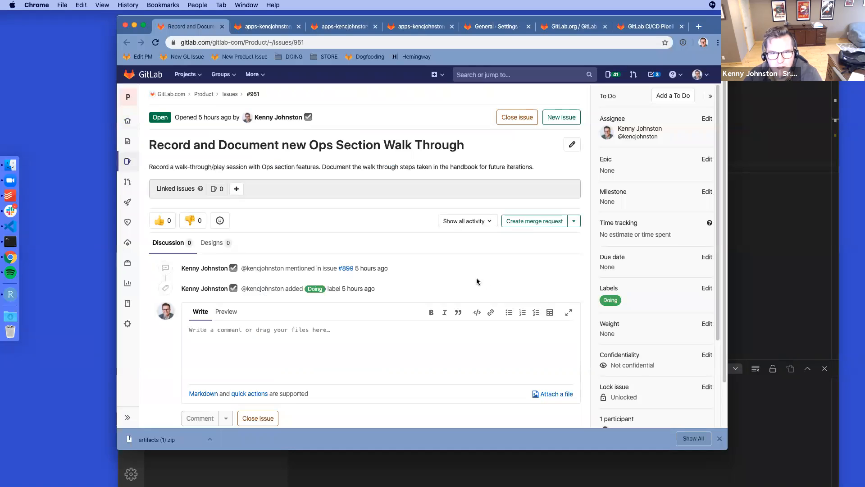